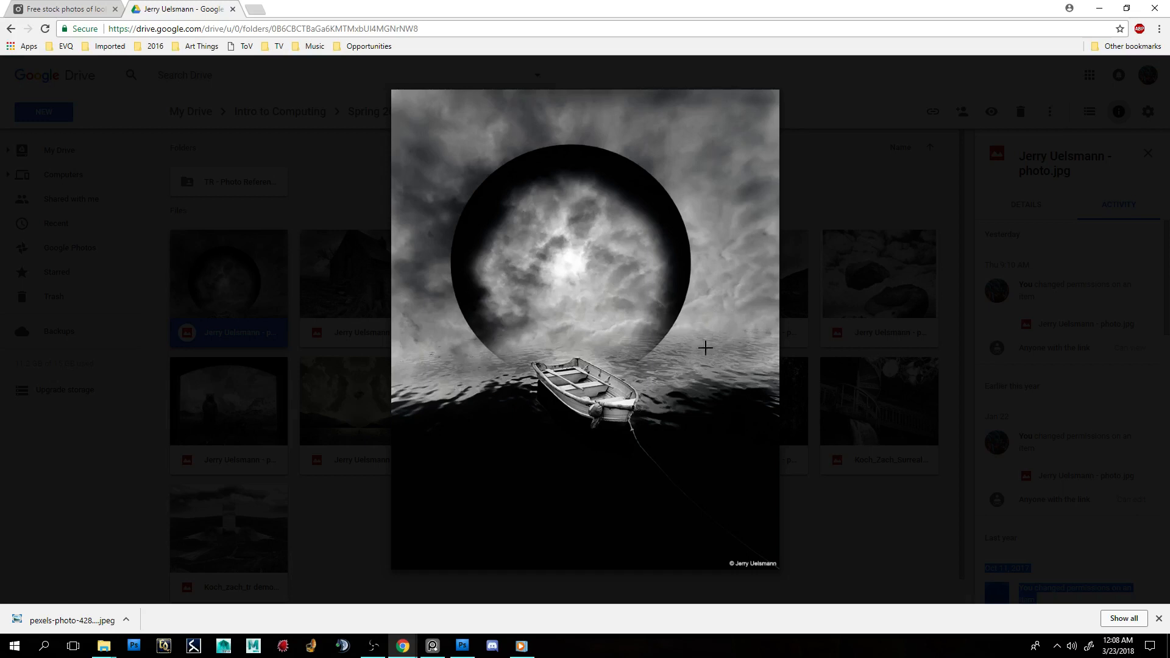
# Step: Look through the Jerry Uelsmann surreal photomontage references in the Google Drive folder, then close the image preview
pyautogui.press('Right')
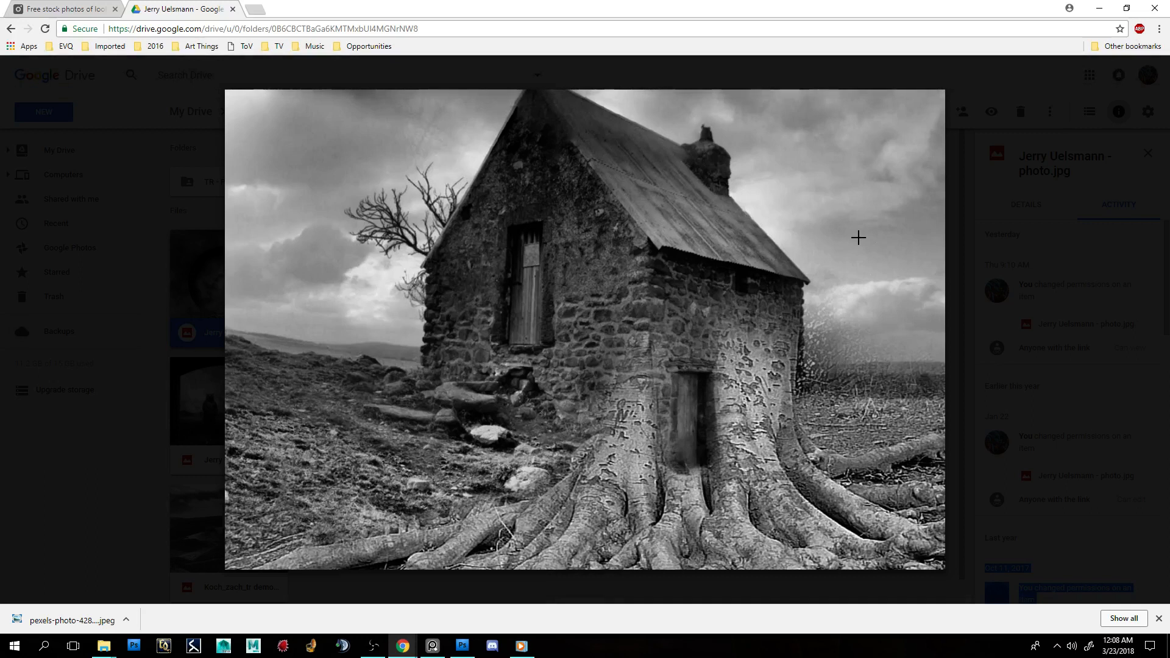
pyautogui.press('Right')
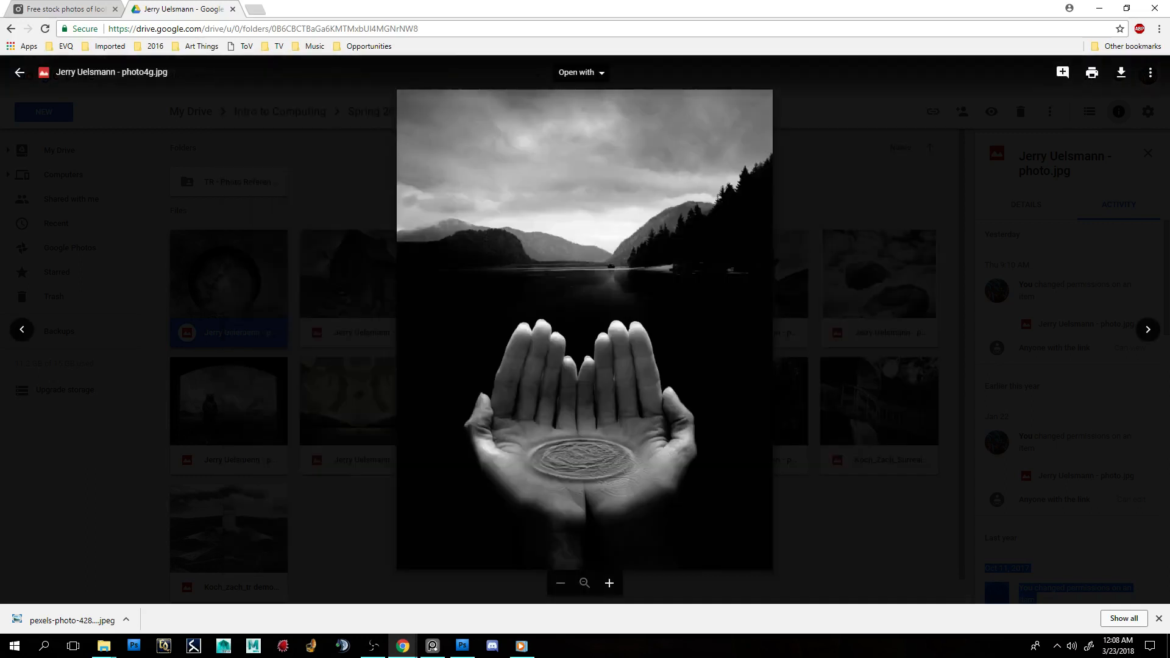
pyautogui.press('Right')
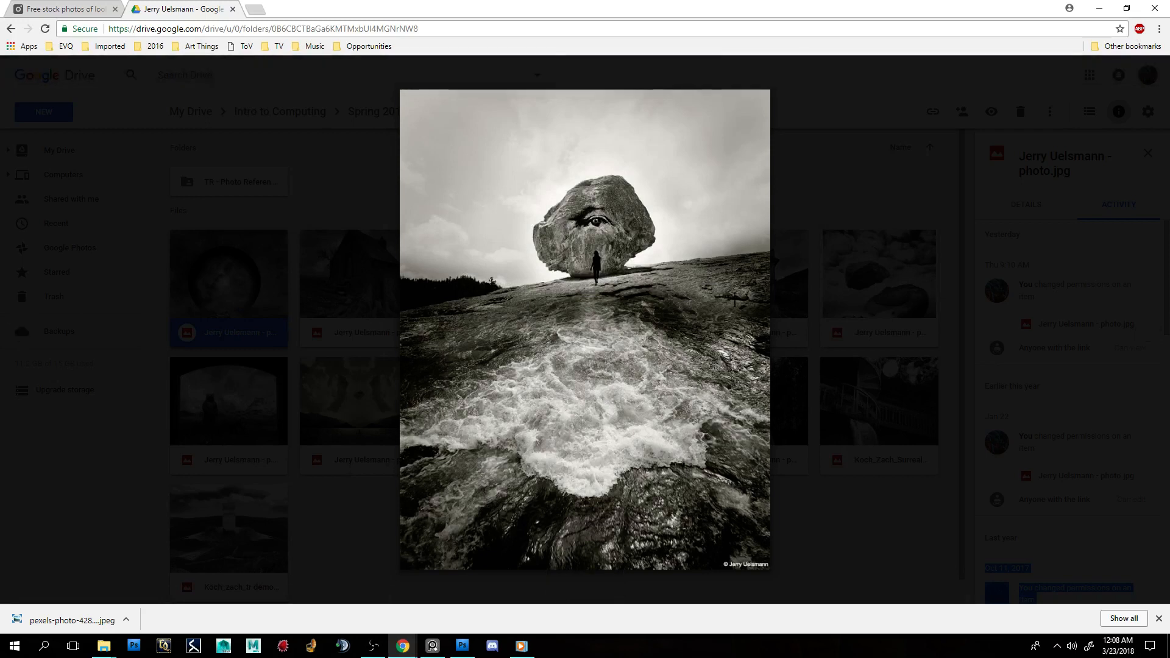
pyautogui.press('Right')
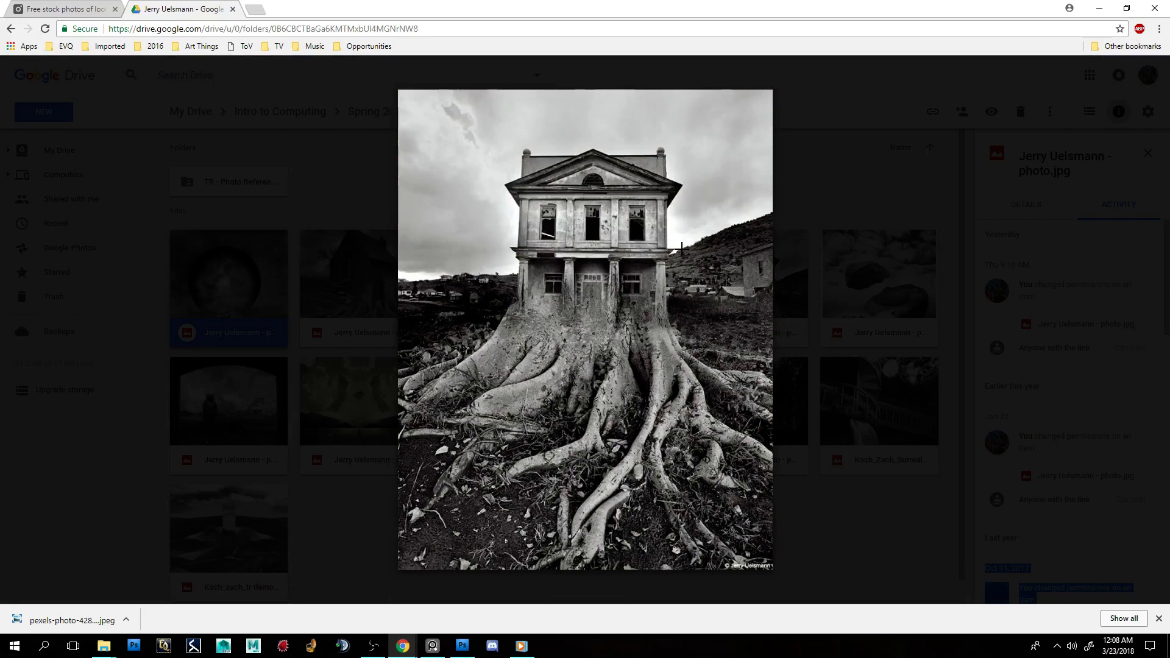
pyautogui.press('Right')
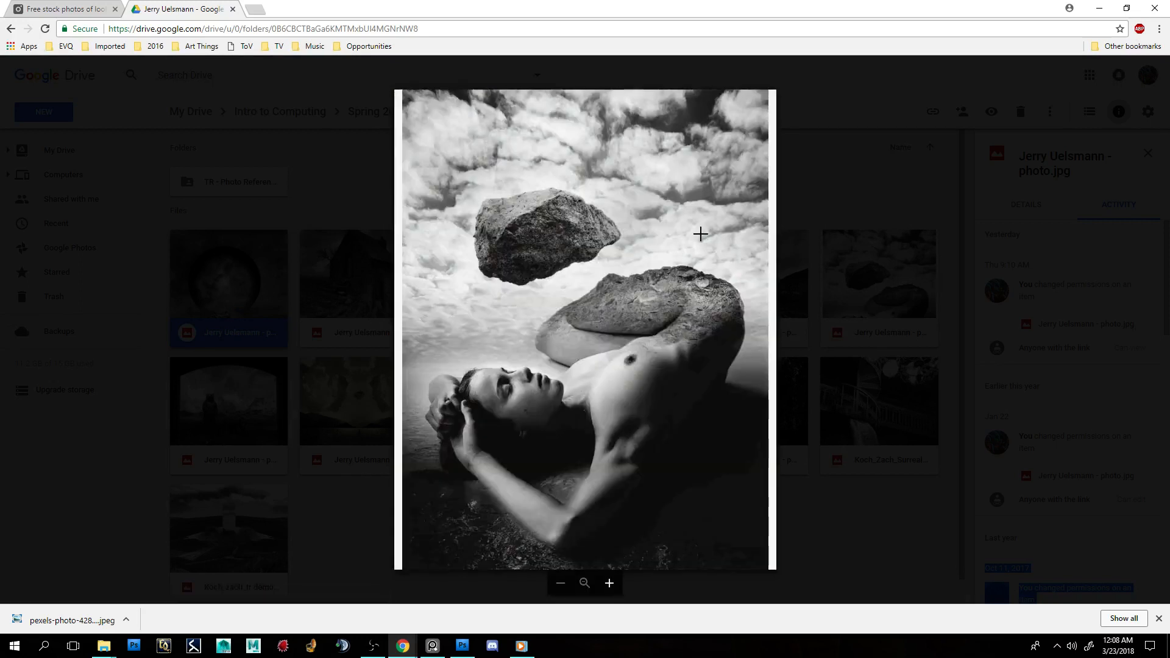
pyautogui.press('Right')
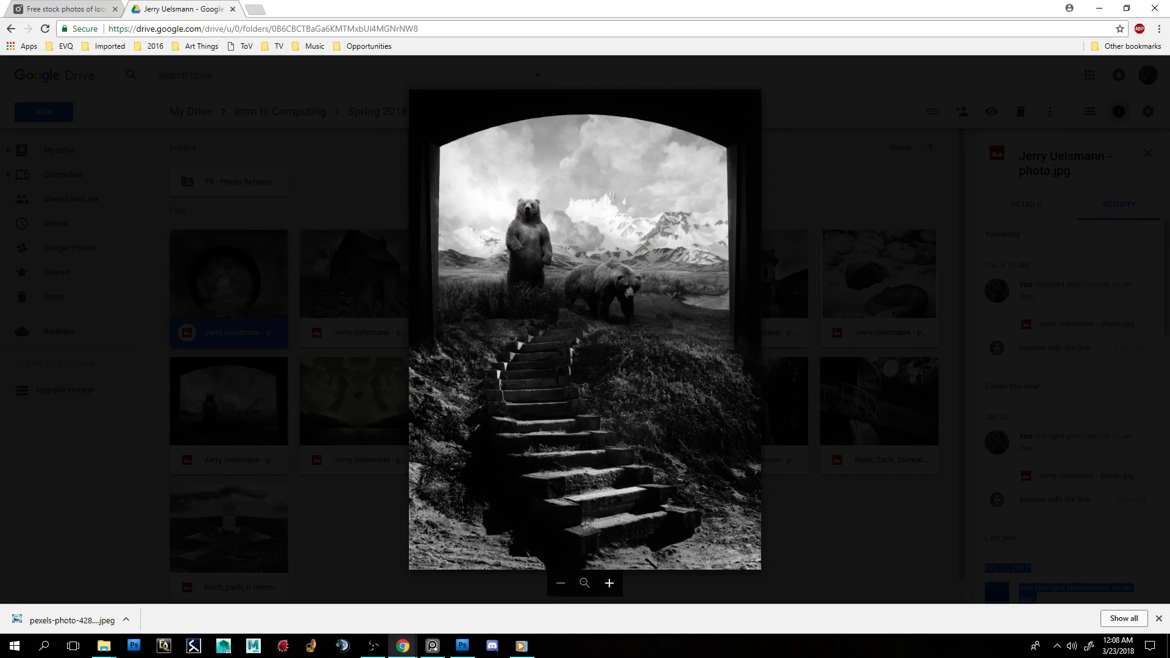
pyautogui.press('Right')
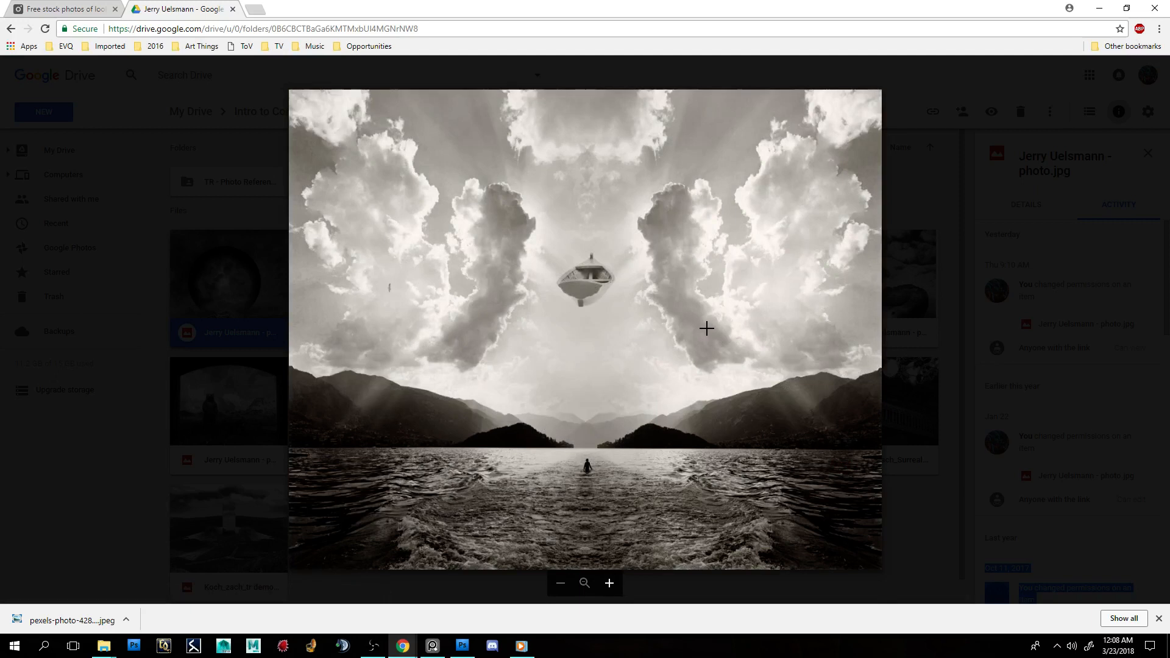
pyautogui.press('Right')
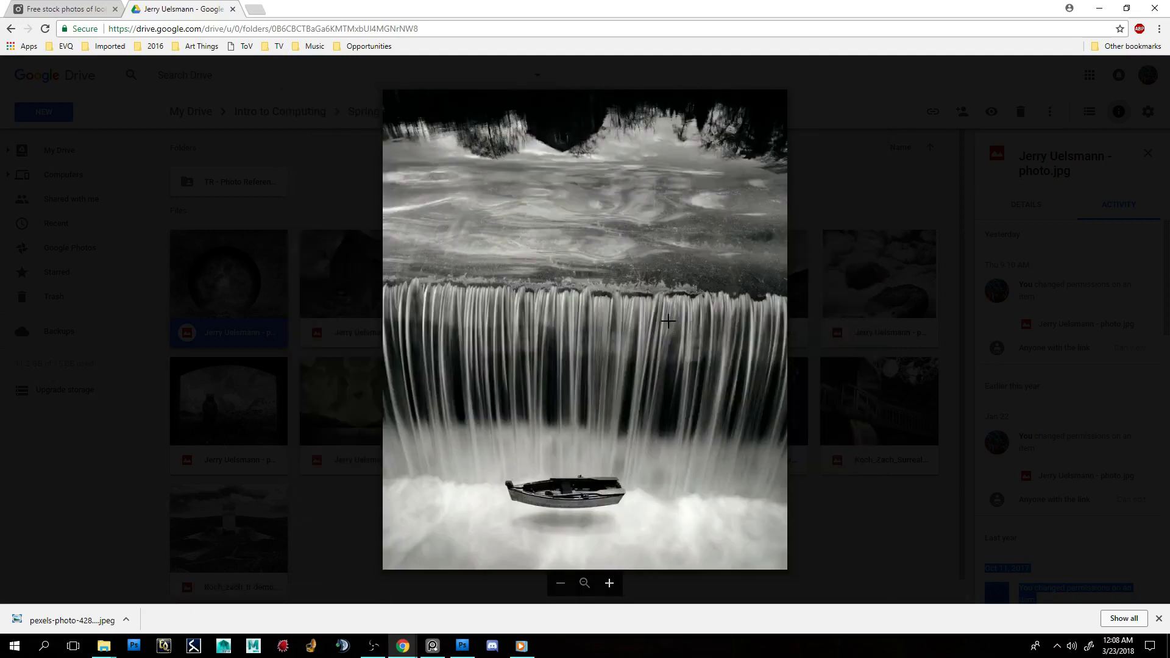
pyautogui.press('Right')
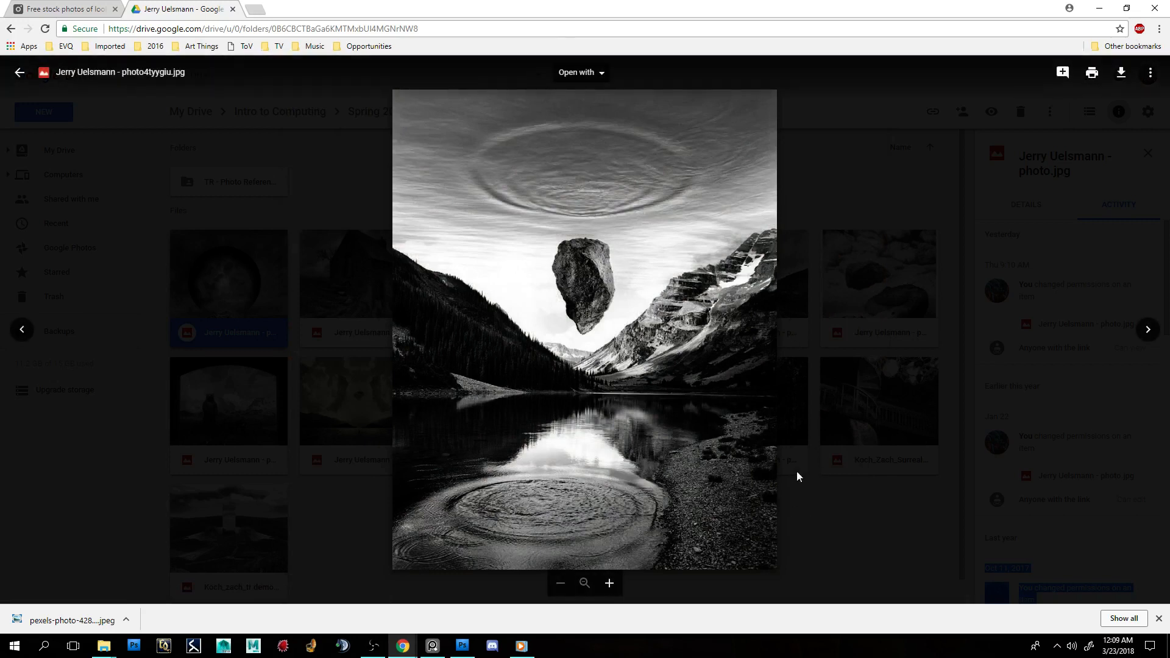
pyautogui.press('Right')
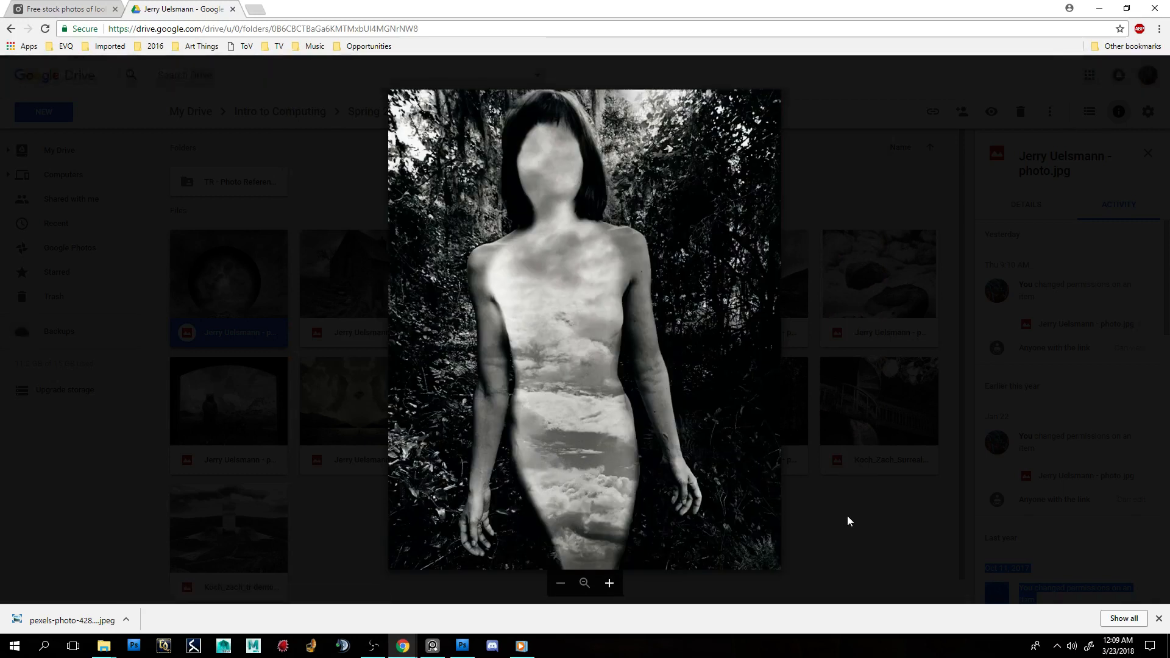
pyautogui.press('Right')
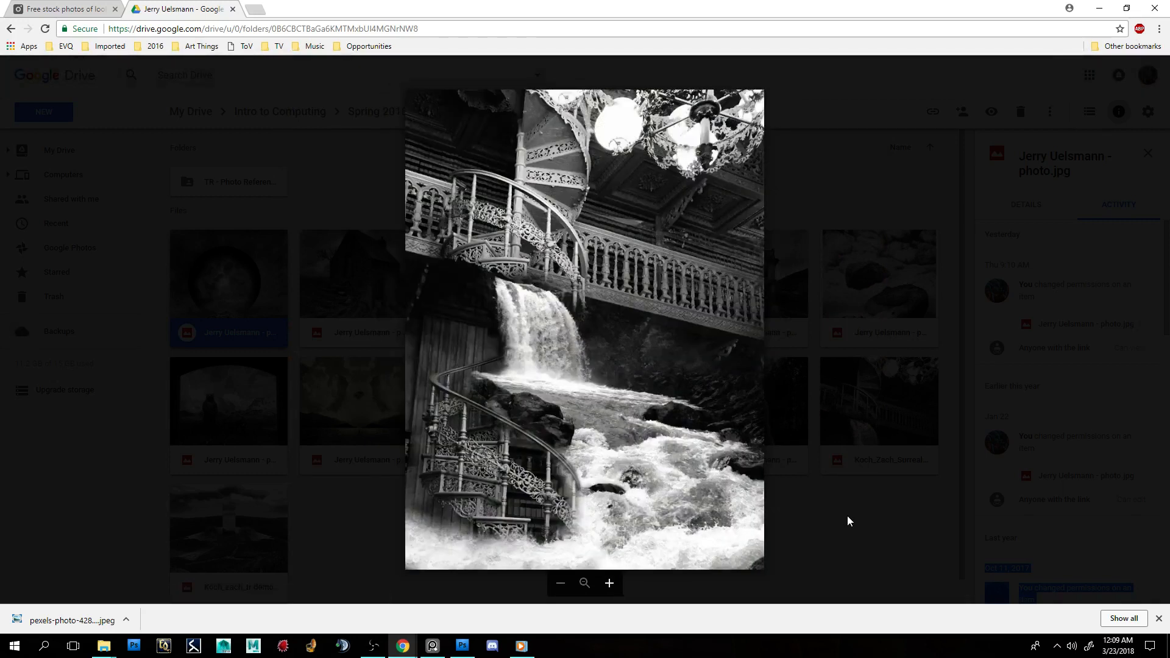
pyautogui.press('Right')
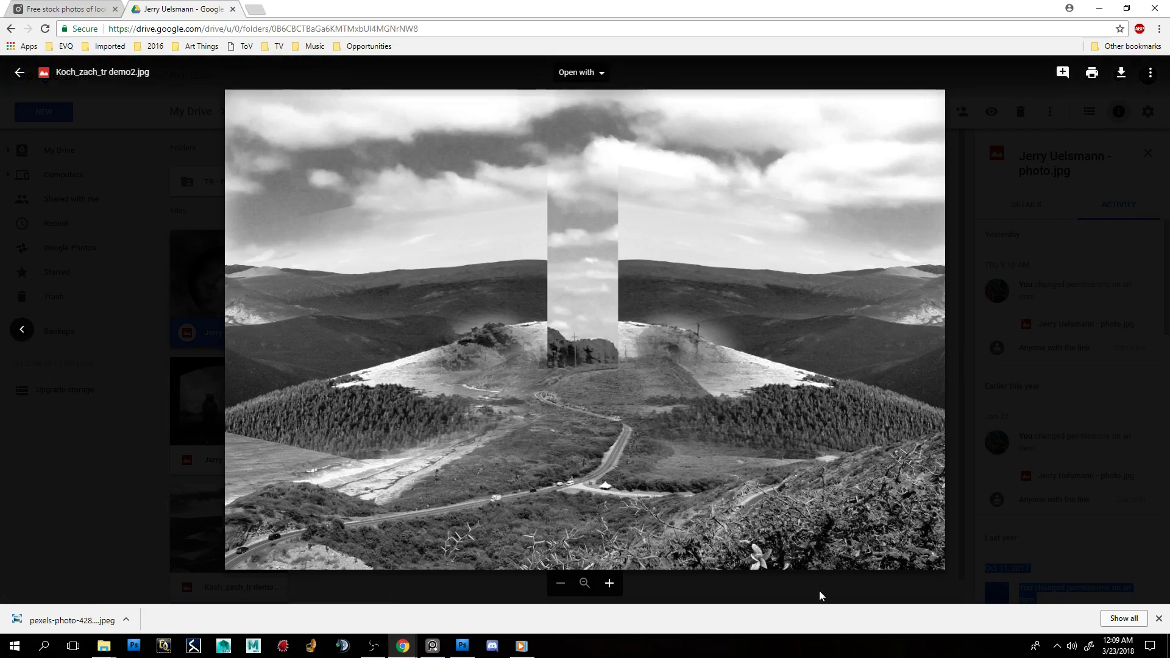
pyautogui.press('Left')
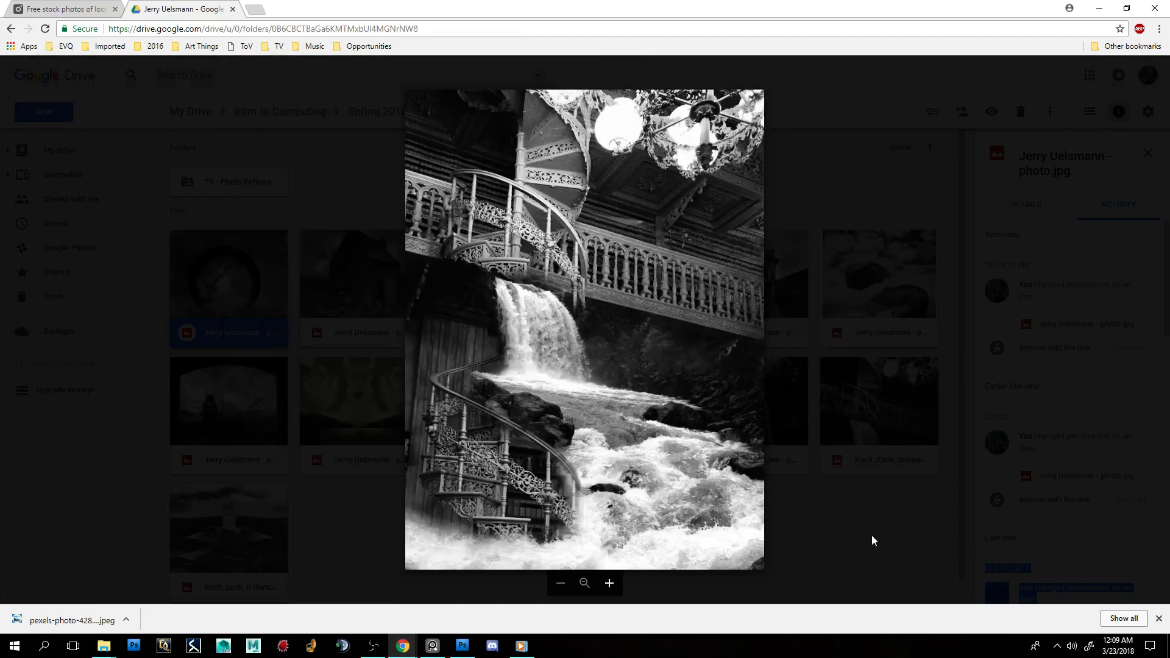
pyautogui.press('Escape')
# Step: Switch to the open Pexels page and browse its "looking down" photo results
pyautogui.click(64, 8)
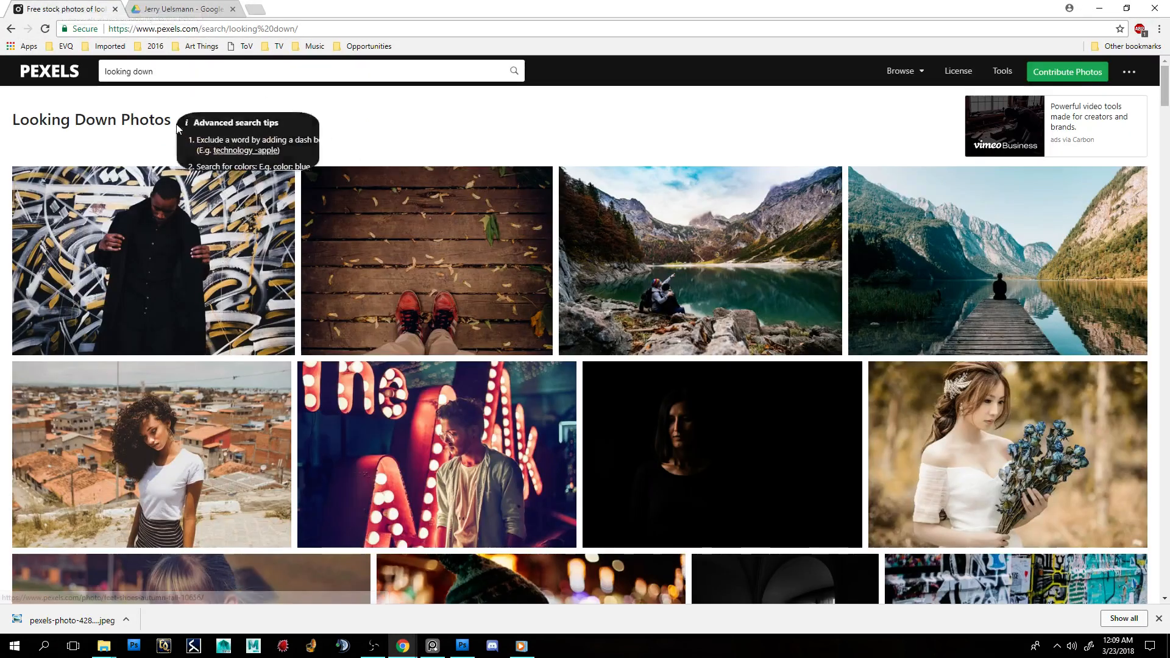
pyautogui.scroll(-6, 573, 298)
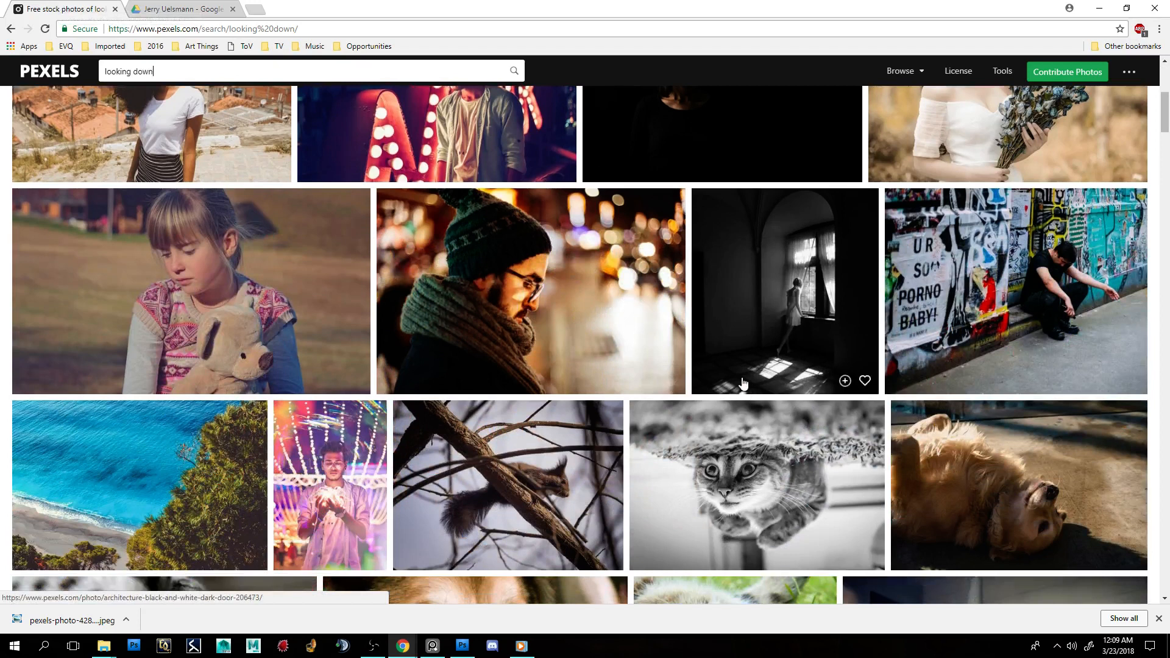
pyautogui.scroll(-6, 783, 369)
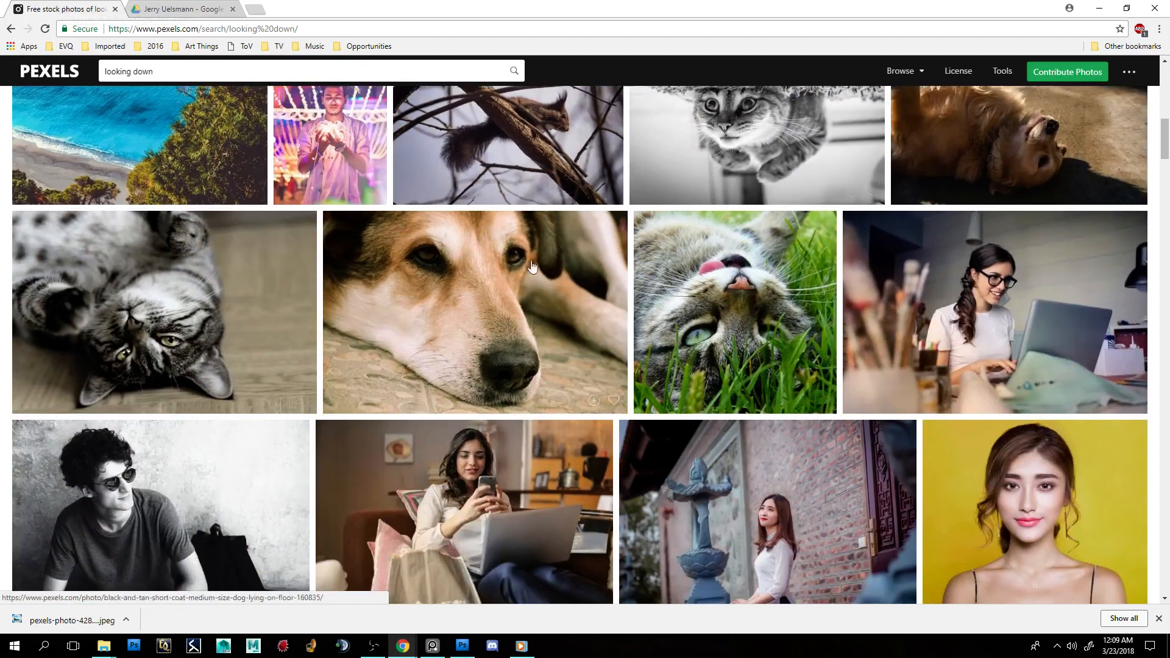
pyautogui.scroll(-5, 372, 274)
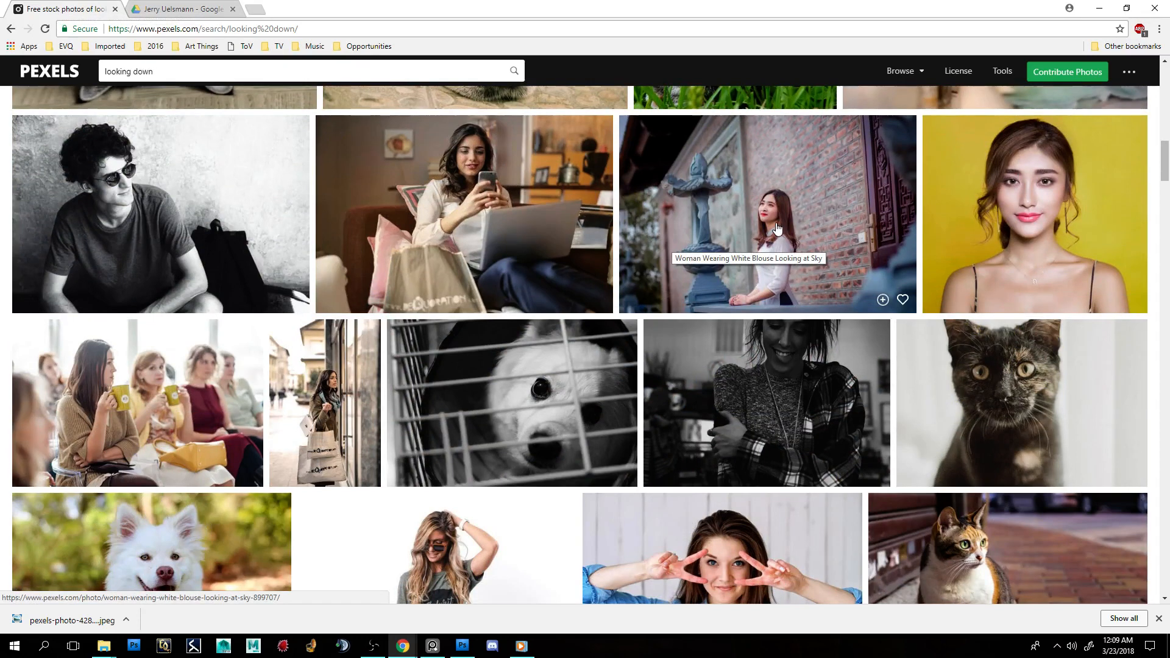
pyautogui.scroll(-5, 819, 310)
pyautogui.scroll(-5, 1036, 317)
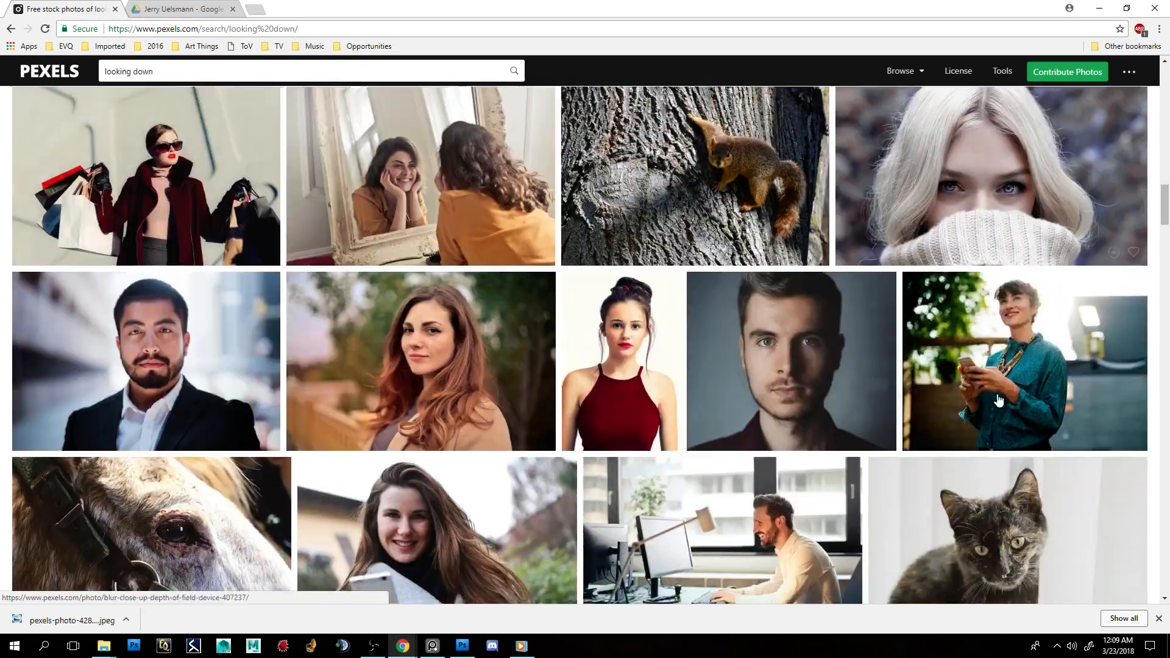
pyautogui.moveTo(1162, 222); pyautogui.dragTo(1162, 98)
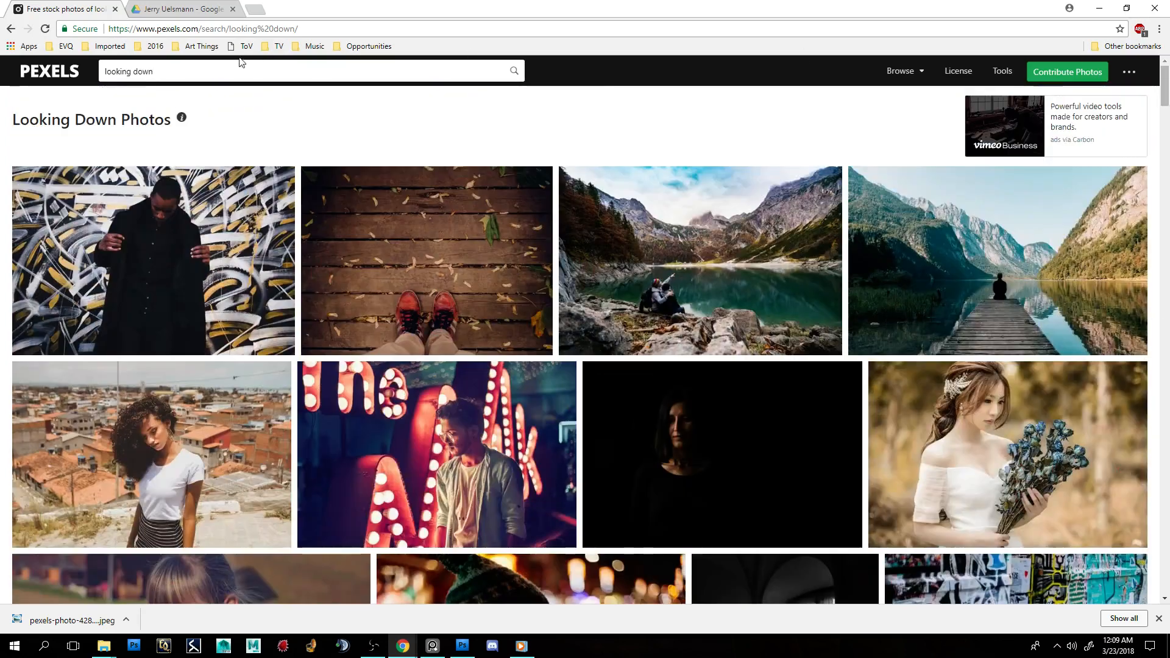
# Step: Search Pexels for "lava" photos
pyautogui.click(220, 72)
pyautogui.hotkey('ctrl', 'a')
pyautogui.write('lava')
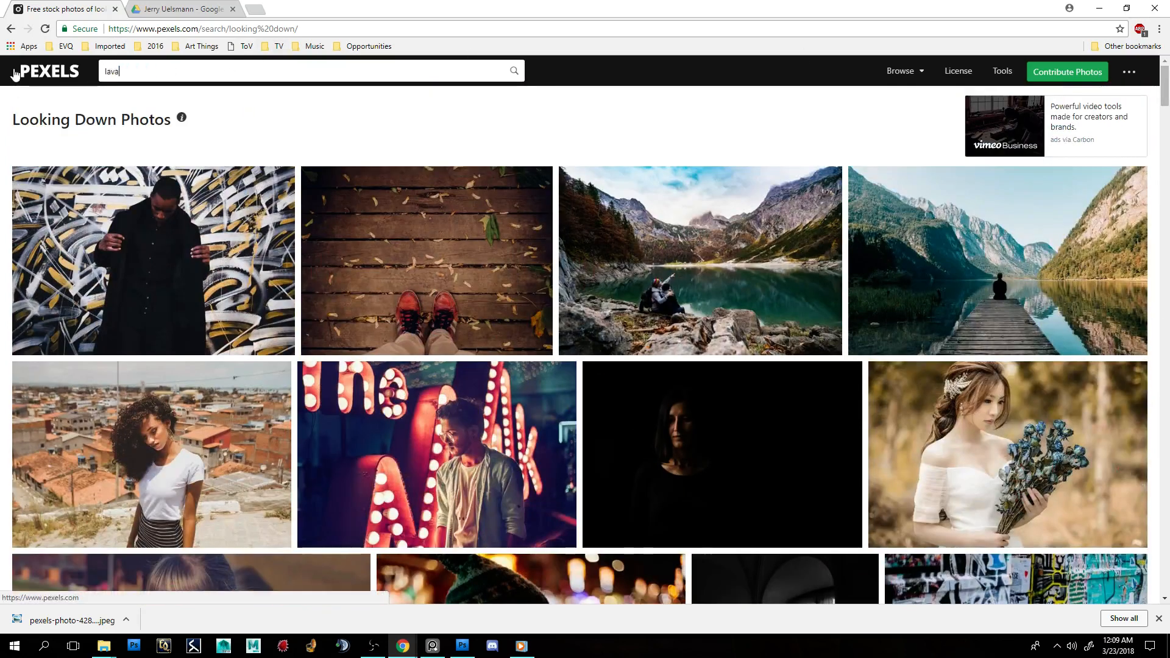
pyautogui.press('Return')
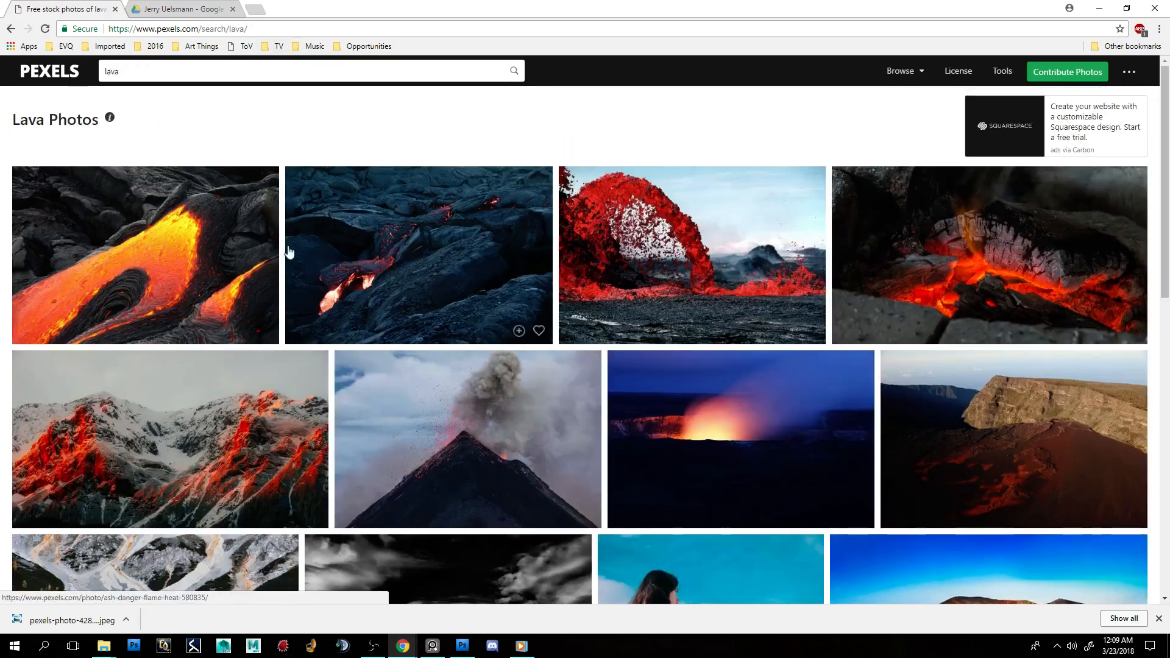
# Step: Save the photo of glowing lava in dark blue rock as JPEG pexels-photo-580835 in the Pexels folder and return to the results
pyautogui.click(448, 239)
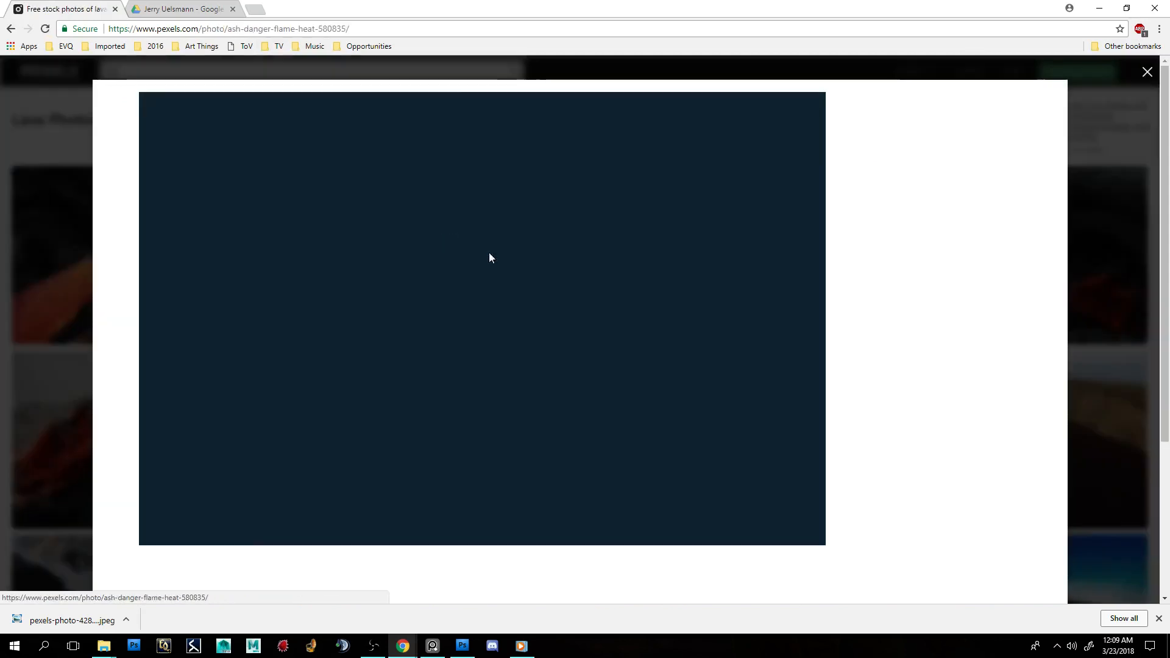
pyautogui.rightClick(636, 235)
pyautogui.click(676, 262)
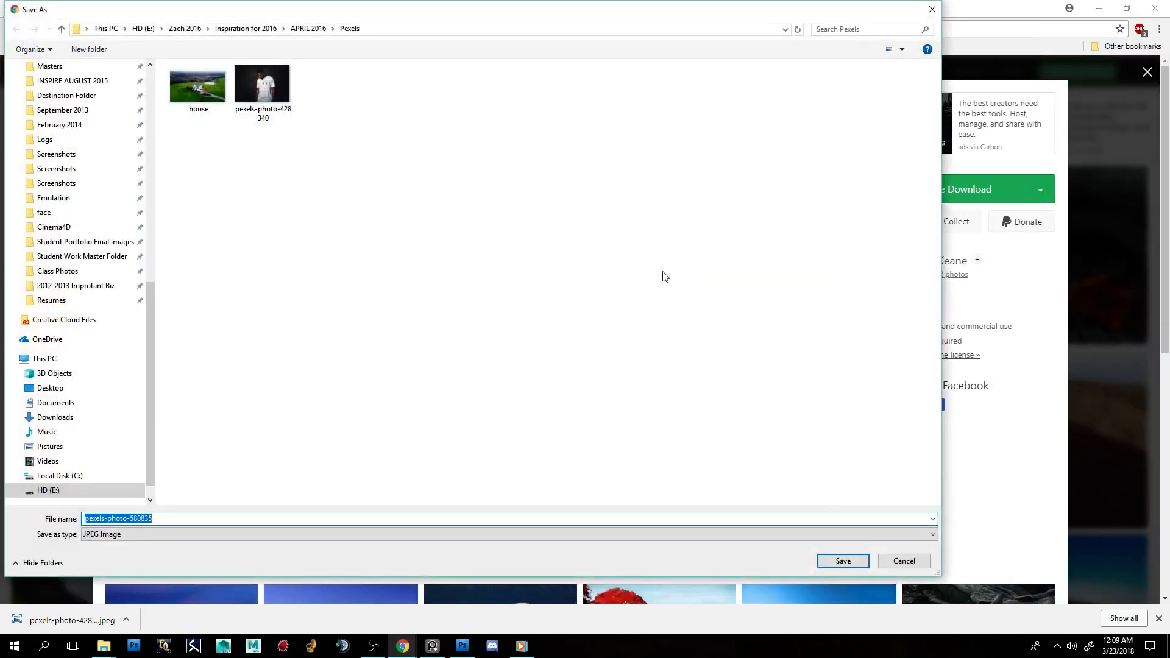
pyautogui.press('Return')
pyautogui.click(60, 284)
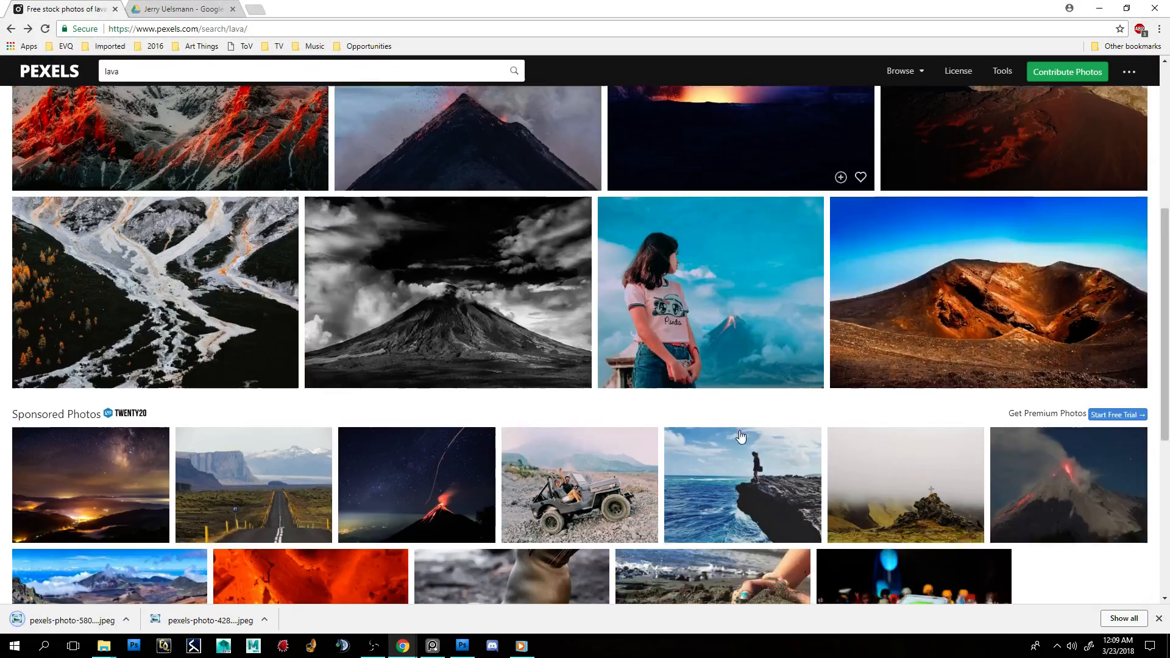
# Step: Preview the sponsored Twenty20 photos of the volcano under a starry sky and the glowing night landscape, closing each page
pyautogui.scroll(-3, 530, 286)
pyautogui.click(530, 287)
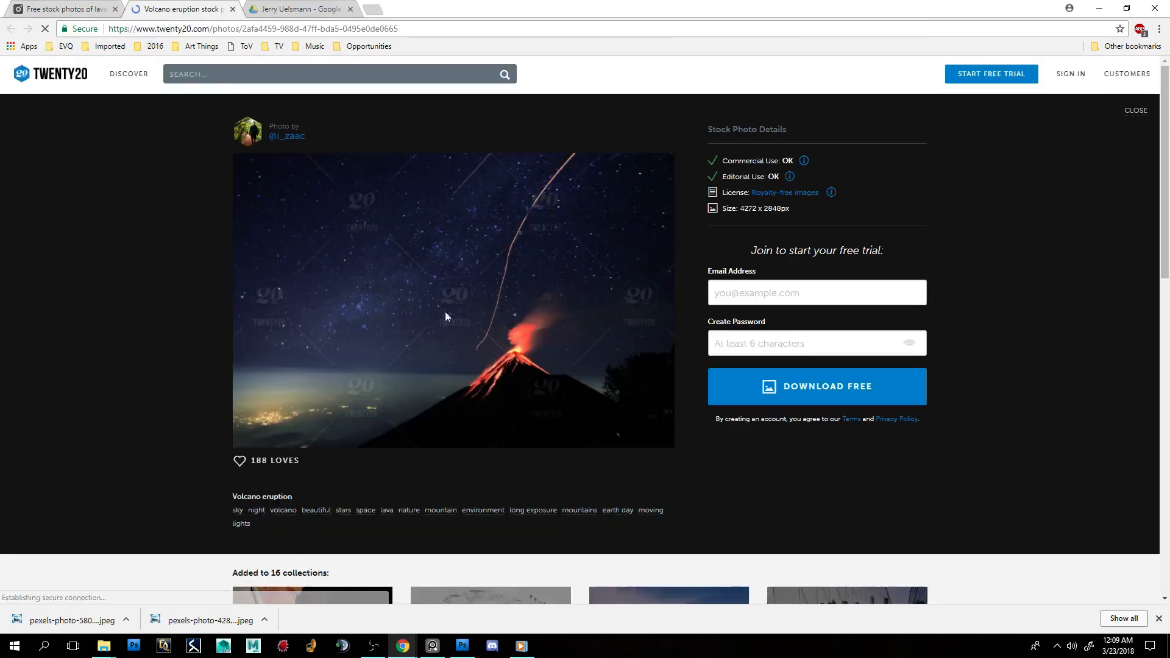
pyautogui.click(233, 9)
pyautogui.scroll(-3, 449, 384)
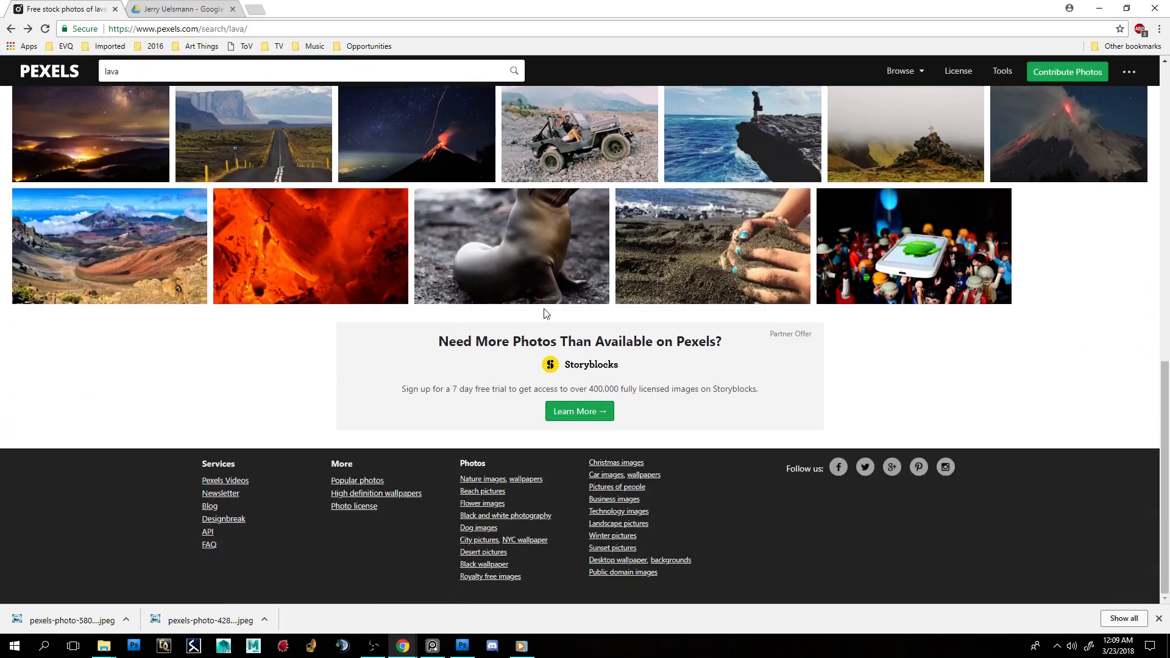
pyautogui.scroll(5, 546, 313)
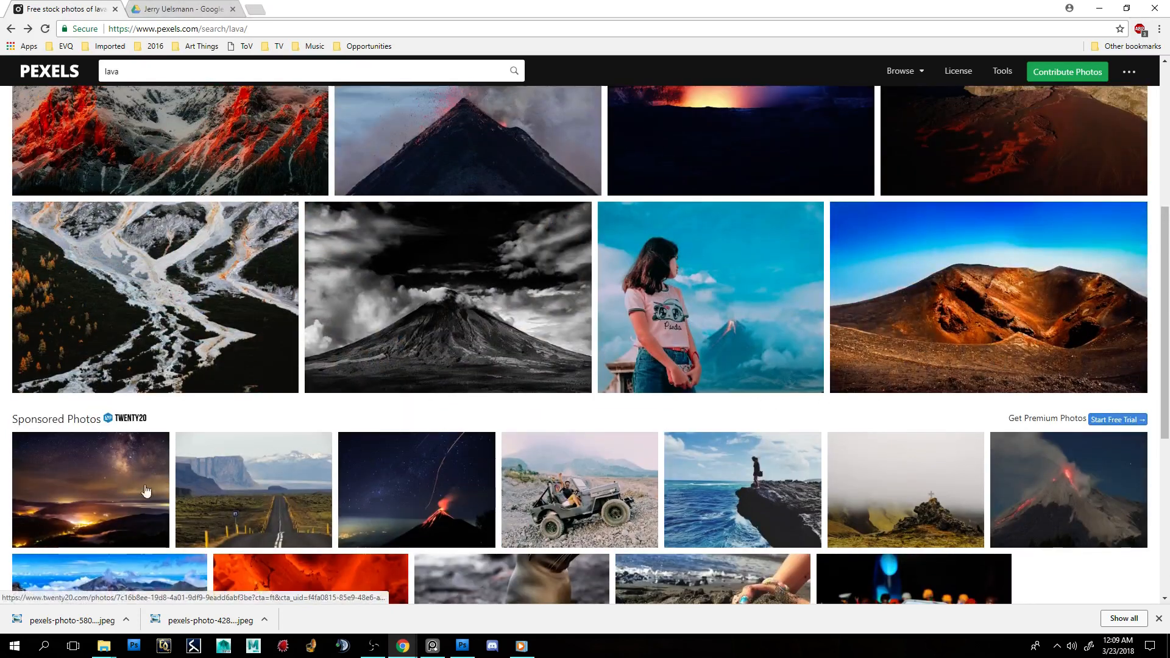
pyautogui.click(115, 486)
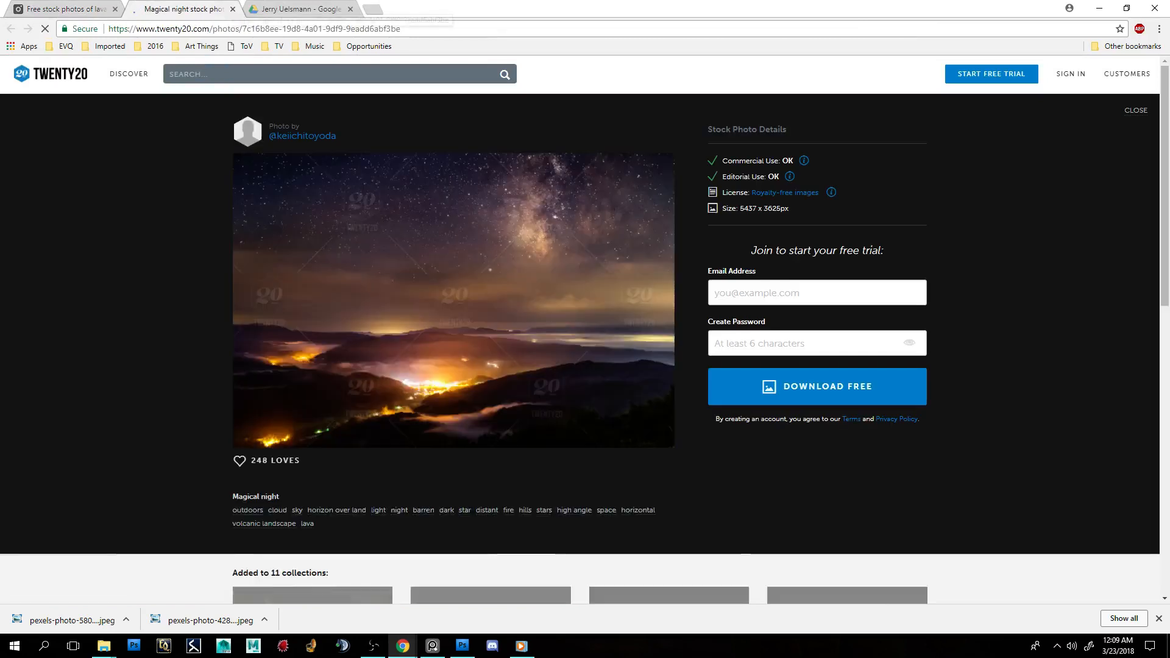
pyautogui.click(233, 9)
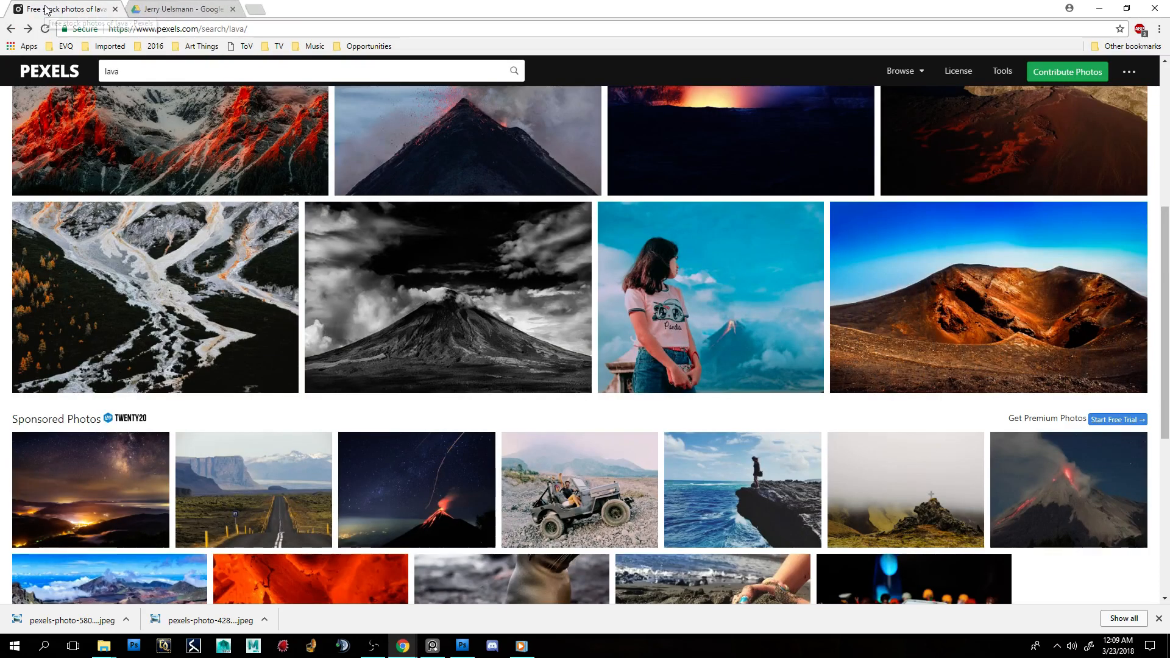
# Step: Save the photo of the erupting volcano with a smoke plume as JPEG pexels-photo-735647 in the Pexels folder and return to the results
pyautogui.scroll(3, 354, 366)
pyautogui.scroll(-2, 297, 384)
pyautogui.scroll(-2, 366, 365)
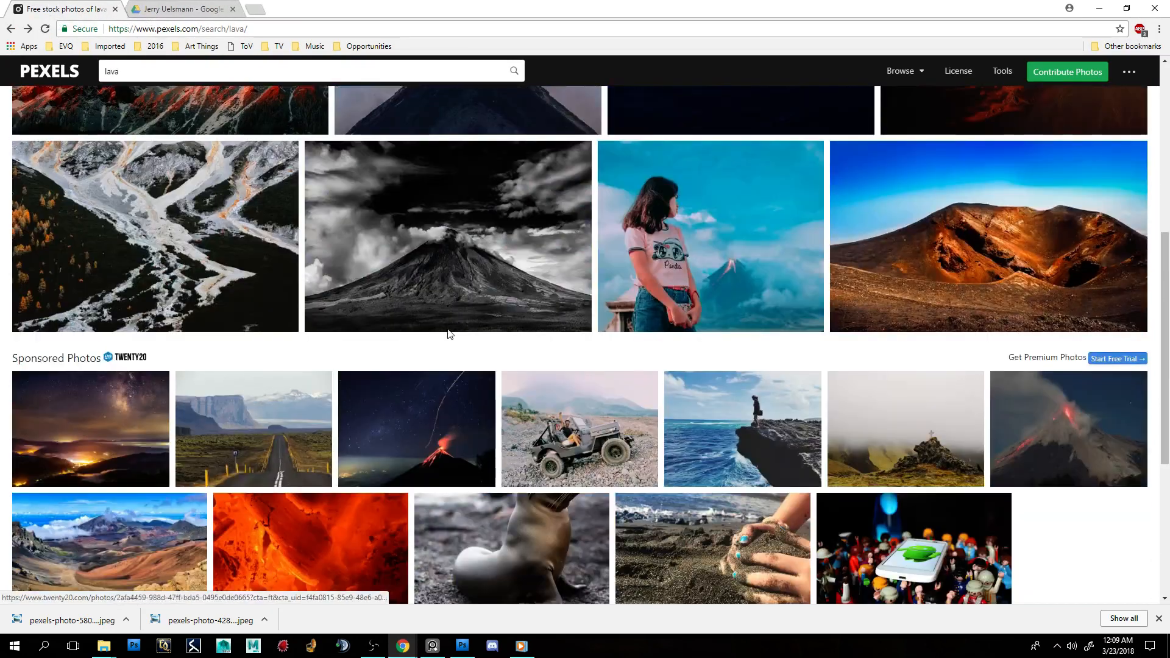
pyautogui.scroll(6, 427, 426)
pyautogui.scroll(-6, 518, 305)
pyautogui.scroll(6, 561, 215)
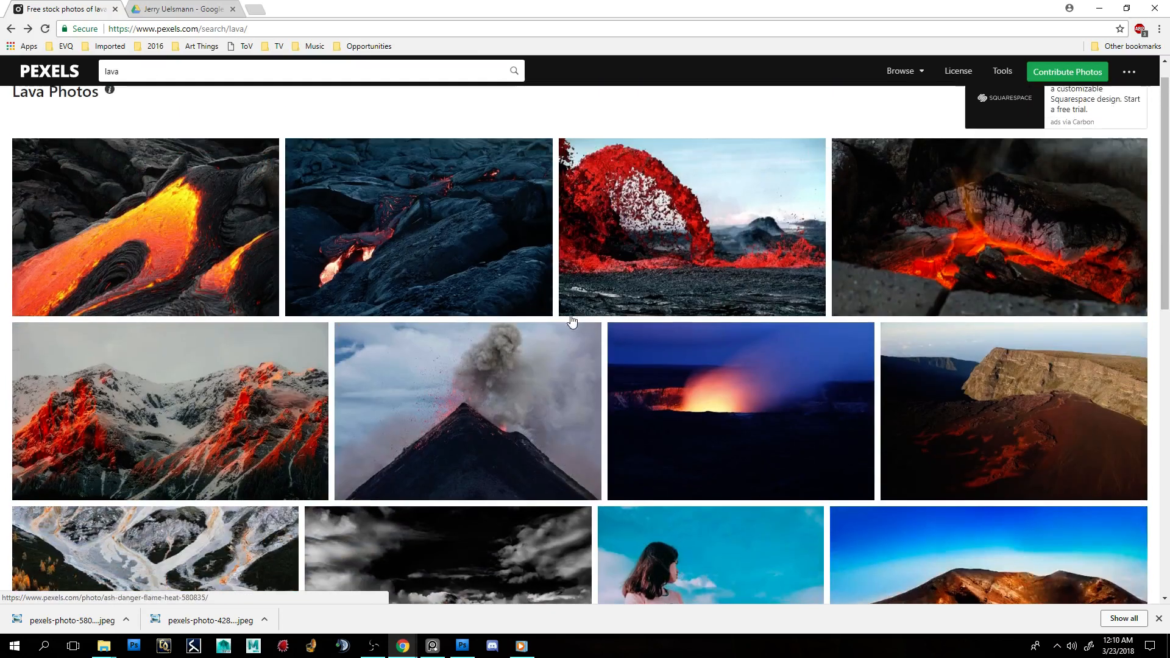
pyautogui.click(519, 393)
pyautogui.rightClick(656, 211)
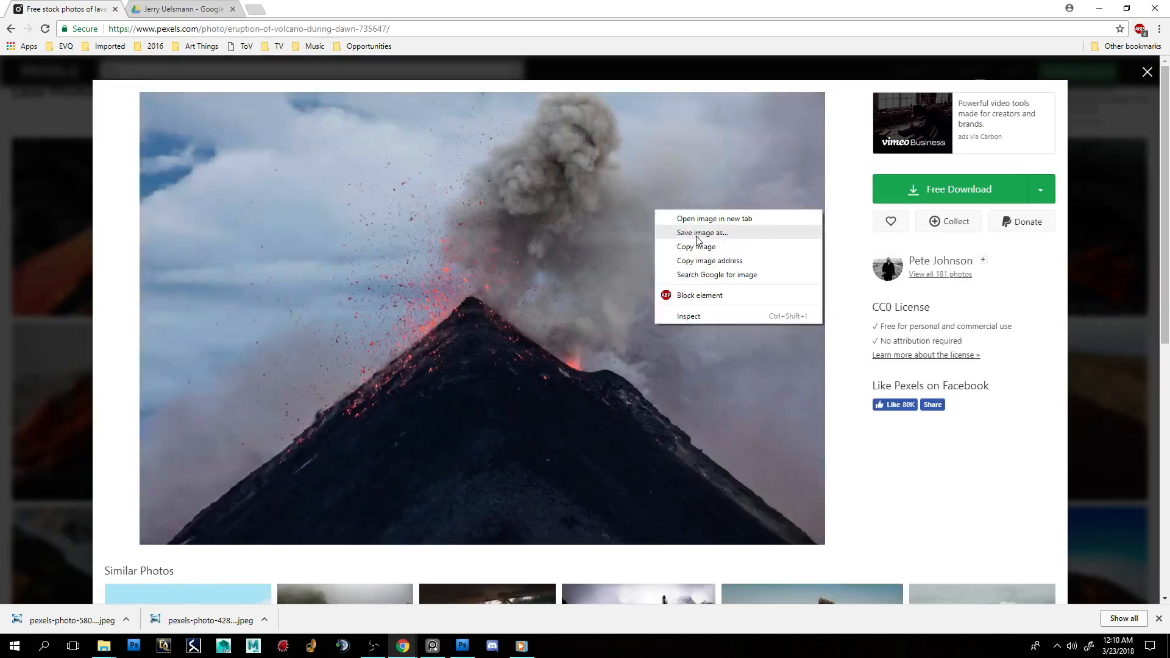
pyautogui.click(698, 232)
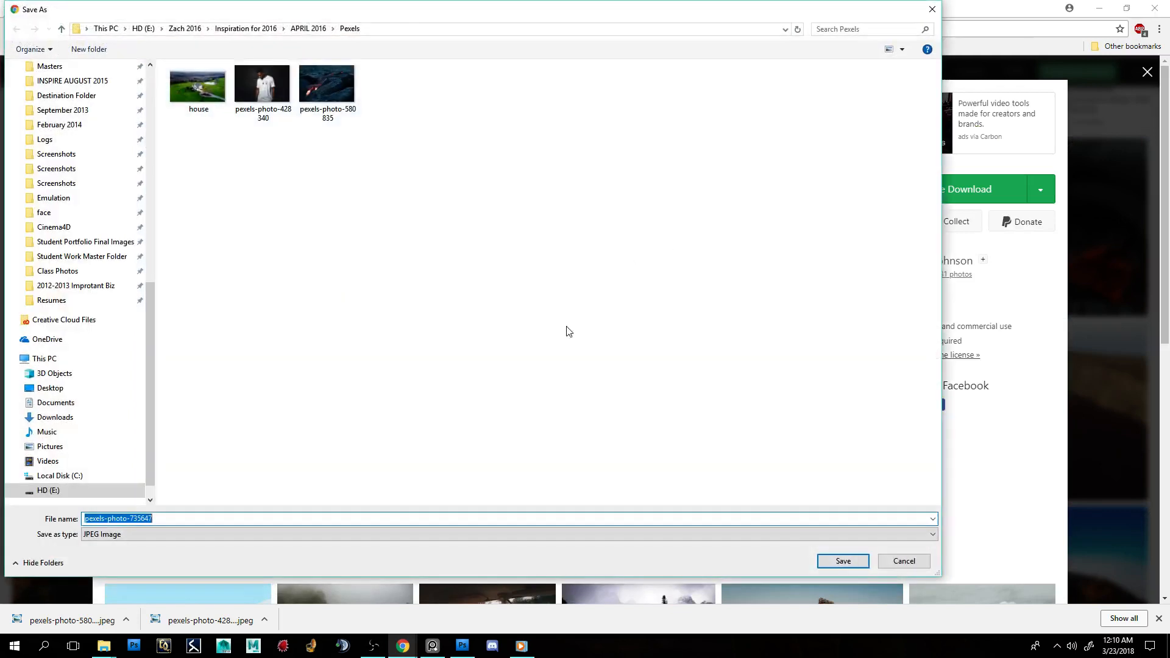
pyautogui.press('Return')
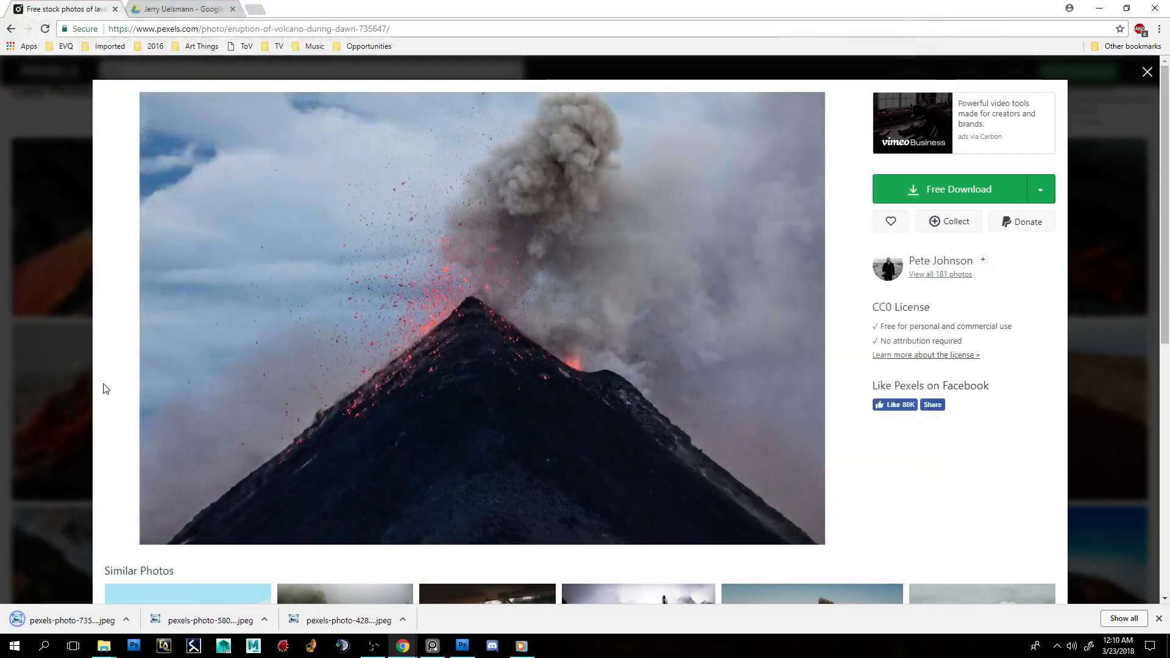
pyautogui.click(69, 368)
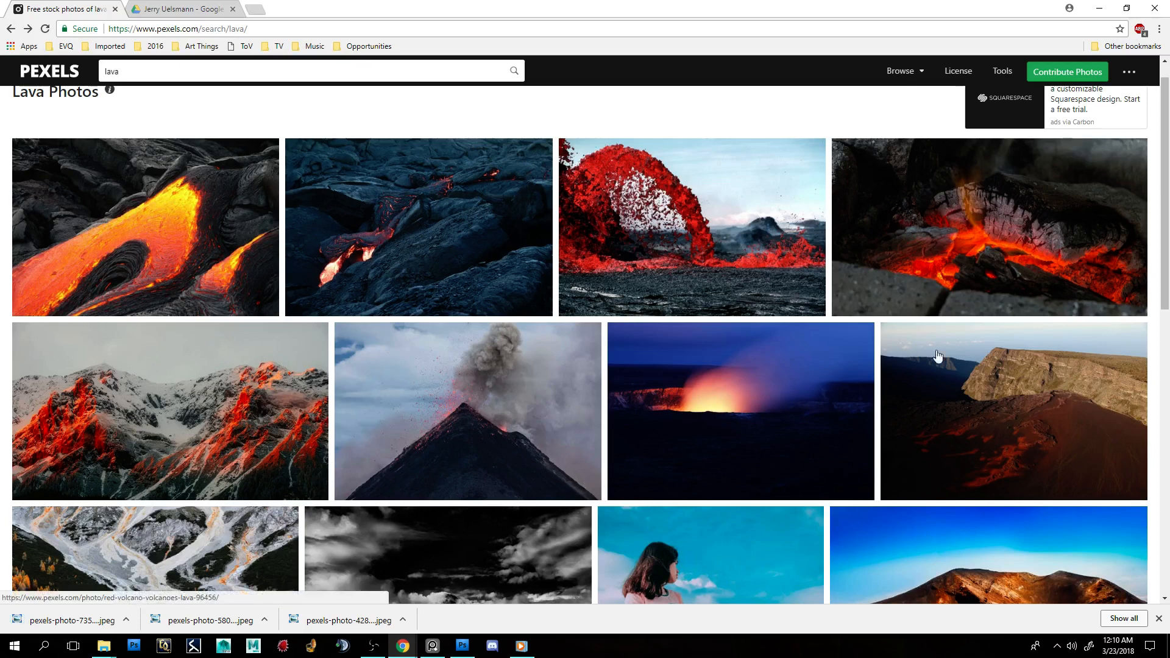
# Step: Save the photo of glowing embers among dark rocks as JPEG pexels-photo-266520 in the Pexels folder and return to the results
pyautogui.click(1000, 253)
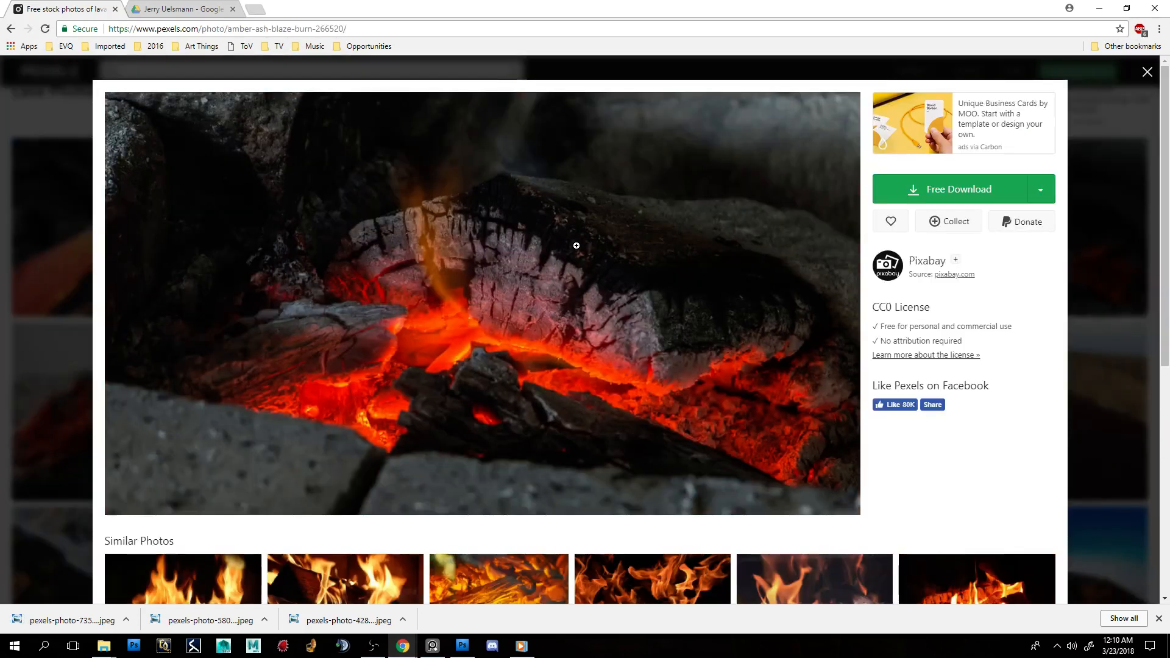
pyautogui.rightClick(583, 238)
pyautogui.click(636, 272)
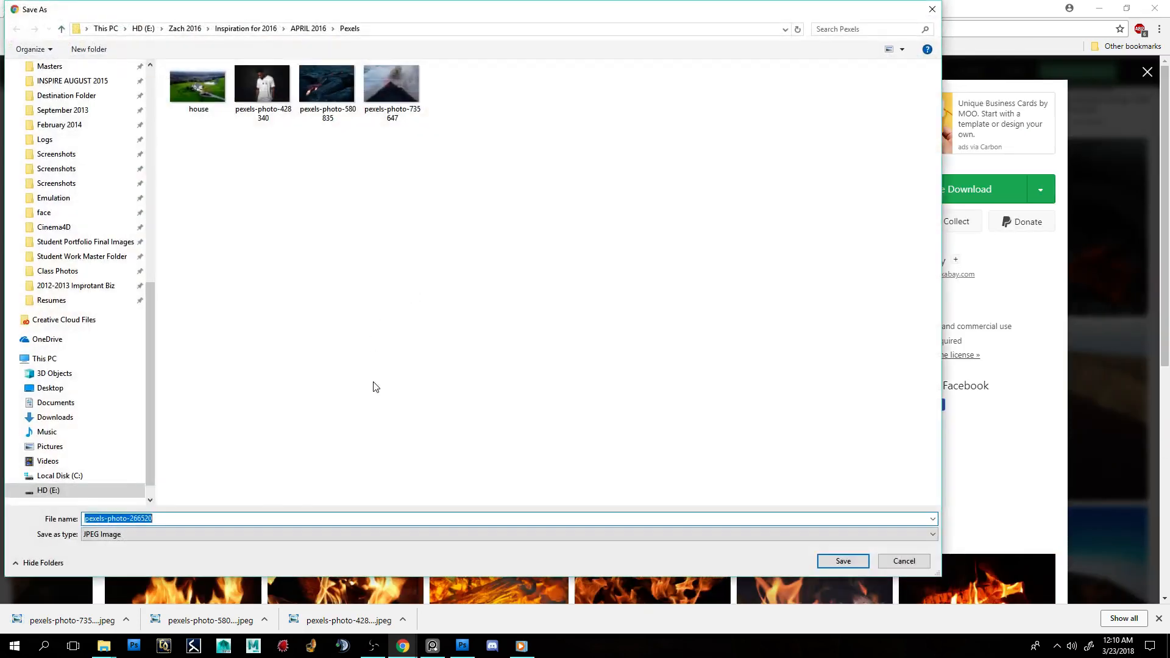
pyautogui.press('Return')
pyautogui.click(38, 385)
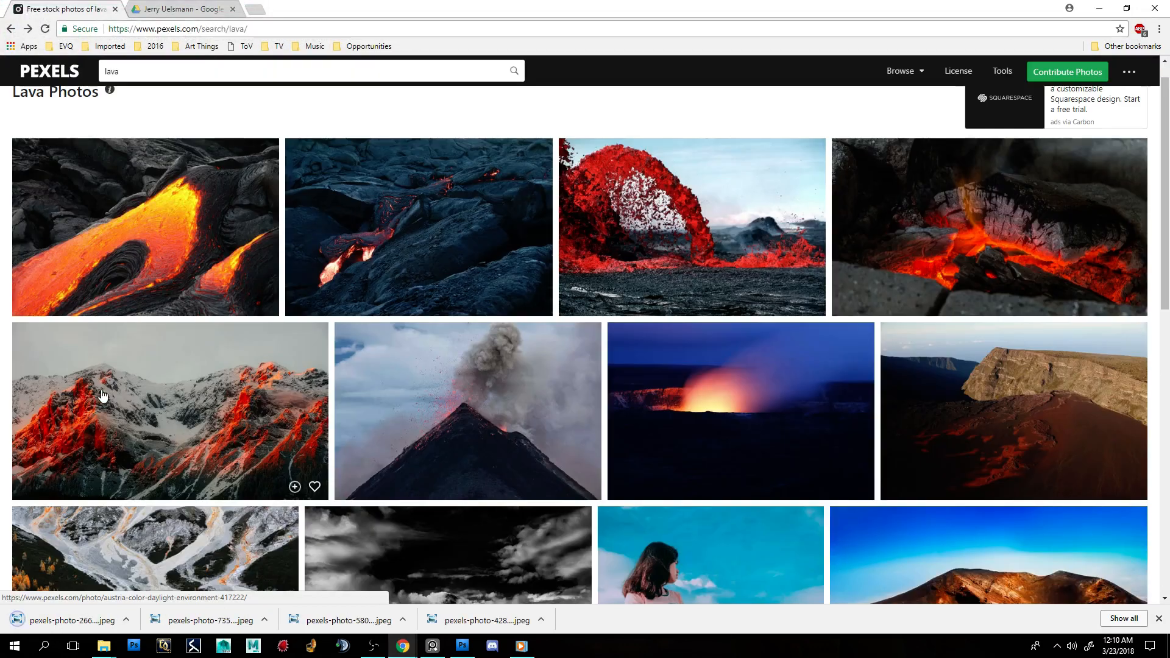
# Step: Browse the remaining lava photos and show the downloaded pexels-photo-266520 file in its folder
pyautogui.scroll(-5, 234, 442)
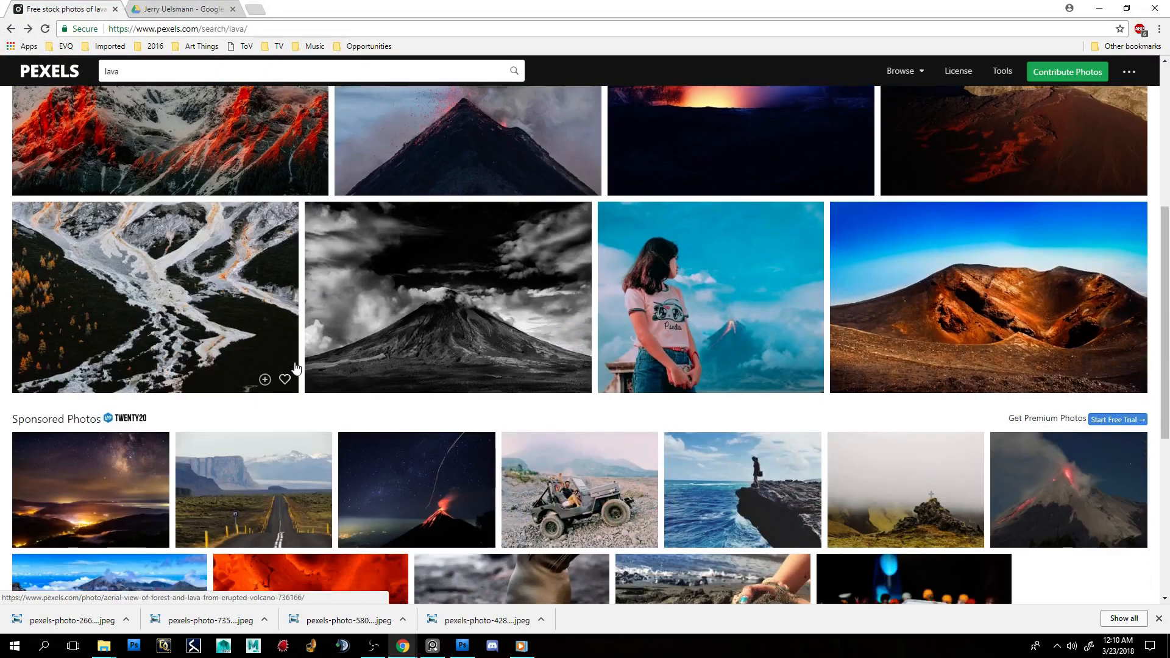
pyautogui.scroll(3, 259, 349)
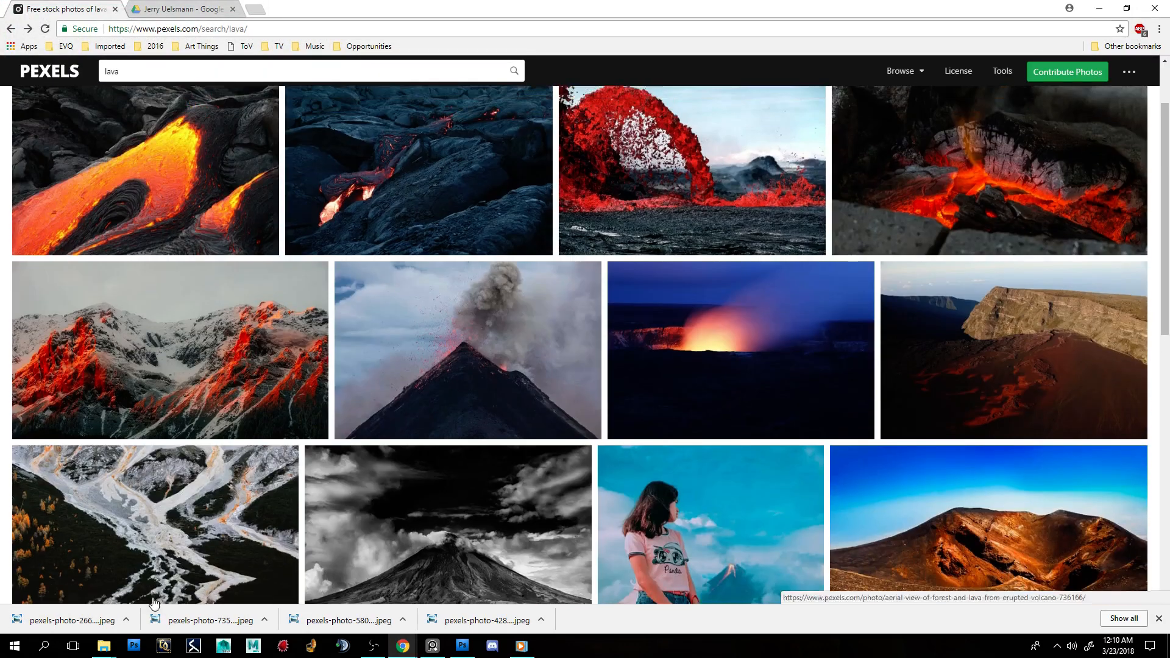
pyautogui.click(127, 619)
pyautogui.click(145, 581)
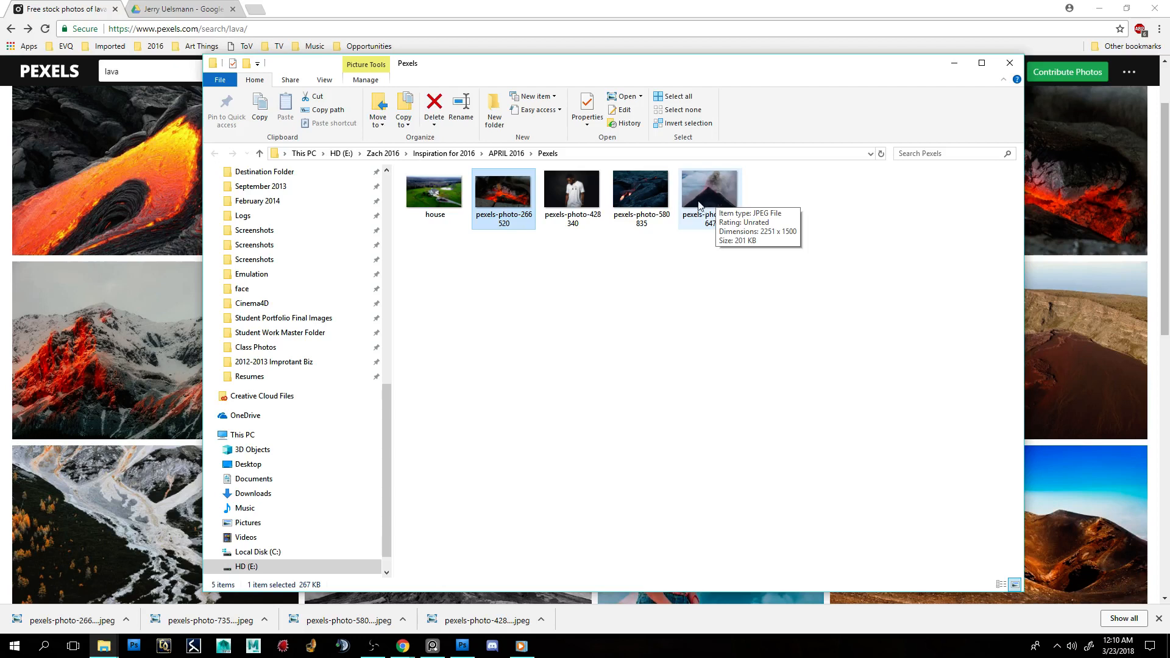
pyautogui.rightClick(450, 193)
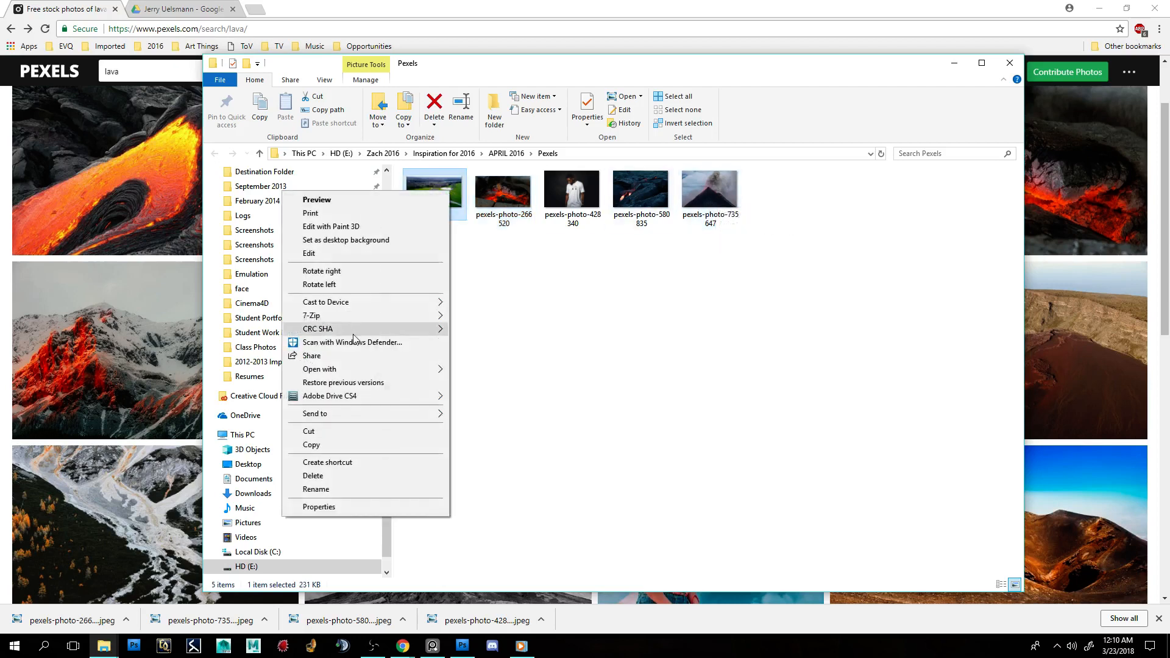
pyautogui.keyDown('shift'); pyautogui.click(705, 203); pyautogui.keyUp('shift')
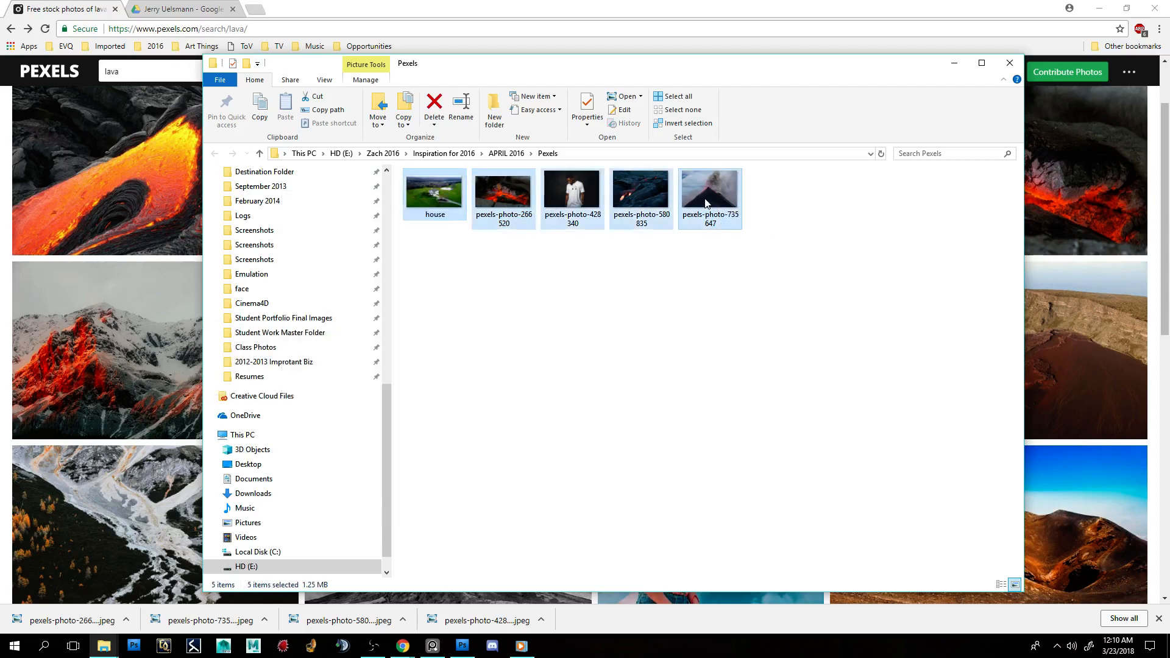
pyautogui.rightClick(458, 195)
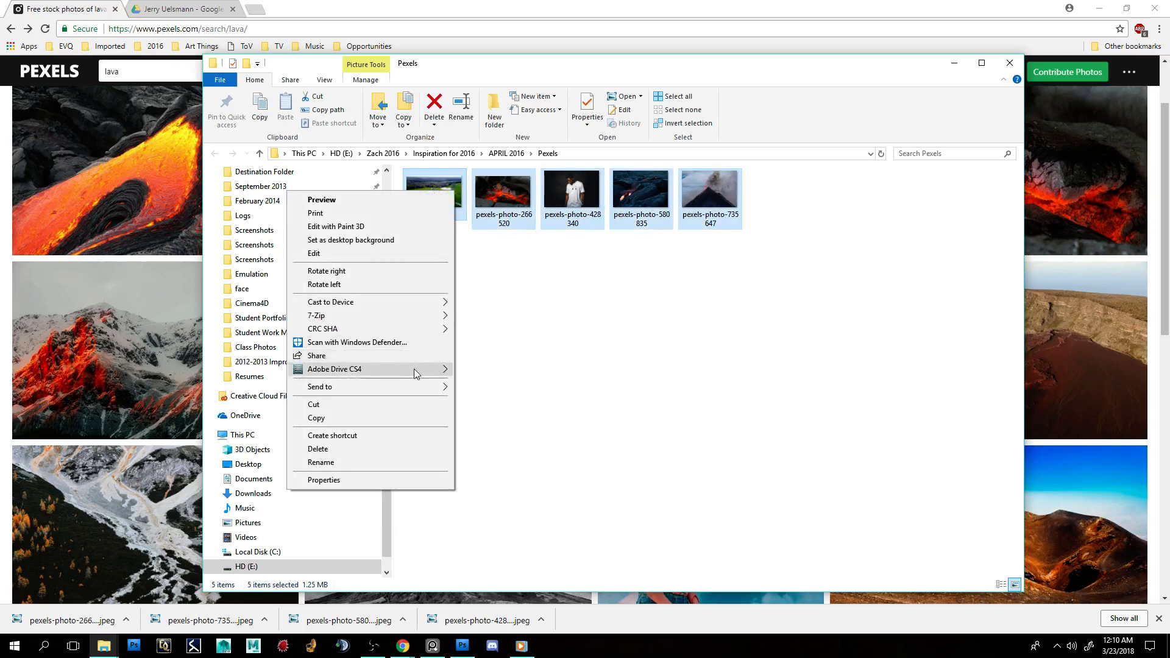
pyautogui.moveTo(429, 301)
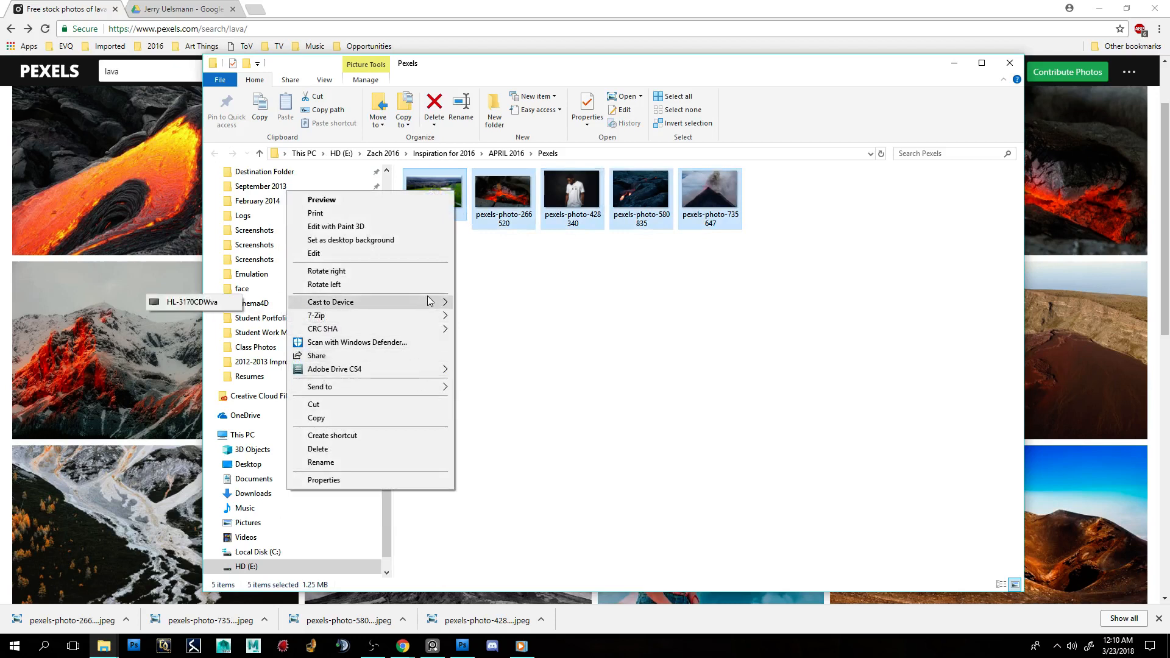
# Step: Open the house image from the Pexels folder with Adobe Photoshop CS4
pyautogui.click(436, 203)
pyautogui.rightClick(438, 203)
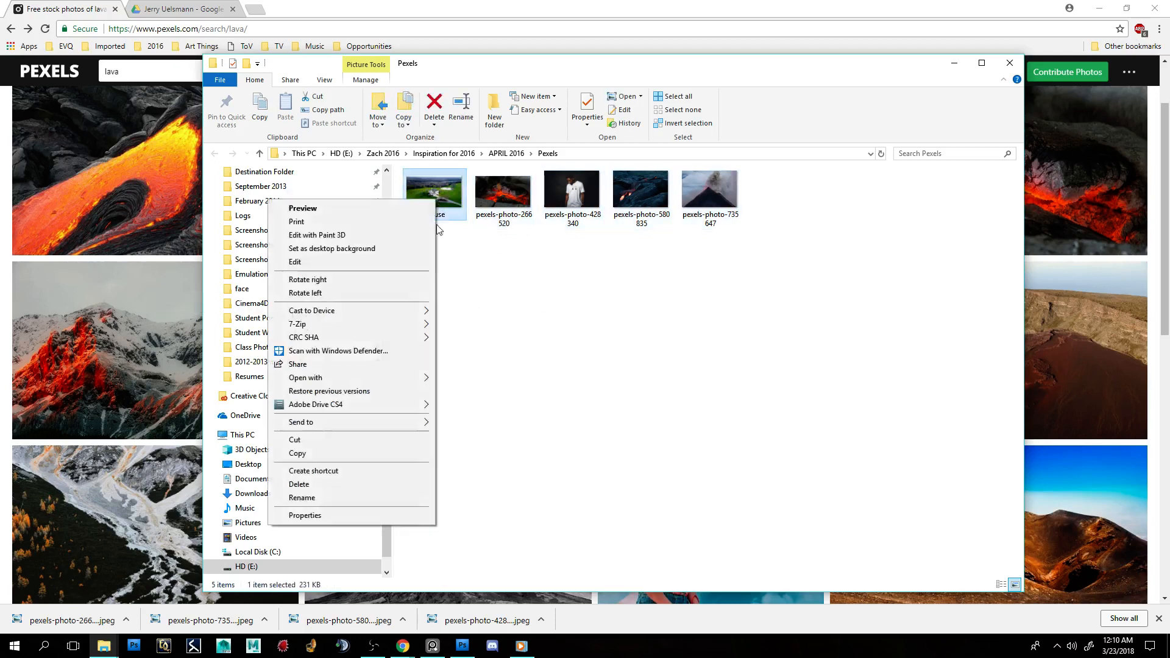
pyautogui.moveTo(402, 378)
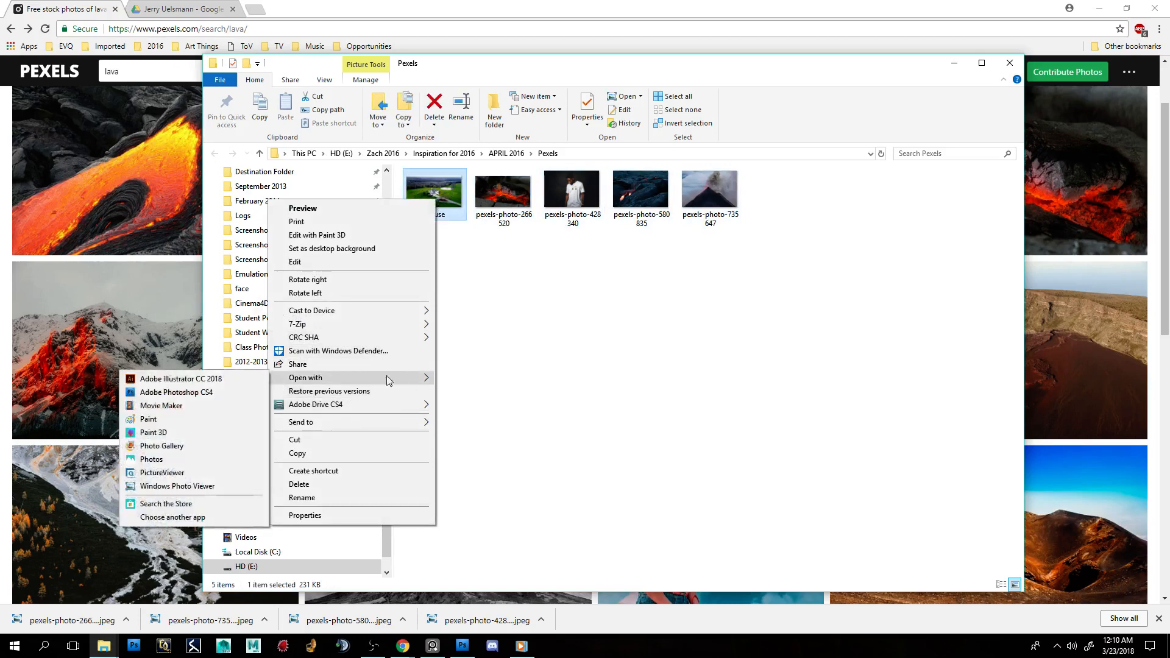
pyautogui.click(250, 392)
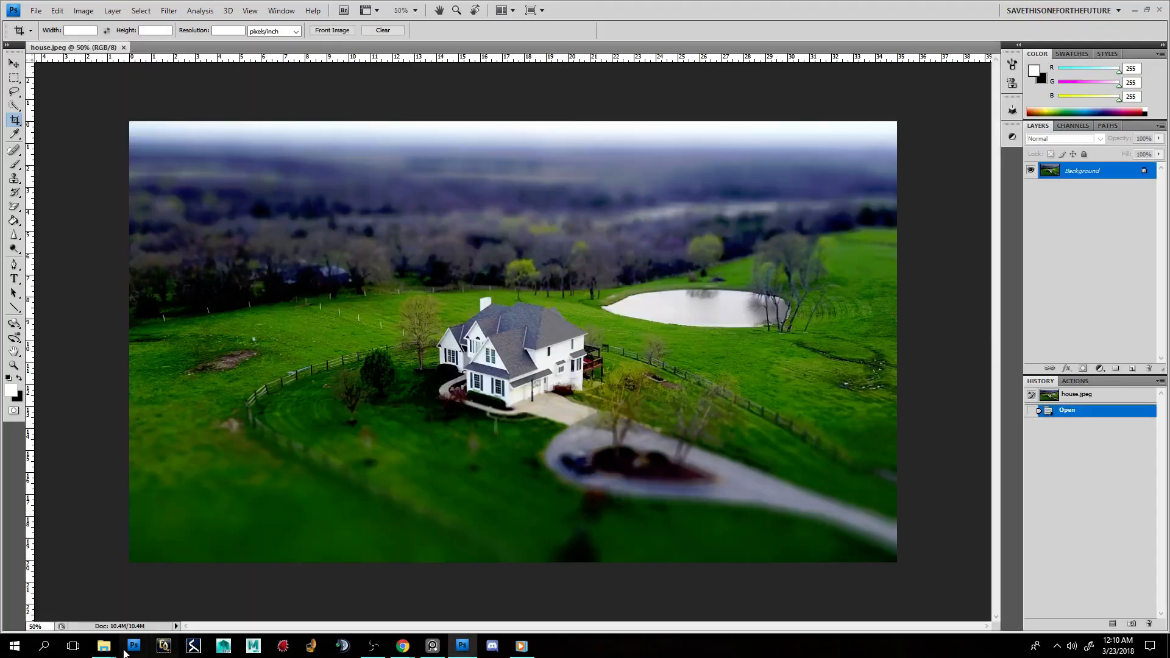
# Step: Return to the Pexels folder and open the glowing embers photo pexels-photo-266520 with Adobe Photoshop CS4
pyautogui.moveTo(110, 654)
pyautogui.click(405, 573)
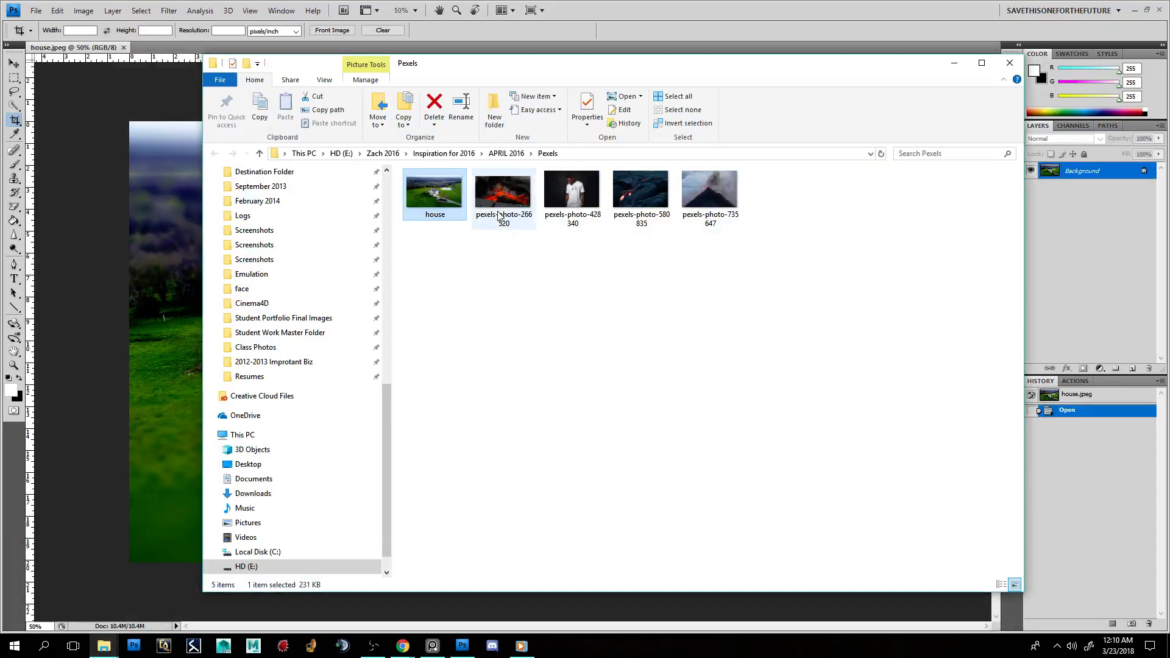
pyautogui.rightClick(511, 224)
pyautogui.moveTo(463, 386)
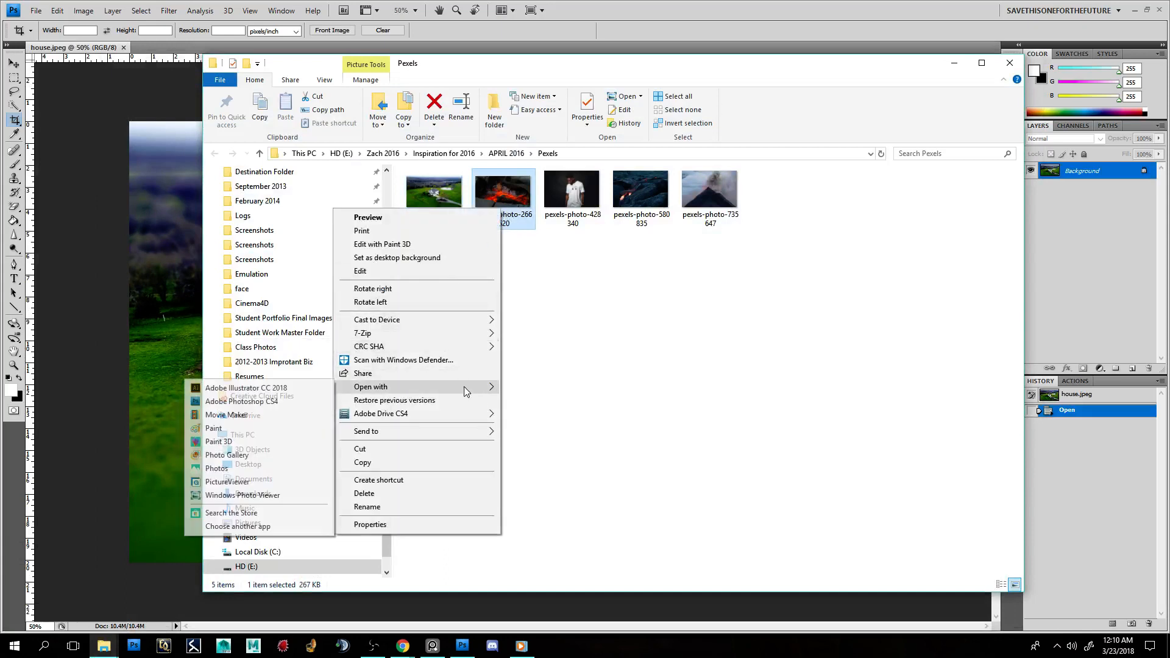
pyautogui.click(238, 401)
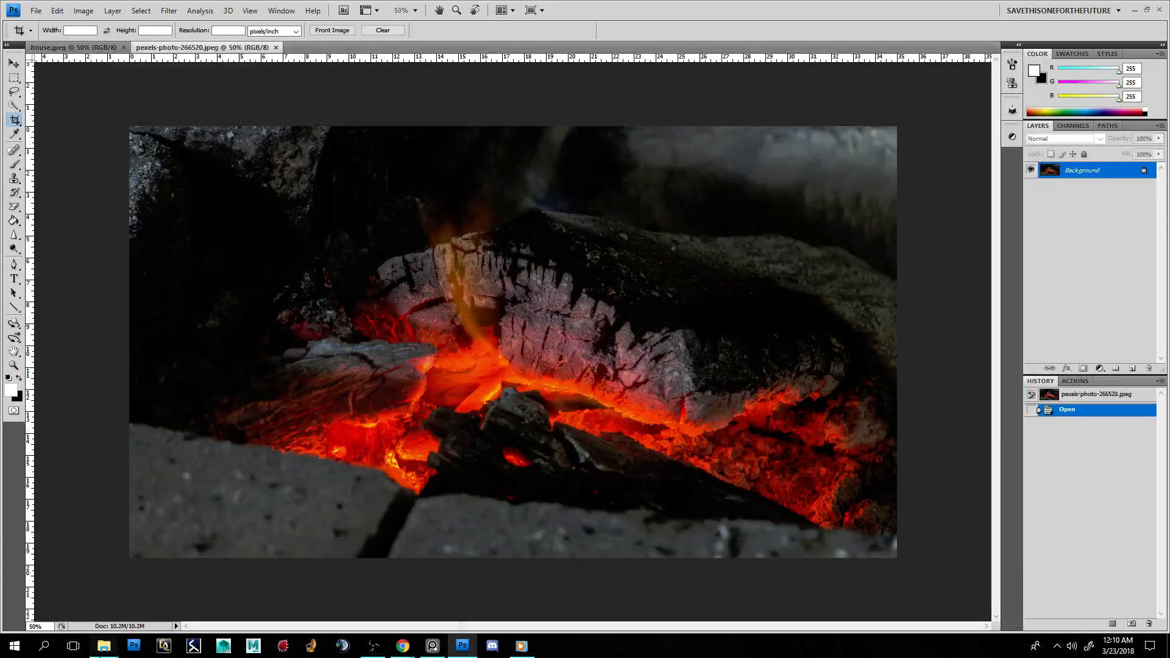
# Step: Return to the Pexels folder and open pexels-photo-428340, the man in the white T-shirt, with Adobe Photoshop CS4
pyautogui.moveTo(105, 647)
pyautogui.click(361, 578)
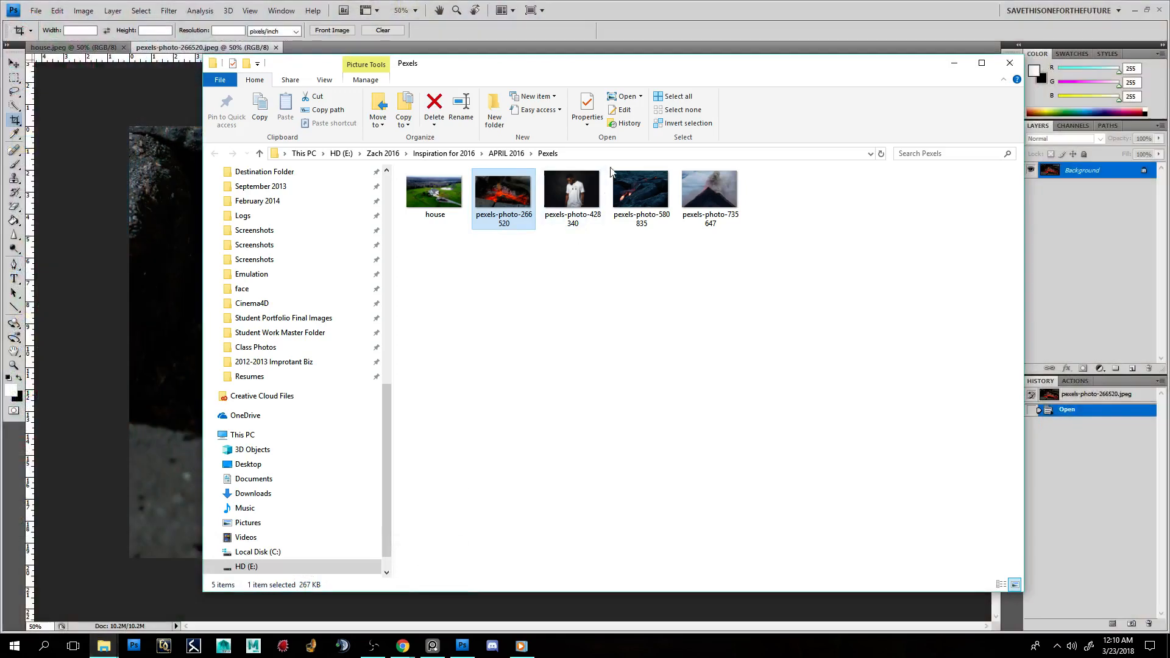
pyautogui.rightClick(569, 195)
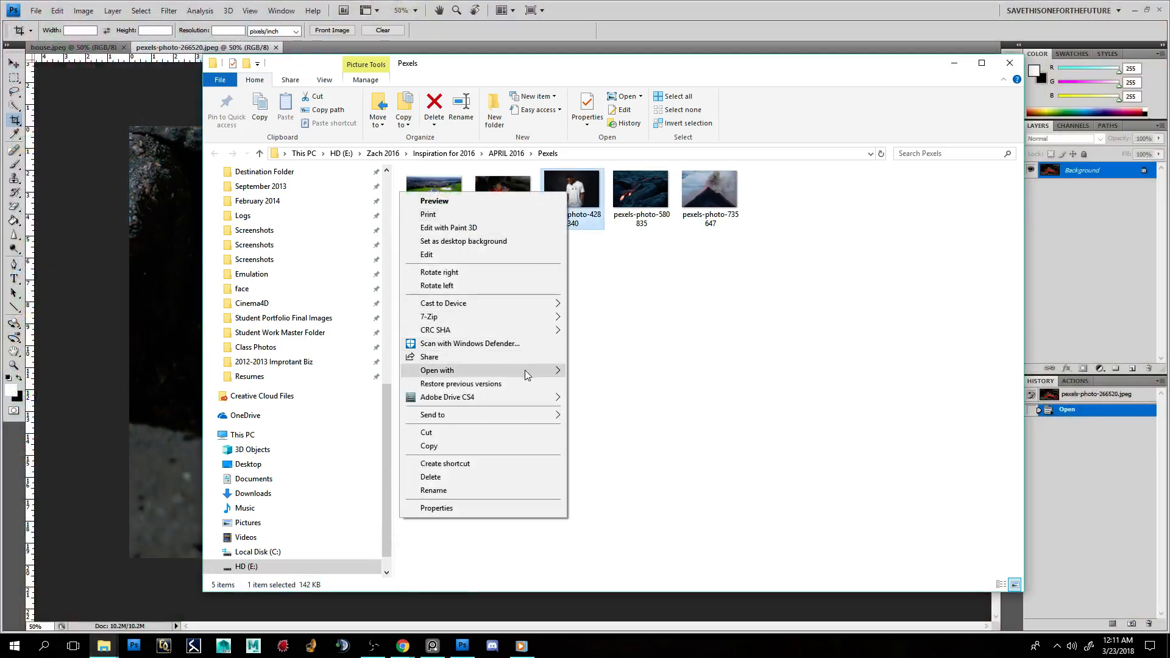
pyautogui.moveTo(525, 370)
pyautogui.click(308, 385)
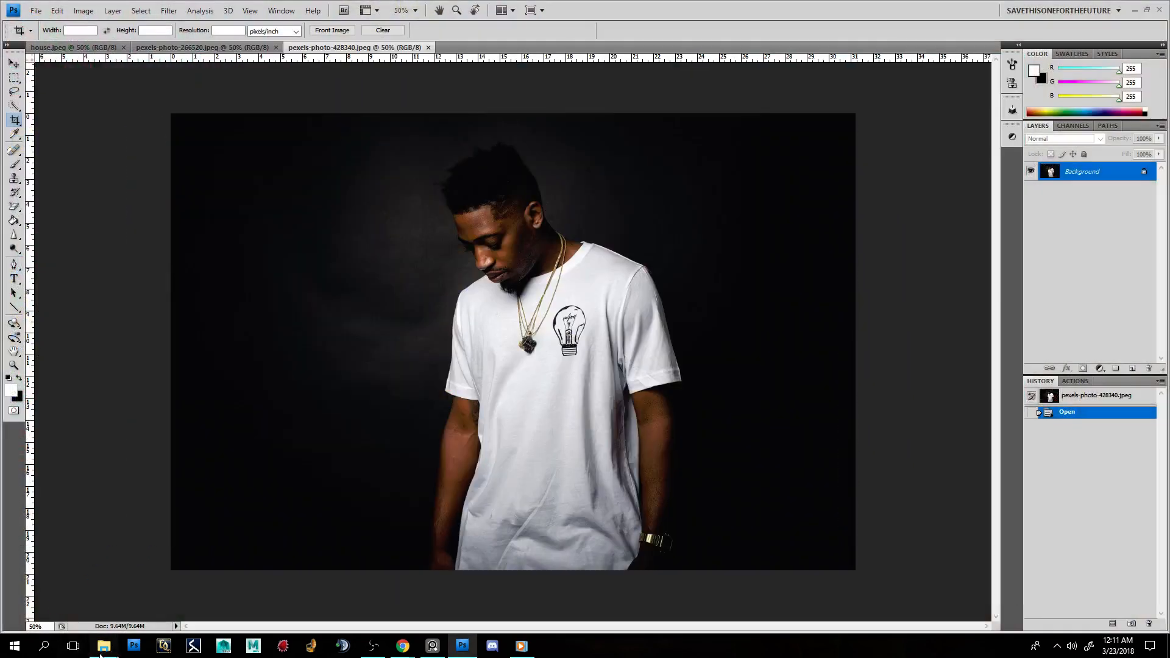
# Step: Return to the Pexels folder and open the dark blue lava rock photo pexels-photo-580835 with Adobe Photoshop CS4
pyautogui.moveTo(103, 645)
pyautogui.click(402, 600)
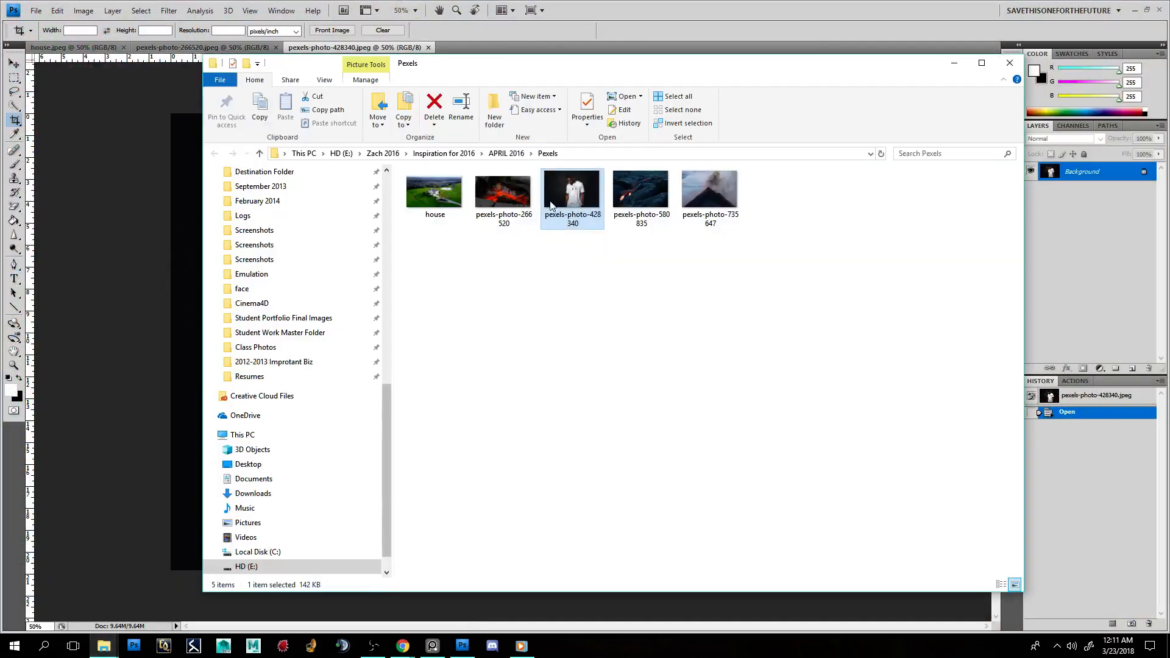
pyautogui.rightClick(653, 199)
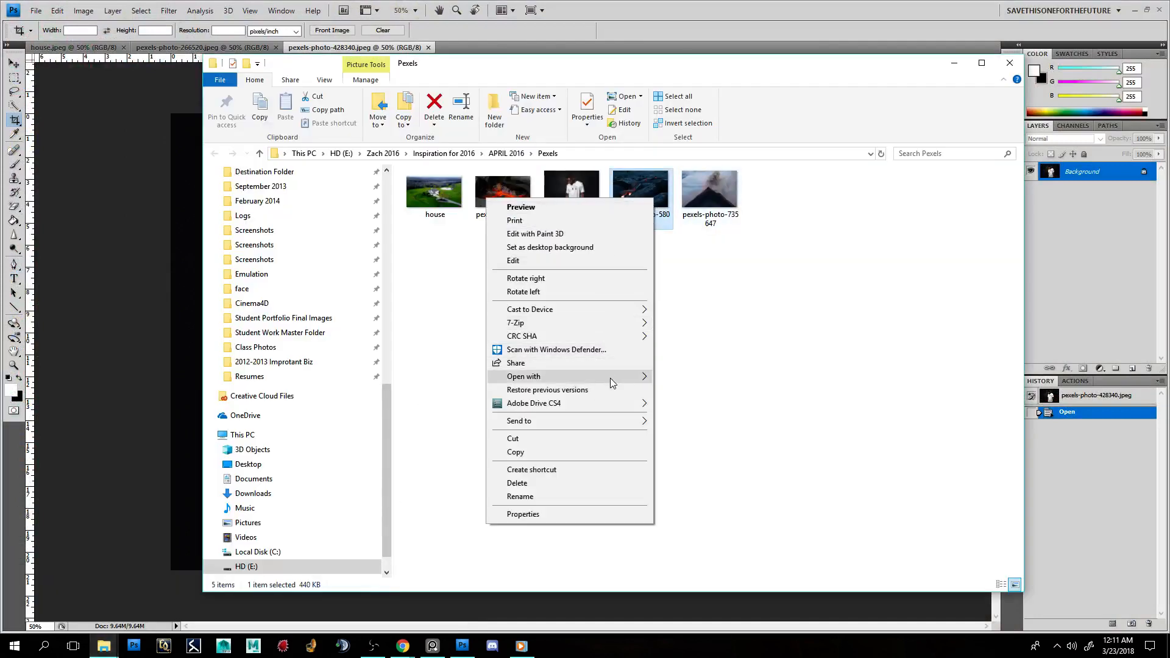
pyautogui.moveTo(609, 377)
pyautogui.click(394, 391)
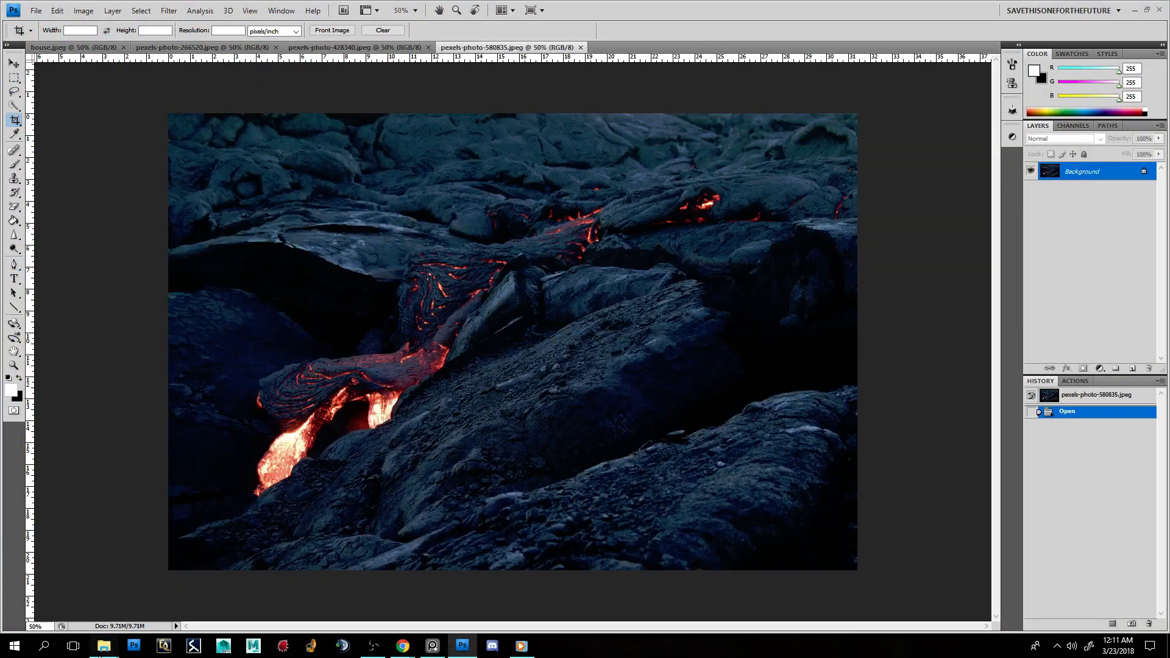
# Step: Return to the Pexels folder and open the erupting volcano photo pexels-photo-735647 with Adobe Photoshop CS4
pyautogui.moveTo(103, 646)
pyautogui.click(373, 588)
pyautogui.rightClick(719, 189)
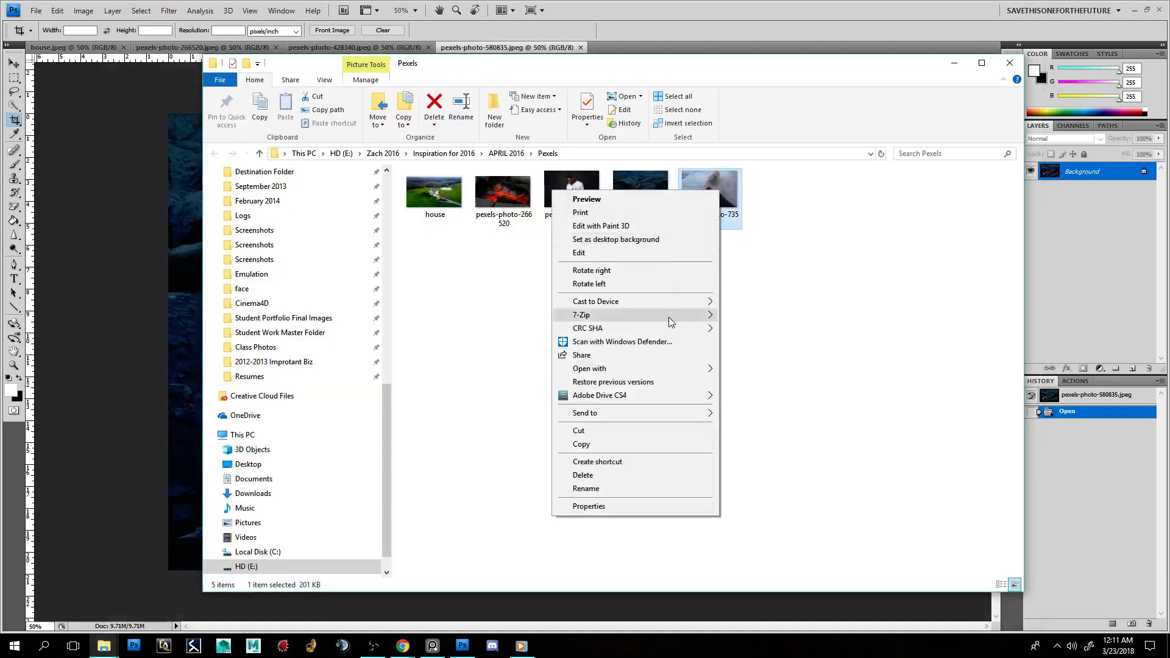
pyautogui.moveTo(671, 369)
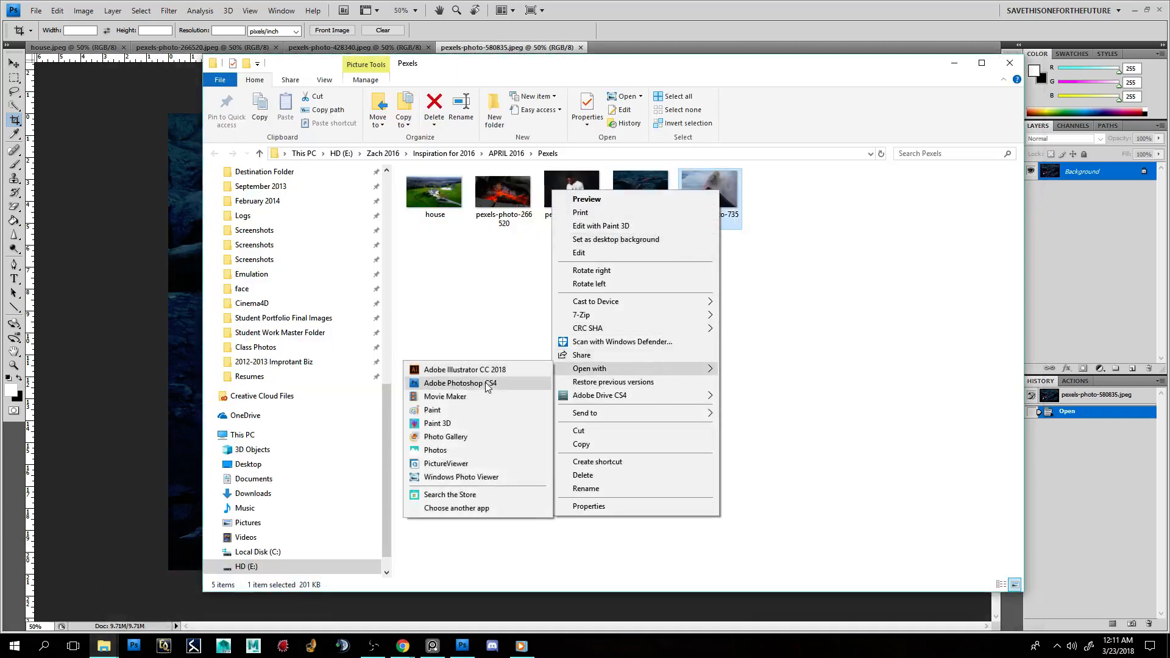
pyautogui.click(484, 382)
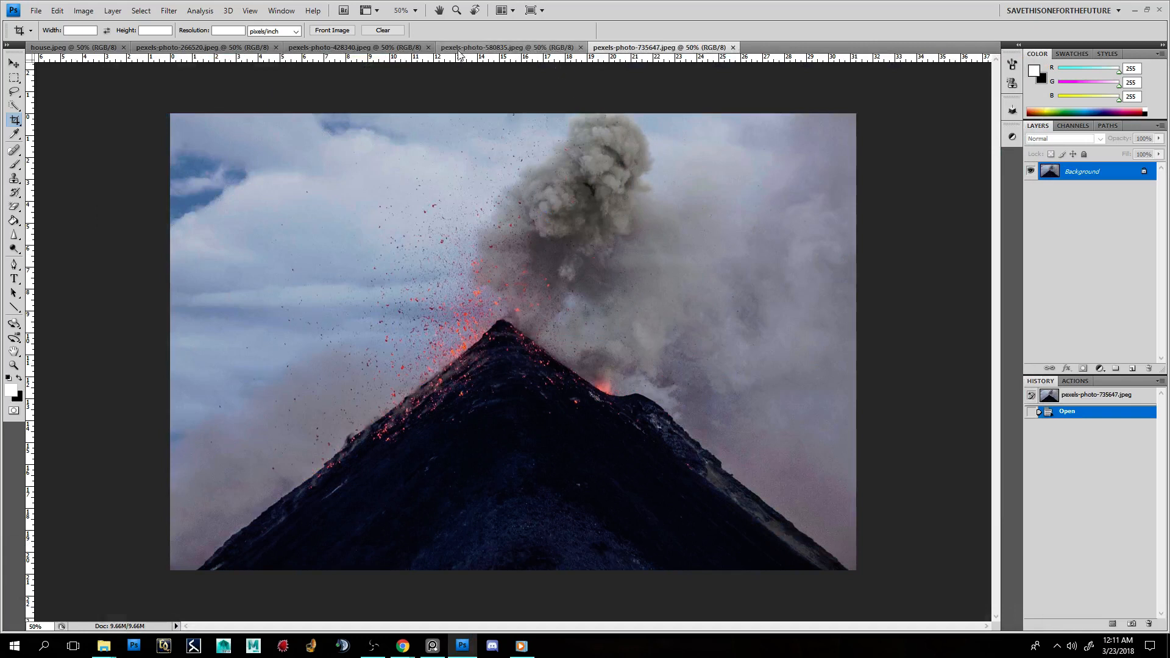
# Step: Look through the open house, embers and portrait documents, finishing on pexels-photo-428340
pyautogui.hotkey('ctrl', 'shift', 'Tab')
pyautogui.hotkey('ctrl', 'shift', 'Tab')
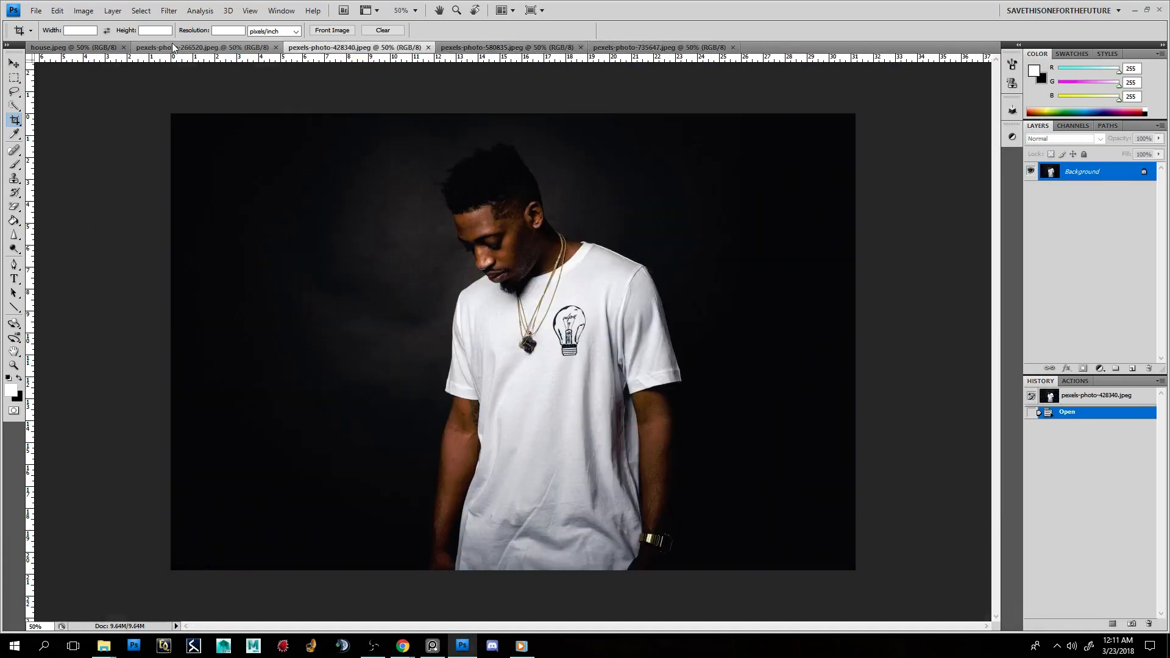
pyautogui.click(100, 47)
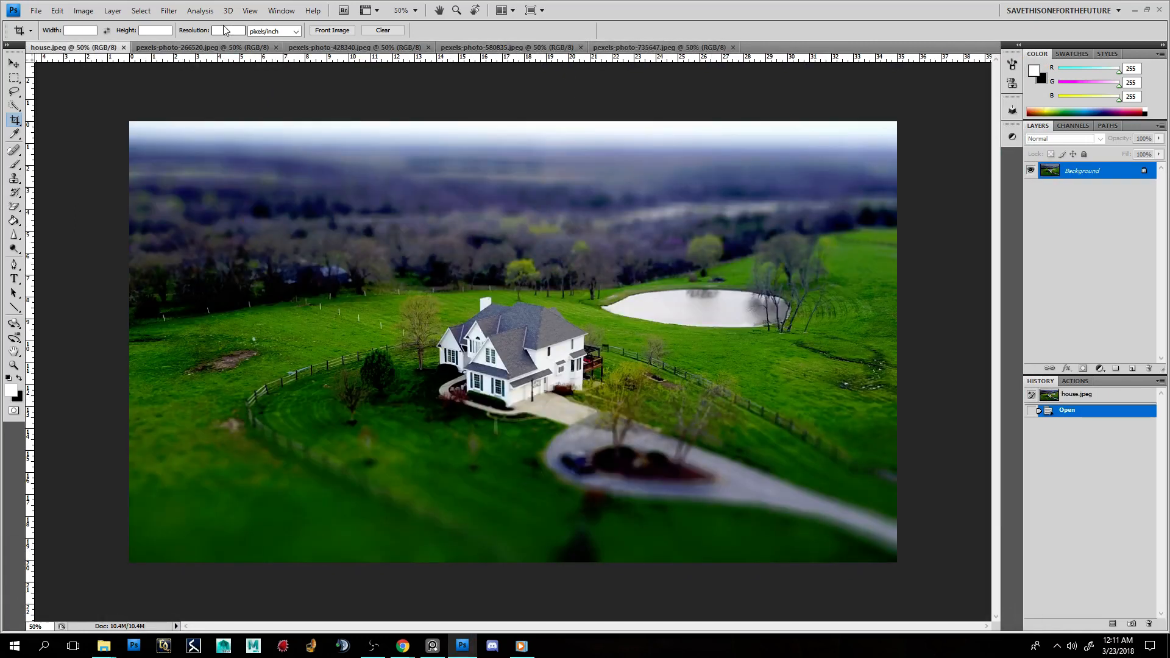
pyautogui.click(234, 47)
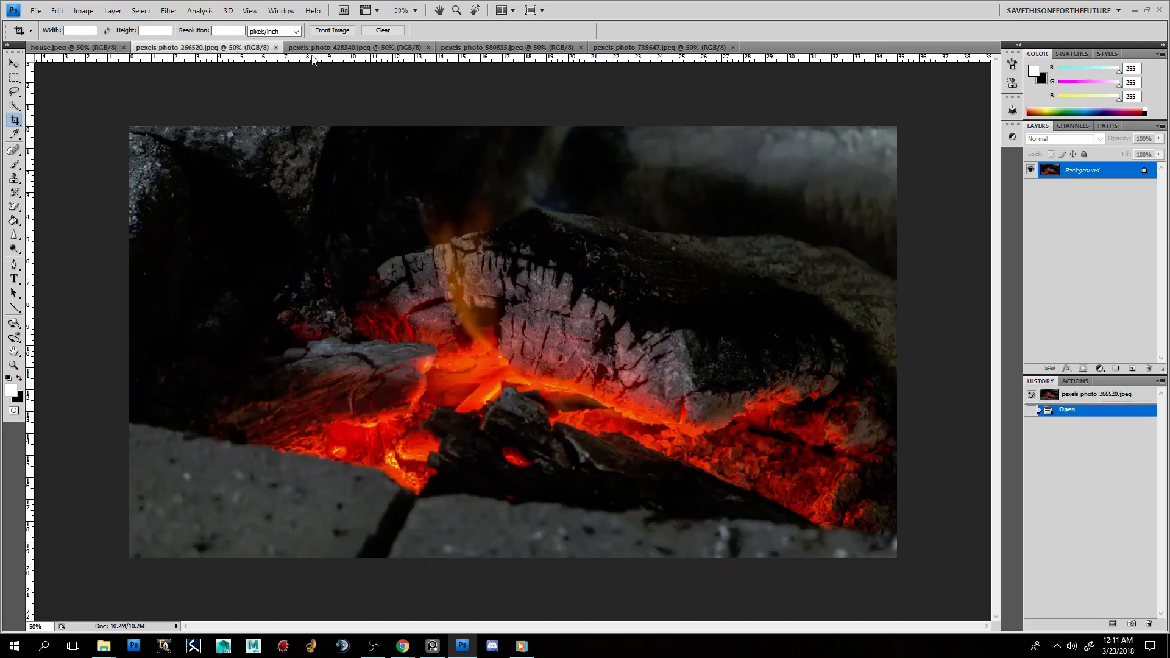
pyautogui.click(328, 47)
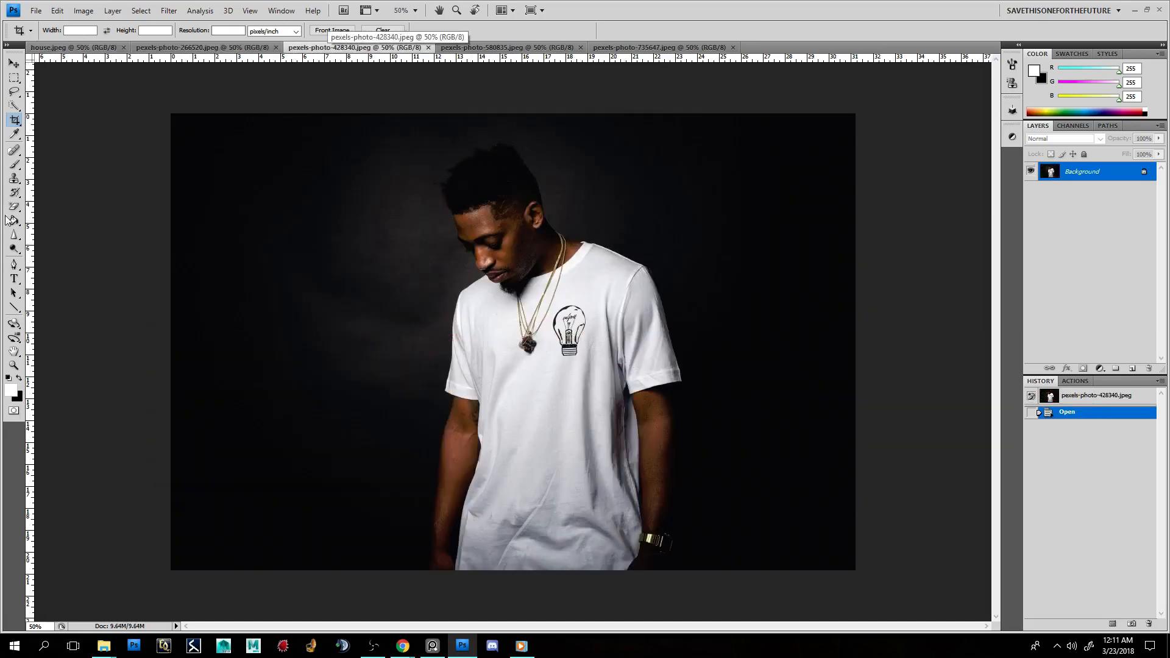
pyautogui.click(86, 48)
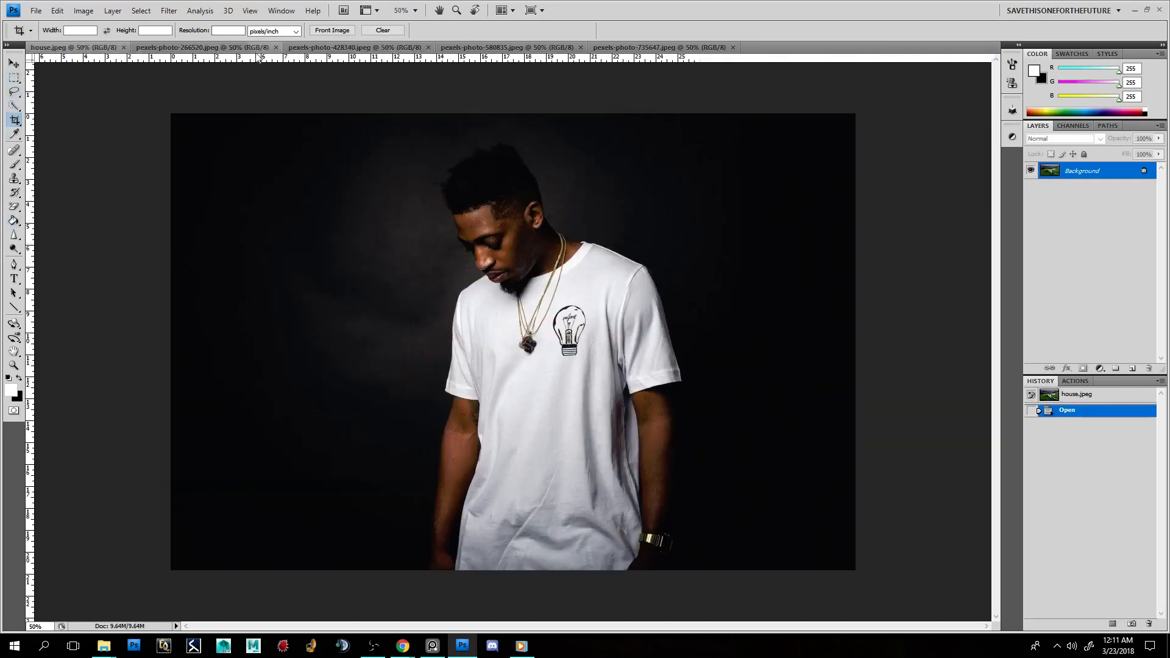
pyautogui.click(356, 48)
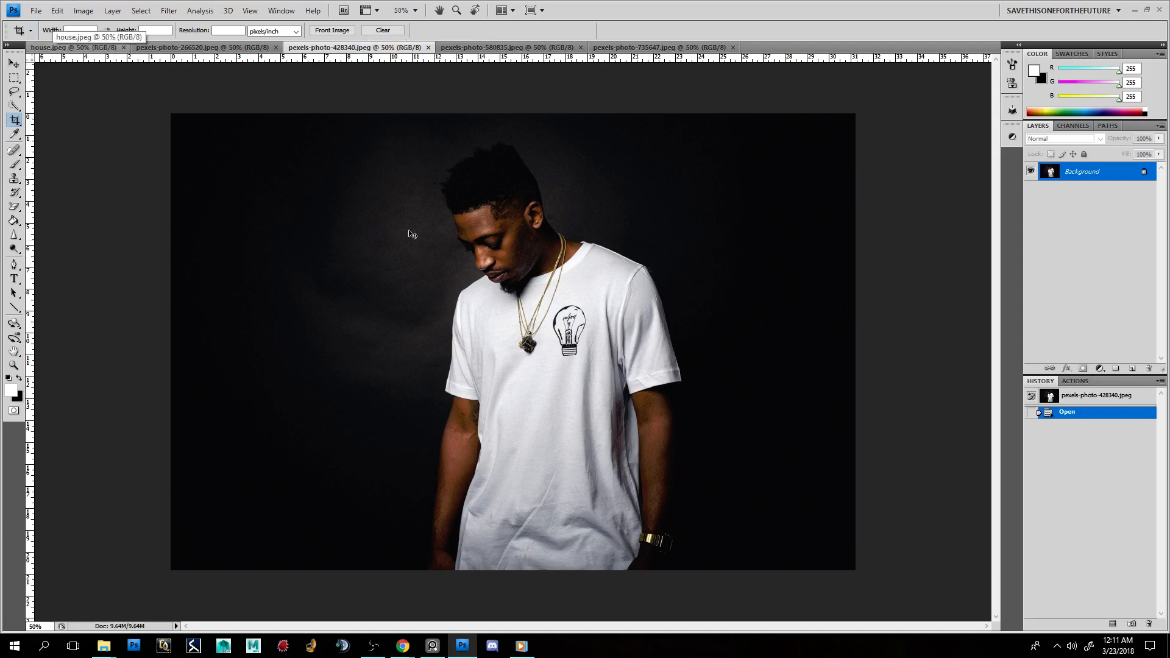
# Step: Select the man in the white T-shirt with a rectangular marquee reaching from just above his head to the image's lower edge
pyautogui.hotkey('ctrl', 'a')
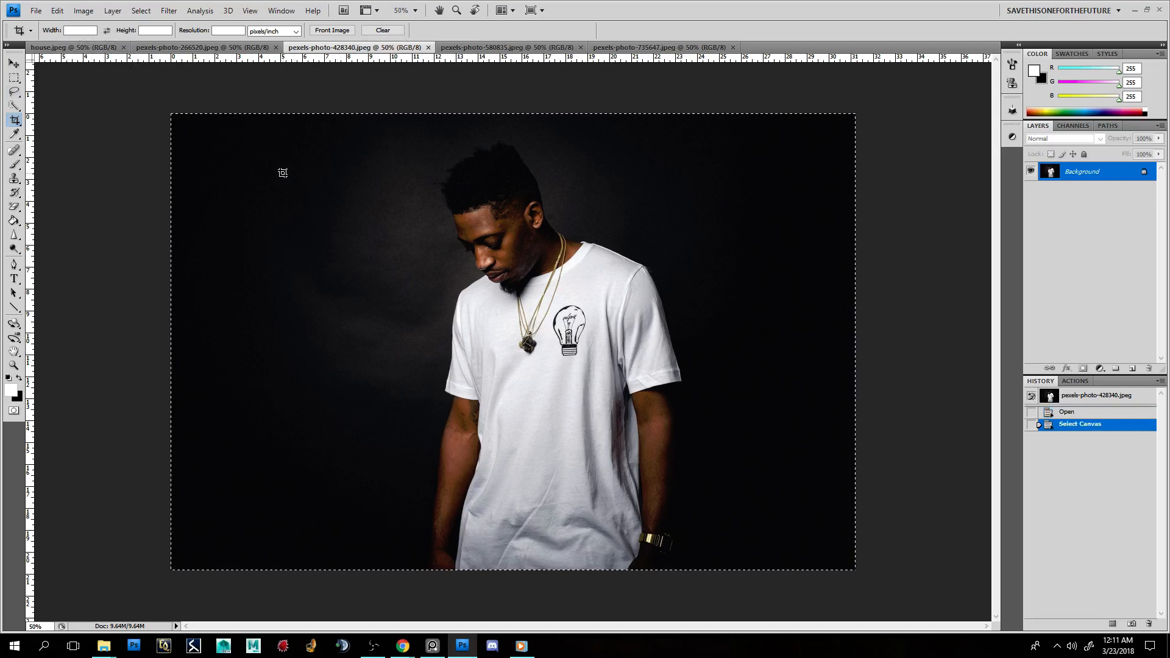
pyautogui.click(13, 78)
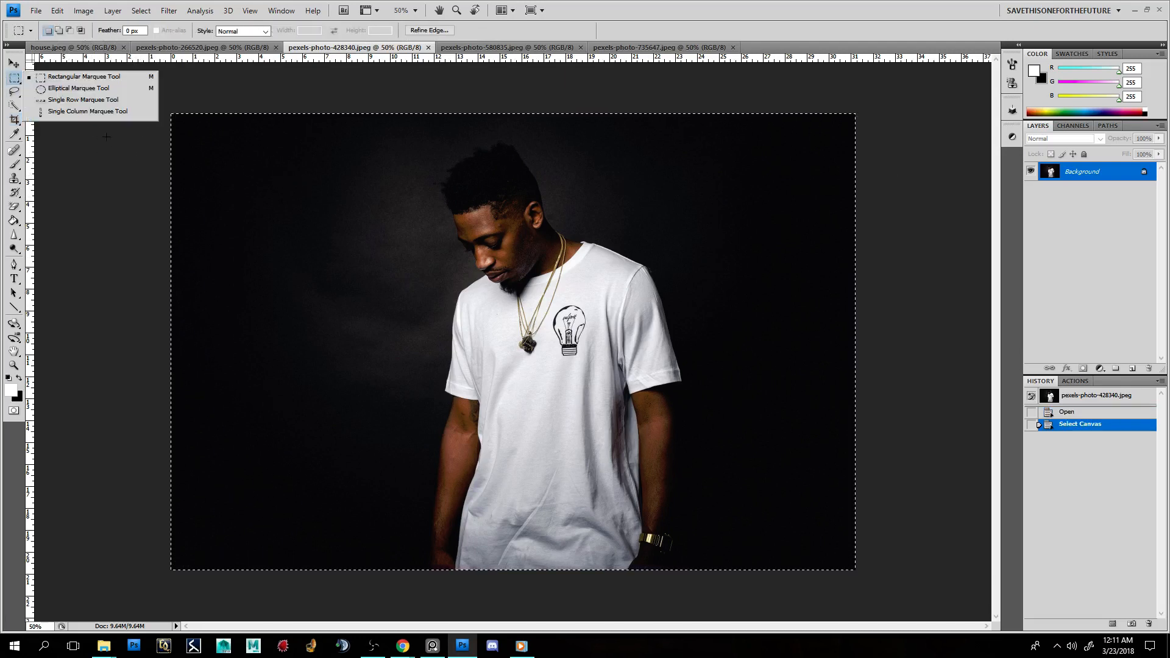
pyautogui.click(249, 137)
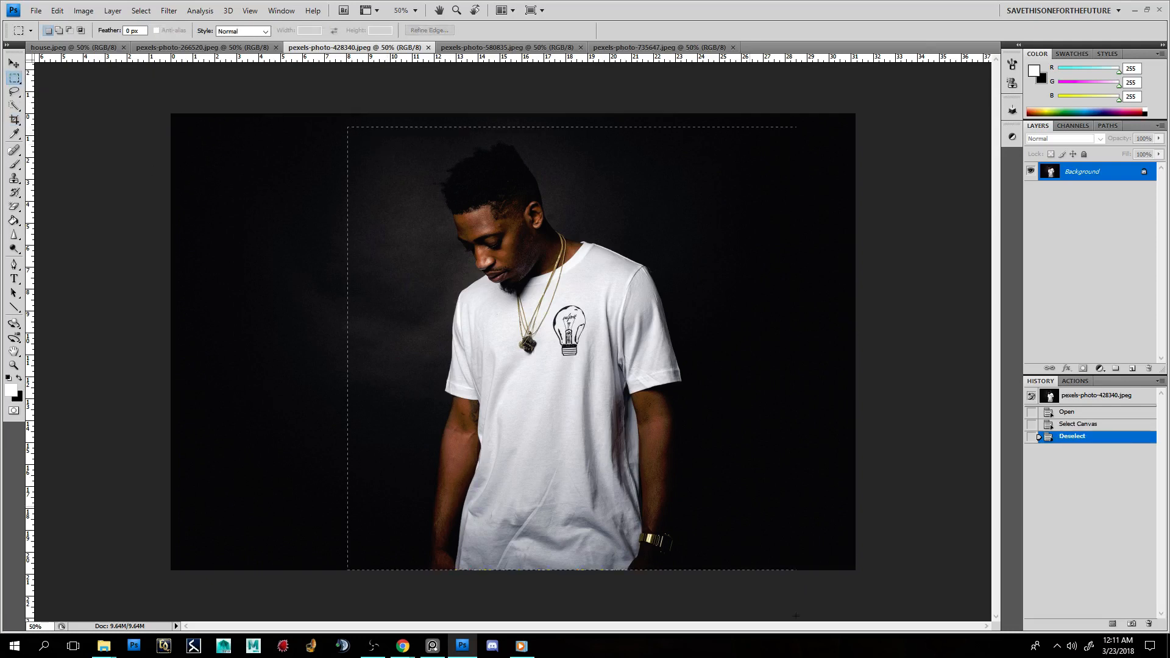
pyautogui.moveTo(723, 606); pyautogui.dragTo(719, 577)
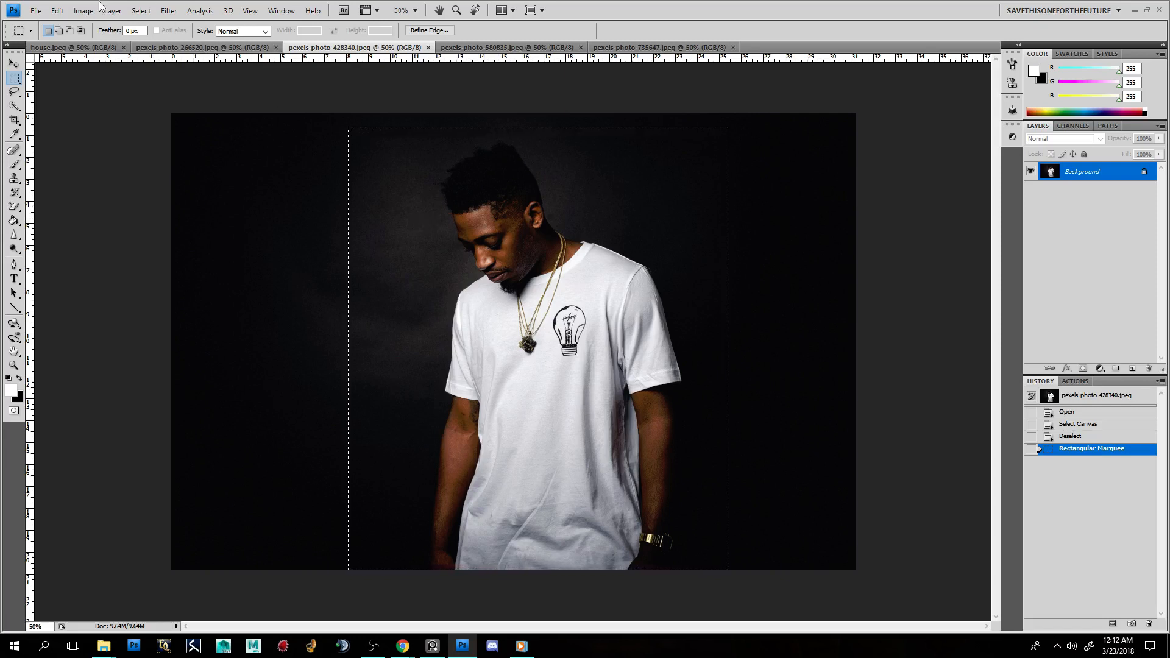
# Step: Copy the selected man, paste him into house.jpeg and move the pasted layer over the right part of the scene
pyautogui.click(57, 10)
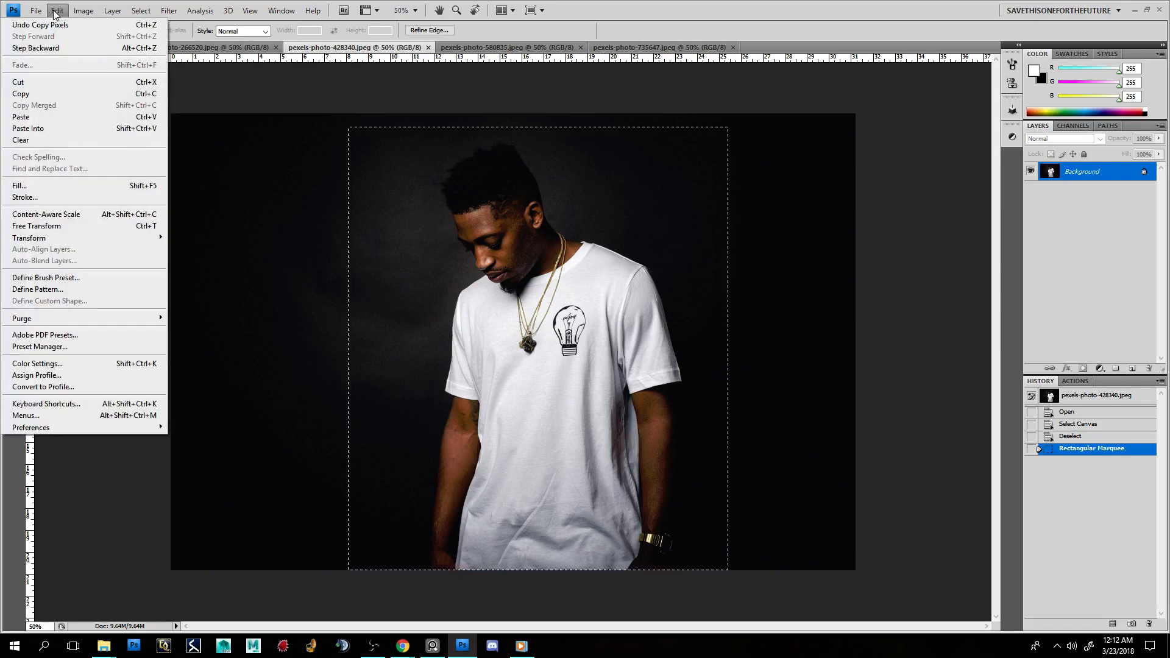
pyautogui.click(61, 94)
pyautogui.click(73, 47)
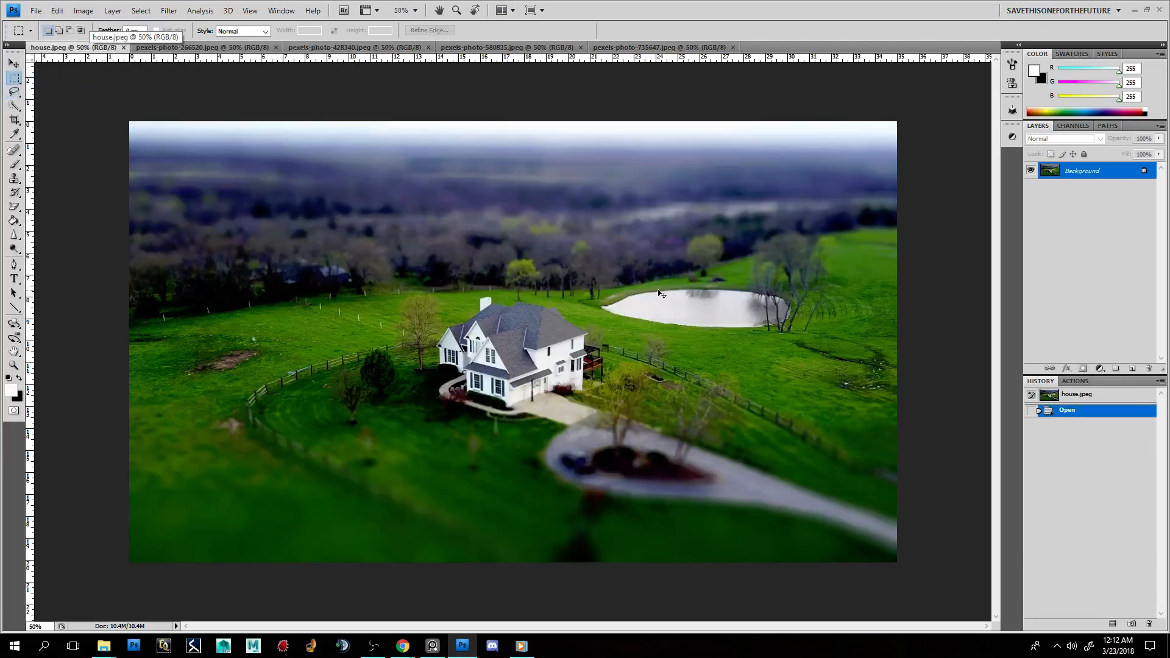
pyautogui.hotkey('ctrl', 'v')
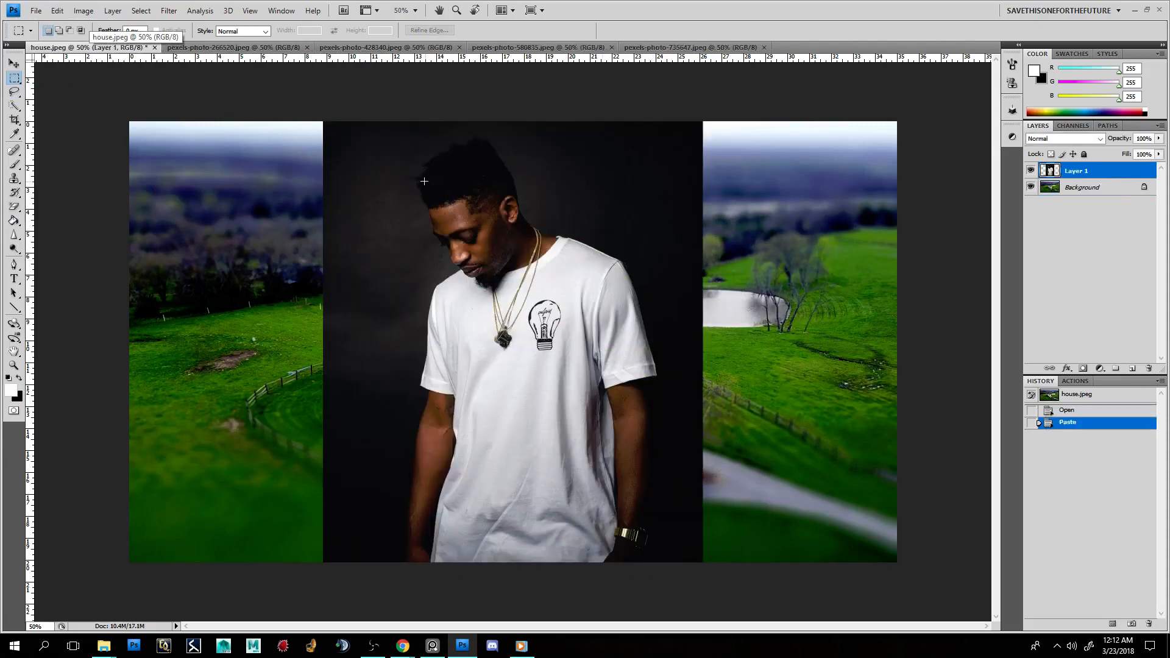
pyautogui.click(13, 63)
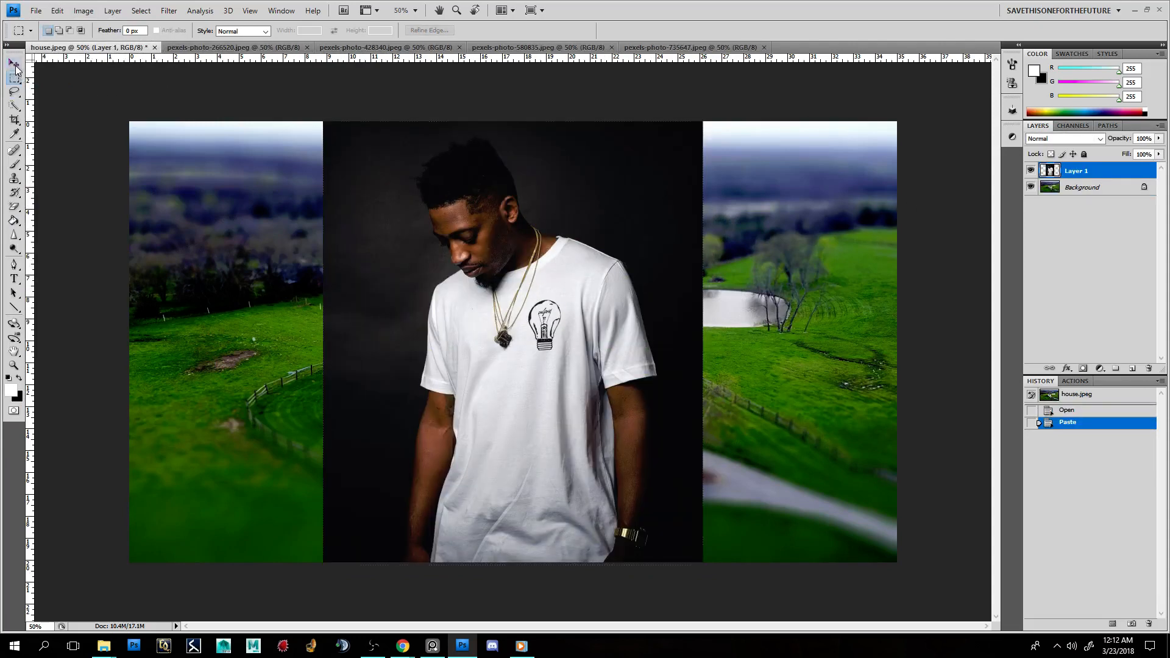
pyautogui.moveTo(451, 309); pyautogui.dragTo(659, 298)
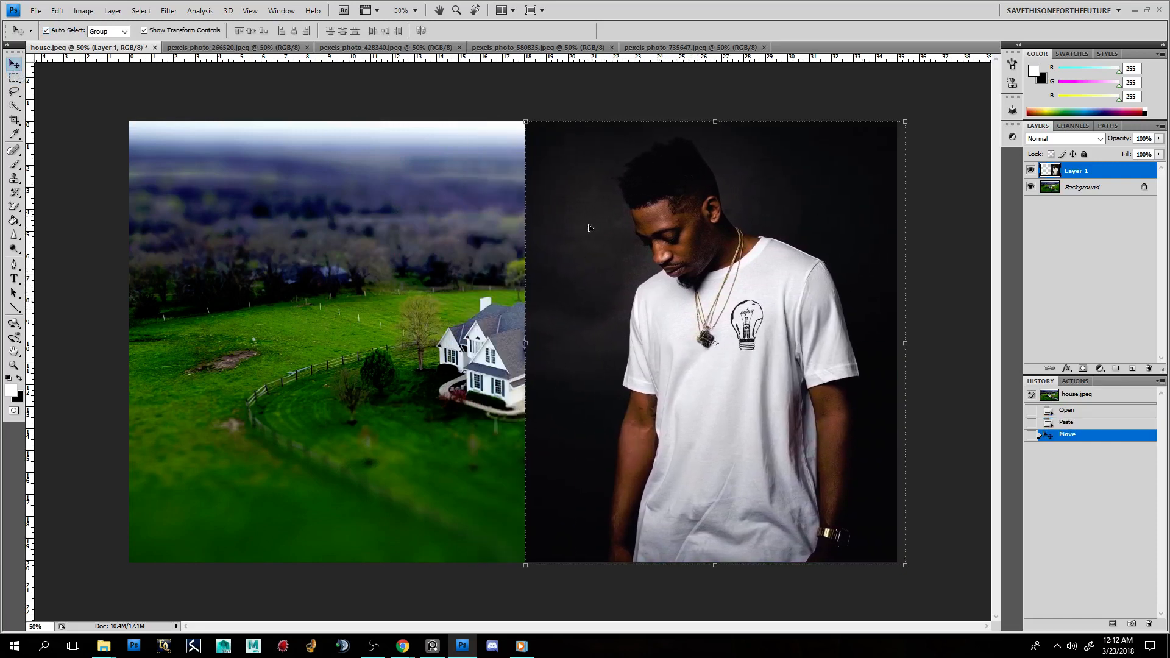
# Step: Add a layer mask to the man's layer and, with the layer image active, shift the man slightly left
pyautogui.click(1084, 369)
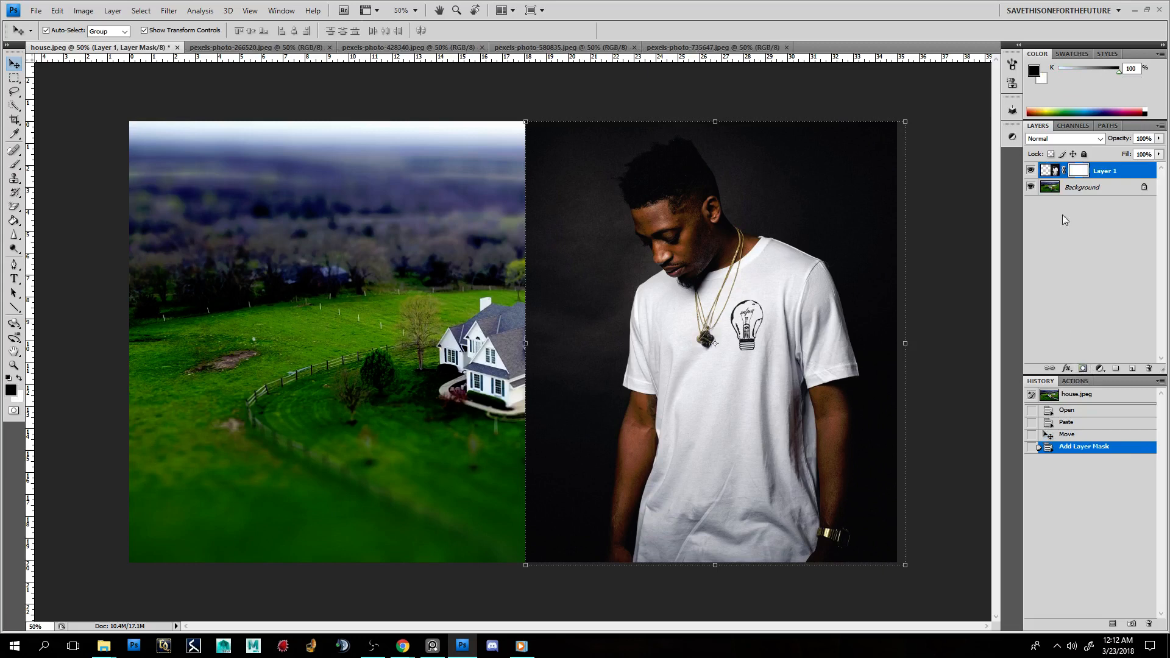
pyautogui.click(1045, 172)
pyautogui.click(1077, 172)
pyautogui.click(1049, 172)
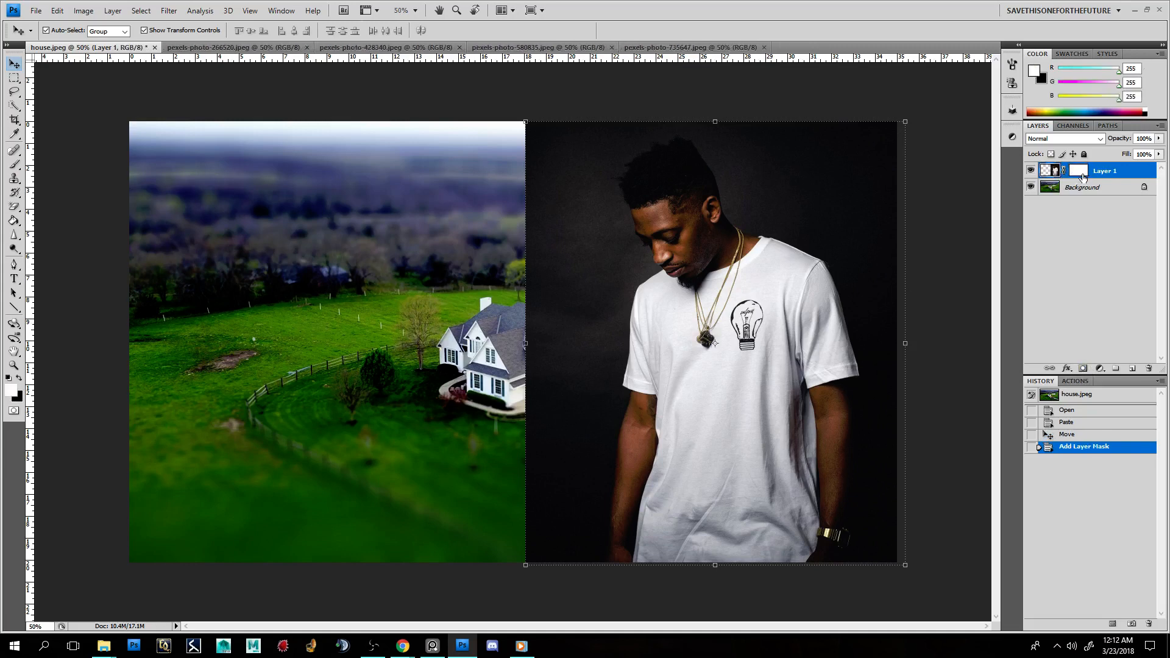
pyautogui.click(1081, 174)
pyautogui.click(1051, 172)
pyautogui.click(1076, 173)
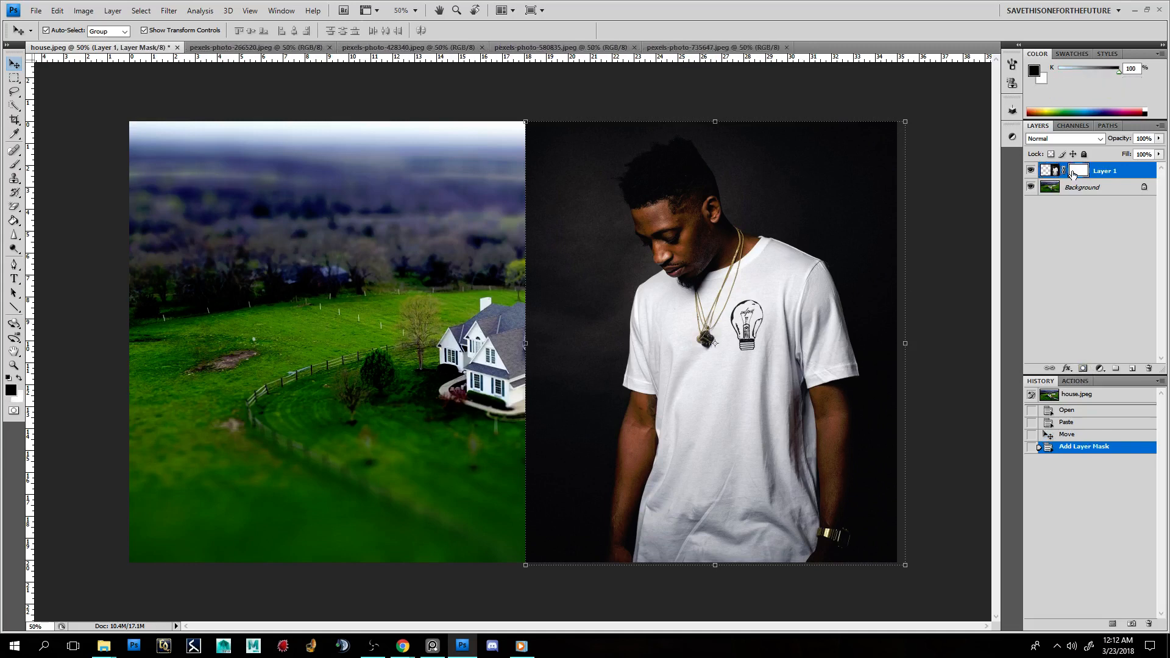
pyautogui.click(1054, 173)
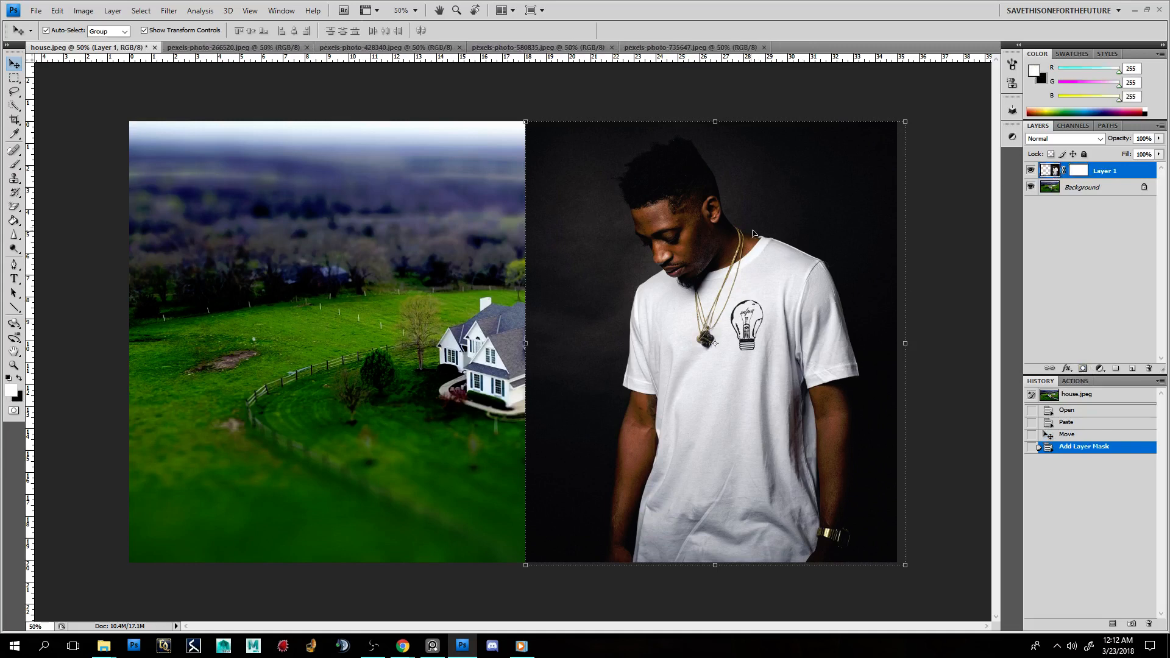
pyautogui.moveTo(781, 230); pyautogui.dragTo(768, 229)
# Step: Target the man's layer mask and set up a soft Brush with a 158 px diameter and 0% hardness
pyautogui.click(1082, 177)
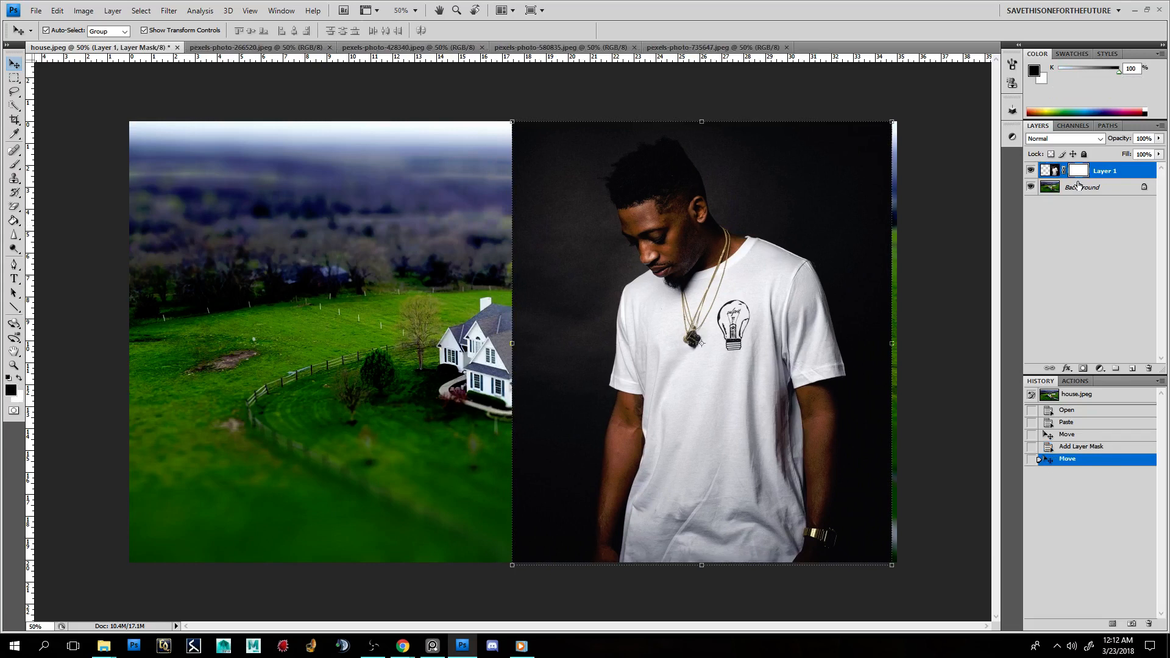
pyautogui.click(14, 165)
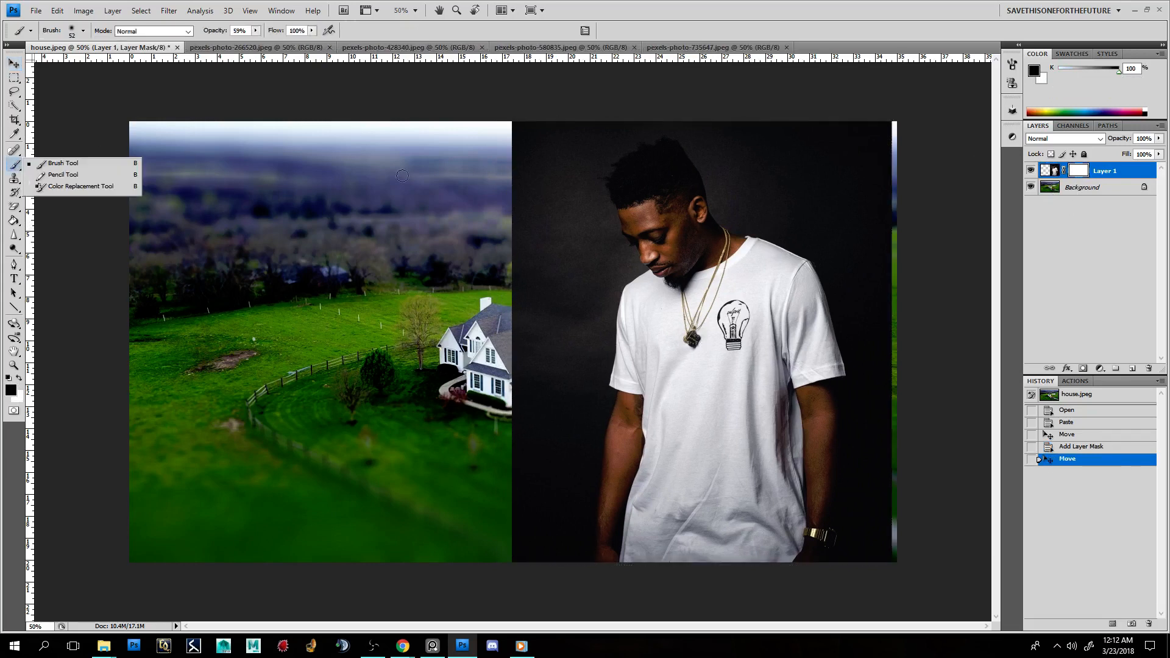
pyautogui.click(51, 165)
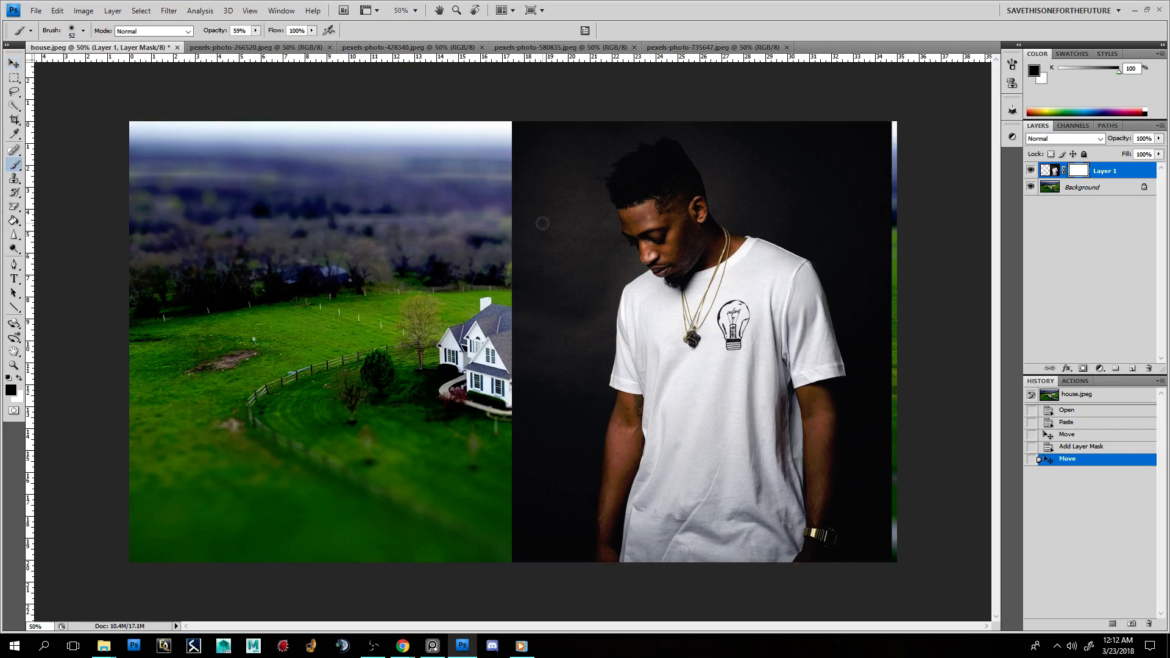
pyautogui.rightClick(542, 223)
pyautogui.moveTo(602, 247); pyautogui.dragTo(616, 249)
pyautogui.click(628, 24)
pyautogui.rightClick(549, 249)
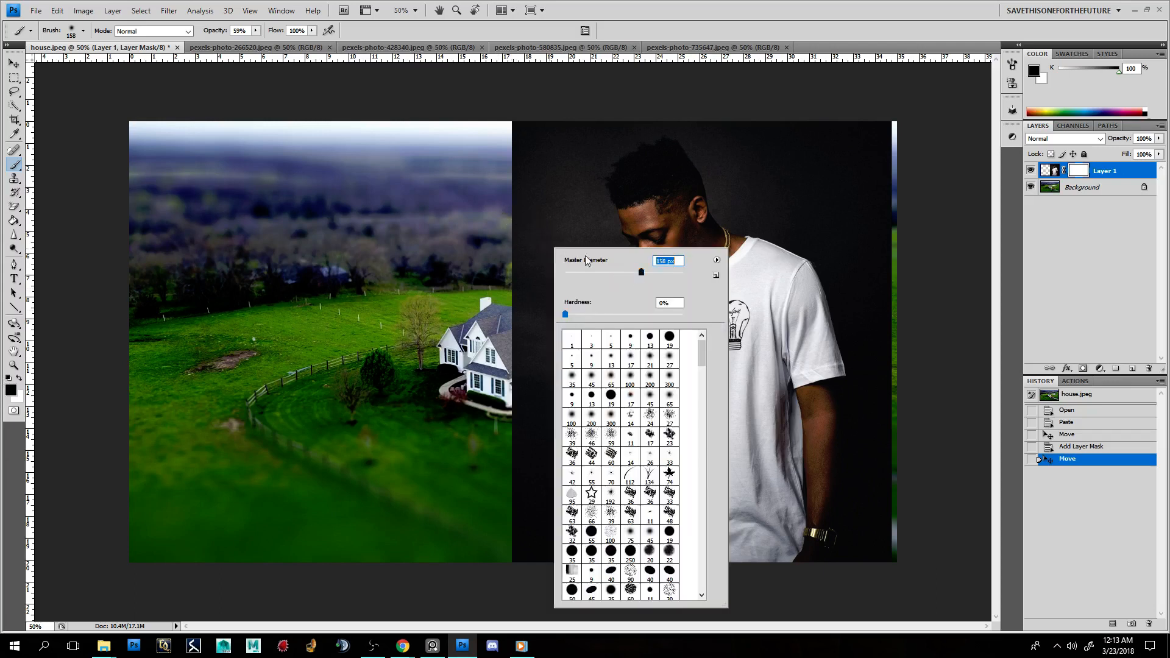
# Step: Raise the brush opacity to 100% and paint black on the mask to hide the dark backdrop left of the man's head
pyautogui.moveTo(525, 216)
pyautogui.mouseDown()
pyautogui.moveTo(527, 196)
pyautogui.moveTo(534, 241)
pyautogui.moveTo(525, 230)
pyautogui.moveTo(519, 245)
pyautogui.moveTo(515, 232)
pyautogui.mouseUp()
pyautogui.click(518, 218)
pyautogui.click(519, 220)
pyautogui.click(523, 224)
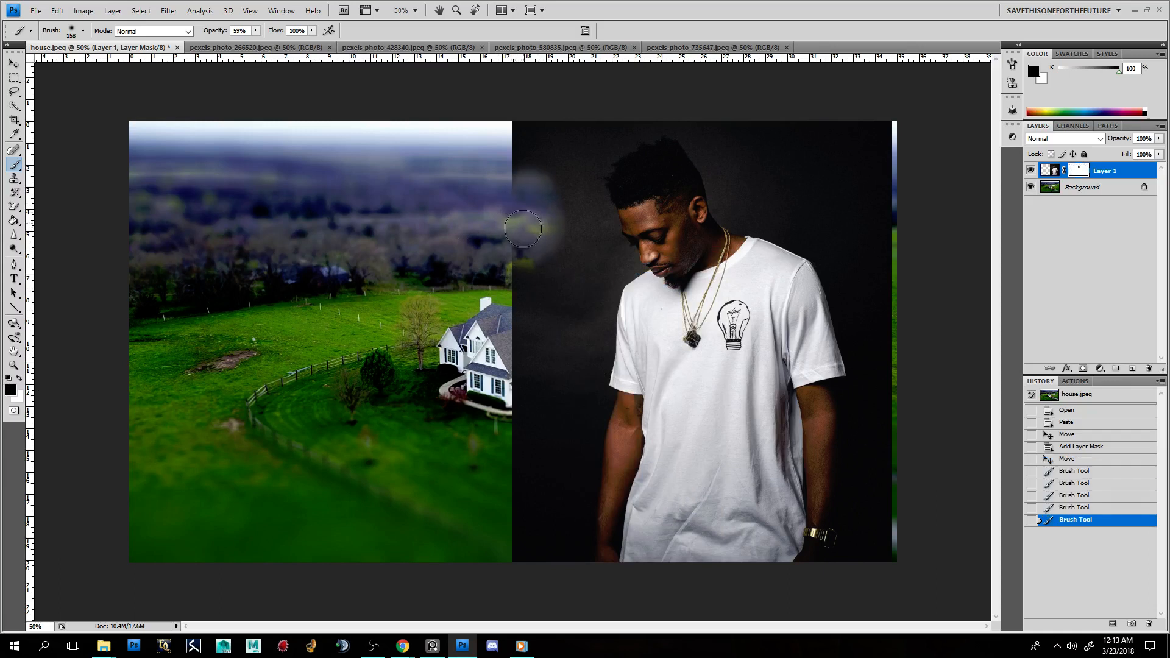
pyautogui.click(523, 226)
pyautogui.click(255, 31)
pyautogui.moveTo(256, 43); pyautogui.dragTo(282, 43)
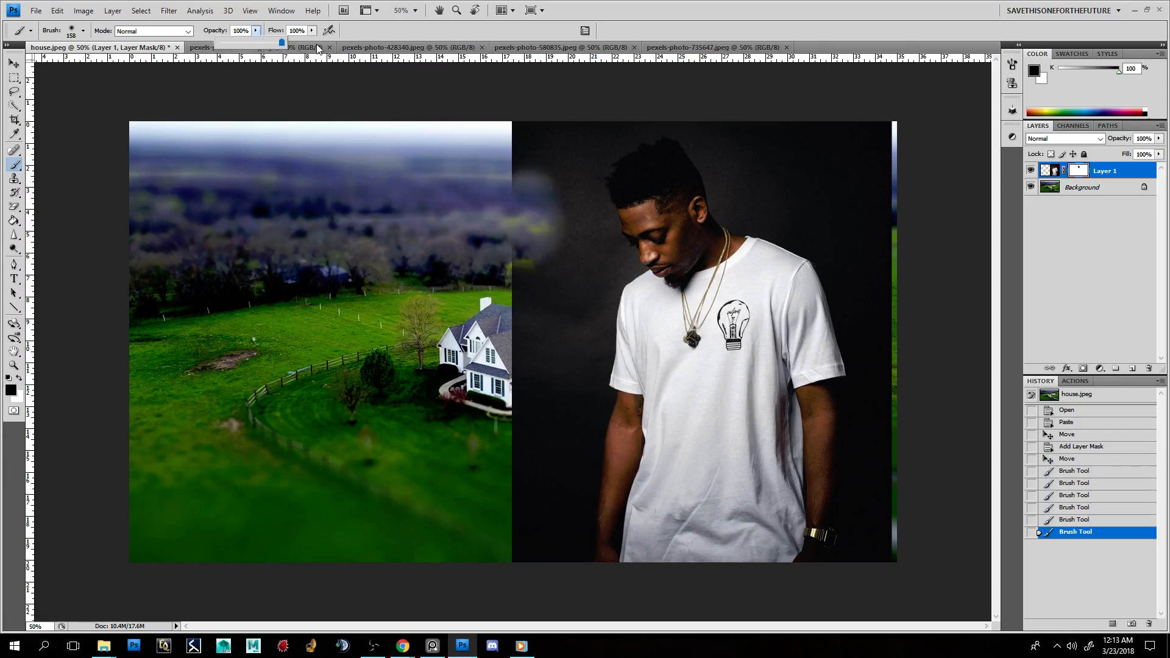
pyautogui.click(513, 218)
pyautogui.moveTo(510, 245)
pyautogui.mouseDown()
pyautogui.moveTo(534, 259)
pyautogui.moveTo(534, 244)
pyautogui.moveTo(529, 346)
pyautogui.moveTo(555, 284)
pyautogui.moveTo(521, 171)
pyautogui.moveTo(499, 188)
pyautogui.moveTo(510, 145)
pyautogui.moveTo(537, 114)
pyautogui.moveTo(561, 140)
pyautogui.moveTo(542, 223)
pyautogui.moveTo(553, 238)
pyautogui.moveTo(564, 131)
pyautogui.moveTo(592, 113)
pyautogui.mouseUp()
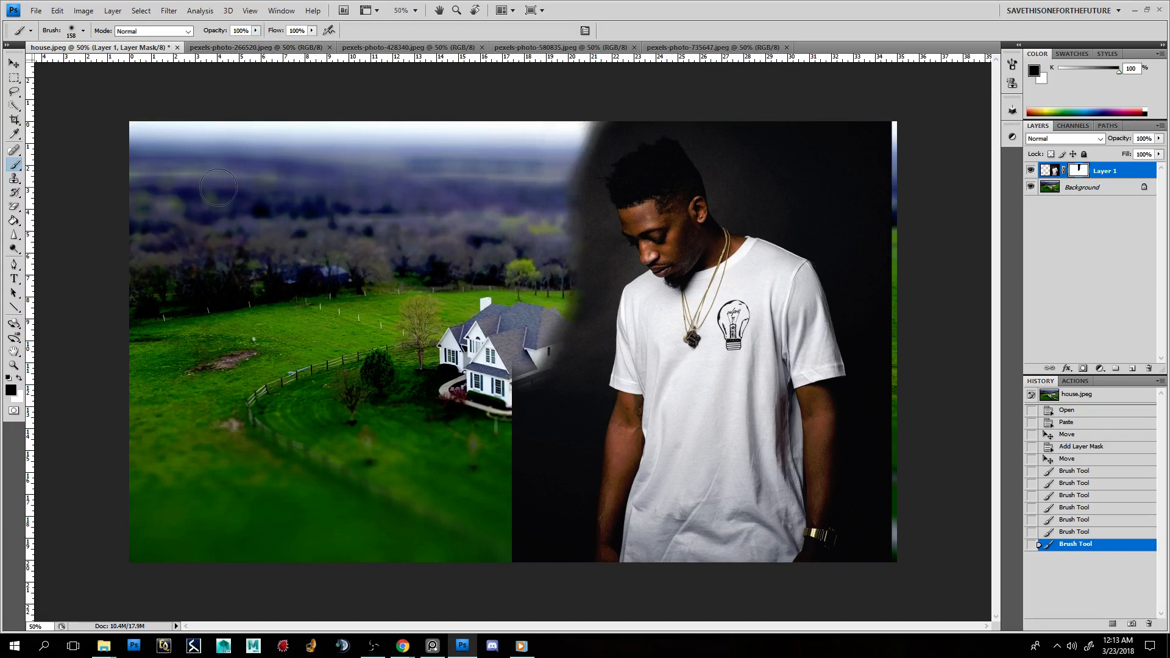
# Step: Try out the mask by restoring the backdrop with white, hiding the man's head and shoulders with black, and revealing them again
pyautogui.click(20, 379)
pyautogui.moveTo(582, 243)
pyautogui.mouseDown()
pyautogui.moveTo(547, 198)
pyautogui.moveTo(543, 257)
pyautogui.moveTo(553, 207)
pyautogui.moveTo(501, 183)
pyautogui.moveTo(584, 149)
pyautogui.moveTo(514, 136)
pyautogui.moveTo(545, 226)
pyautogui.mouseUp()
pyautogui.press('x')
pyautogui.moveTo(792, 183)
pyautogui.mouseDown()
pyautogui.moveTo(610, 183)
pyautogui.moveTo(701, 256)
pyautogui.moveTo(522, 246)
pyautogui.moveTo(722, 259)
pyautogui.moveTo(576, 286)
pyautogui.mouseUp()
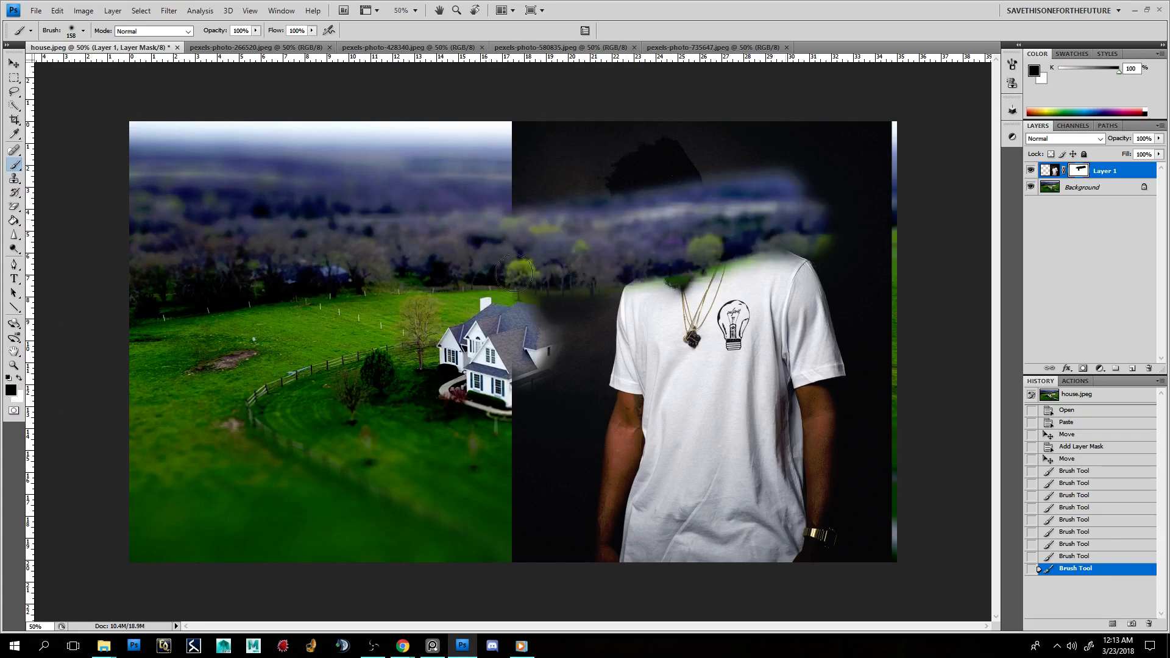
pyautogui.moveTo(811, 217)
pyautogui.mouseDown()
pyautogui.moveTo(544, 265)
pyautogui.moveTo(792, 292)
pyautogui.moveTo(609, 298)
pyautogui.mouseUp()
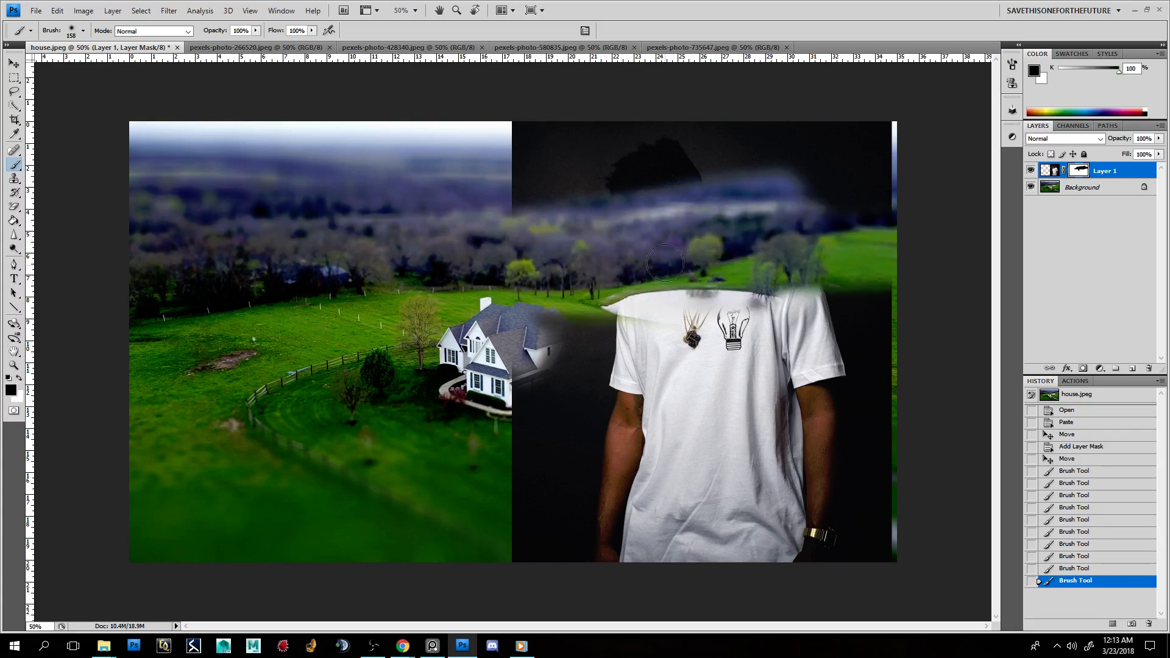
pyautogui.press('x')
pyautogui.moveTo(670, 262)
pyautogui.mouseDown()
pyautogui.moveTo(641, 309)
pyautogui.moveTo(619, 260)
pyautogui.moveTo(584, 250)
pyautogui.moveTo(643, 271)
pyautogui.moveTo(608, 261)
pyautogui.moveTo(656, 170)
pyautogui.moveTo(685, 185)
pyautogui.moveTo(745, 178)
pyautogui.moveTo(785, 198)
pyautogui.moveTo(773, 161)
pyautogui.moveTo(777, 308)
pyautogui.moveTo(806, 294)
pyautogui.mouseUp()
# Step: Paint black on the mask along both sides of the man and above his head to hide the remaining dark backdrop
pyautogui.press('x')
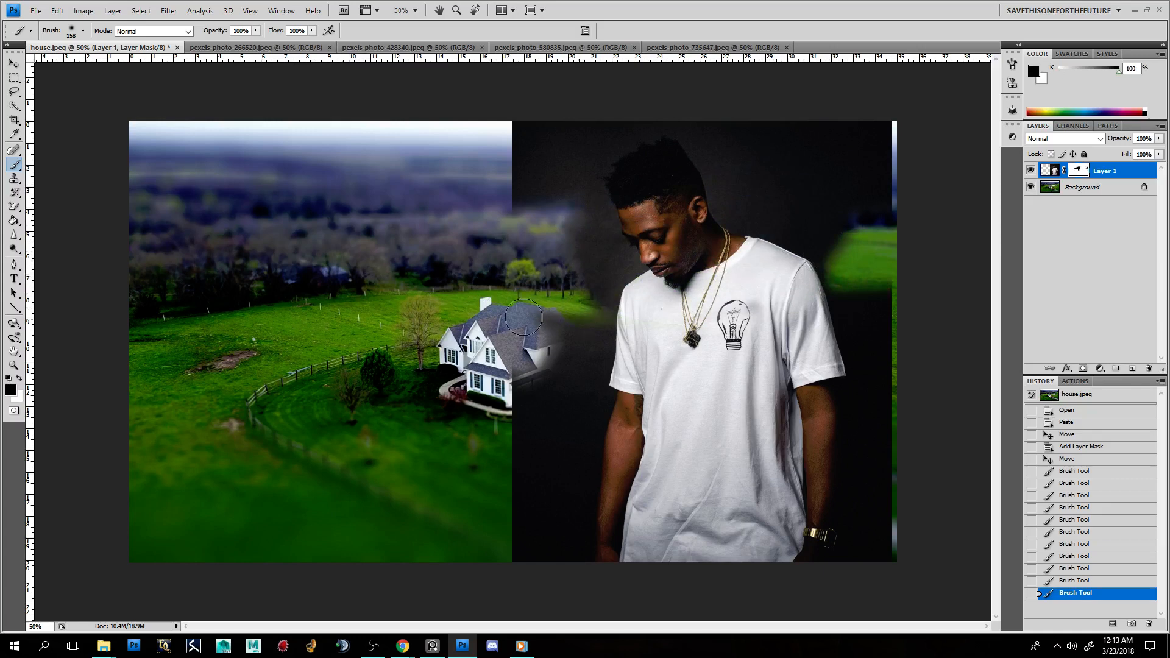
pyautogui.moveTo(551, 303)
pyautogui.mouseDown()
pyautogui.moveTo(575, 359)
pyautogui.moveTo(580, 327)
pyautogui.moveTo(580, 419)
pyautogui.moveTo(553, 468)
pyautogui.moveTo(543, 452)
pyautogui.moveTo(526, 598)
pyautogui.moveTo(504, 594)
pyautogui.moveTo(535, 531)
pyautogui.moveTo(598, 480)
pyautogui.moveTo(603, 452)
pyautogui.moveTo(581, 567)
pyautogui.moveTo(595, 587)
pyautogui.moveTo(586, 576)
pyautogui.moveTo(637, 537)
pyautogui.mouseUp()
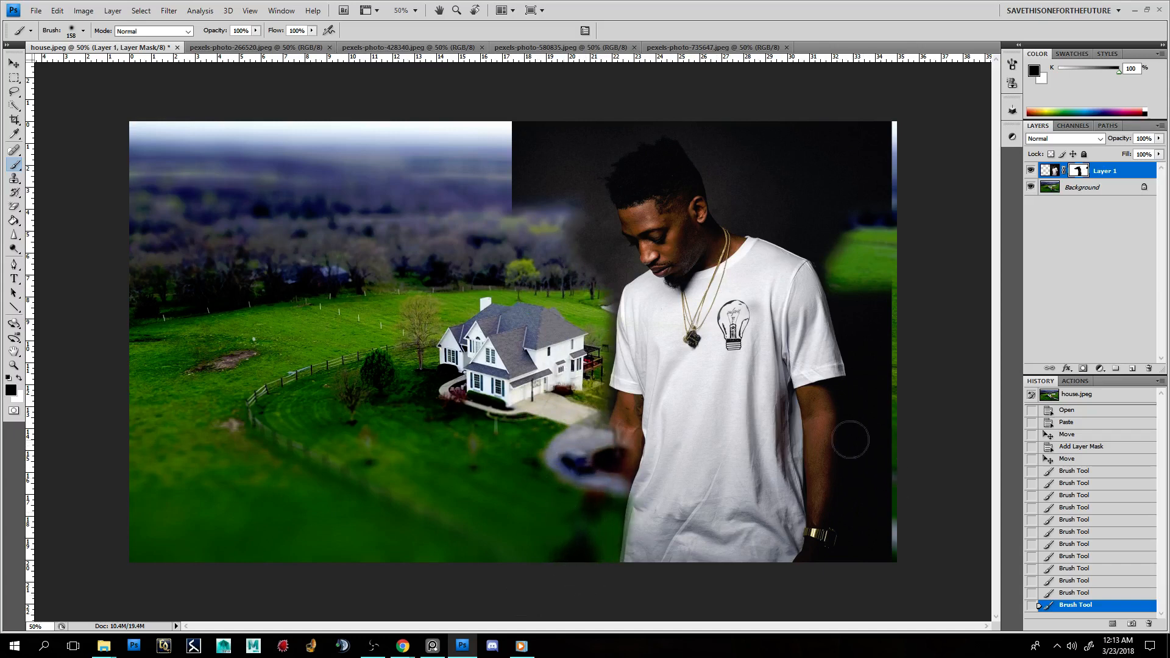
pyautogui.moveTo(849, 437)
pyautogui.mouseDown()
pyautogui.moveTo(883, 578)
pyautogui.moveTo(891, 388)
pyautogui.moveTo(867, 212)
pyautogui.moveTo(863, 246)
pyautogui.moveTo(842, 259)
pyautogui.moveTo(821, 233)
pyautogui.moveTo(850, 381)
pyautogui.moveTo(828, 178)
pyautogui.moveTo(844, 237)
pyautogui.moveTo(885, 271)
pyautogui.moveTo(852, 177)
pyautogui.moveTo(676, 120)
pyautogui.moveTo(624, 131)
pyautogui.moveTo(569, 239)
pyautogui.moveTo(483, 192)
pyautogui.moveTo(474, 251)
pyautogui.moveTo(582, 172)
pyautogui.moveTo(587, 239)
pyautogui.moveTo(567, 232)
pyautogui.moveTo(589, 260)
pyautogui.moveTo(613, 270)
pyautogui.moveTo(612, 249)
pyautogui.moveTo(623, 268)
pyautogui.moveTo(611, 243)
pyautogui.moveTo(669, 122)
pyautogui.moveTo(757, 174)
pyautogui.moveTo(730, 164)
pyautogui.moveTo(727, 193)
pyautogui.moveTo(759, 222)
pyautogui.moveTo(823, 211)
pyautogui.moveTo(839, 232)
pyautogui.moveTo(832, 262)
pyautogui.moveTo(738, 186)
pyautogui.moveTo(858, 262)
pyautogui.moveTo(723, 188)
pyautogui.moveTo(836, 226)
pyautogui.mouseUp()
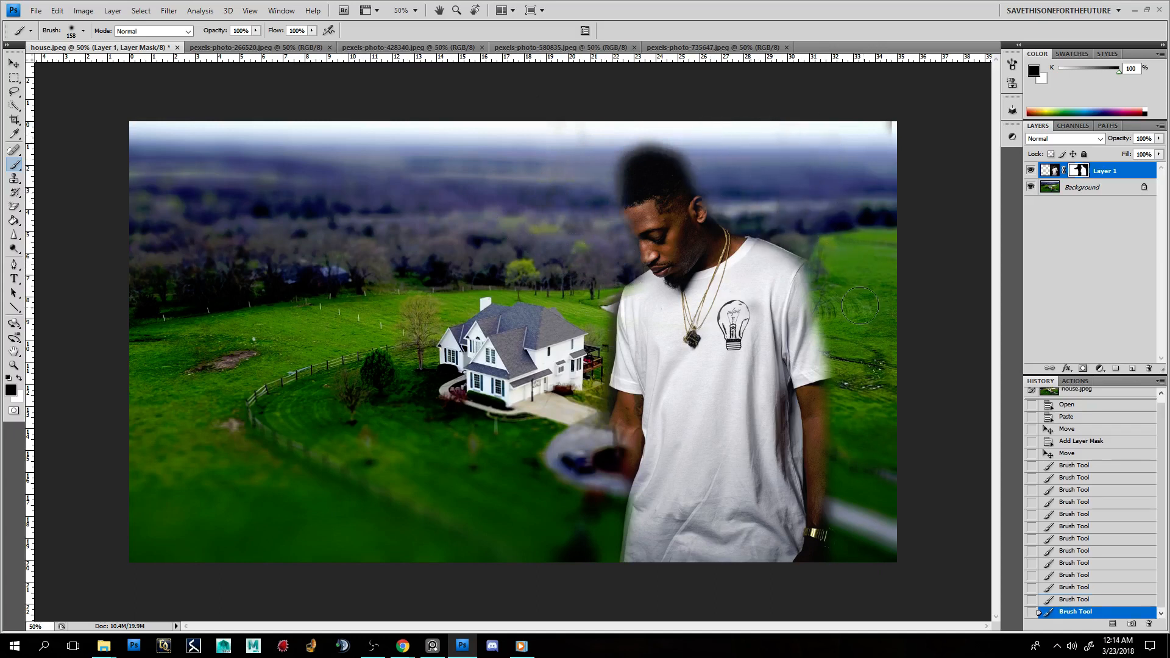
# Step: Paint white on the mask to bring back the erased edges of the man's shirt, arms and hair, trimming excess backdrop with black
pyautogui.press('x')
pyautogui.moveTo(786, 290)
pyautogui.mouseDown()
pyautogui.moveTo(794, 343)
pyautogui.moveTo(782, 278)
pyautogui.moveTo(795, 346)
pyautogui.moveTo(783, 270)
pyautogui.moveTo(821, 384)
pyautogui.moveTo(822, 371)
pyautogui.moveTo(823, 510)
pyautogui.moveTo(827, 372)
pyautogui.moveTo(817, 553)
pyautogui.moveTo(830, 486)
pyautogui.moveTo(825, 381)
pyautogui.moveTo(924, 458)
pyautogui.moveTo(894, 448)
pyautogui.moveTo(869, 411)
pyautogui.moveTo(856, 588)
pyautogui.mouseUp()
pyautogui.press('x')
pyautogui.moveTo(860, 399); pyautogui.dragTo(842, 396)
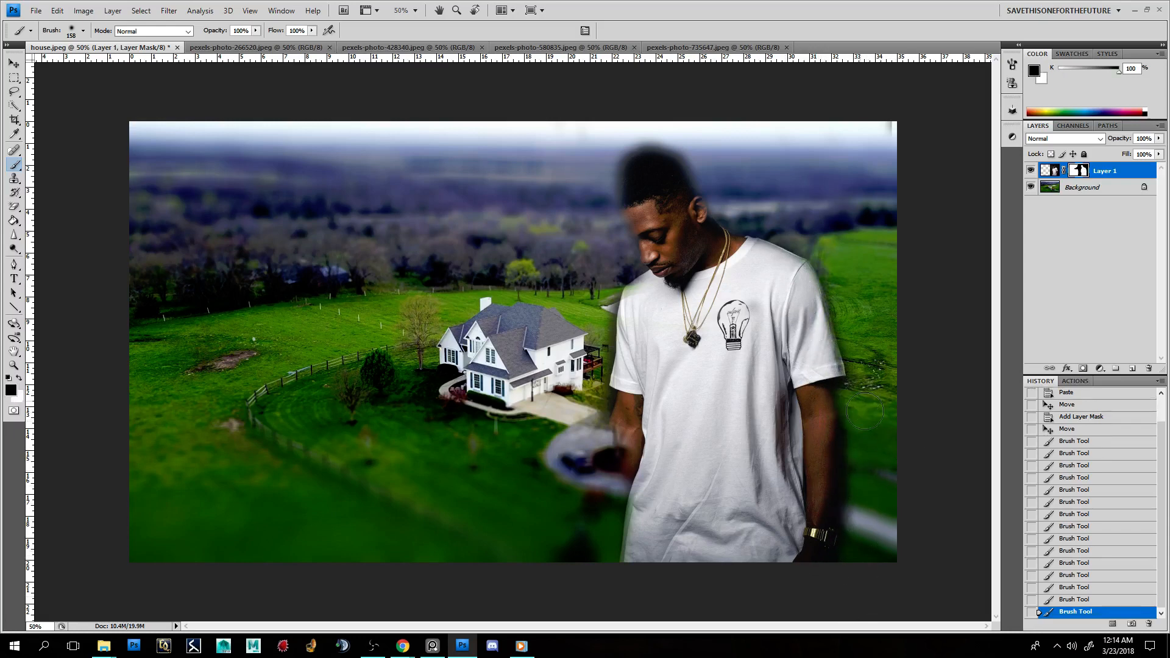
pyautogui.press('x')
pyautogui.moveTo(636, 213)
pyautogui.mouseDown()
pyautogui.moveTo(635, 192)
pyautogui.moveTo(647, 256)
pyautogui.moveTo(628, 170)
pyautogui.moveTo(637, 161)
pyautogui.moveTo(669, 182)
pyautogui.moveTo(657, 159)
pyautogui.moveTo(672, 177)
pyautogui.moveTo(647, 164)
pyautogui.moveTo(701, 232)
pyautogui.moveTo(711, 297)
pyautogui.moveTo(616, 435)
pyautogui.moveTo(616, 567)
pyautogui.moveTo(594, 535)
pyautogui.moveTo(617, 469)
pyautogui.moveTo(595, 597)
pyautogui.moveTo(607, 524)
pyautogui.mouseUp()
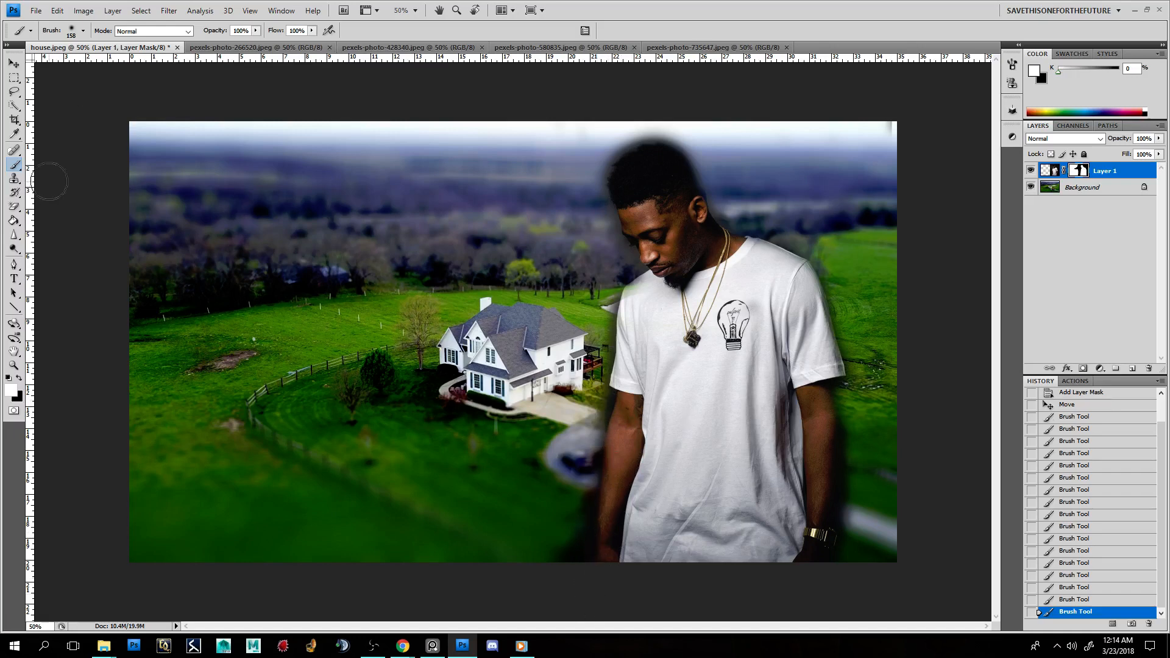
# Step: Move the masked man farther right, away from the house, and touch up the mask beside his face
pyautogui.click(13, 63)
pyautogui.moveTo(715, 384); pyautogui.dragTo(769, 377)
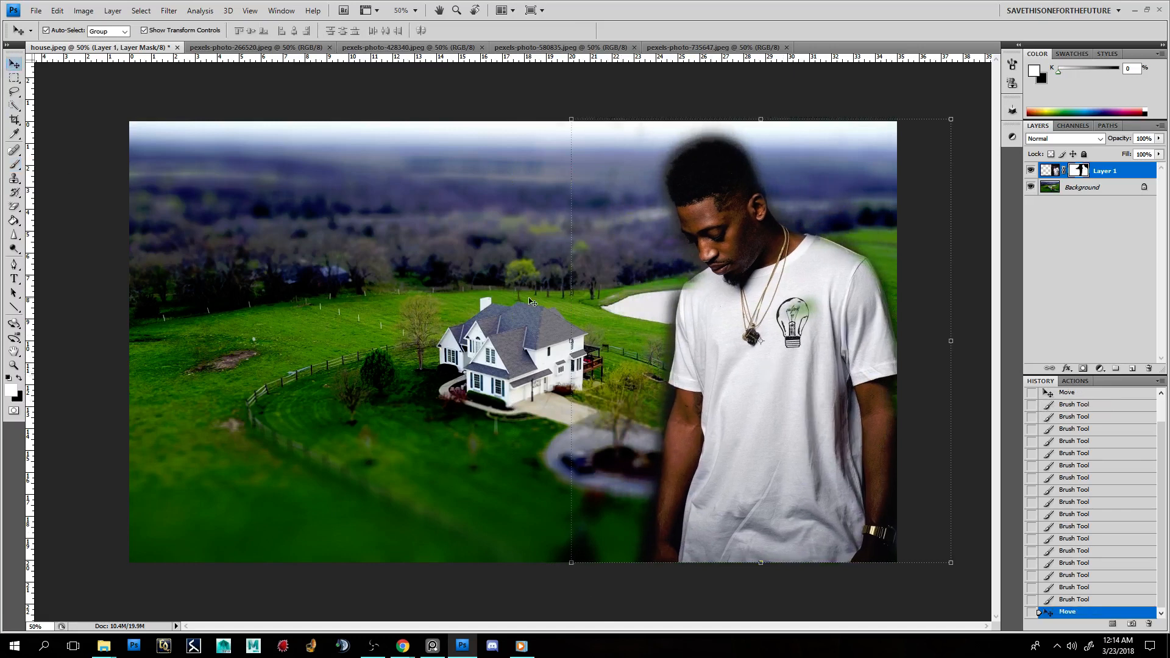
pyautogui.click(14, 167)
pyautogui.moveTo(594, 207)
pyautogui.mouseDown()
pyautogui.moveTo(596, 176)
pyautogui.moveTo(606, 162)
pyautogui.moveTo(581, 161)
pyautogui.moveTo(577, 208)
pyautogui.moveTo(595, 129)
pyautogui.moveTo(610, 165)
pyautogui.moveTo(609, 226)
pyautogui.moveTo(624, 243)
pyautogui.moveTo(641, 232)
pyautogui.moveTo(638, 184)
pyautogui.moveTo(654, 230)
pyautogui.mouseUp()
pyautogui.press('x')
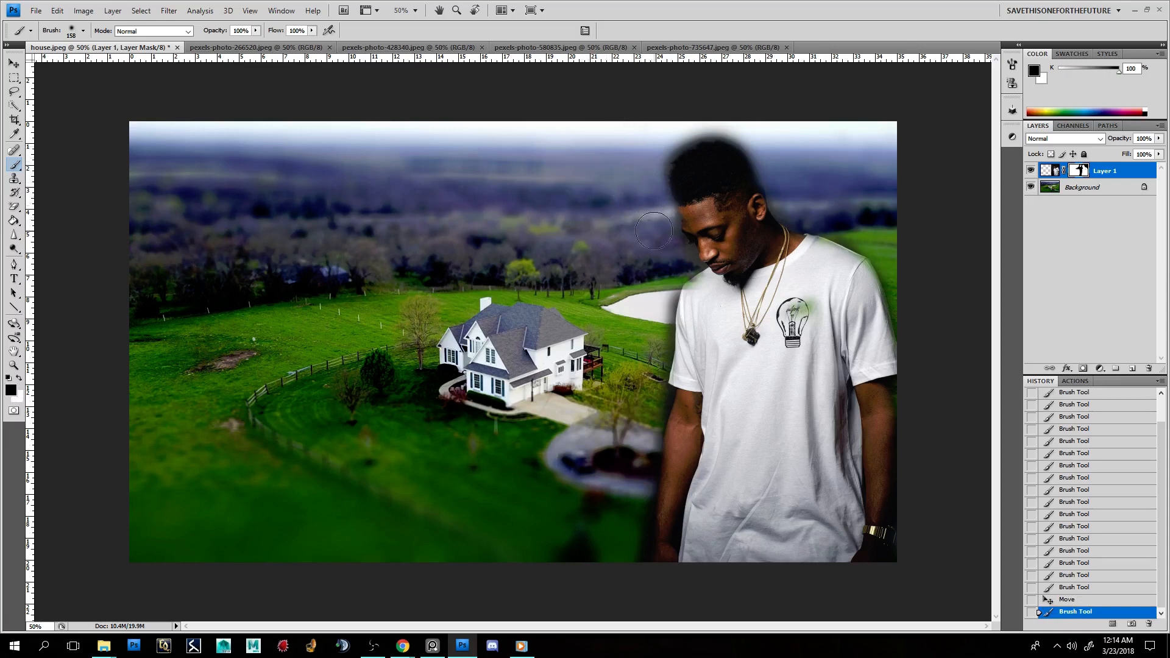
pyautogui.click(677, 261)
# Step: Paint white on the mask to restore the edges of the man's shoulder, face, hair and lower arm
pyautogui.press('x')
pyautogui.click(700, 295)
pyautogui.click(700, 296)
pyautogui.click(695, 291)
pyautogui.click(700, 292)
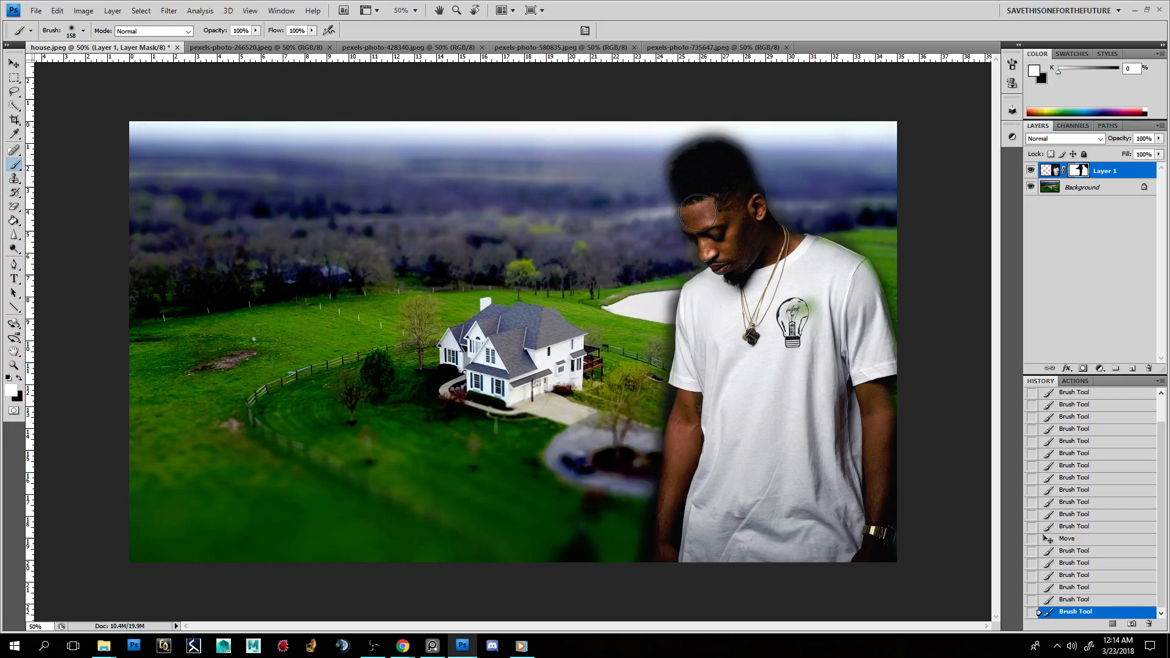
pyautogui.moveTo(688, 209); pyautogui.dragTo(693, 161)
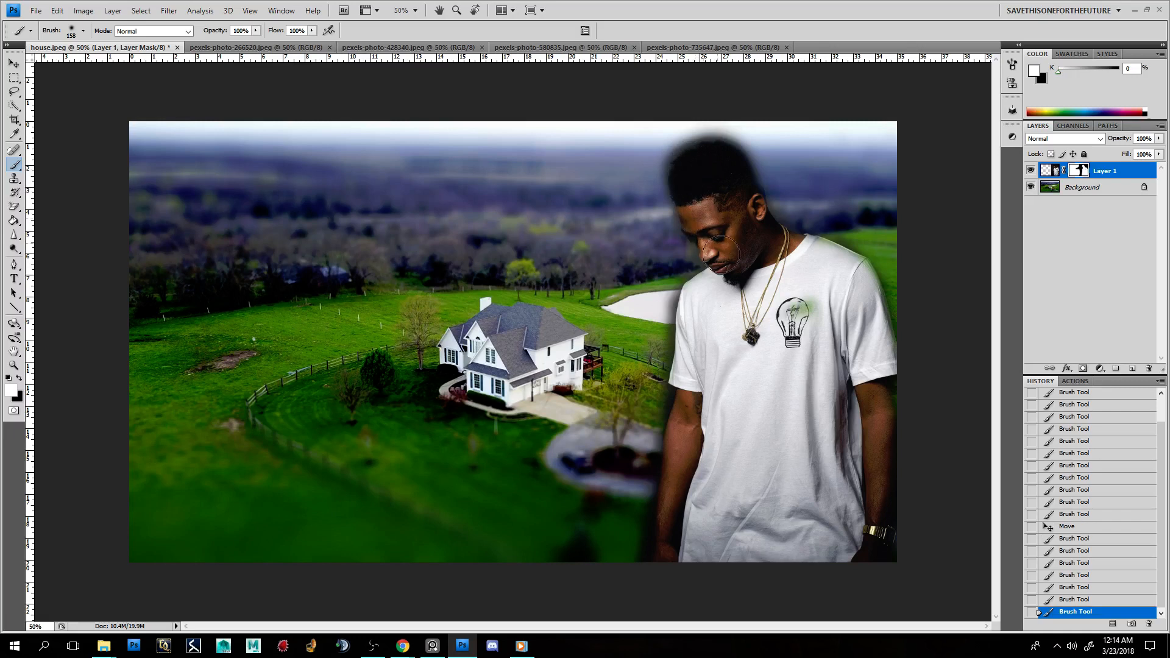
pyautogui.click(772, 152)
pyautogui.moveTo(675, 541); pyautogui.dragTo(667, 565)
# Step: Add a Color Balance adjustment layer and a Levels adjustment layer above the man
pyautogui.click(1099, 369)
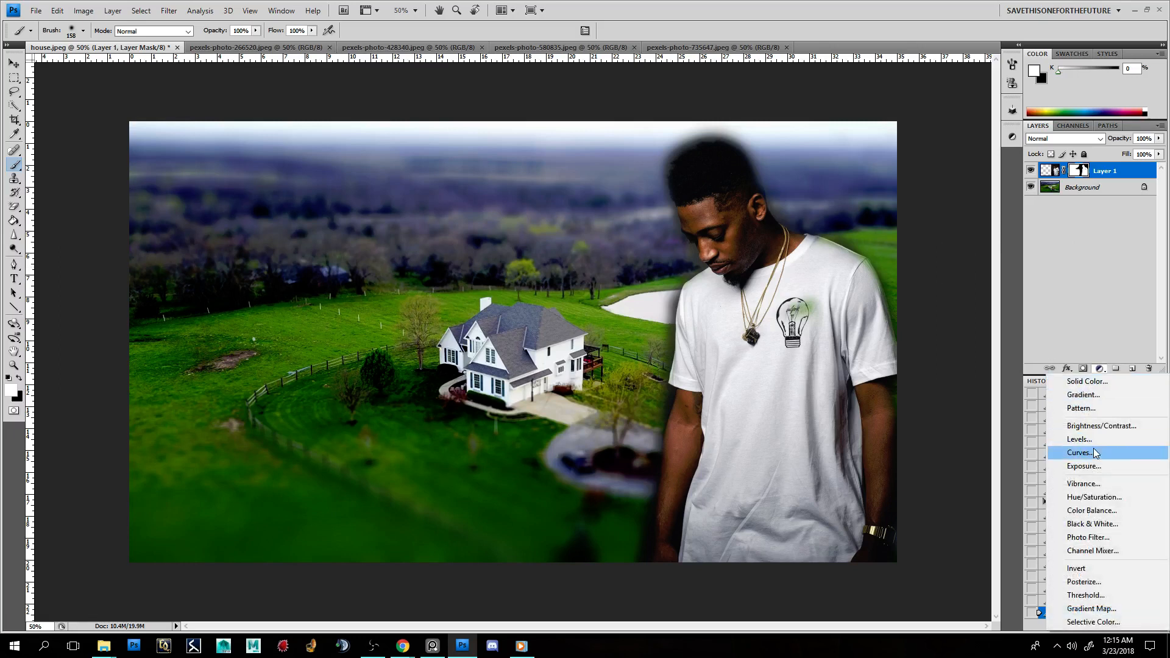
pyautogui.click(1093, 345)
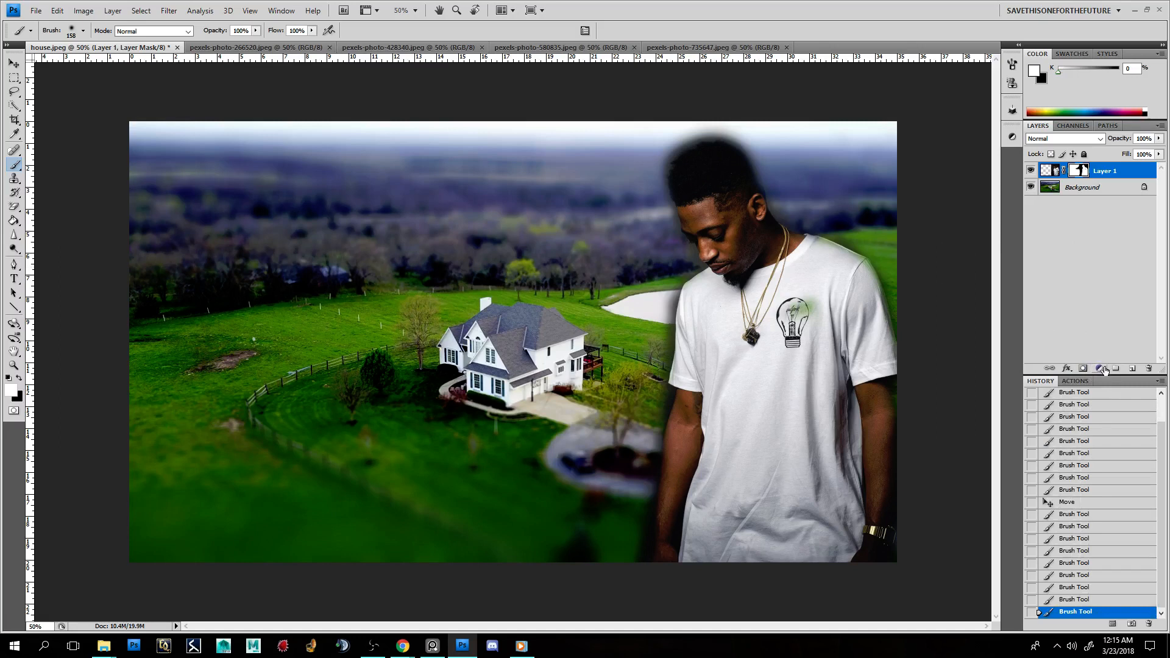
pyautogui.click(1100, 369)
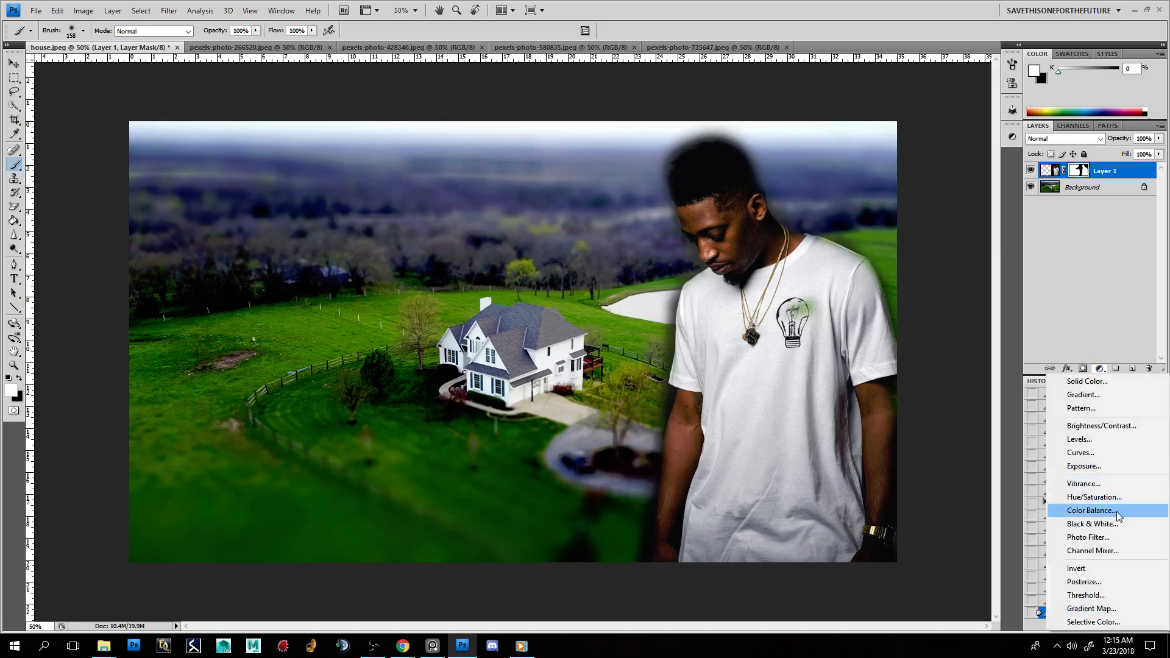
pyautogui.click(1116, 510)
pyautogui.click(1100, 369)
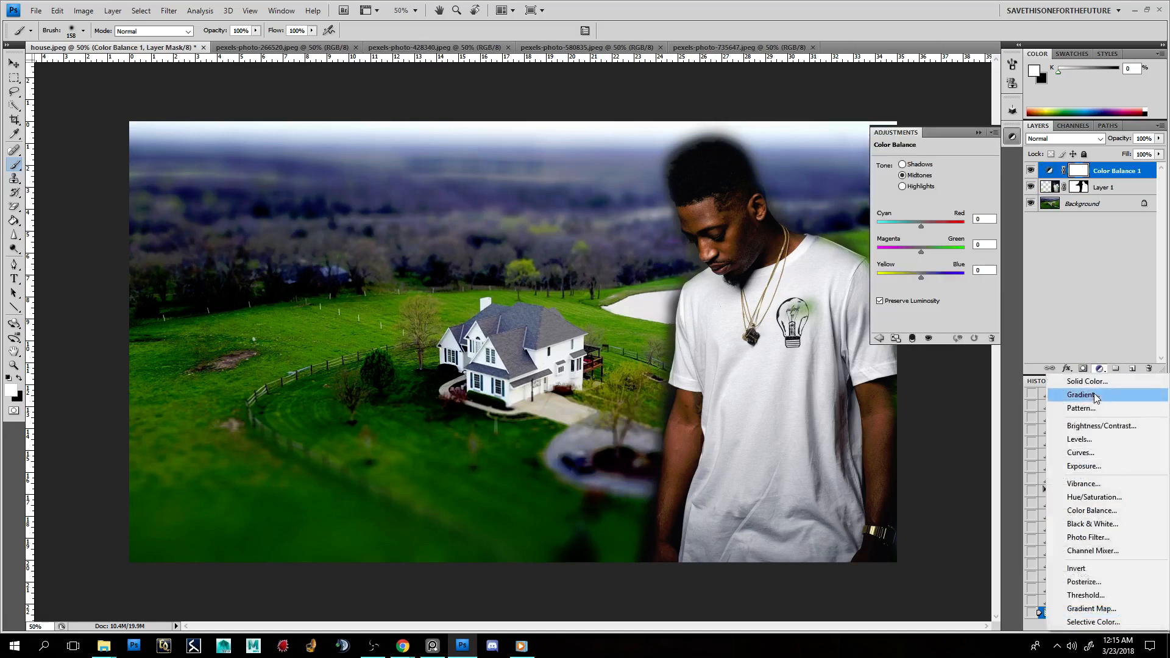
pyautogui.click(1102, 440)
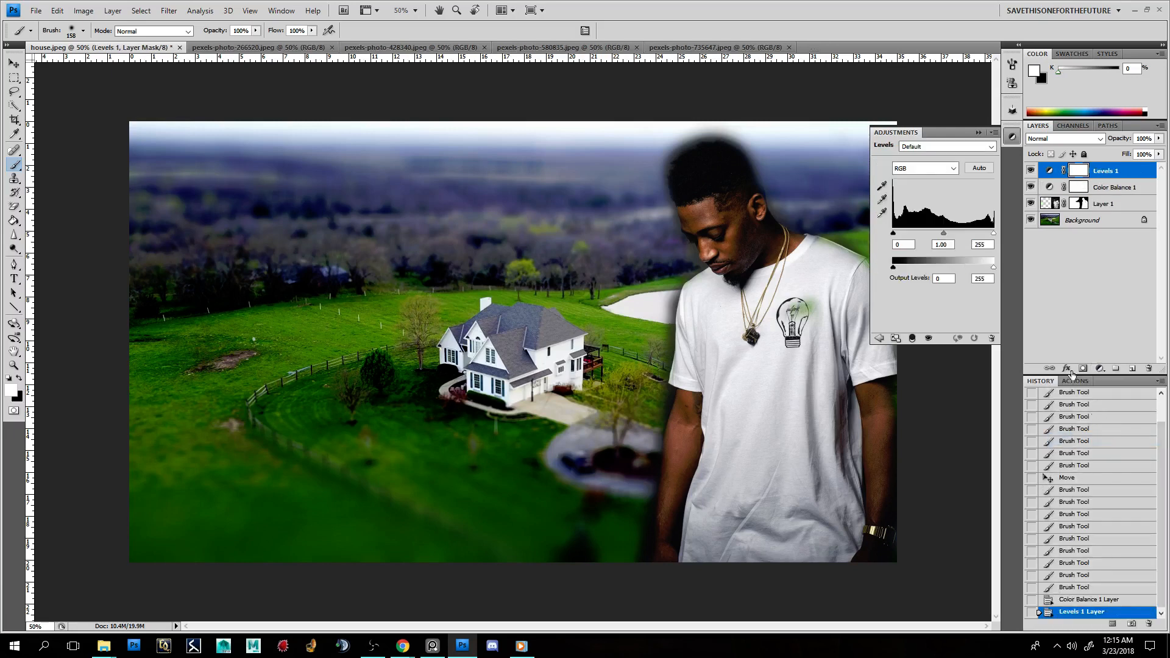
# Step: Shift the Color Balance midtones to +2 toward red and clip the adjustment layer to the man's layer
pyautogui.click(1124, 187)
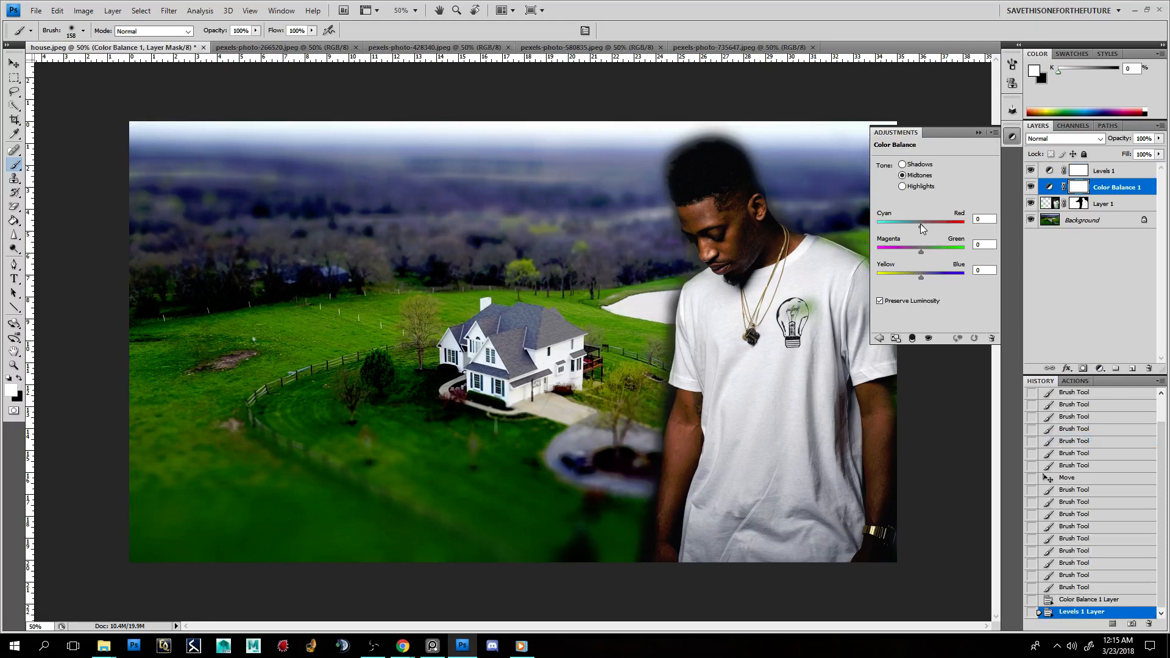
pyautogui.moveTo(921, 227)
pyautogui.mouseDown()
pyautogui.moveTo(961, 222)
pyautogui.moveTo(890, 217)
pyautogui.moveTo(961, 223)
pyautogui.moveTo(923, 224)
pyautogui.mouseUp()
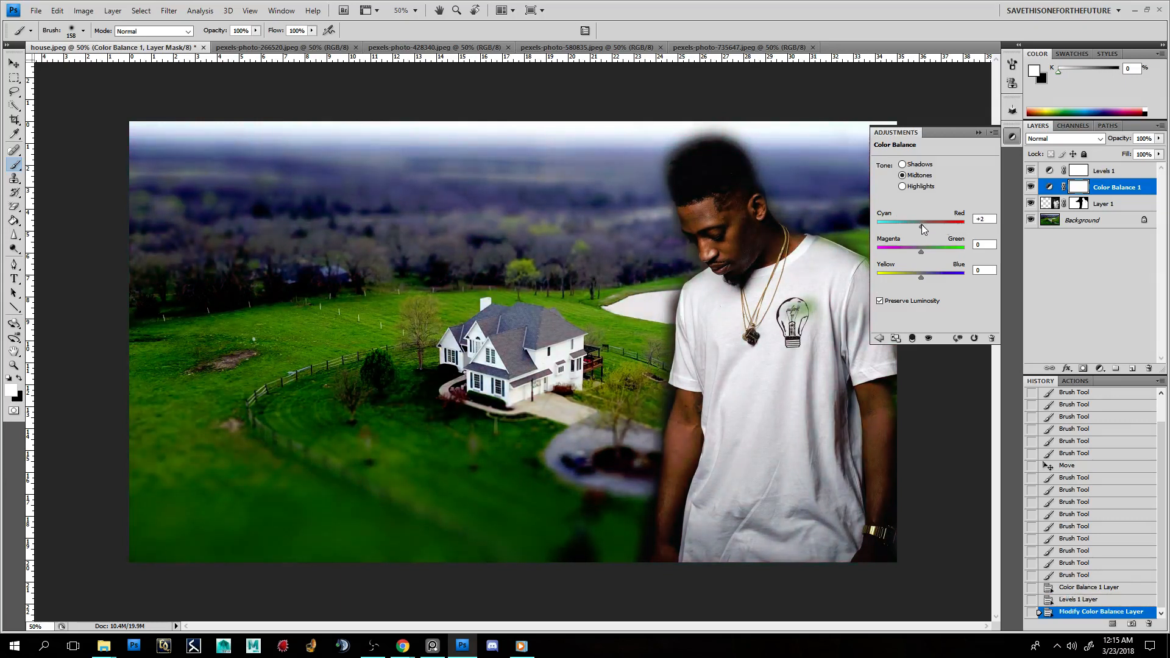
pyautogui.rightClick(1109, 192)
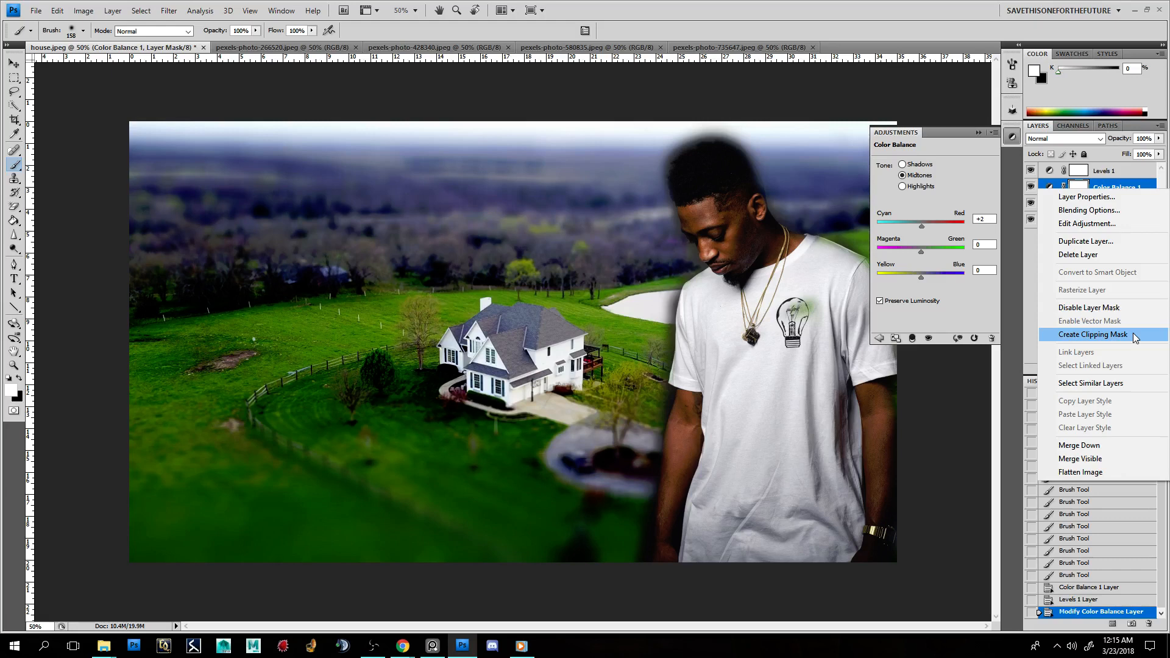
pyautogui.click(1132, 334)
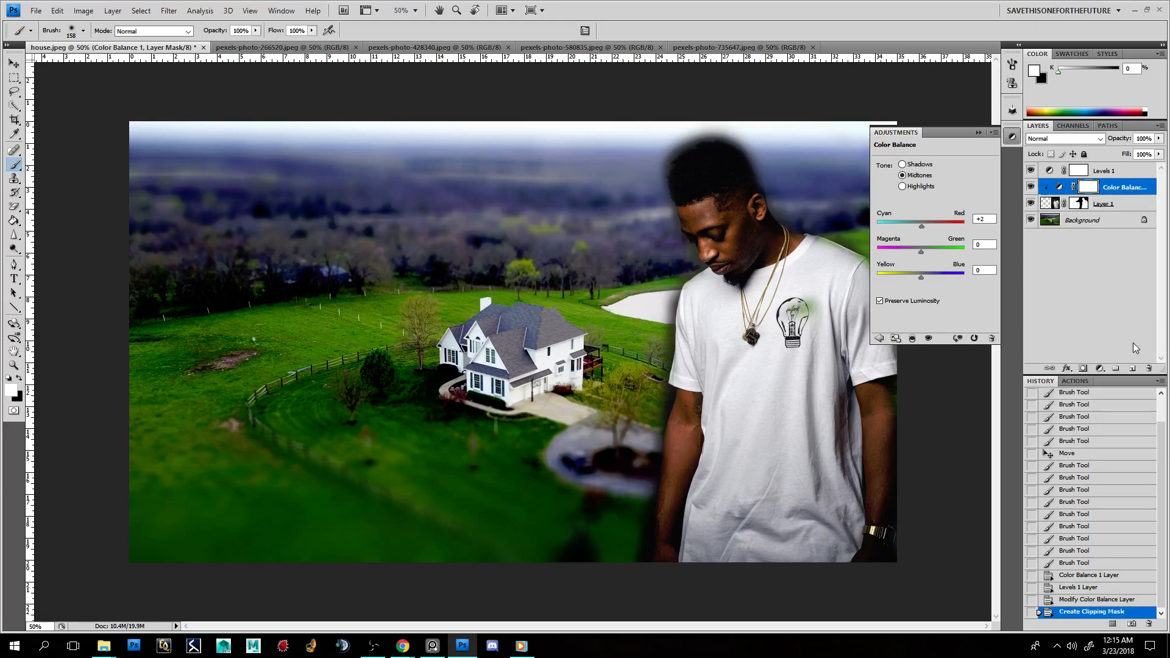
# Step: Set the Color Balance midtones to -17 cyan-red and +2 magenta-green, and fine-tune the yellow-blue balance and the highlights
pyautogui.moveTo(921, 226)
pyautogui.mouseDown()
pyautogui.moveTo(956, 226)
pyautogui.moveTo(894, 224)
pyautogui.moveTo(923, 228)
pyautogui.mouseUp()
pyautogui.moveTo(916, 226); pyautogui.dragTo(927, 250)
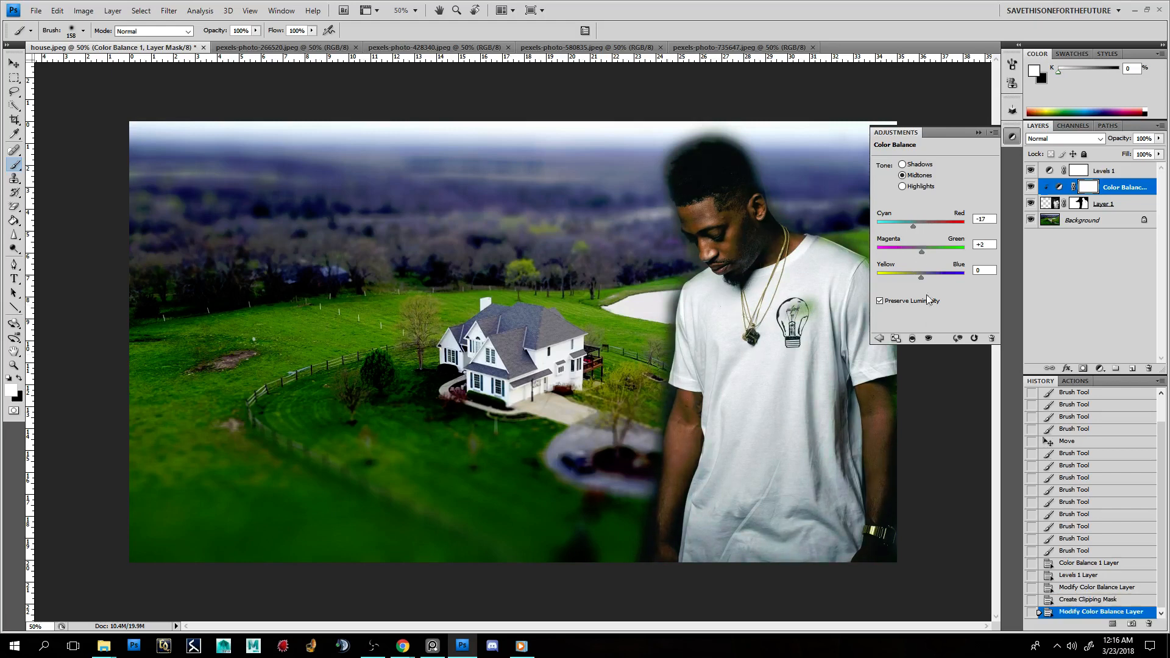
pyautogui.moveTo(923, 276); pyautogui.dragTo(928, 280)
pyautogui.click(916, 187)
pyautogui.moveTo(921, 228); pyautogui.dragTo(920, 274)
# Step: Set the Color Balance shadows to -12 cyan-red, +2 magenta-green and -1 yellow-blue
pyautogui.click(918, 164)
pyautogui.moveTo(920, 251)
pyautogui.mouseDown()
pyautogui.moveTo(931, 255)
pyautogui.moveTo(915, 231)
pyautogui.mouseUp()
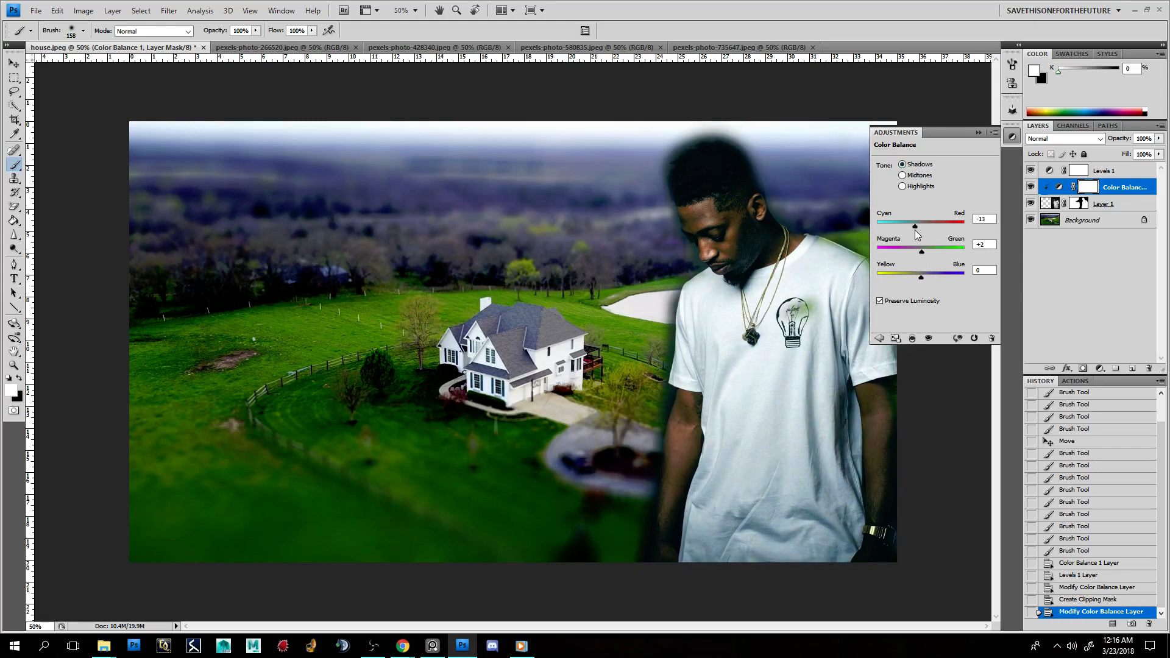
pyautogui.moveTo(923, 273); pyautogui.dragTo(919, 277)
pyautogui.moveTo(918, 225); pyautogui.dragTo(915, 226)
# Step: Toggle the Color Balance layer's visibility to compare the man with and without the colour shift, leaving it visible
pyautogui.click(1029, 187)
pyautogui.click(1030, 188)
pyautogui.click(1029, 189)
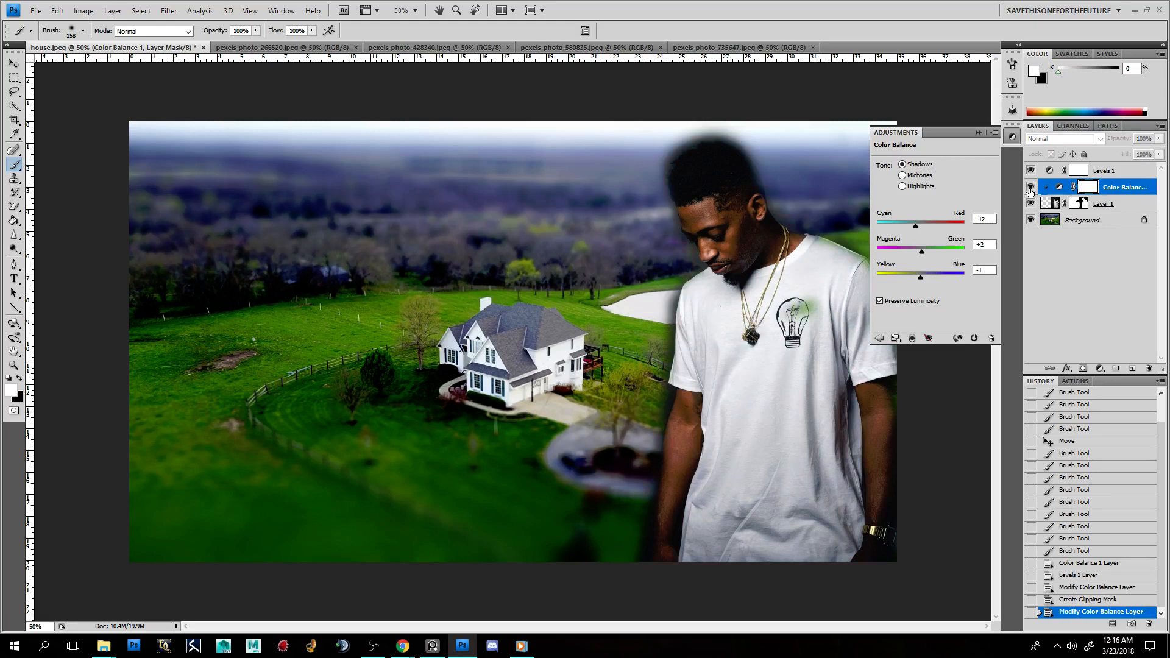
pyautogui.click(1030, 189)
pyautogui.click(1030, 189)
pyautogui.click(1030, 189)
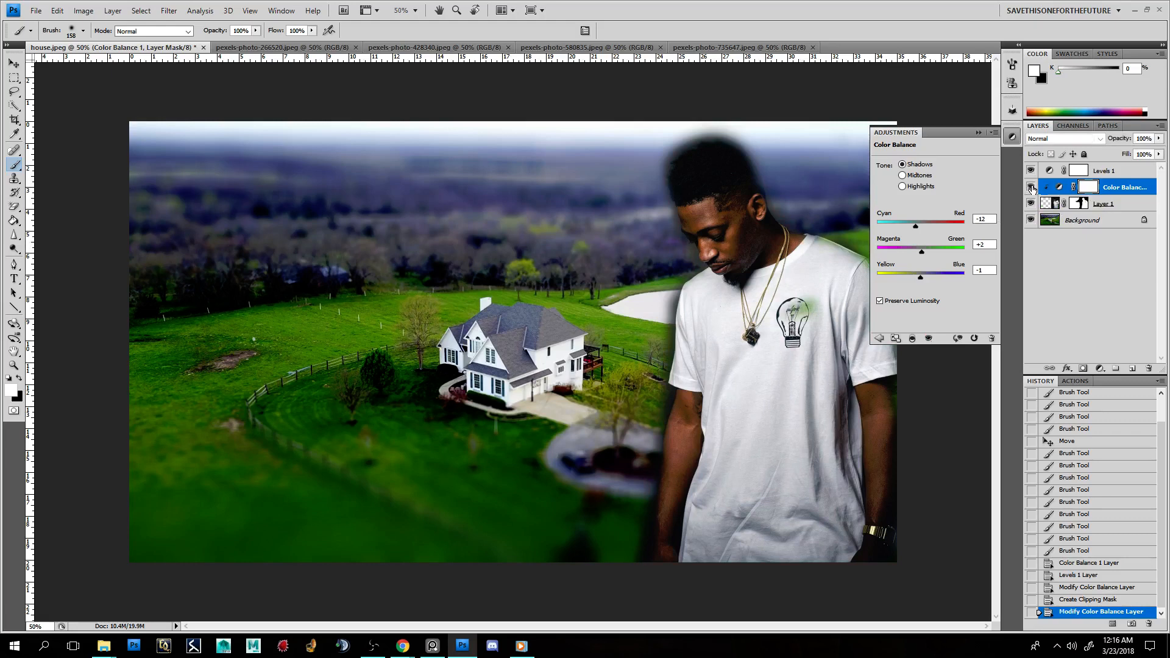
pyautogui.click(978, 133)
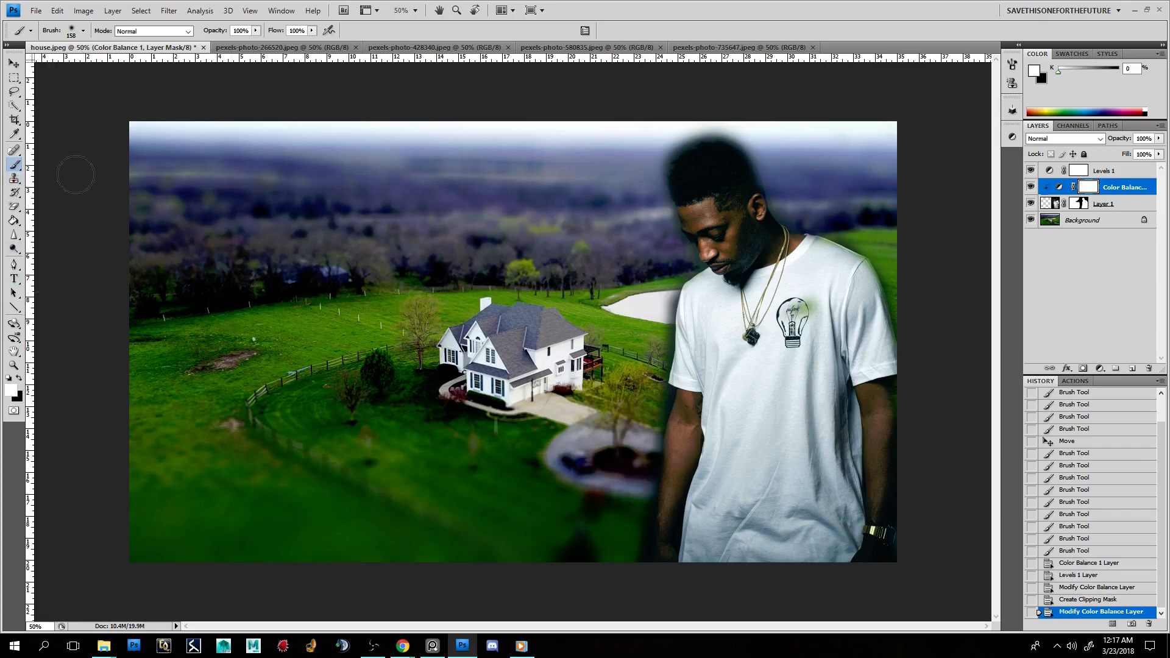
# Step: Target the man's layer mask and set up a hard round brush of 39 px at 100% hardness
pyautogui.click(1076, 203)
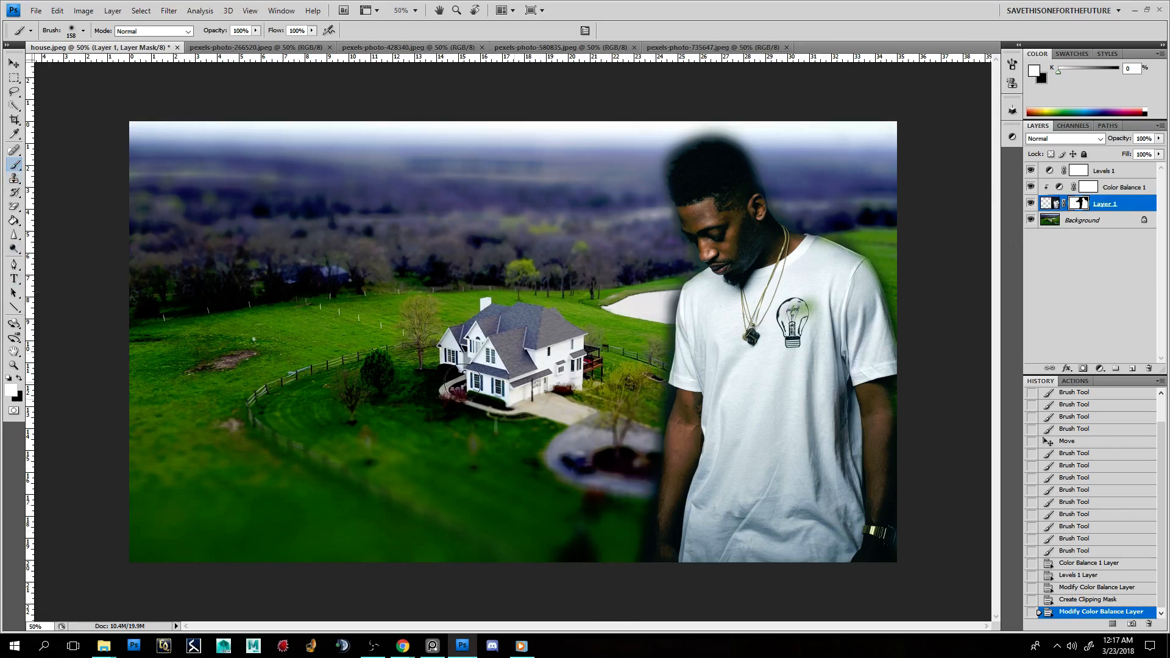
pyautogui.click(83, 31)
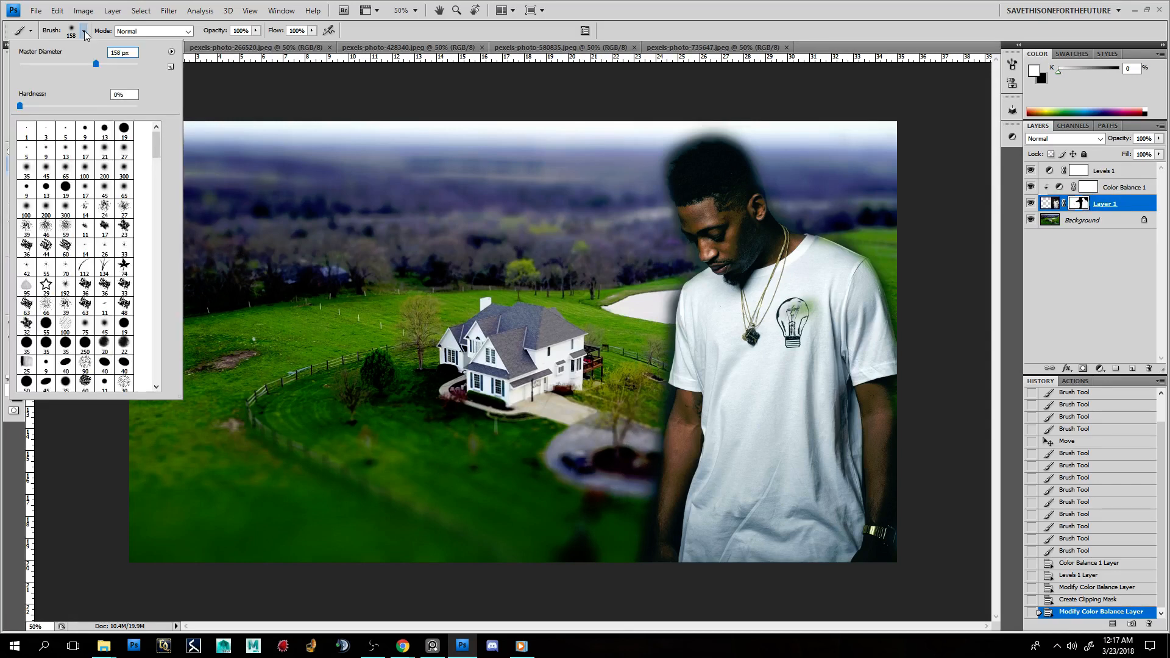
pyautogui.click(125, 130)
pyautogui.click(80, 174)
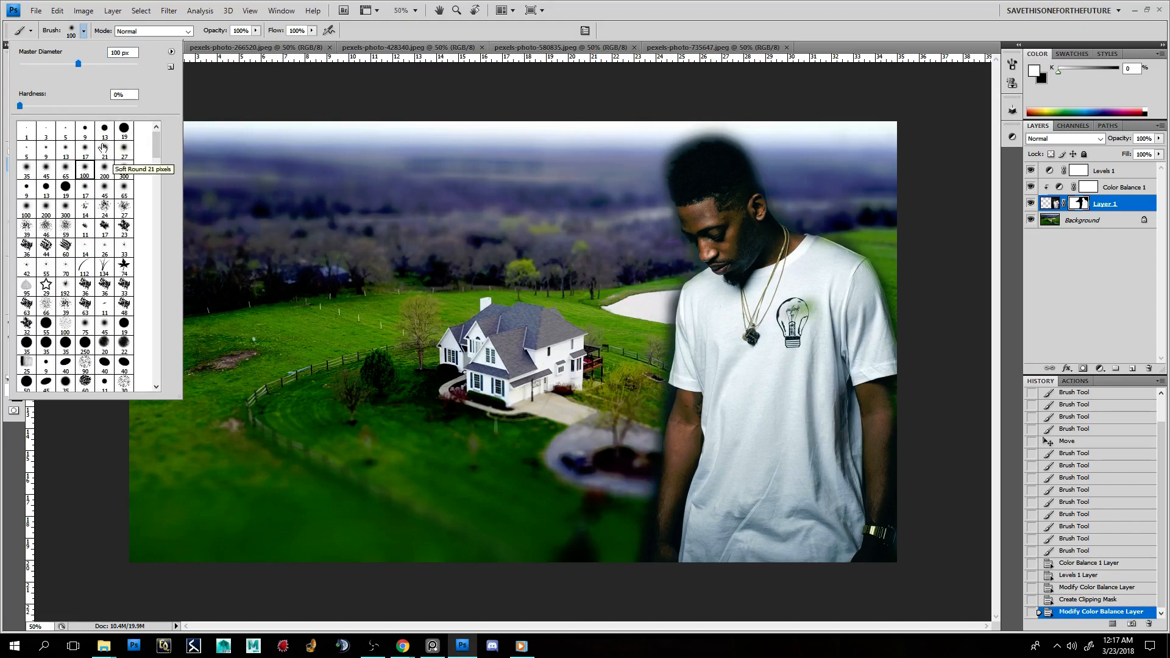
pyautogui.click(123, 129)
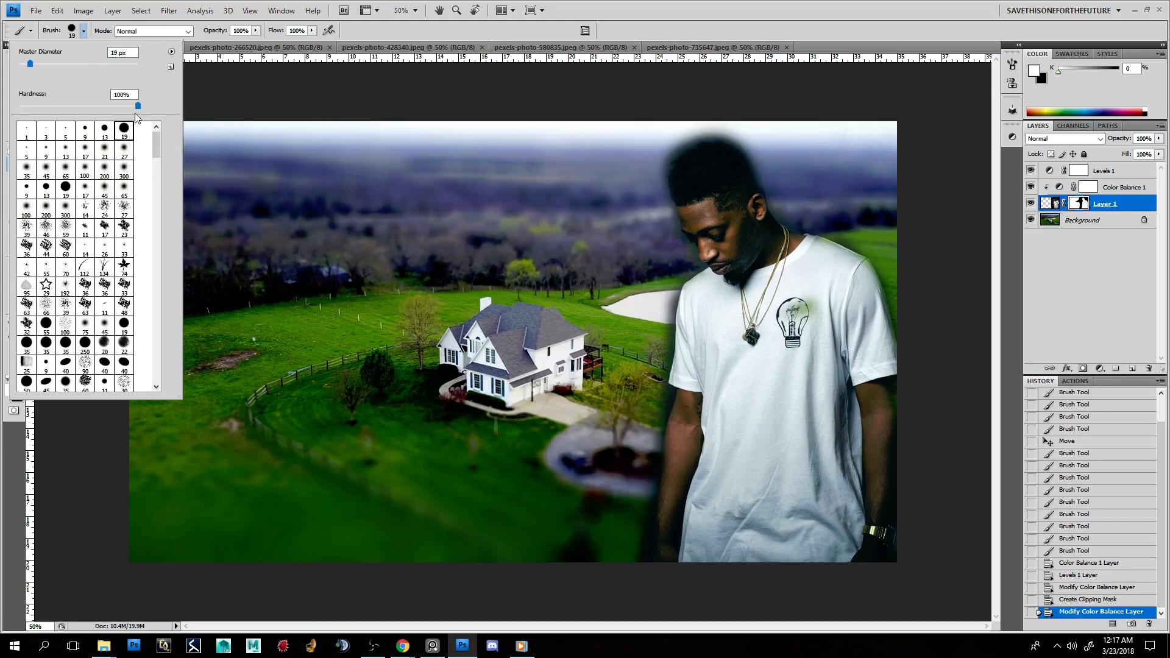
pyautogui.moveTo(30, 64); pyautogui.dragTo(43, 63)
pyautogui.press('Return')
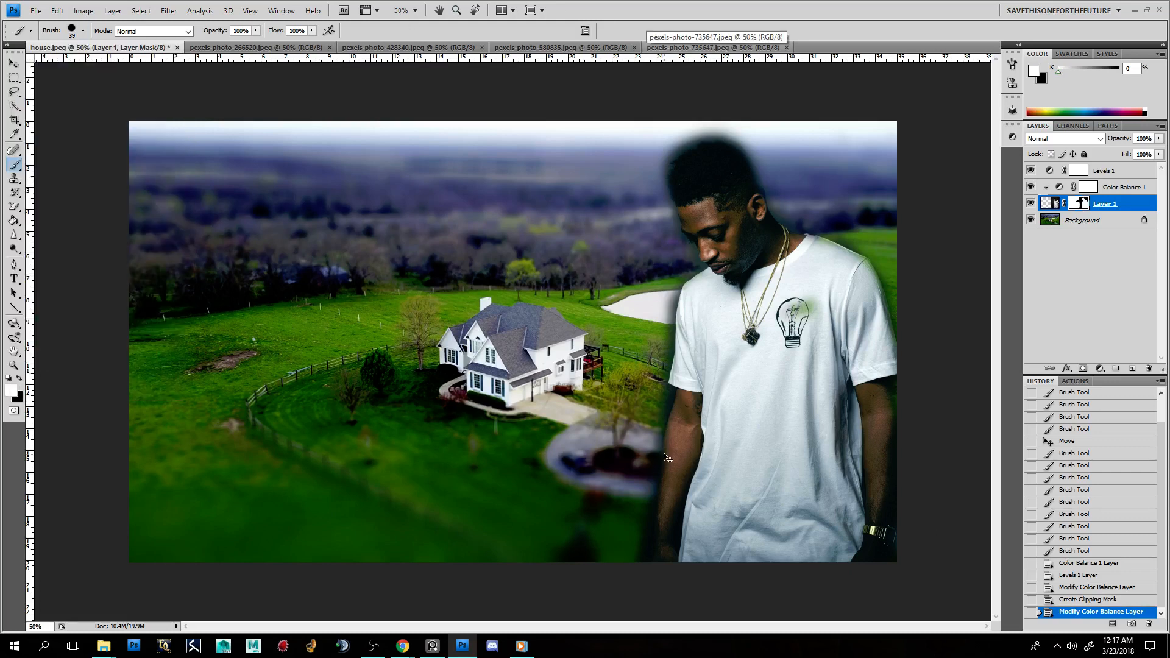
# Step: Paint black on the mask along the outer edge of the man's arm below the sleeve to remove the dark backdrop fringe
pyautogui.scroll(3, 667, 458)
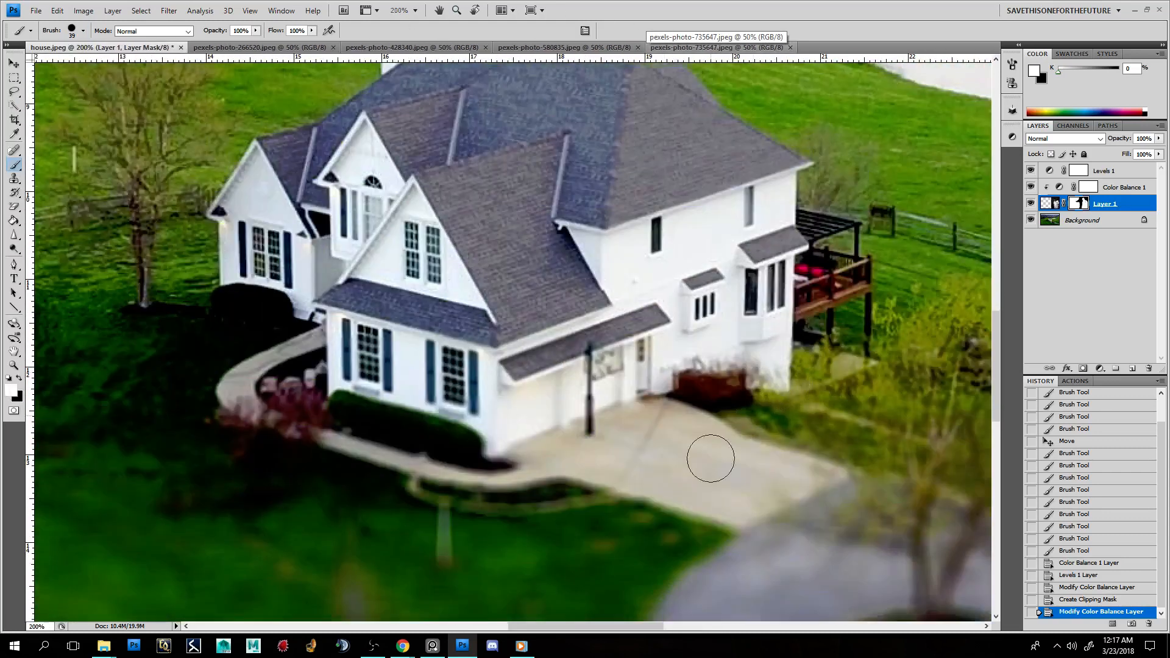
pyautogui.moveTo(616, 625); pyautogui.dragTo(699, 625)
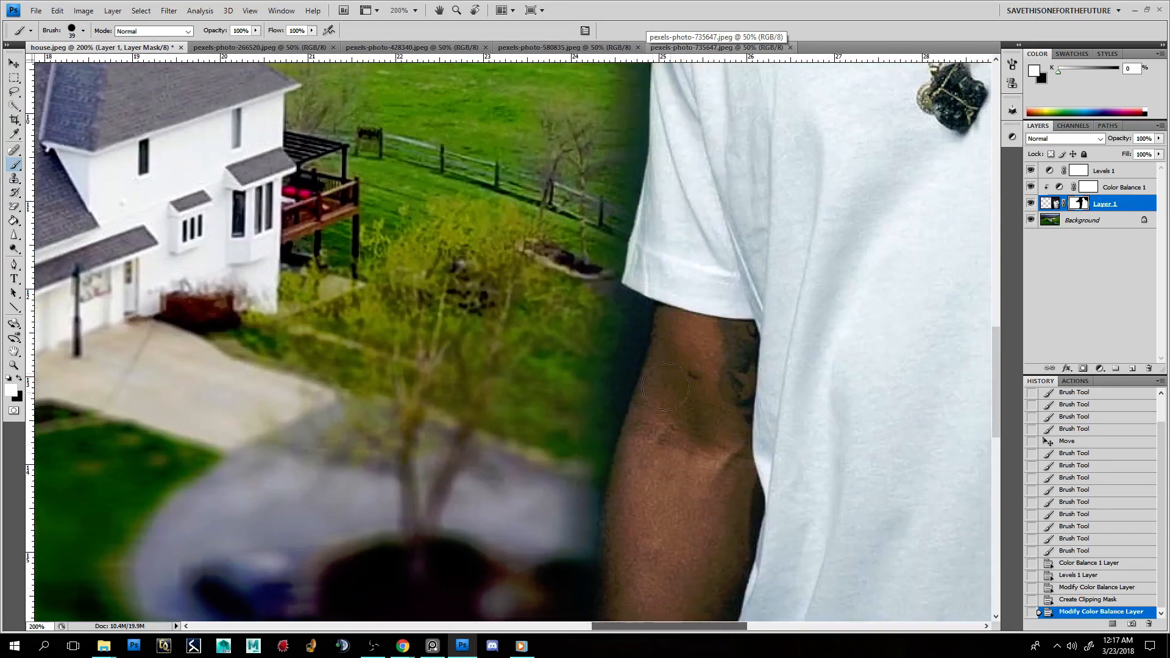
pyautogui.moveTo(610, 322)
pyautogui.mouseDown()
pyautogui.moveTo(580, 381)
pyautogui.moveTo(599, 342)
pyautogui.moveTo(554, 379)
pyautogui.moveTo(559, 353)
pyautogui.moveTo(577, 349)
pyautogui.moveTo(574, 420)
pyautogui.moveTo(606, 344)
pyautogui.moveTo(565, 479)
pyautogui.moveTo(620, 333)
pyautogui.moveTo(588, 451)
pyautogui.moveTo(583, 584)
pyautogui.moveTo(557, 487)
pyautogui.moveTo(536, 589)
pyautogui.moveTo(493, 554)
pyautogui.moveTo(599, 298)
pyautogui.moveTo(635, 321)
pyautogui.moveTo(573, 536)
pyautogui.mouseUp()
pyautogui.press('x')
pyautogui.press('x')
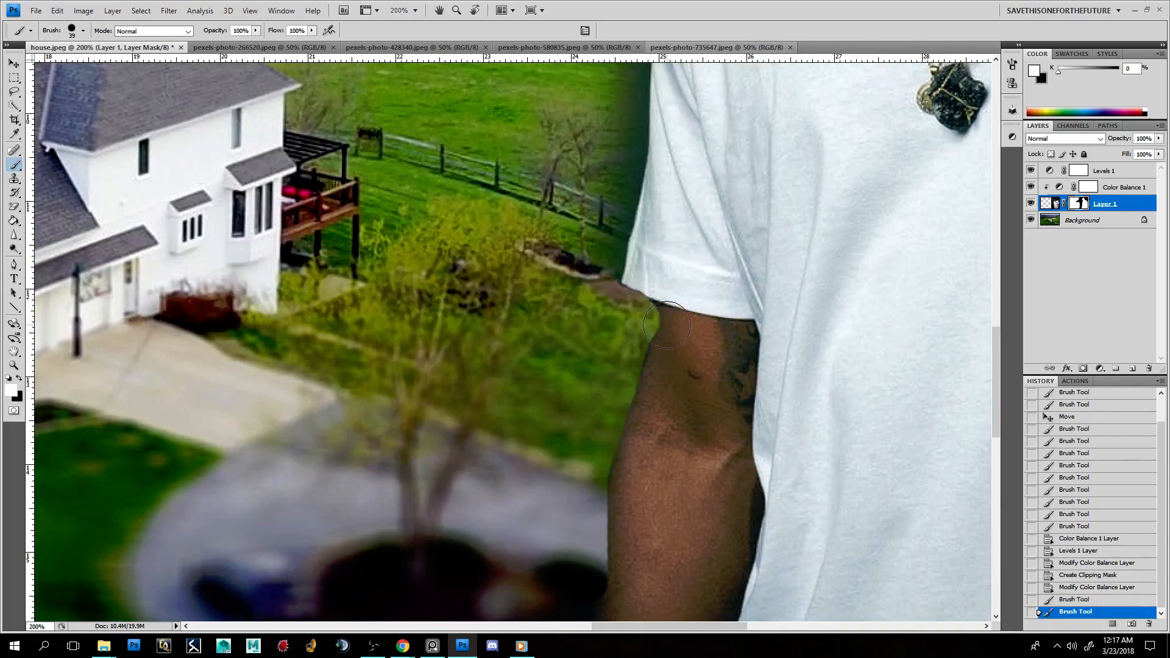
pyautogui.moveTo(667, 325)
pyautogui.mouseDown()
pyautogui.moveTo(640, 378)
pyautogui.moveTo(642, 476)
pyautogui.moveTo(626, 415)
pyautogui.mouseUp()
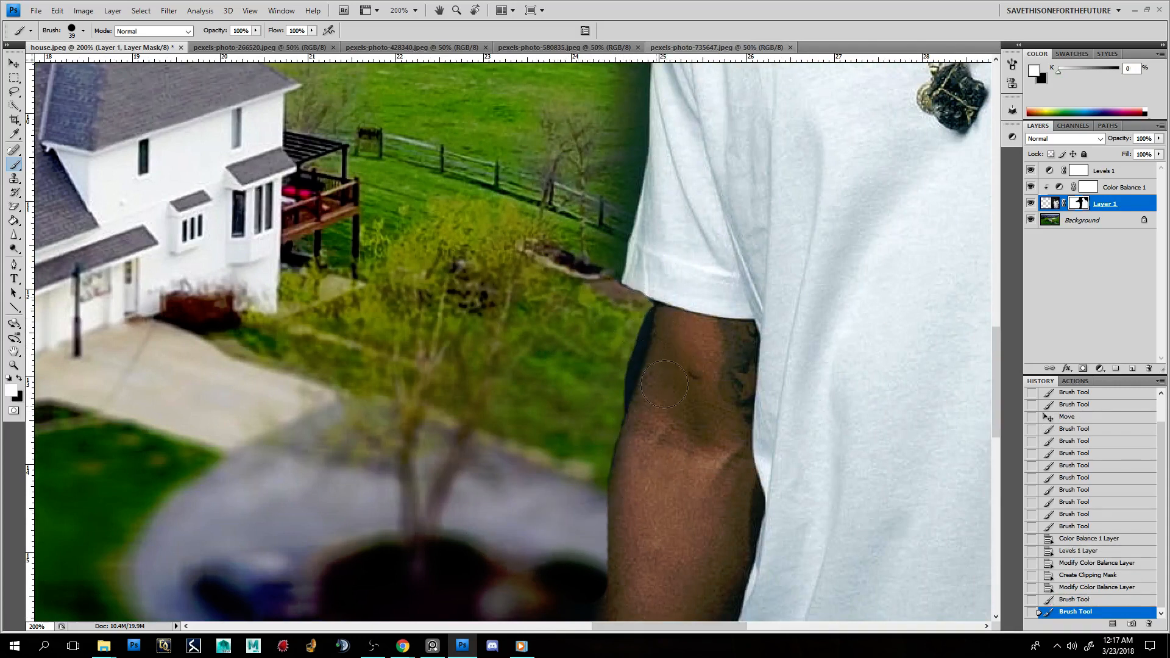
pyautogui.press('x')
pyautogui.moveTo(645, 308); pyautogui.dragTo(584, 527)
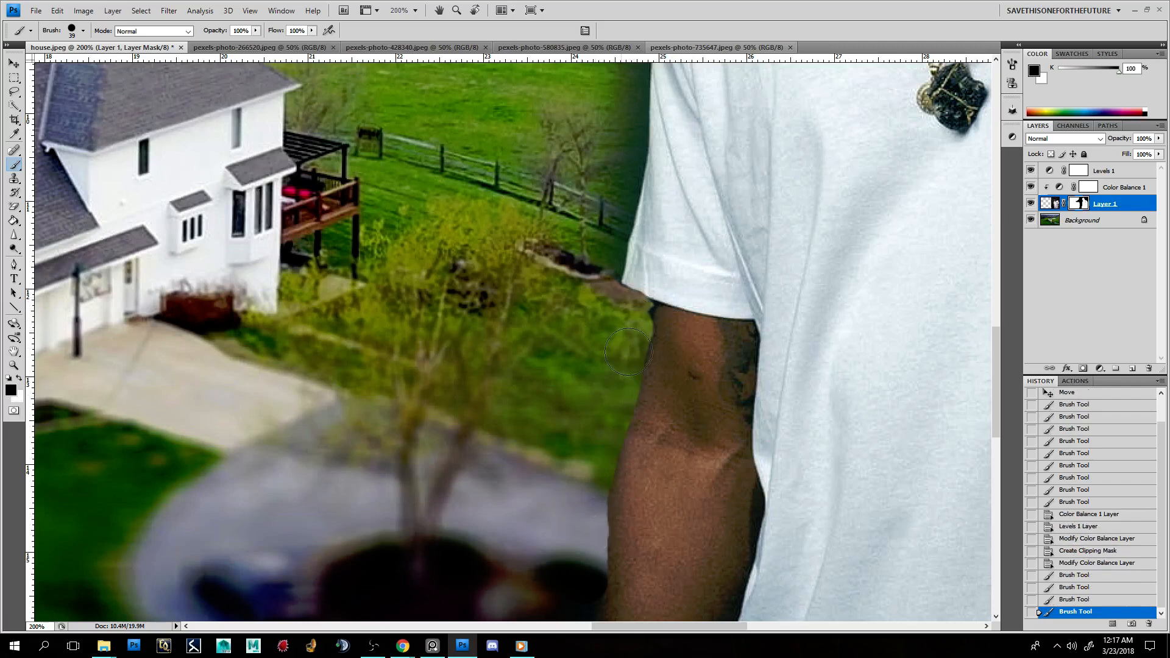
pyautogui.moveTo(631, 316)
pyautogui.mouseDown()
pyautogui.moveTo(621, 373)
pyautogui.moveTo(677, 323)
pyautogui.moveTo(655, 426)
pyautogui.mouseUp()
# Step: Paint white on the mask to restore the outer edge of the man's arm and the hem of his sleeve
pyautogui.press('x')
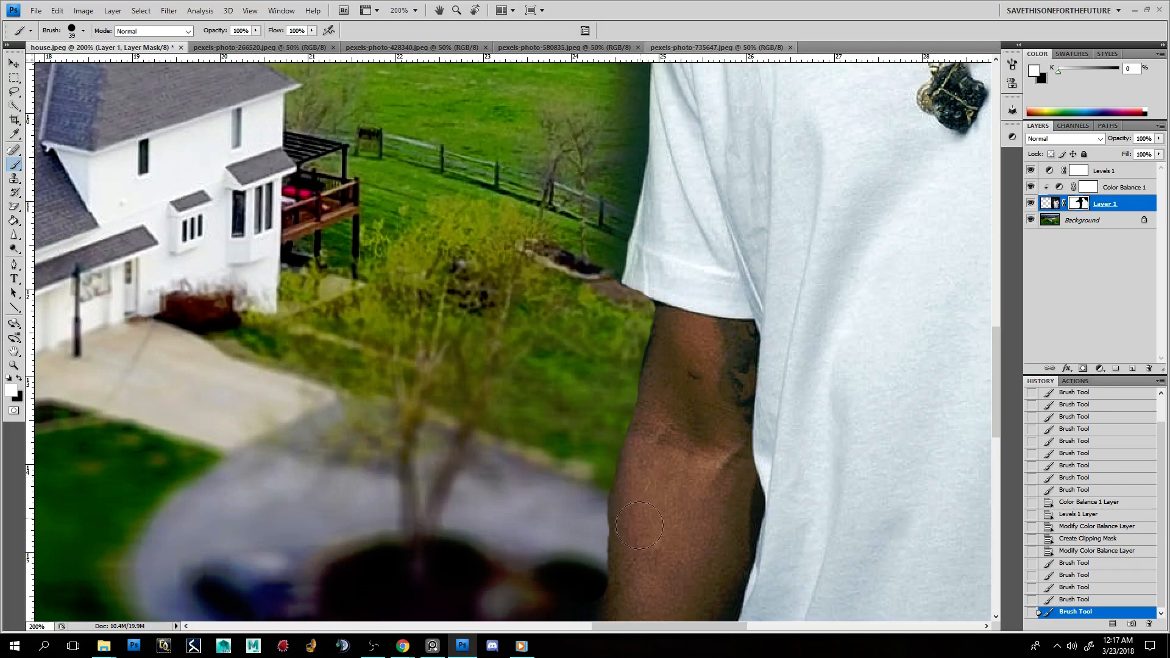
pyautogui.moveTo(631, 486); pyautogui.dragTo(645, 441)
pyautogui.moveTo(664, 361)
pyautogui.mouseDown()
pyautogui.moveTo(671, 286)
pyautogui.moveTo(633, 329)
pyautogui.moveTo(633, 312)
pyautogui.moveTo(609, 397)
pyautogui.mouseUp()
pyautogui.press('x')
pyautogui.press('x')
pyautogui.moveTo(656, 245)
pyautogui.mouseDown()
pyautogui.moveTo(656, 272)
pyautogui.moveTo(679, 282)
pyautogui.moveTo(672, 289)
pyautogui.mouseUp()
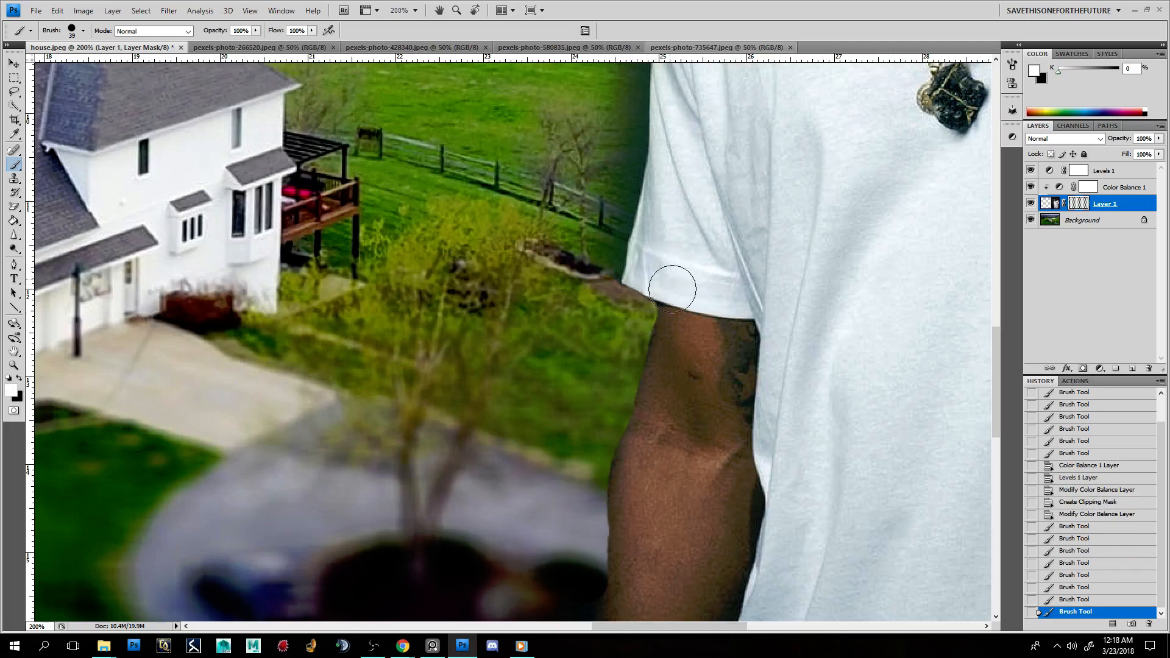
pyautogui.moveTo(677, 326); pyautogui.dragTo(711, 284)
pyautogui.press('x')
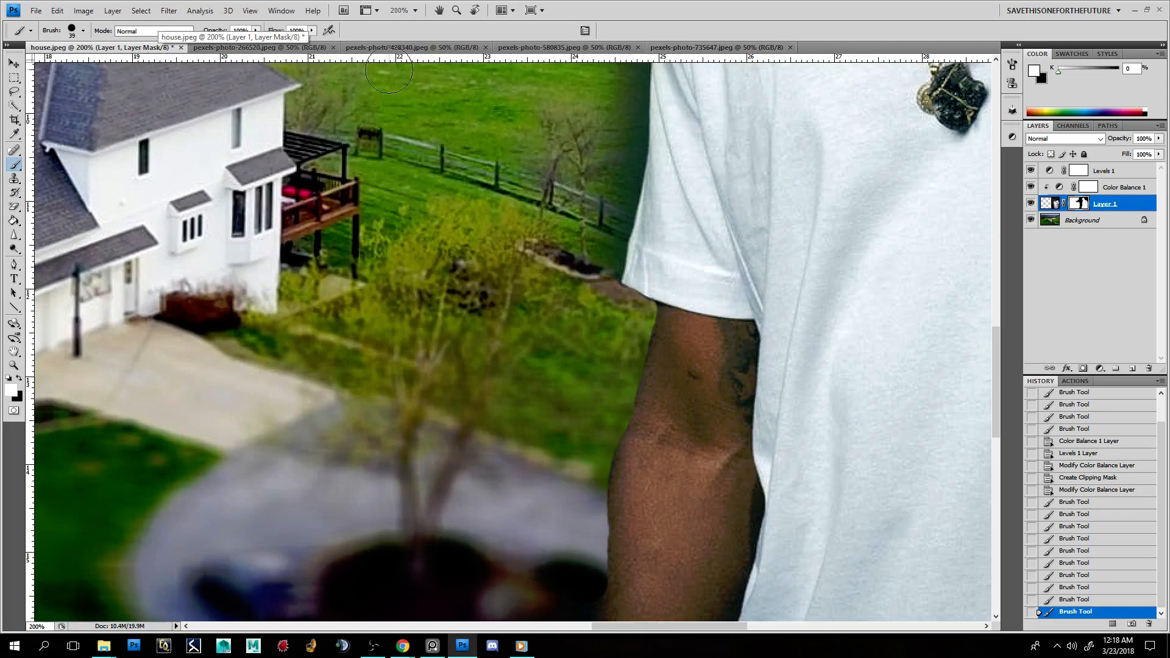
# Step: Lower the brush opacity to 17% and paint white on the mask along the upper arm's edge below the sleeve
pyautogui.moveTo(256, 32); pyautogui.dragTo(205, 46)
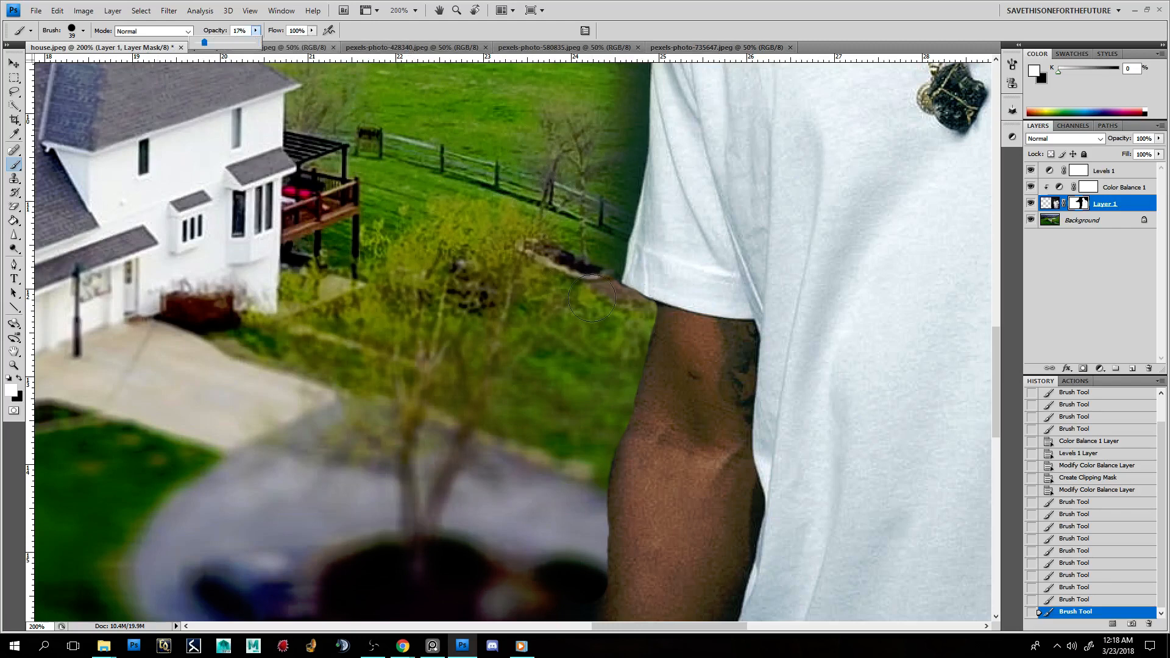
pyautogui.moveTo(657, 419); pyautogui.dragTo(673, 325)
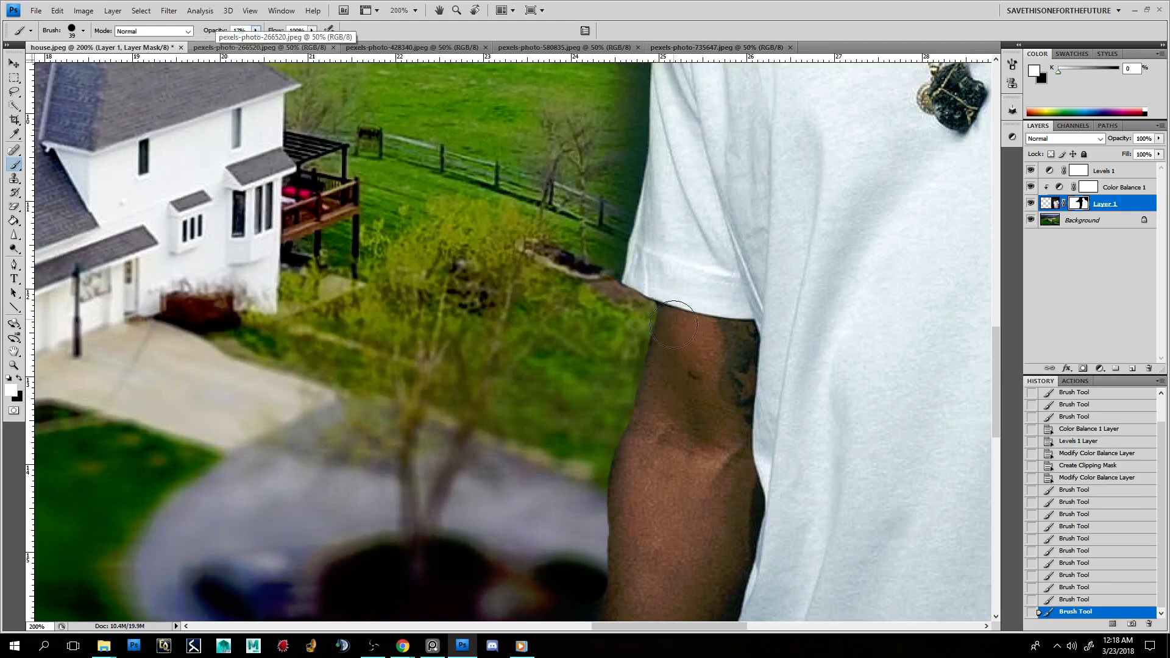
pyautogui.moveTo(649, 439); pyautogui.dragTo(677, 318)
pyautogui.moveTo(657, 420); pyautogui.dragTo(640, 347)
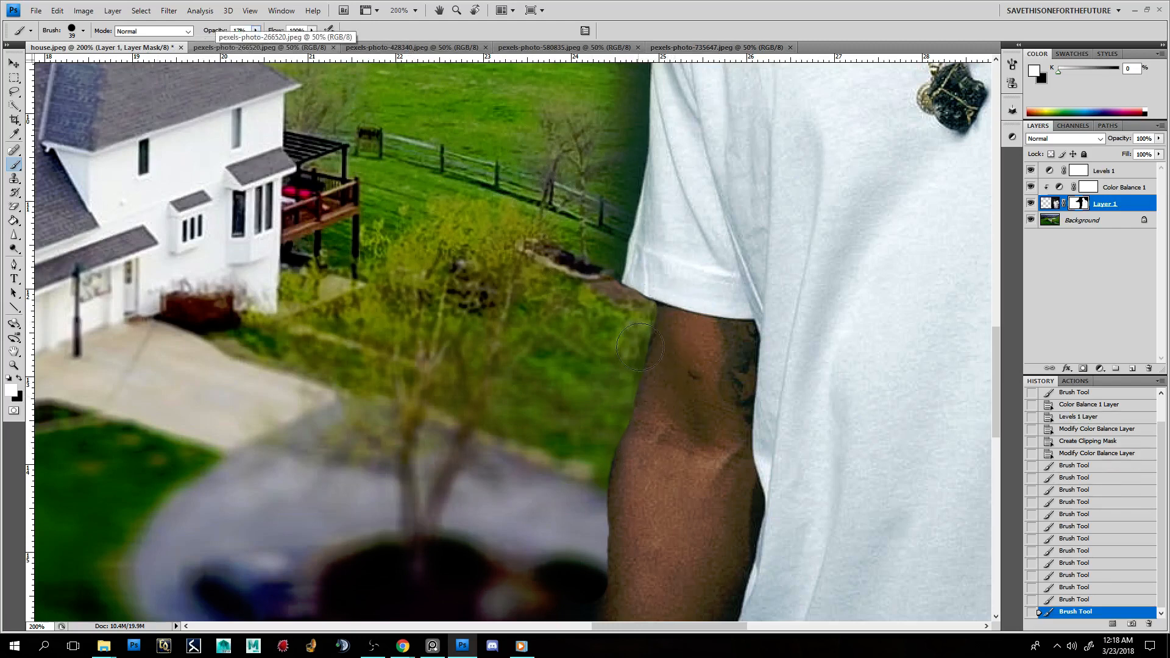
# Step: Paint black at 17% opacity on the mask beside the man's arm, from below the sleeve down to the forearm, to soften its edge
pyautogui.press('x')
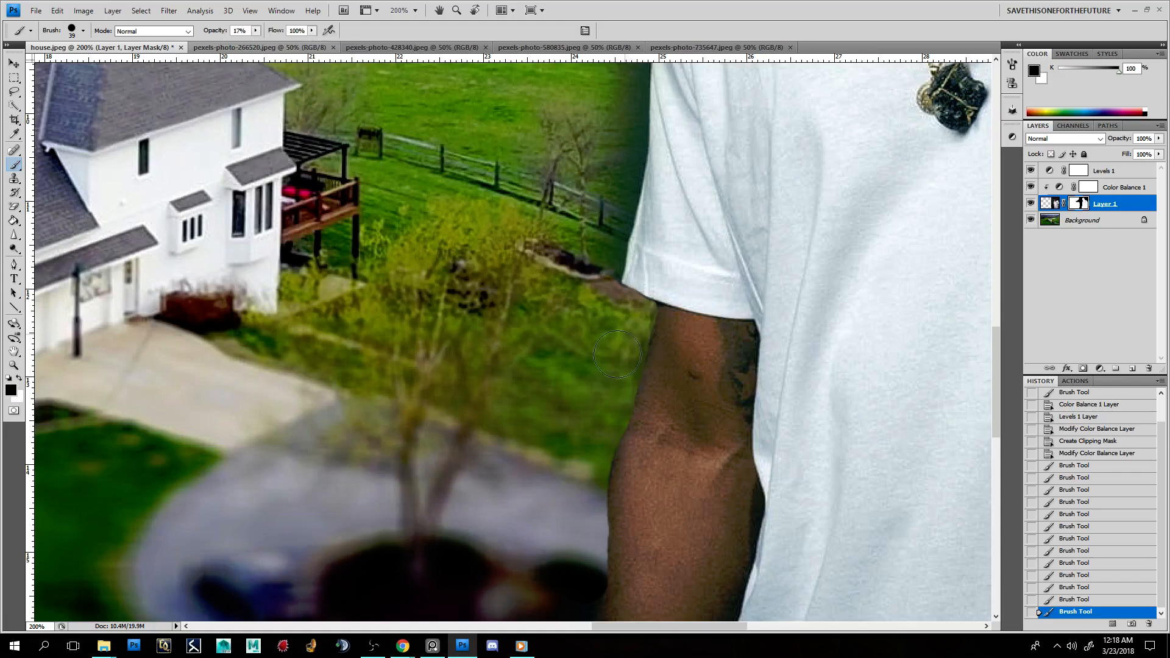
pyautogui.click(617, 353)
pyautogui.moveTo(622, 345); pyautogui.dragTo(628, 327)
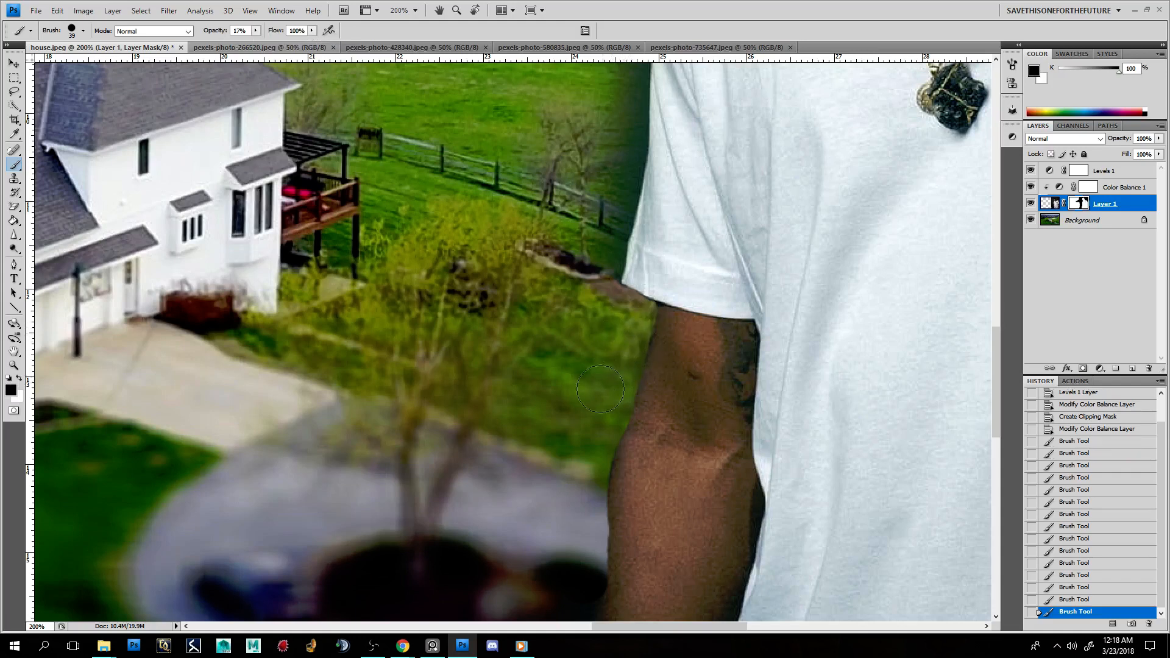
pyautogui.moveTo(600, 389); pyautogui.dragTo(582, 506)
pyautogui.click(575, 521)
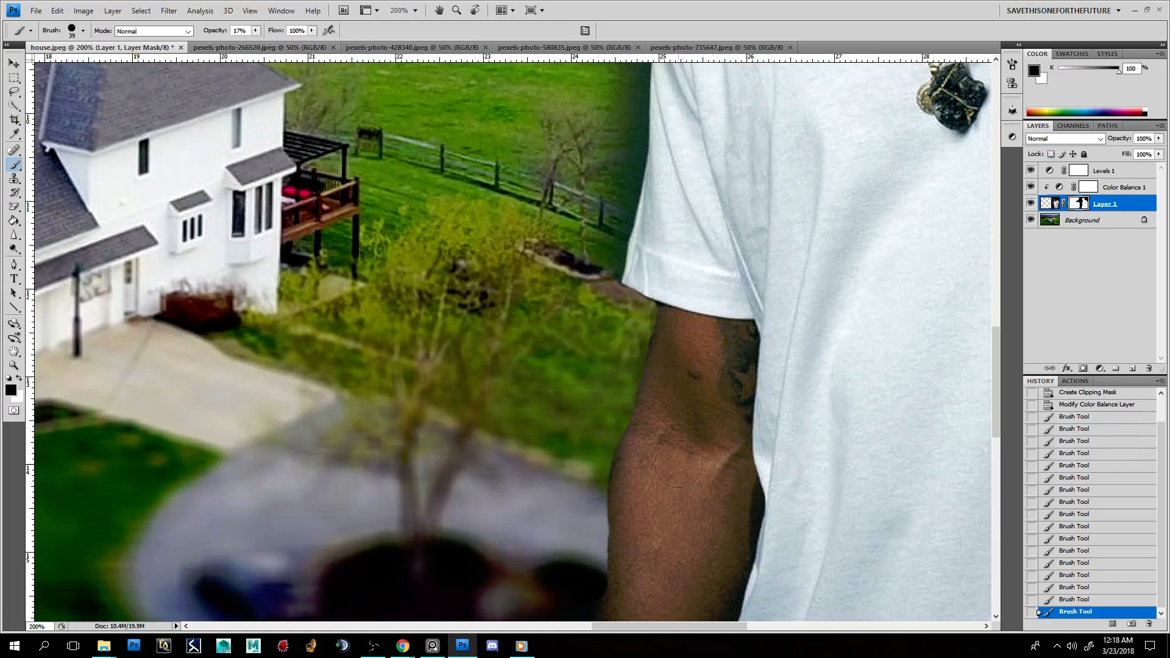
pyautogui.scroll(-4, 678, 464)
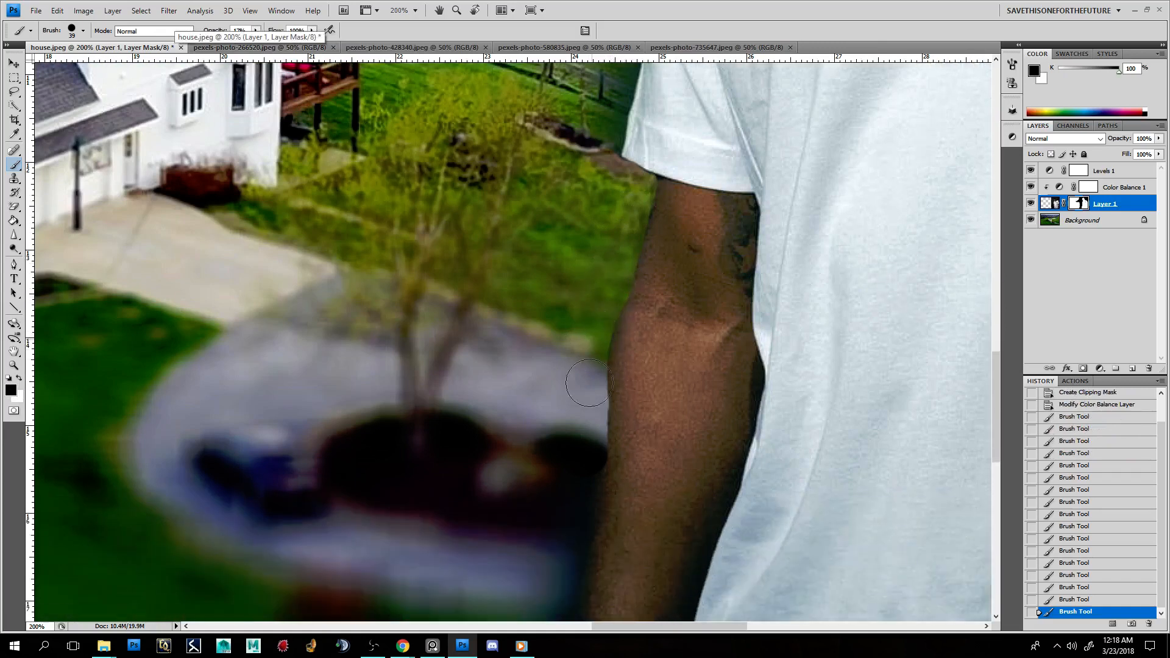
pyautogui.moveTo(589, 383); pyautogui.dragTo(577, 342)
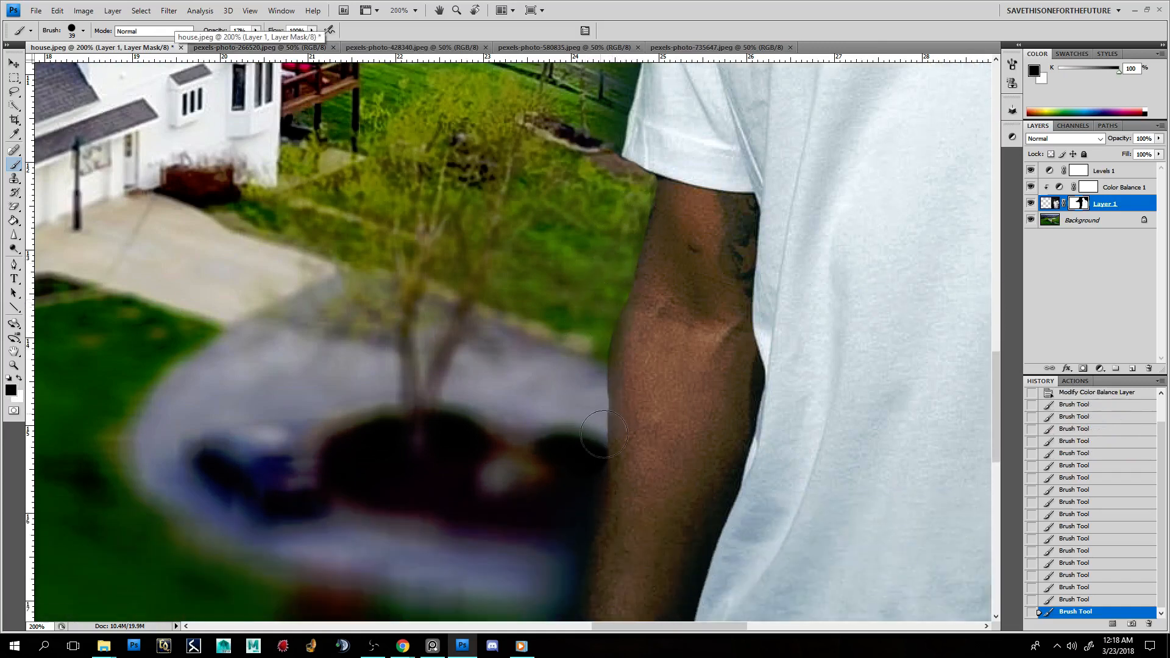
pyautogui.moveTo(597, 444); pyautogui.dragTo(598, 390)
pyautogui.press('x')
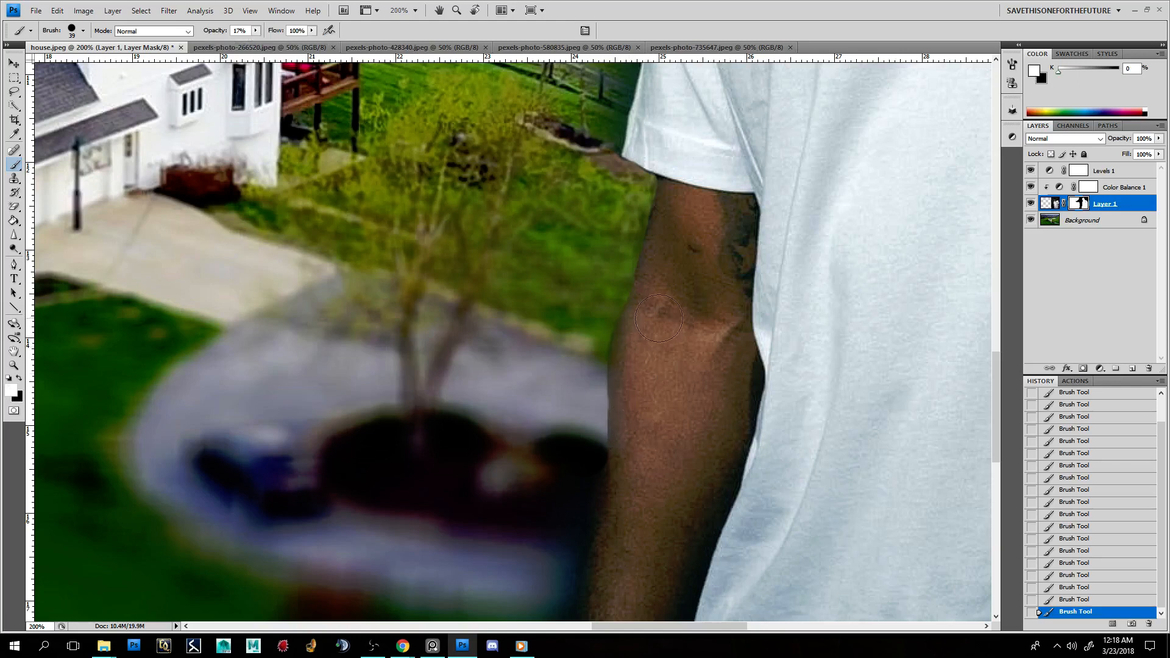
# Step: Choose a soft 100 px brush and blend the mask around the man's elbow with white and black strokes
pyautogui.click(84, 31)
pyautogui.click(85, 167)
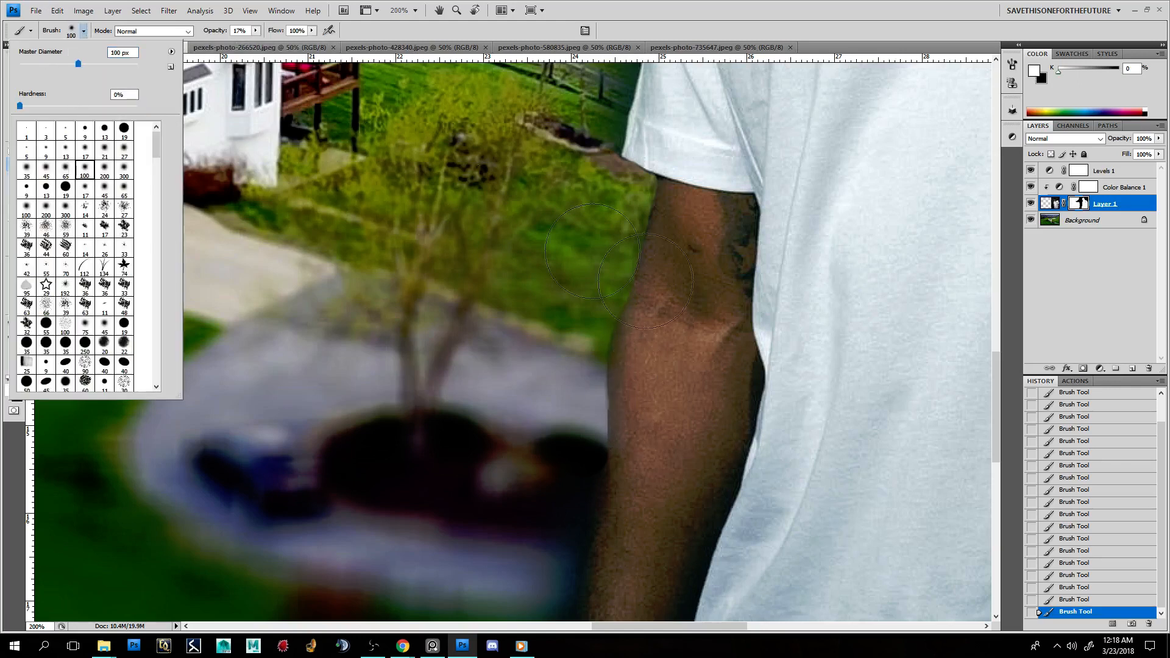
pyautogui.click(657, 365)
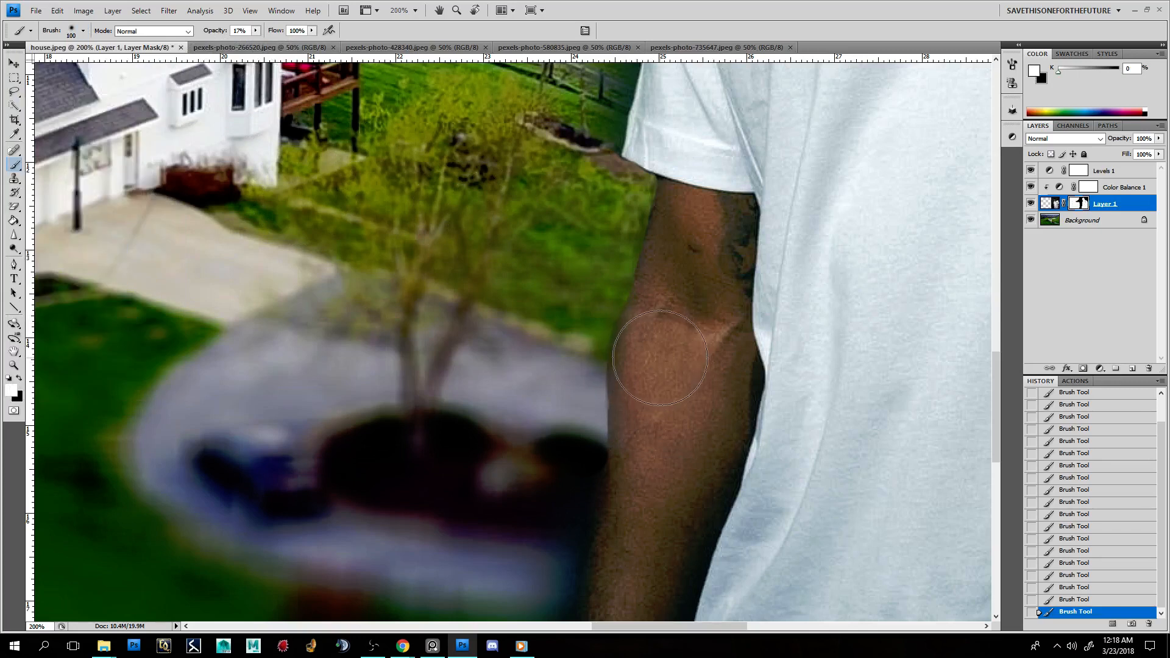
pyautogui.press('x')
pyautogui.moveTo(558, 352); pyautogui.dragTo(563, 345)
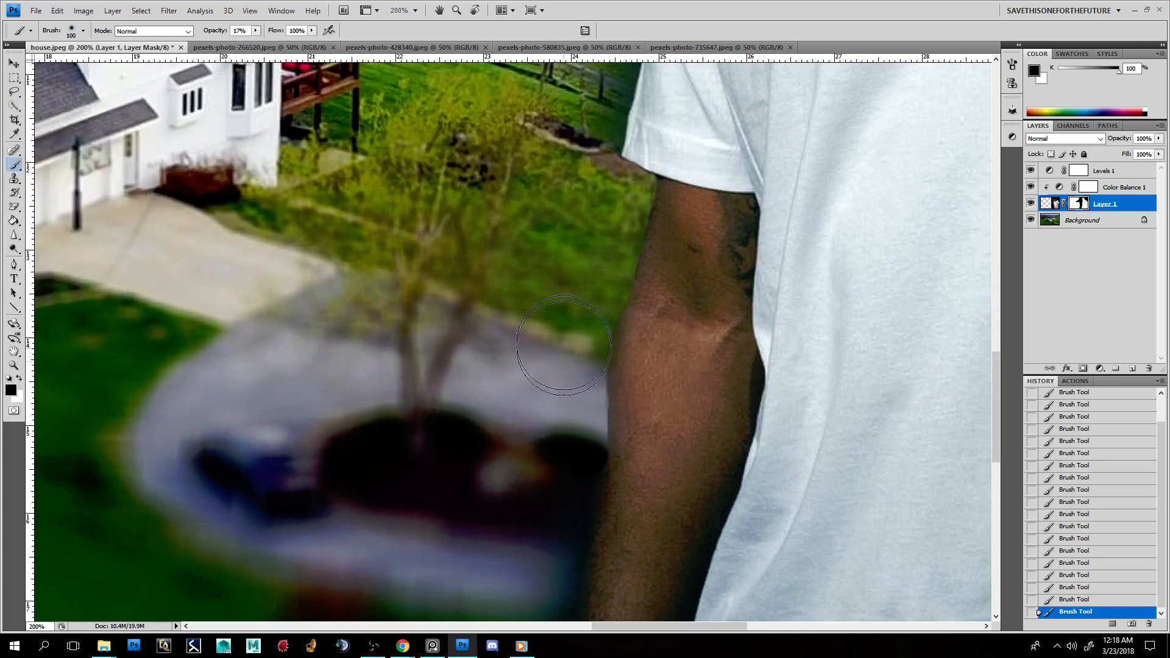
pyautogui.hotkey('ctrl', '-')
pyautogui.hotkey('ctrl', '-')
pyautogui.hotkey('ctrl', '-')
pyautogui.hotkey('ctrl', '-')
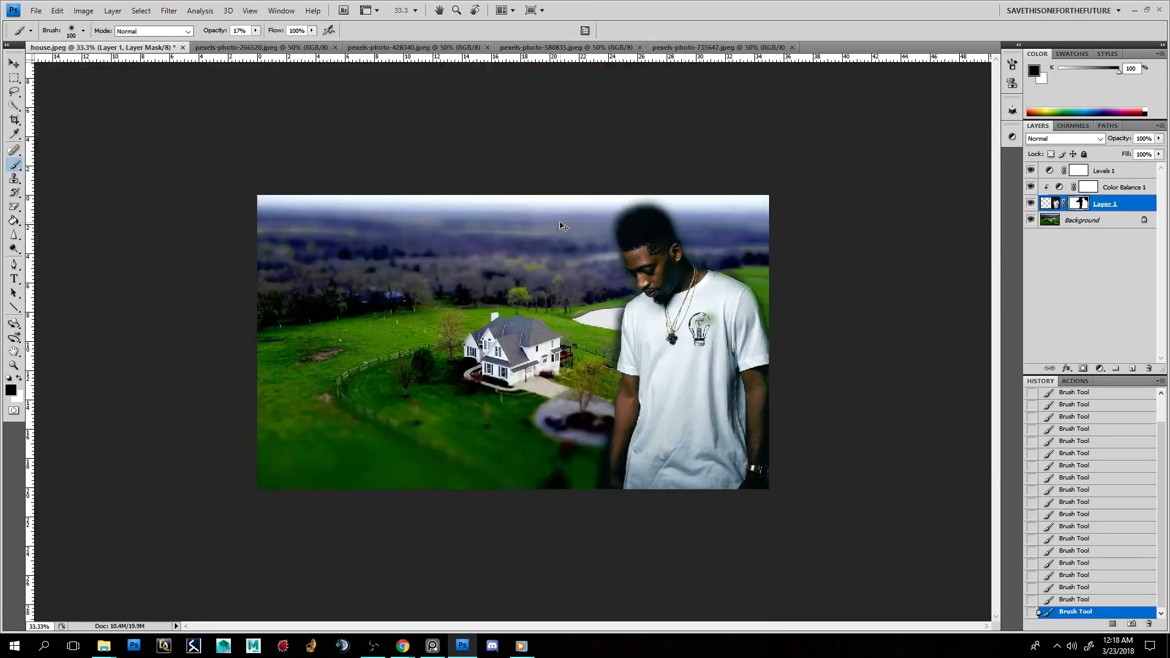
# Step: Look through the open source photos, copy the whole glowing embers image from pexels-photo-266520.jpeg, and return to house.jpeg
pyautogui.hotkey('ctrl', '+')
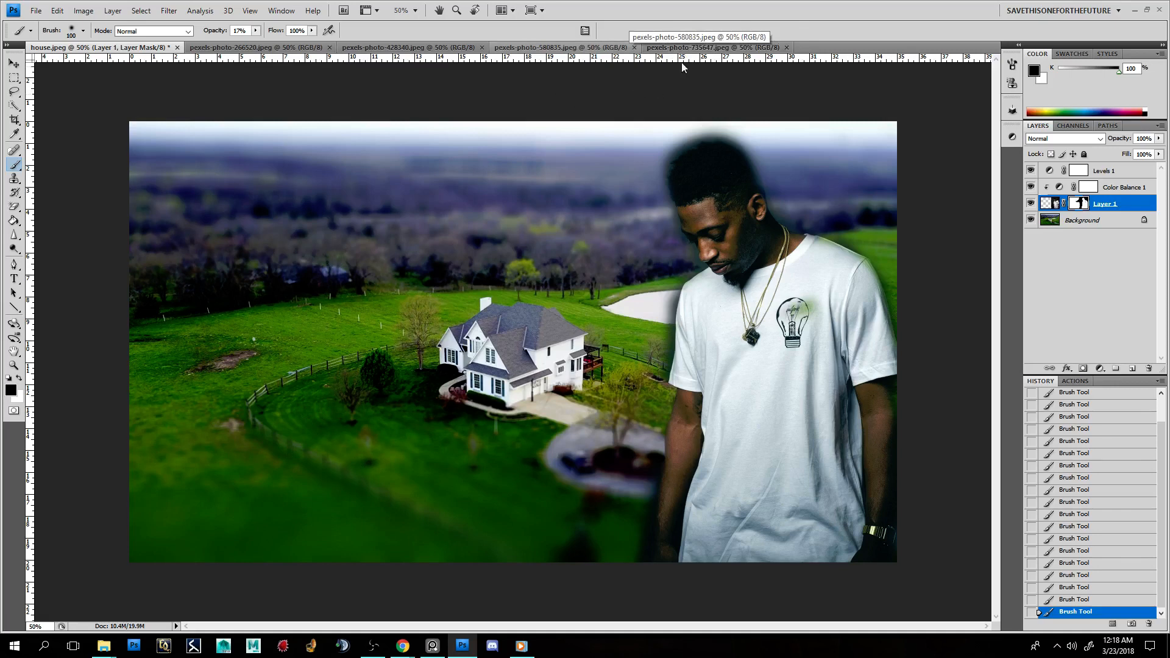
pyautogui.click(685, 47)
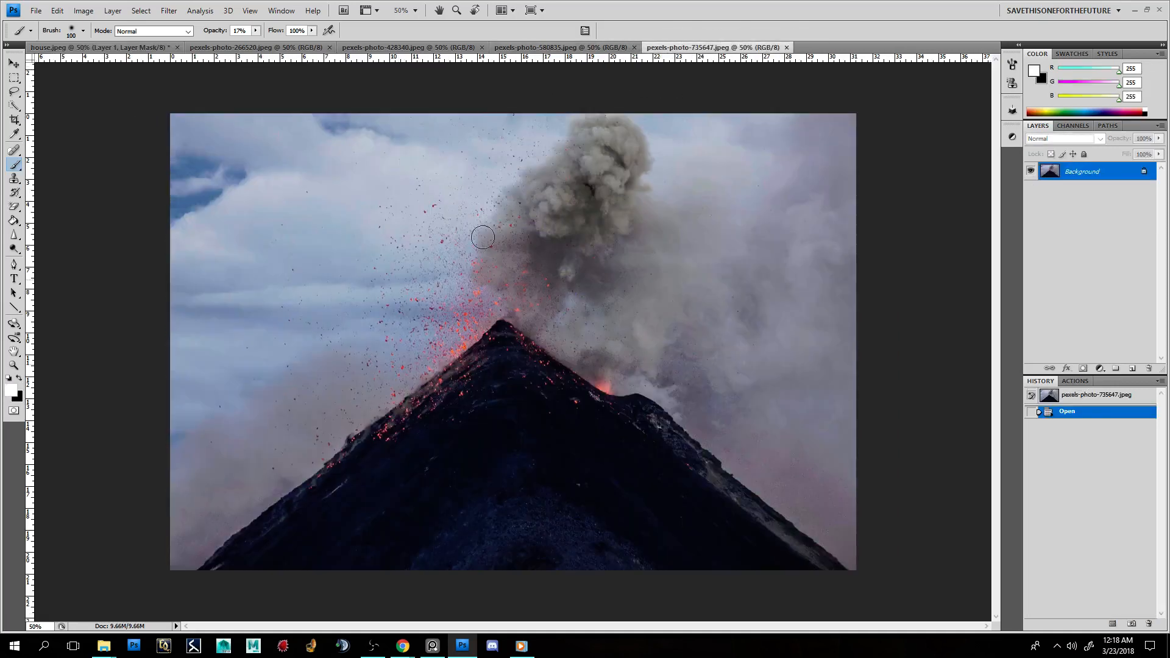
pyautogui.click(561, 47)
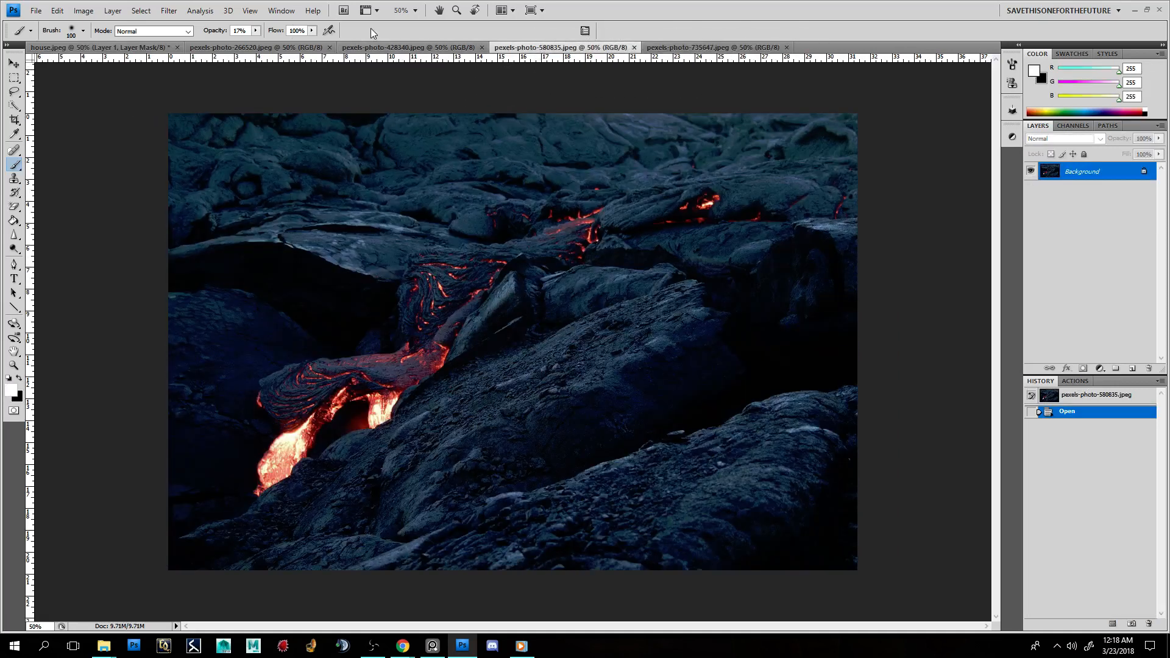
pyautogui.click(374, 46)
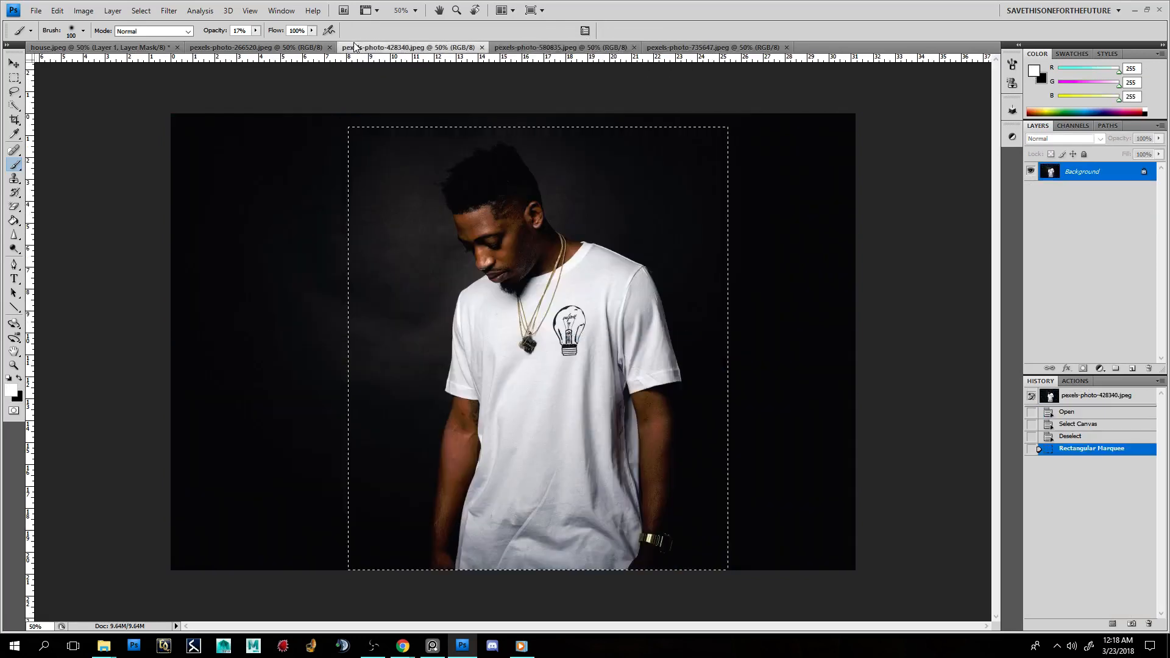
pyautogui.click(253, 47)
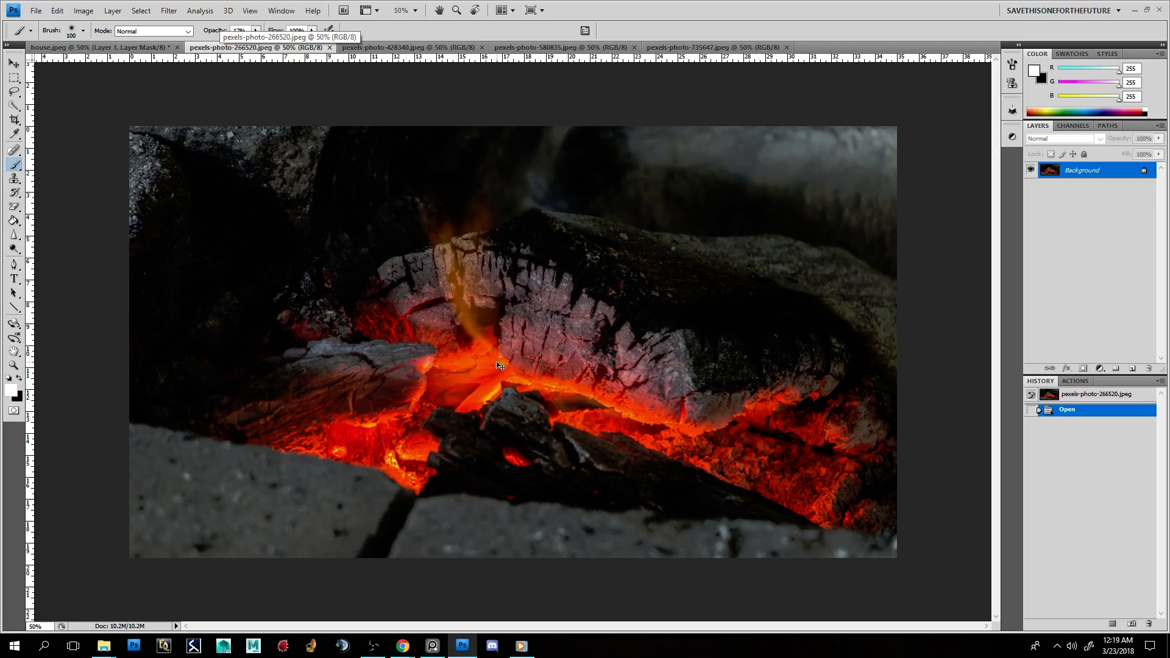
pyautogui.hotkey('ctrl', 'a')
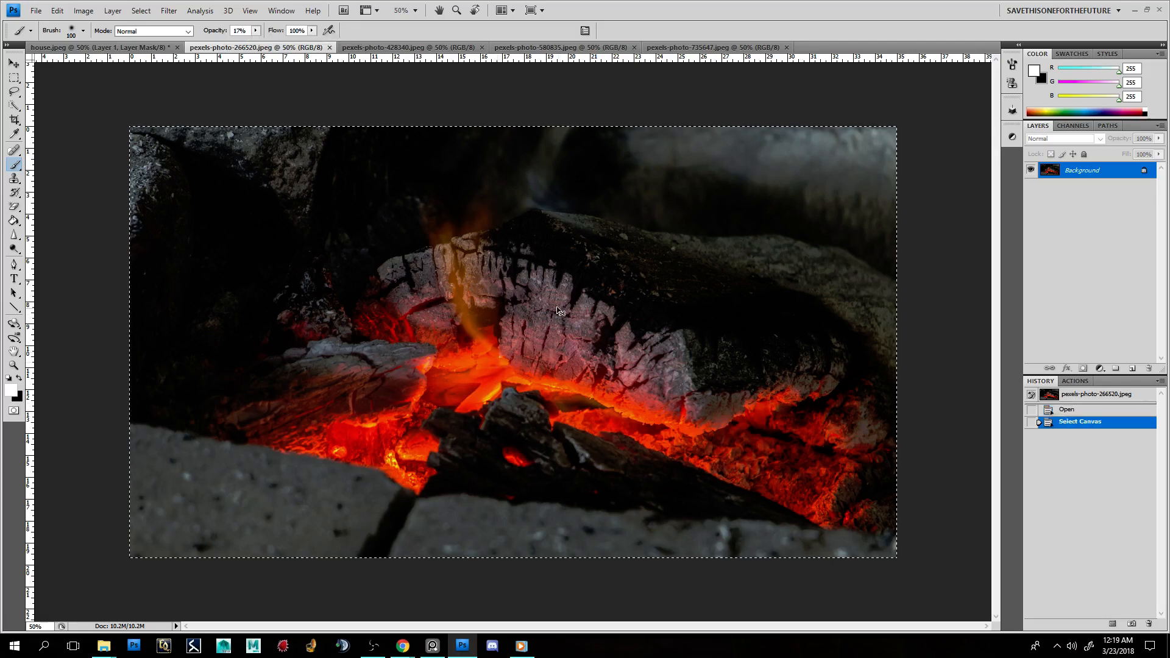
pyautogui.click(59, 10)
pyautogui.click(55, 94)
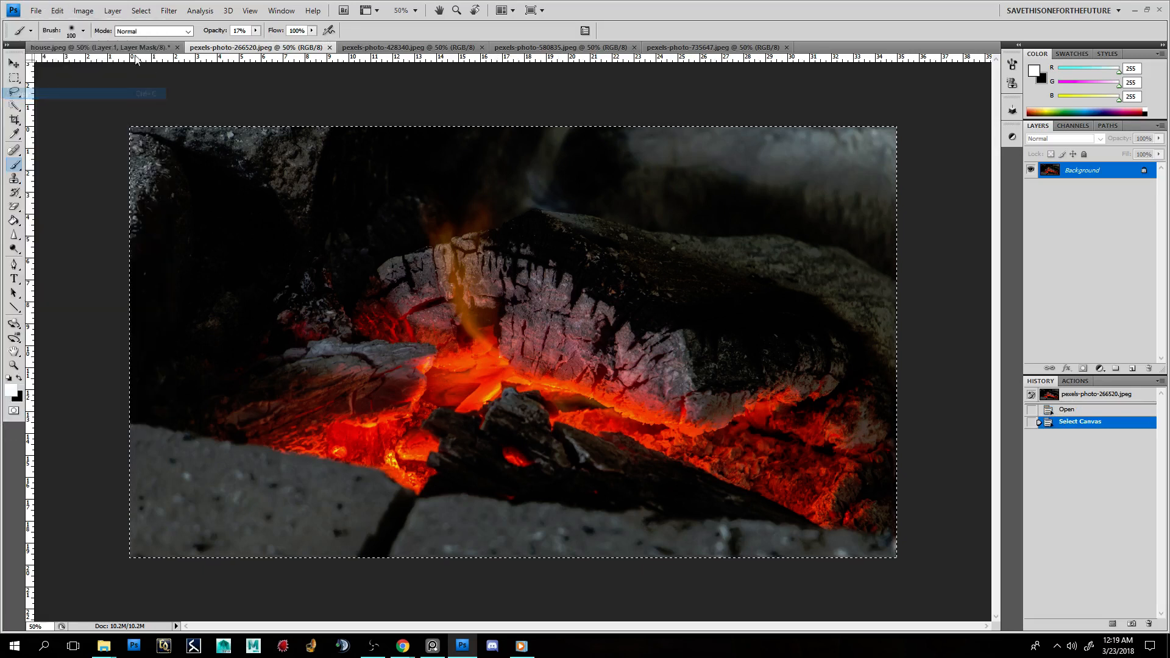
pyautogui.click(114, 48)
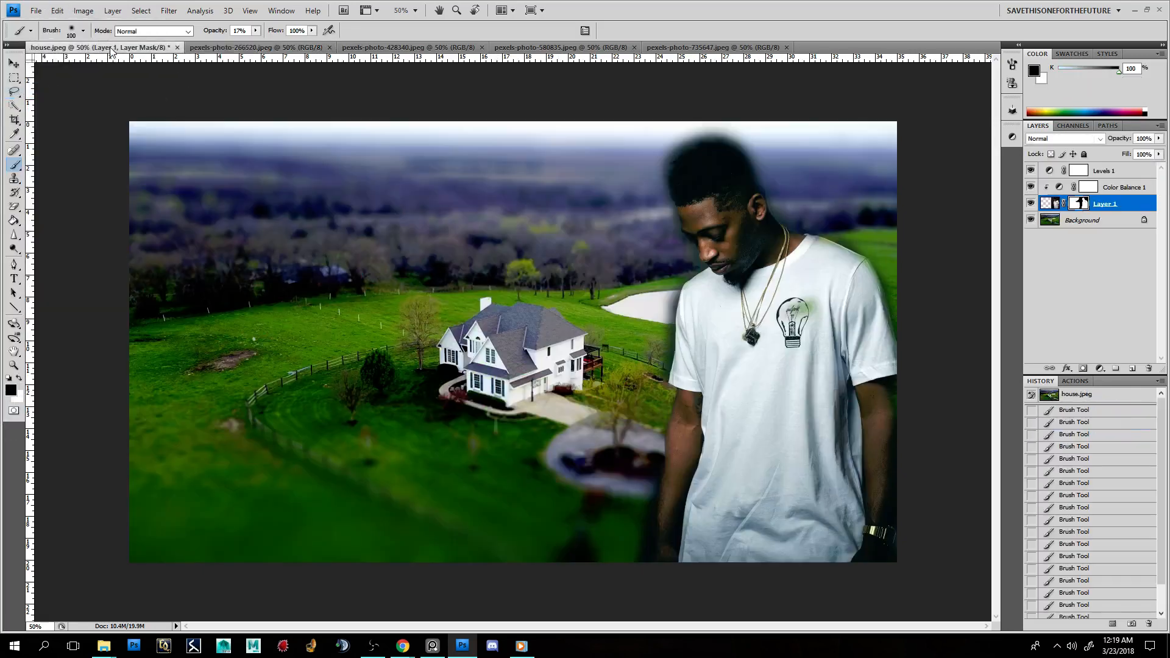
pyautogui.click(59, 10)
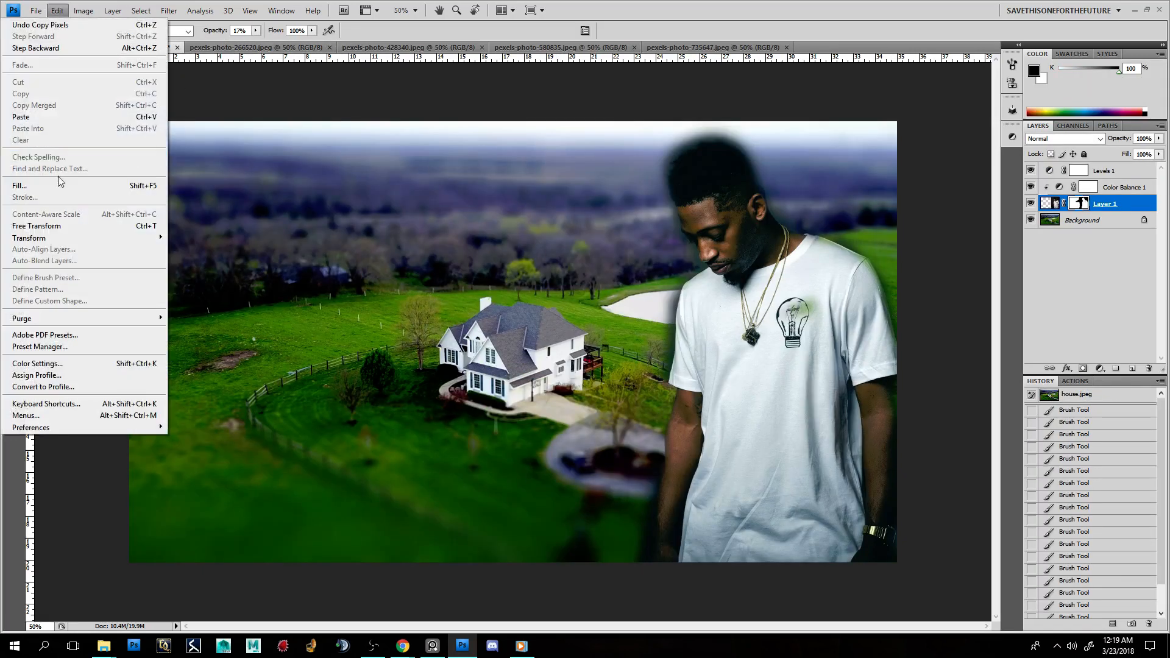
pyautogui.click(55, 117)
pyautogui.press('x')
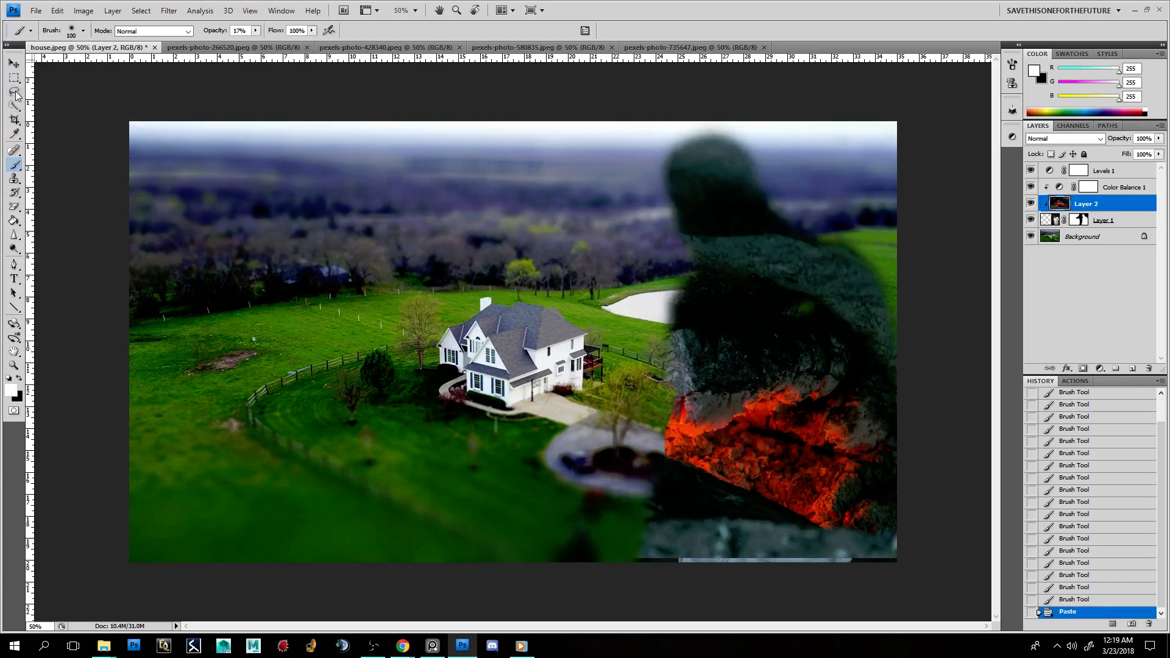
pyautogui.click(13, 63)
pyautogui.moveTo(714, 406); pyautogui.dragTo(789, 406)
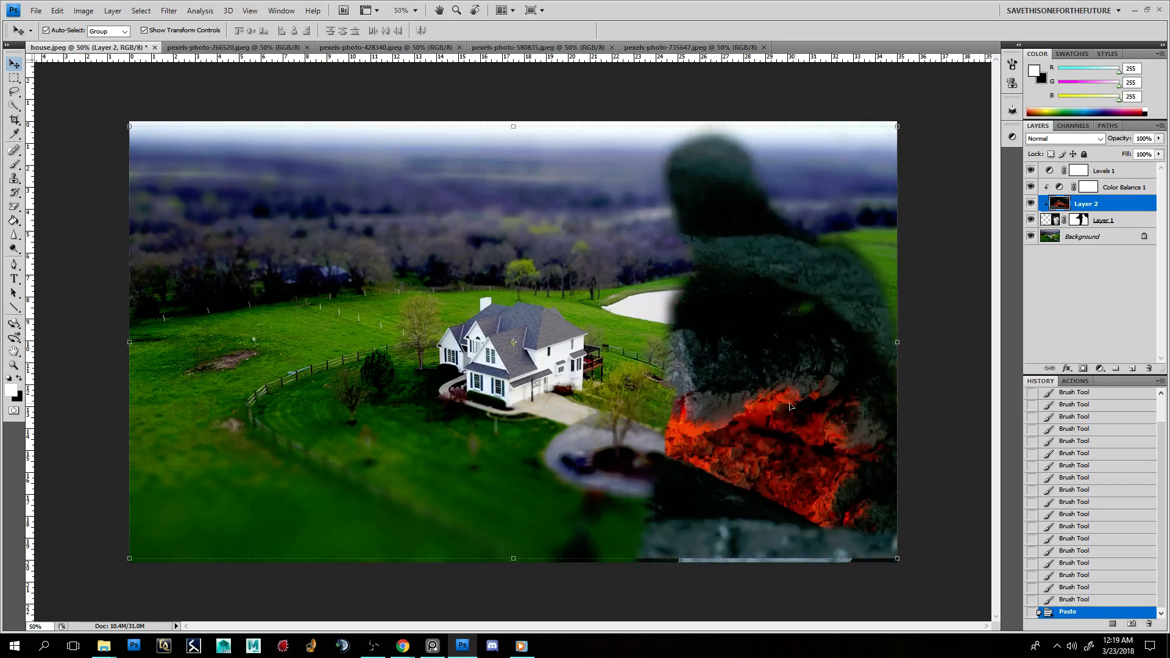
pyautogui.moveTo(844, 449); pyautogui.dragTo(910, 476)
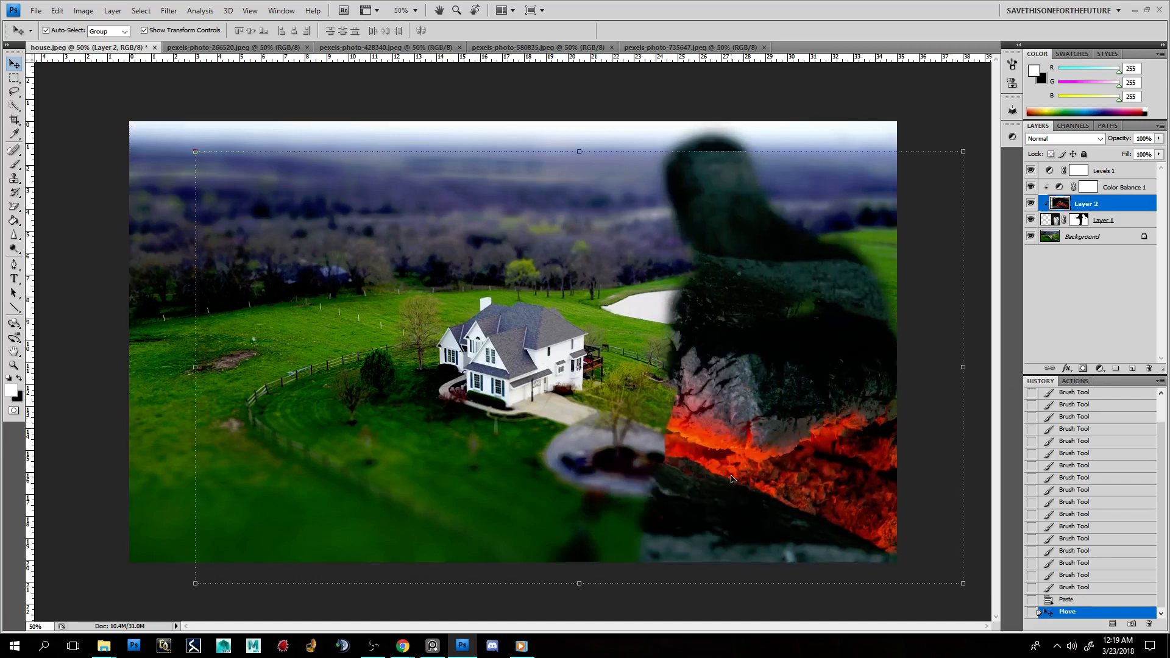
pyautogui.moveTo(737, 479); pyautogui.dragTo(817, 484)
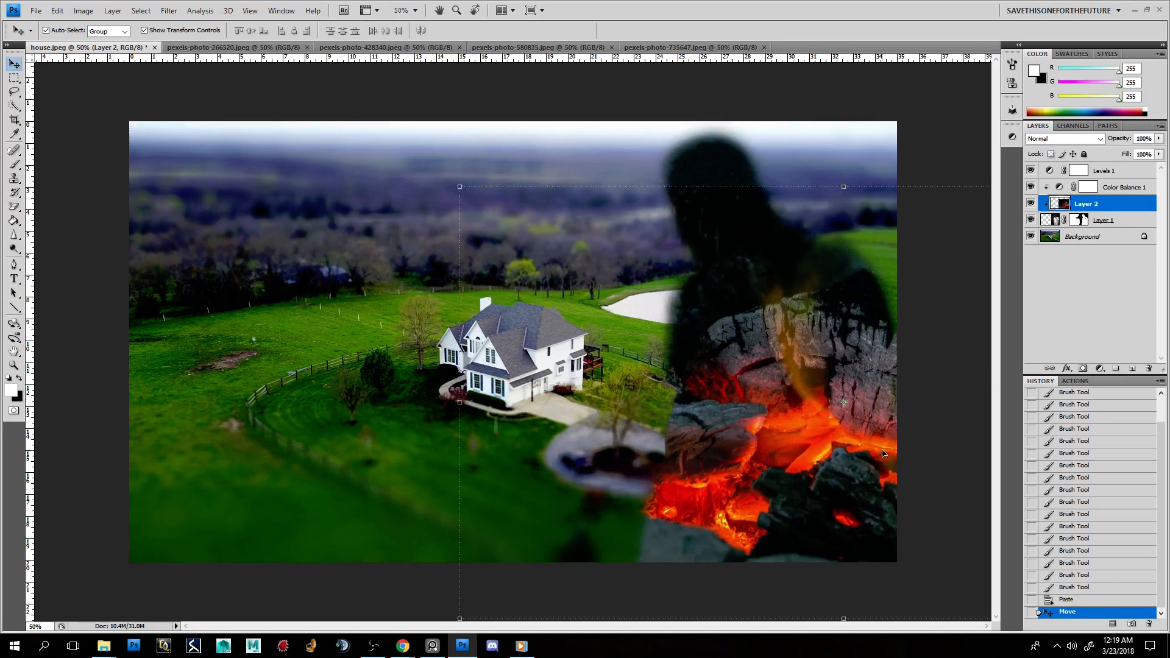
pyautogui.click(1079, 603)
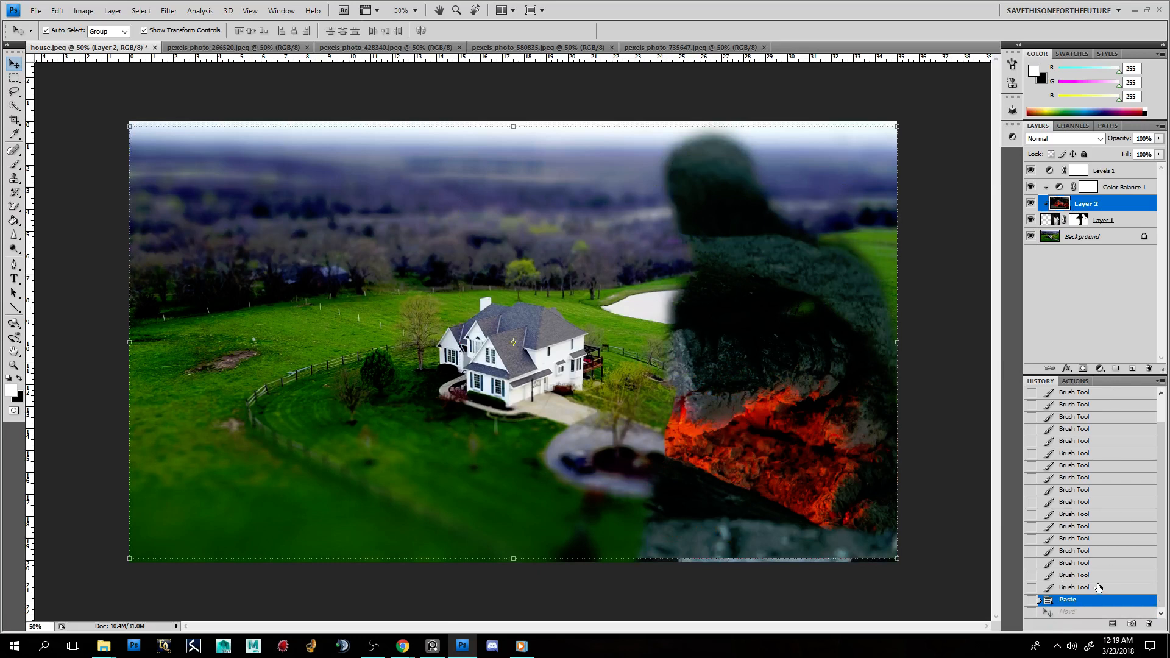
pyautogui.click(1079, 588)
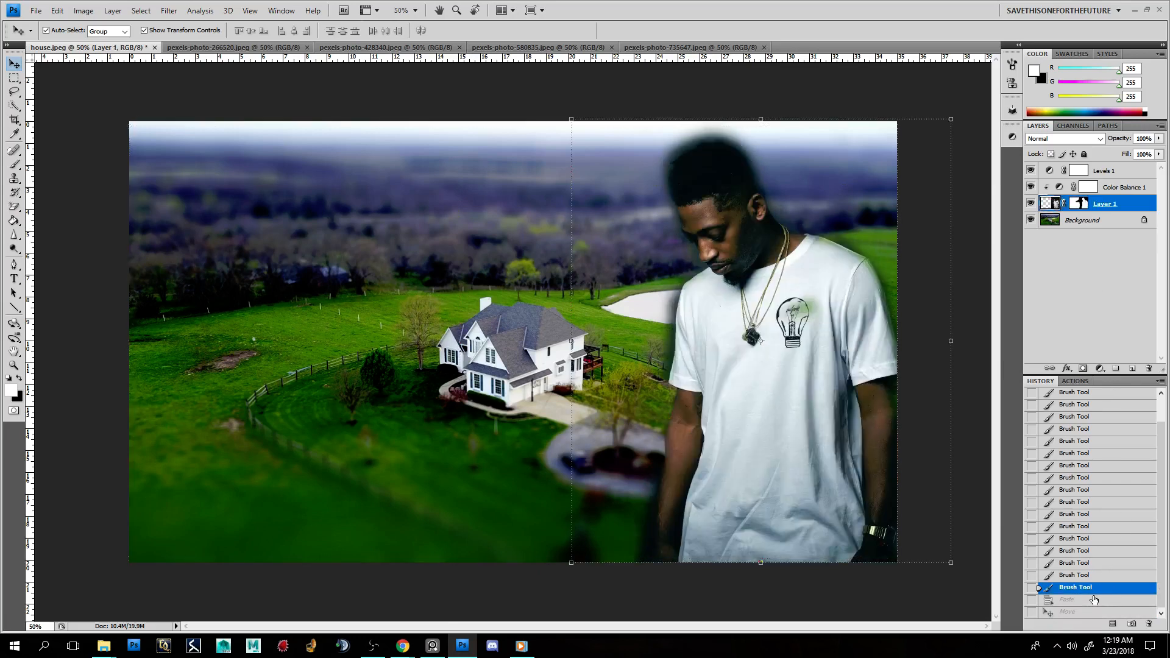
# Step: Paste the copied embers image as a new layer above the Levels 1 adjustment layer
pyautogui.click(1111, 173)
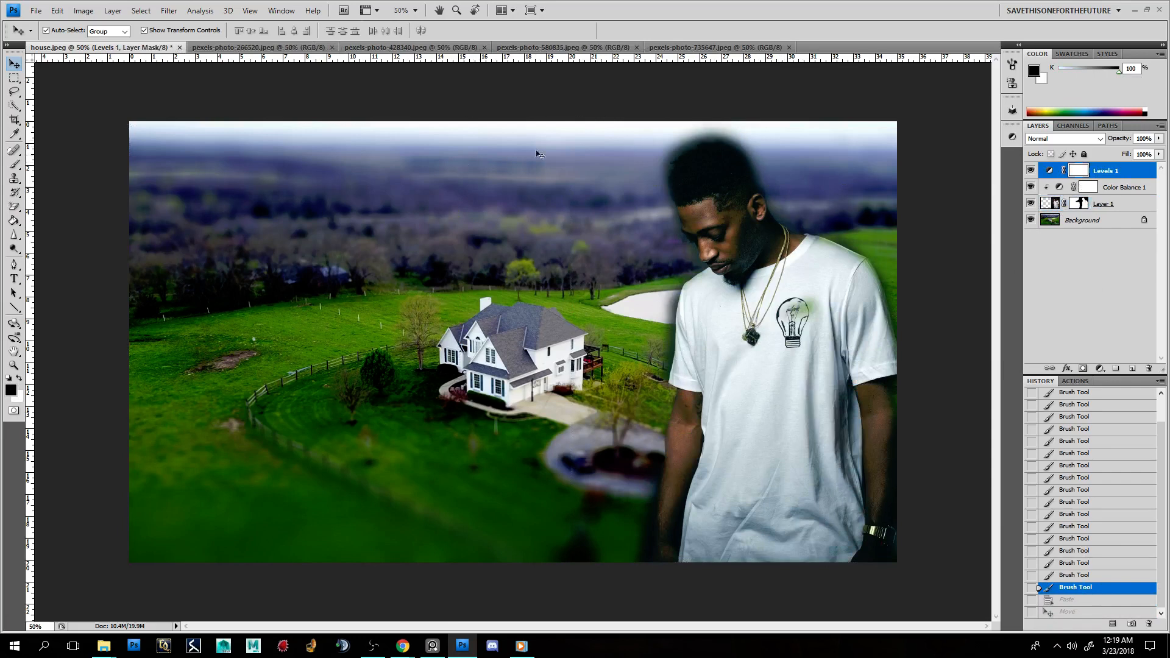
pyautogui.click(36, 10)
pyautogui.moveTo(57, 10)
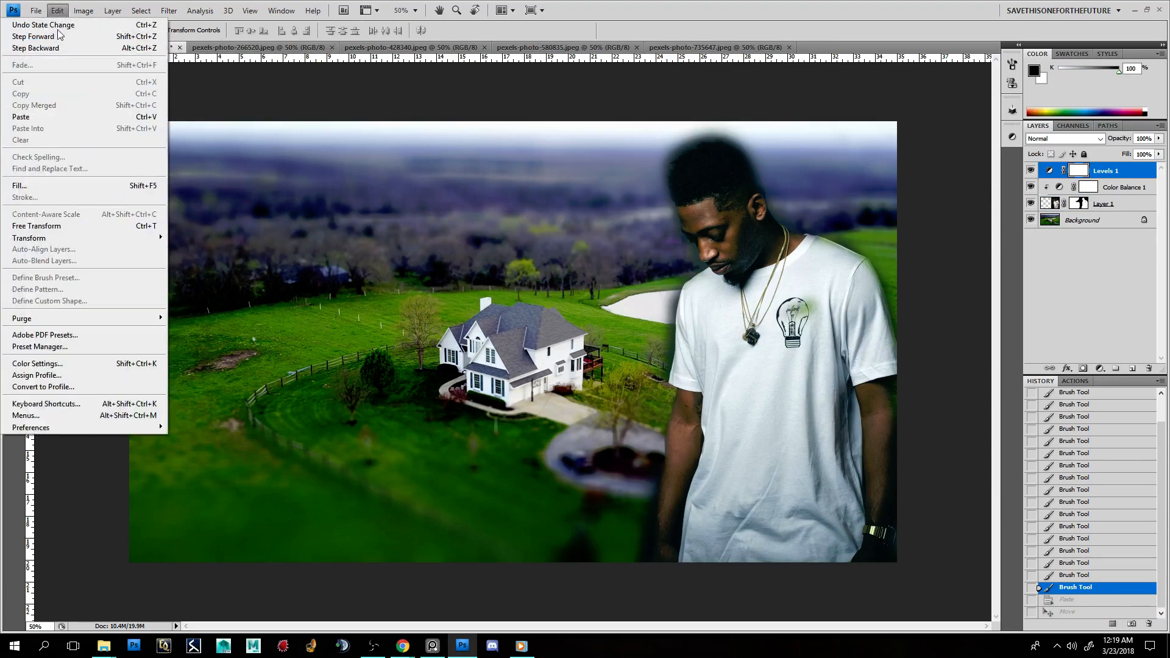
pyautogui.click(73, 120)
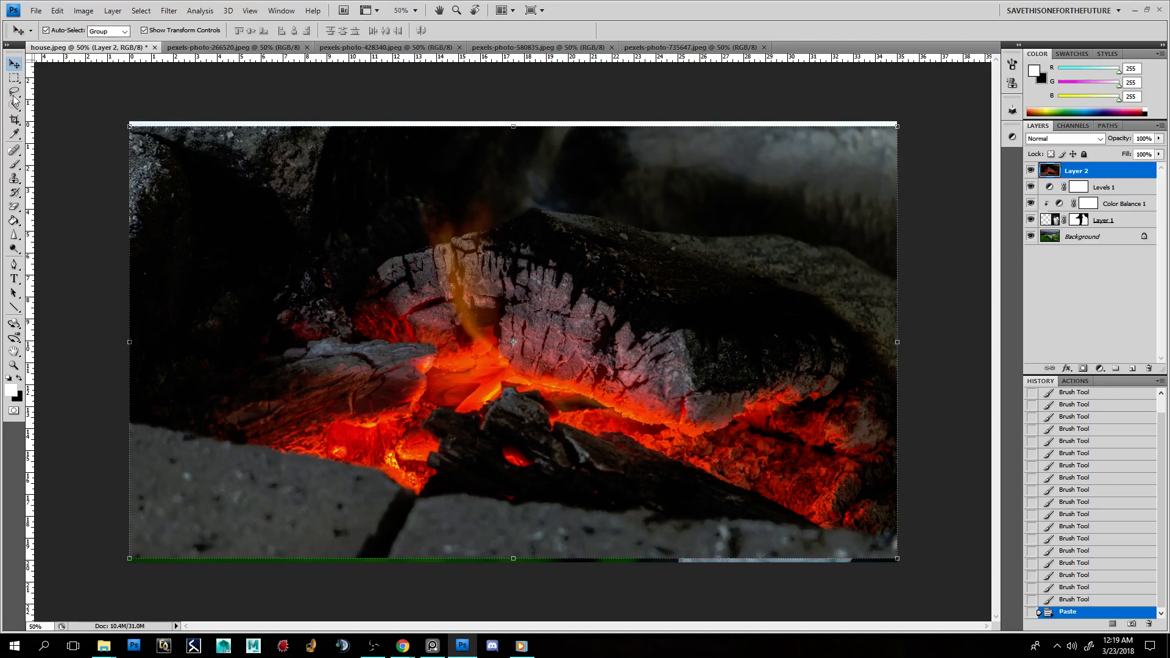
# Step: Select the entire canvas on the pasted embers layer
pyautogui.click(14, 78)
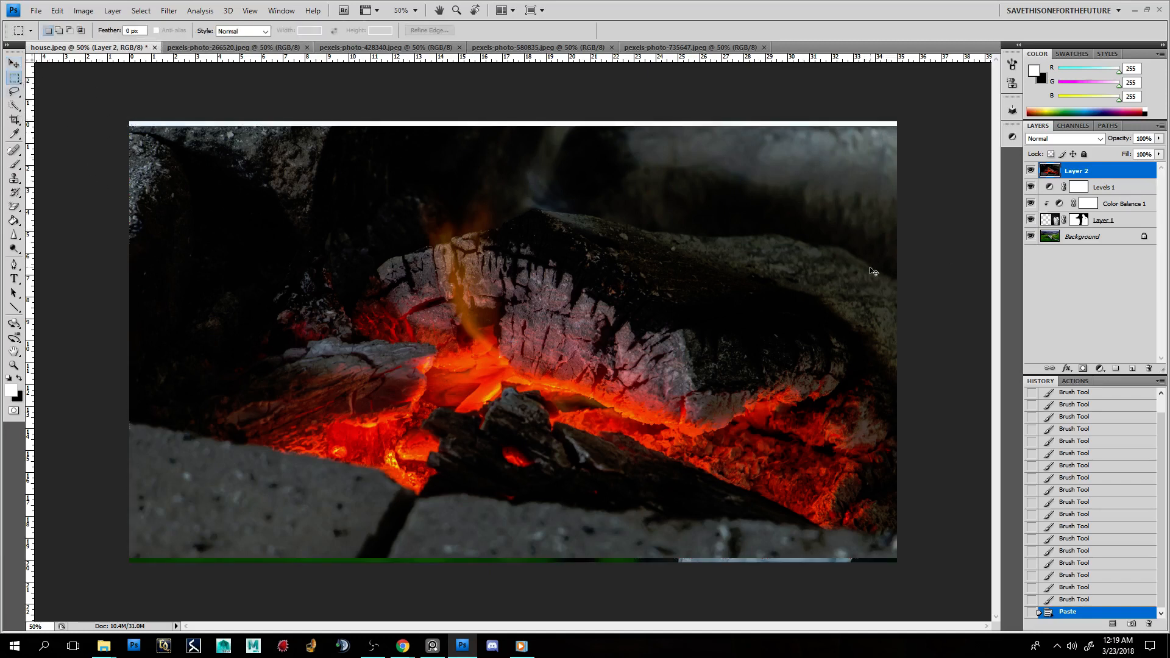
pyautogui.hotkey('ctrl', 'a')
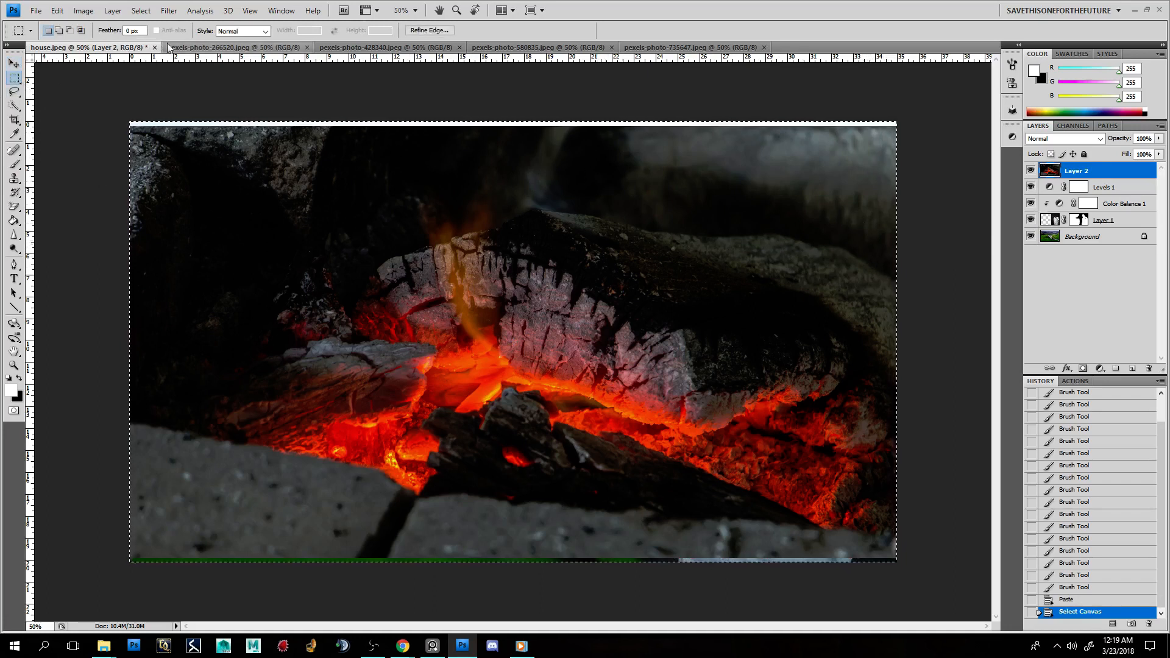
pyautogui.click(141, 11)
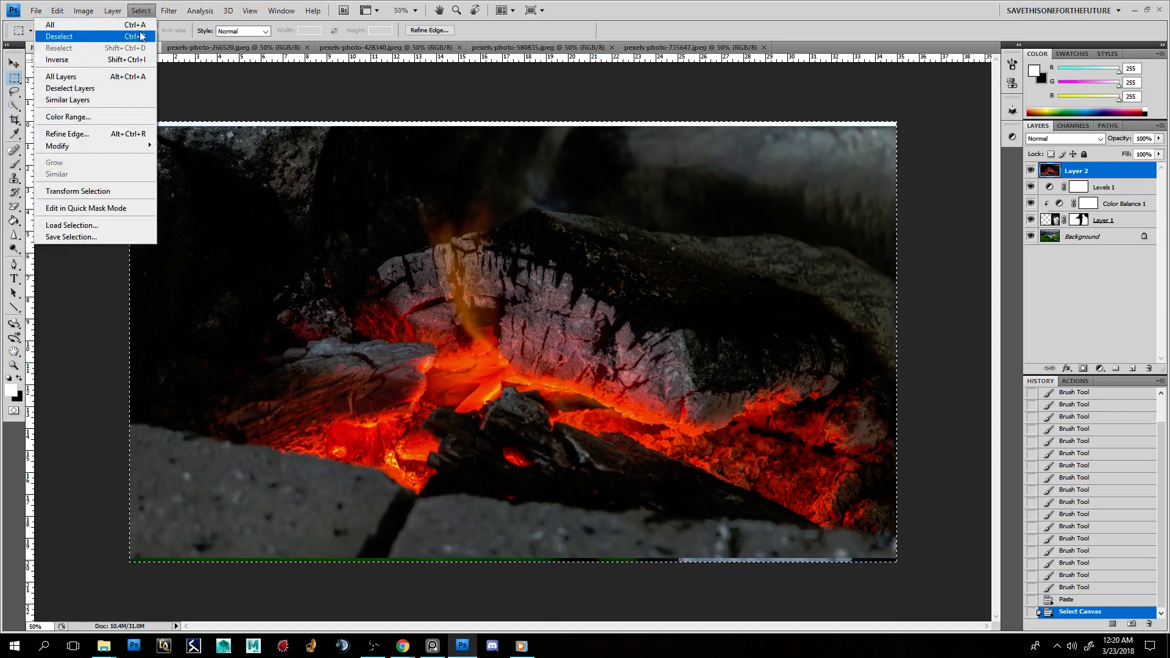
pyautogui.click(143, 11)
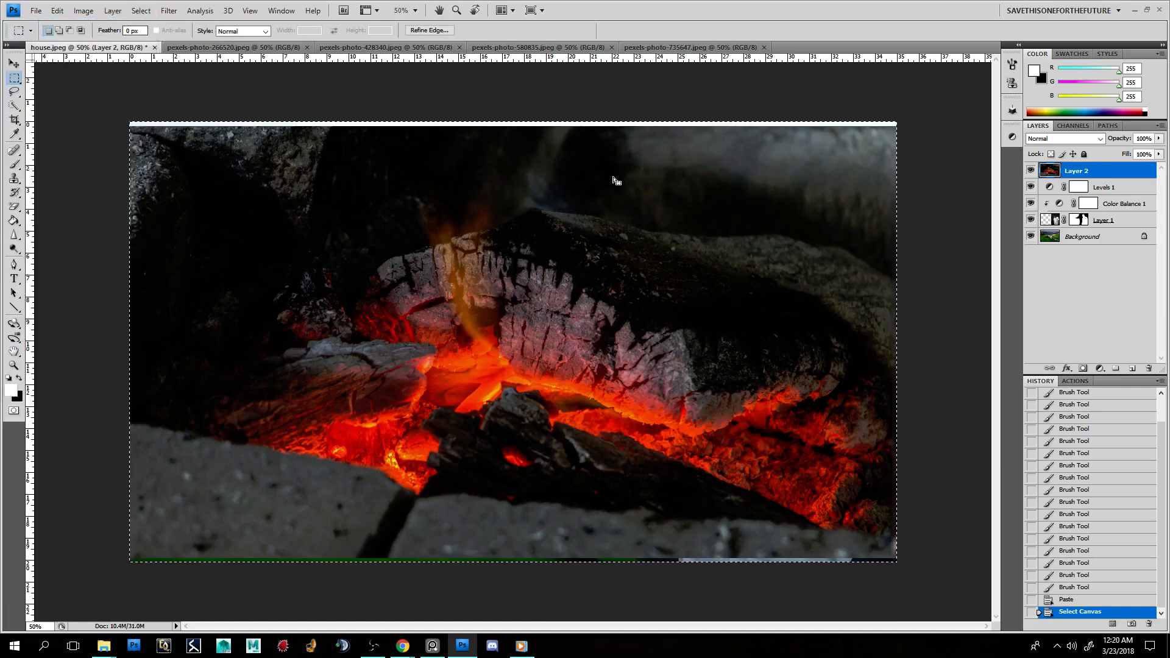
# Step: Scale the embers layer proportionally to about 63% and place it over the lower-left part of the house scene
pyautogui.click(13, 63)
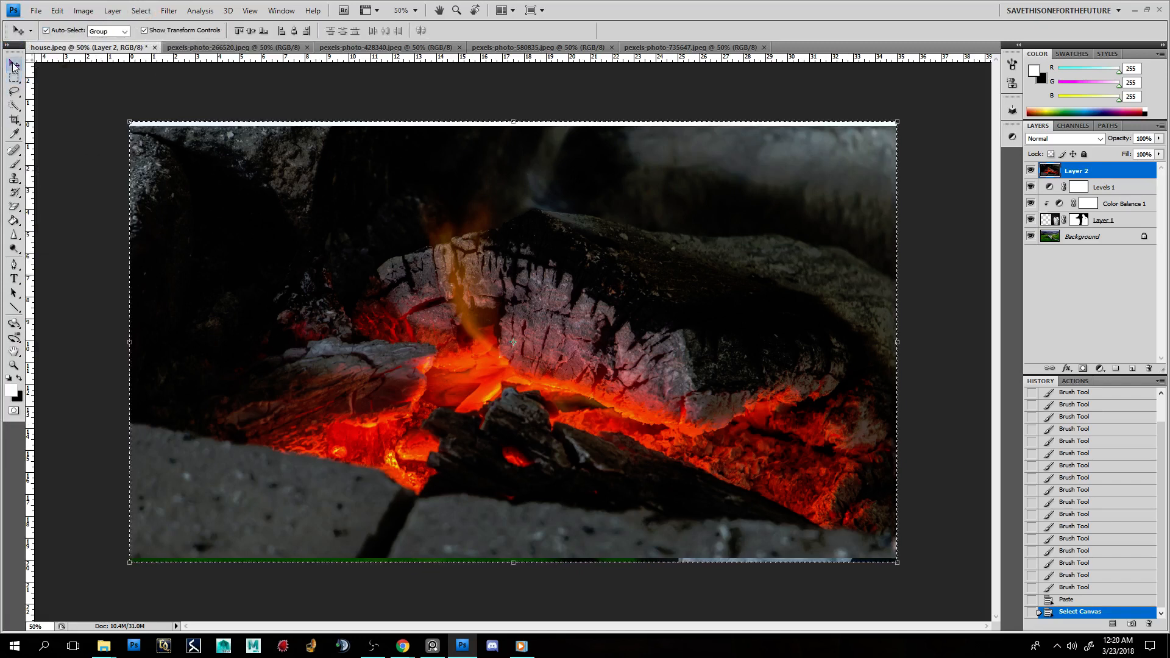
pyautogui.click(59, 11)
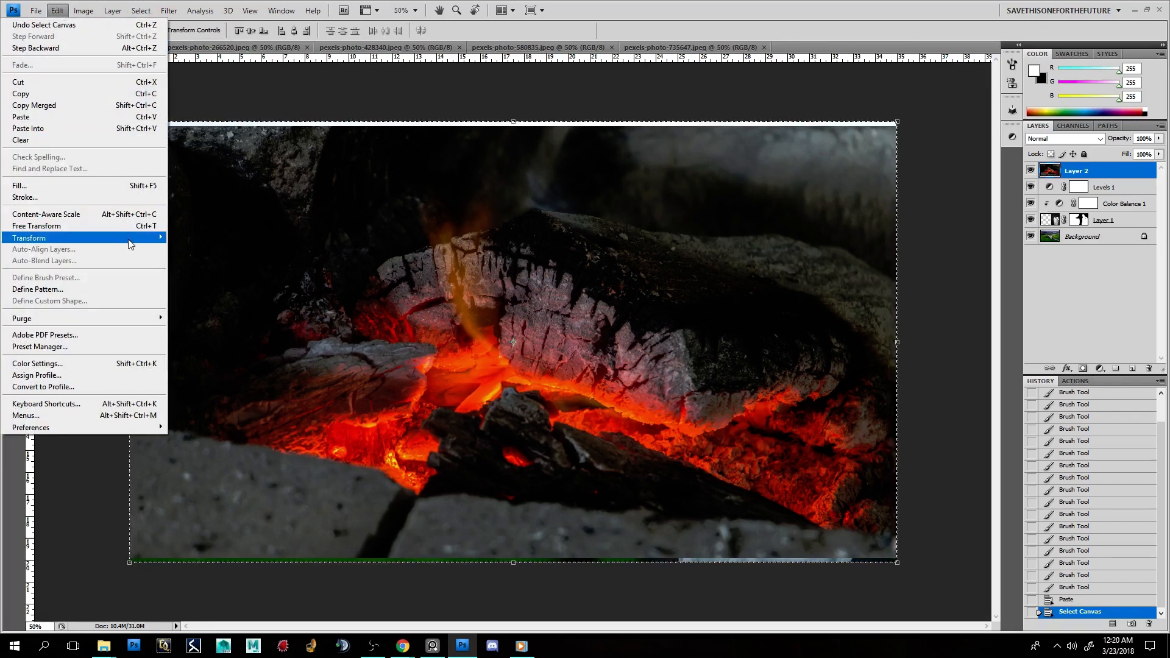
pyautogui.moveTo(139, 239)
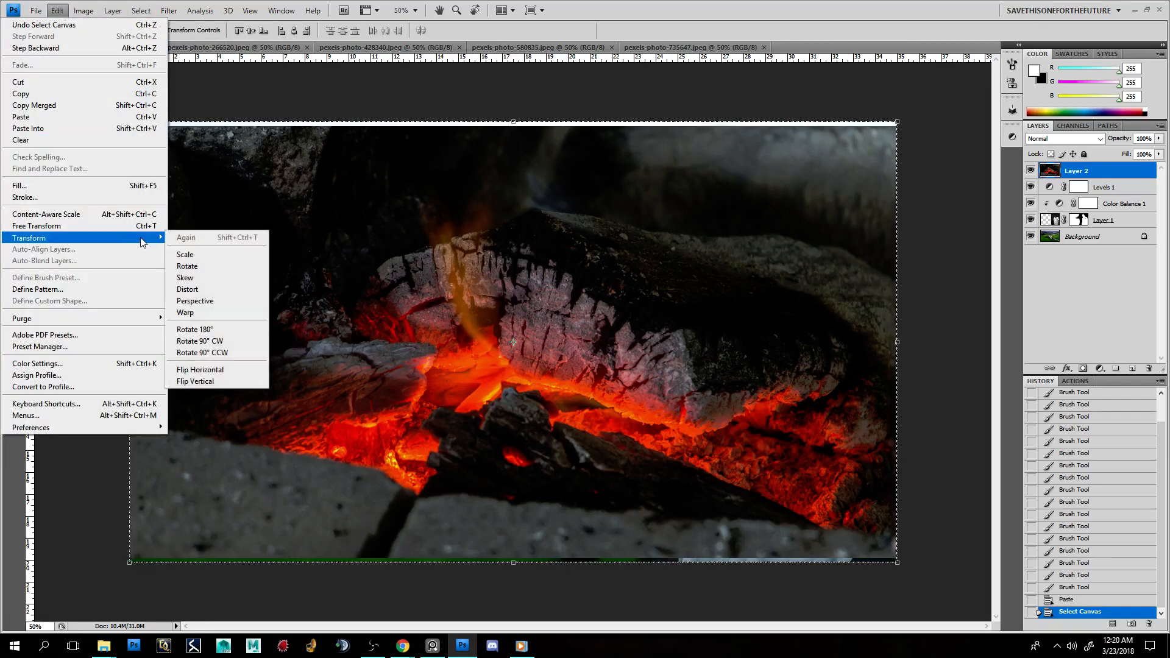
pyautogui.click(216, 251)
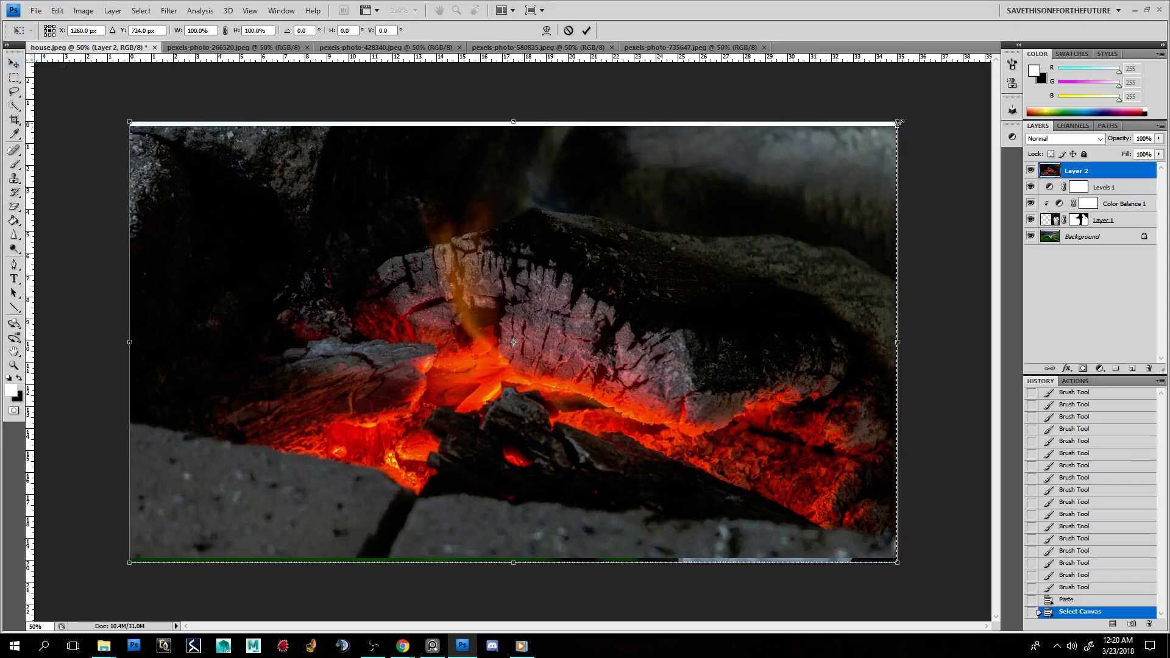
pyautogui.moveTo(898, 122); pyautogui.dragTo(501, 257)
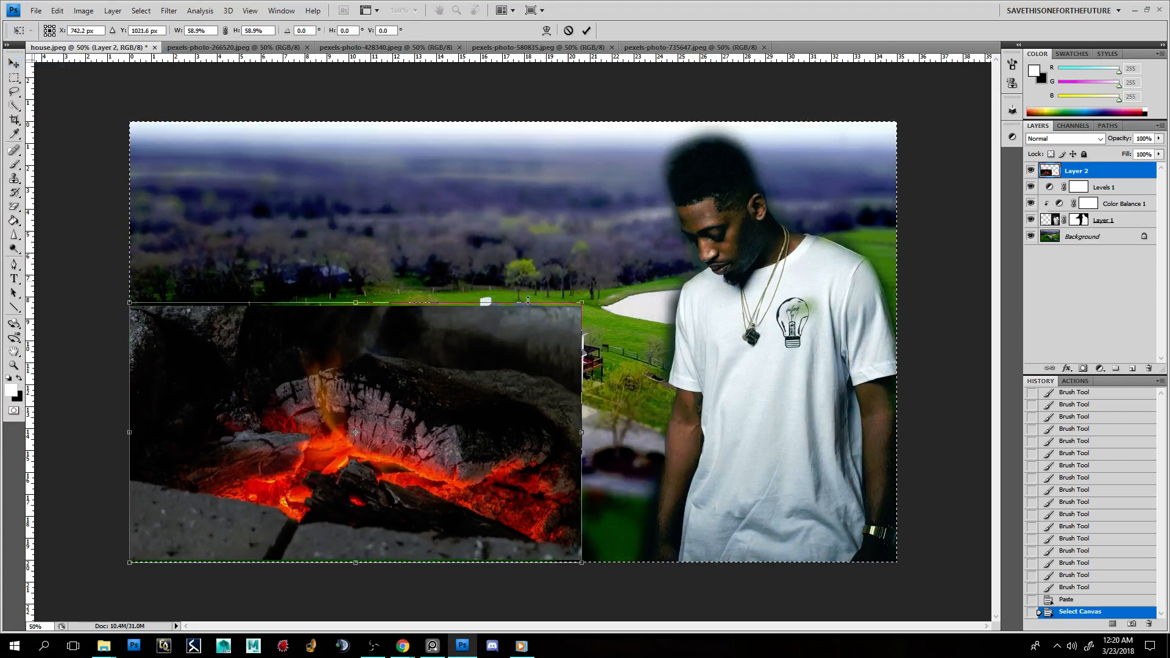
pyautogui.moveTo(469, 329)
pyautogui.mouseDown()
pyautogui.moveTo(522, 402)
pyautogui.moveTo(474, 350)
pyautogui.mouseUp()
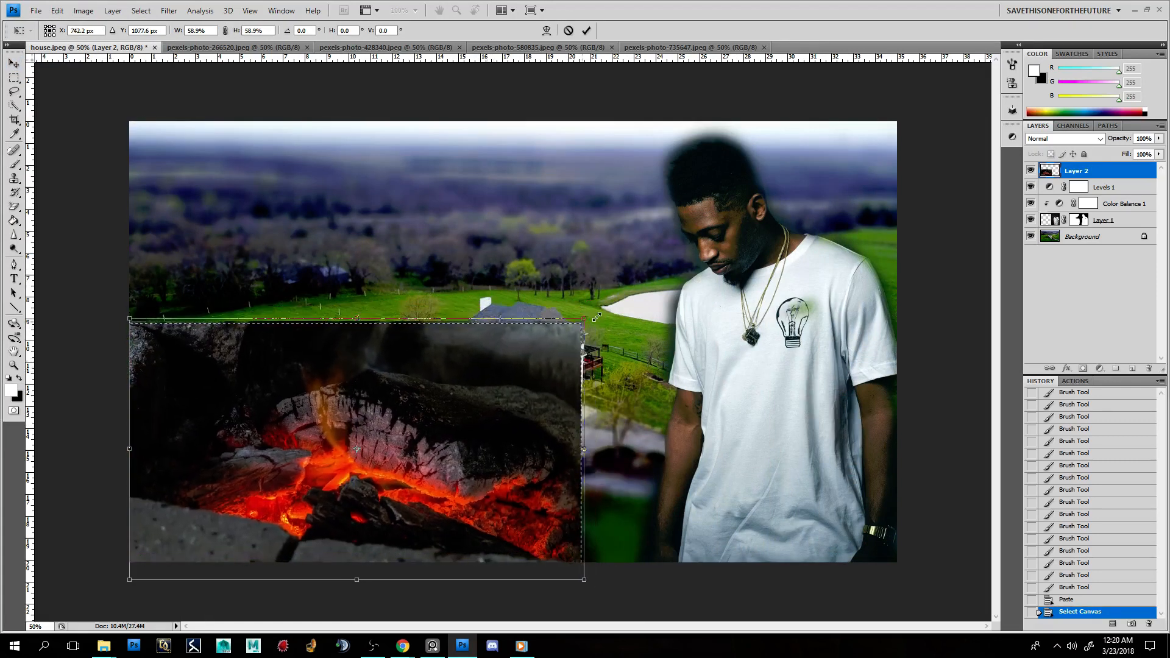
pyautogui.moveTo(582, 320); pyautogui.dragTo(623, 295)
pyautogui.moveTo(563, 342)
pyautogui.mouseDown()
pyautogui.moveTo(549, 394)
pyautogui.moveTo(556, 361)
pyautogui.mouseUp()
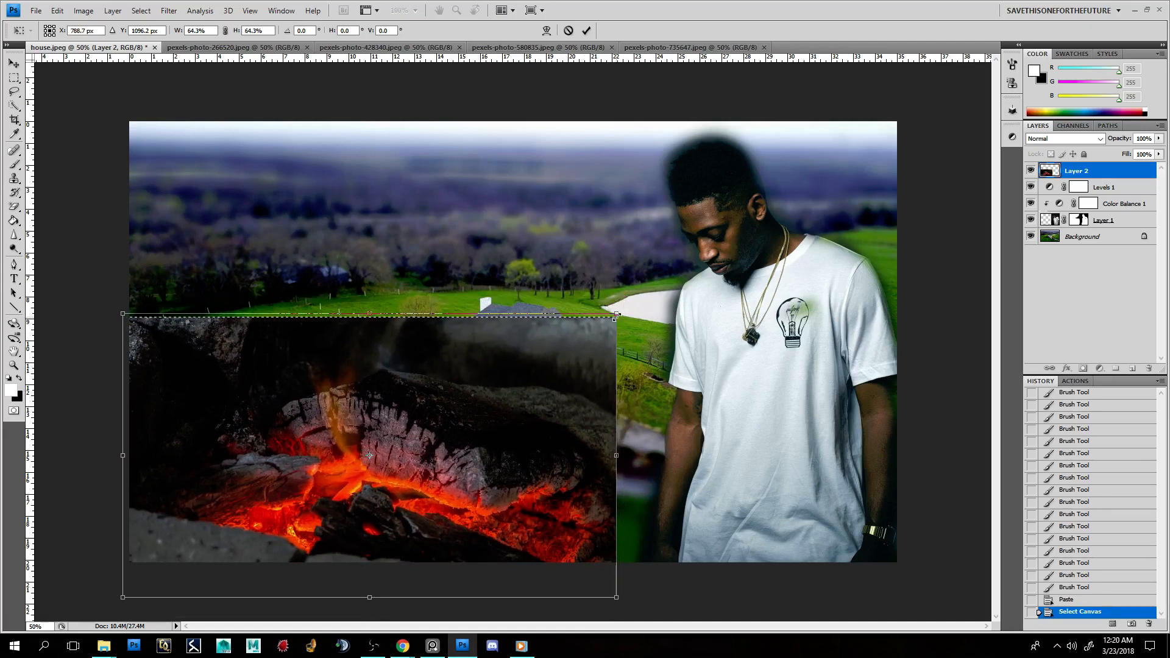
# Step: Rotate the embers layer about 8.1° clockwise, position it over the lower-left field and the front of the house, and apply the transform
pyautogui.click(57, 10)
pyautogui.moveTo(121, 239)
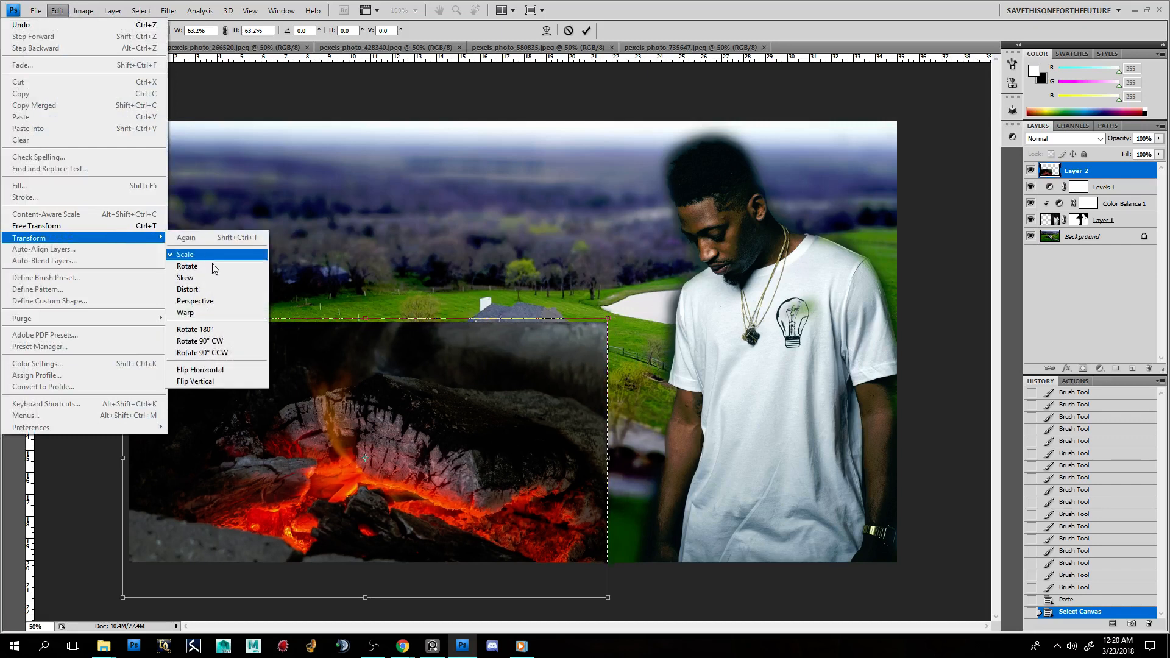
pyautogui.click(208, 255)
pyautogui.moveTo(618, 312); pyautogui.dragTo(644, 354)
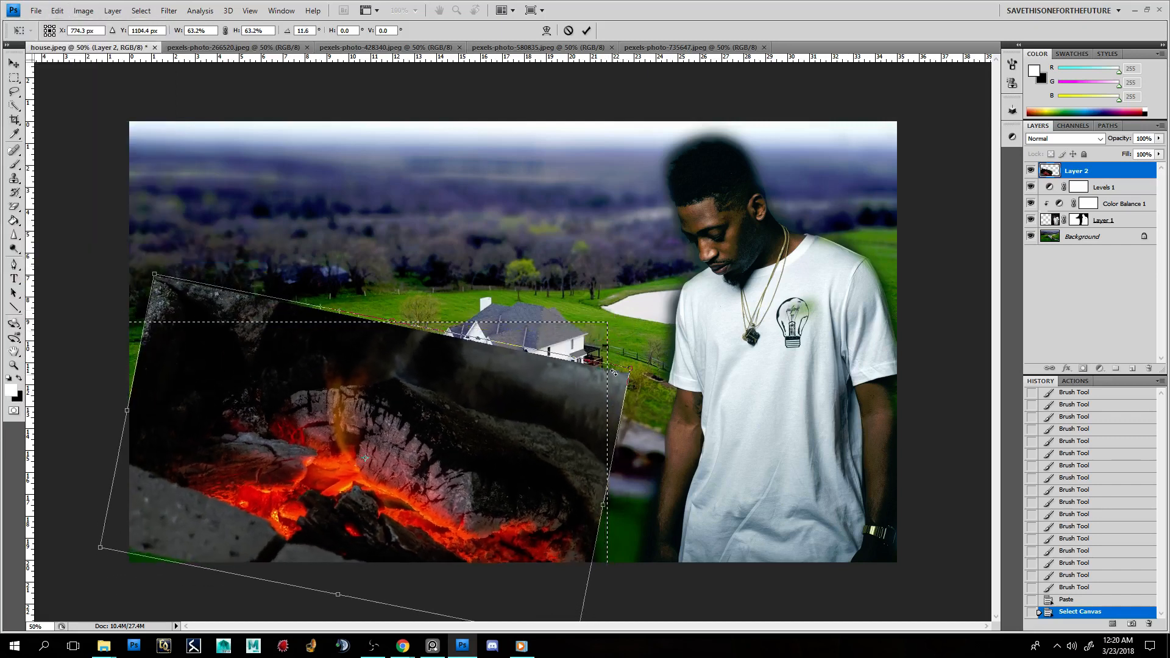
pyautogui.moveTo(468, 497)
pyautogui.mouseDown()
pyautogui.moveTo(413, 577)
pyautogui.moveTo(464, 487)
pyautogui.mouseUp()
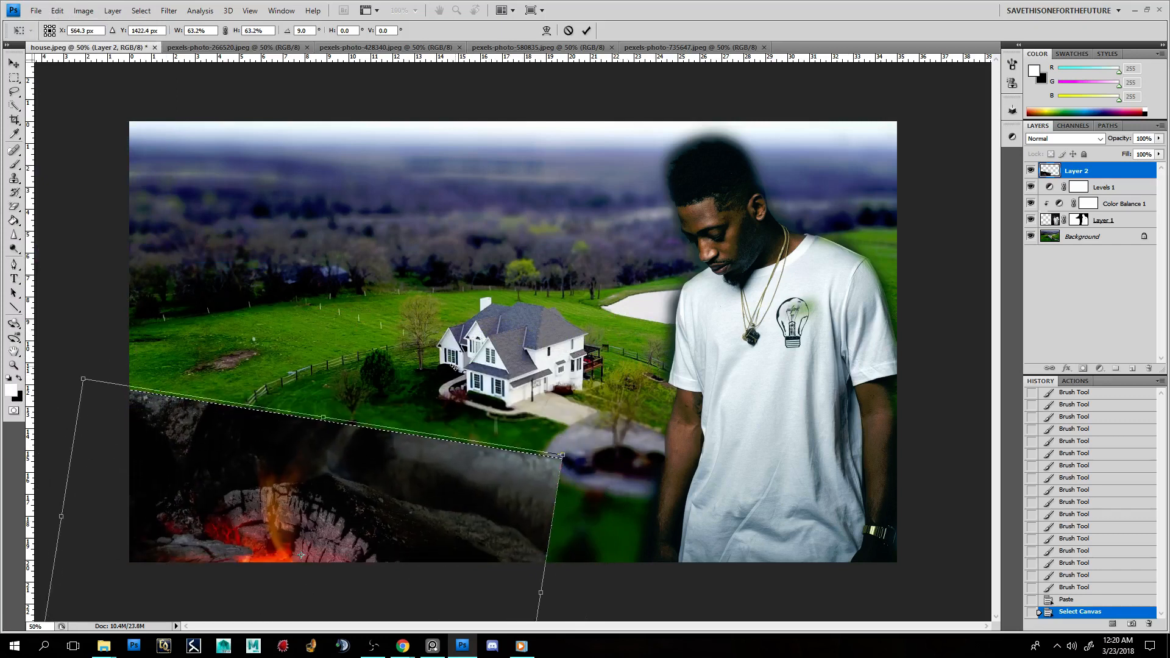
pyautogui.moveTo(372, 486); pyautogui.dragTo(424, 394)
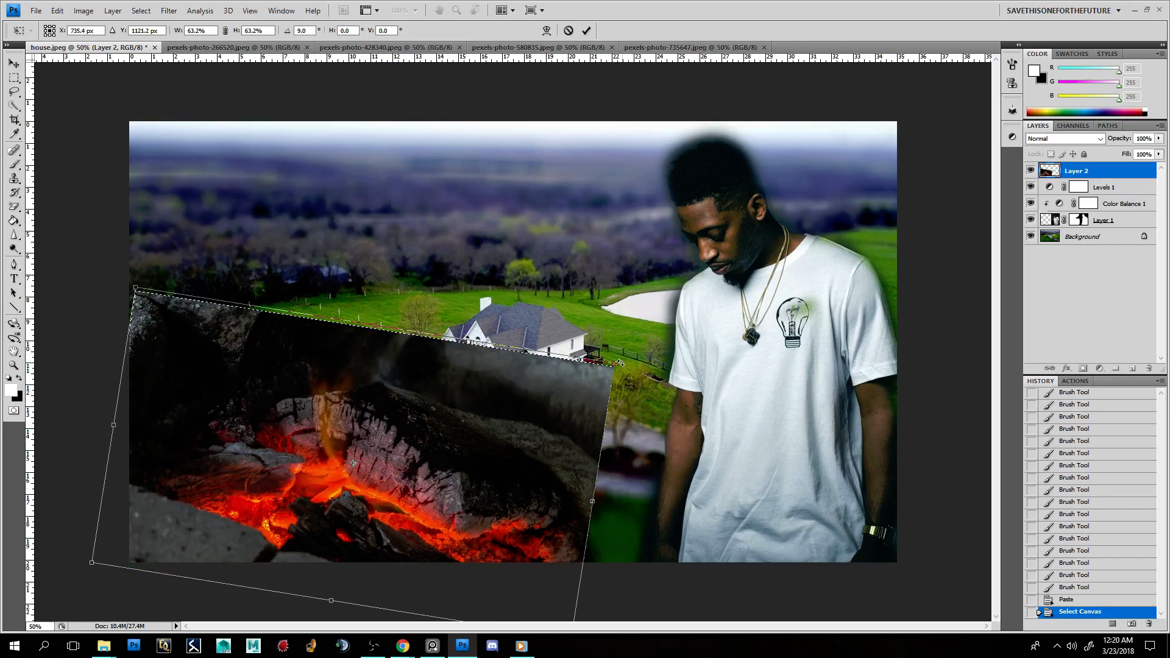
pyautogui.moveTo(620, 363); pyautogui.dragTo(617, 358)
pyautogui.moveTo(467, 407)
pyautogui.mouseDown()
pyautogui.moveTo(491, 402)
pyautogui.moveTo(471, 408)
pyautogui.mouseUp()
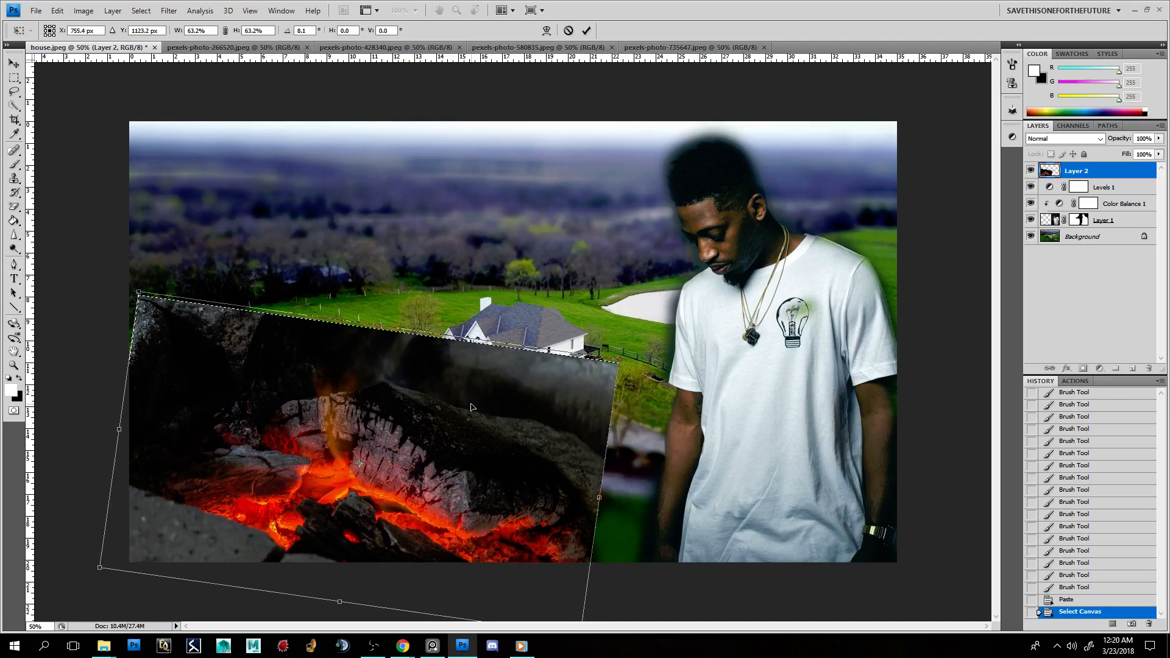
pyautogui.press('Return')
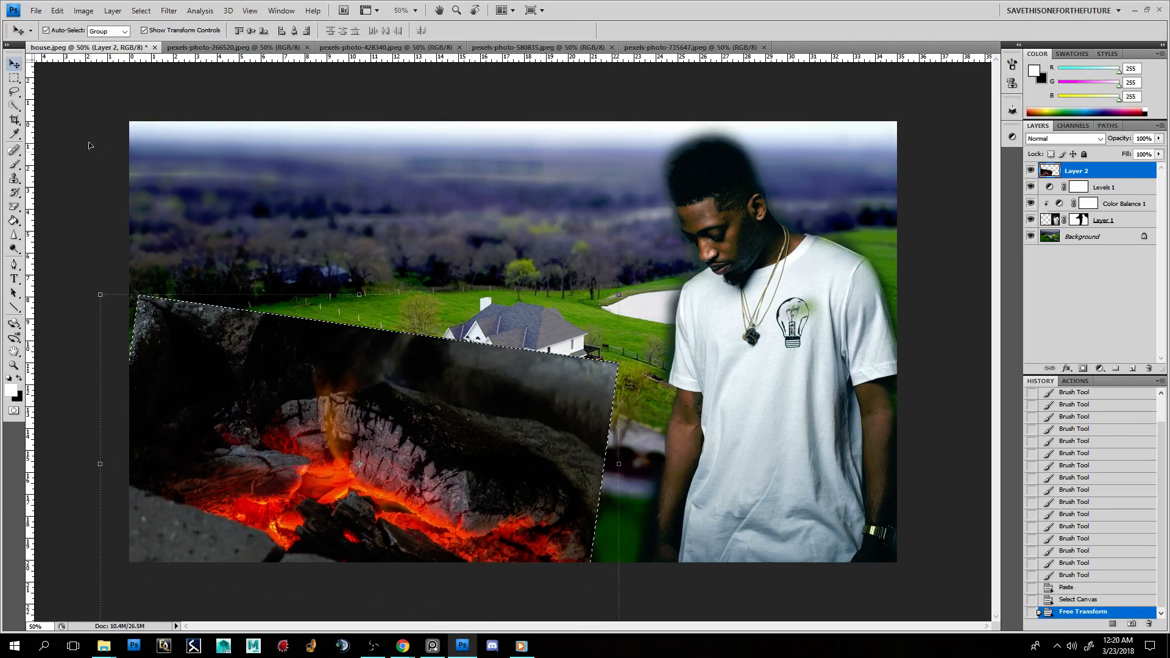
# Step: Clear the canvas selection and add a layer mask to the embers layer
pyautogui.click(14, 78)
pyautogui.click(67, 77)
pyautogui.hotkey('ctrl', 'd')
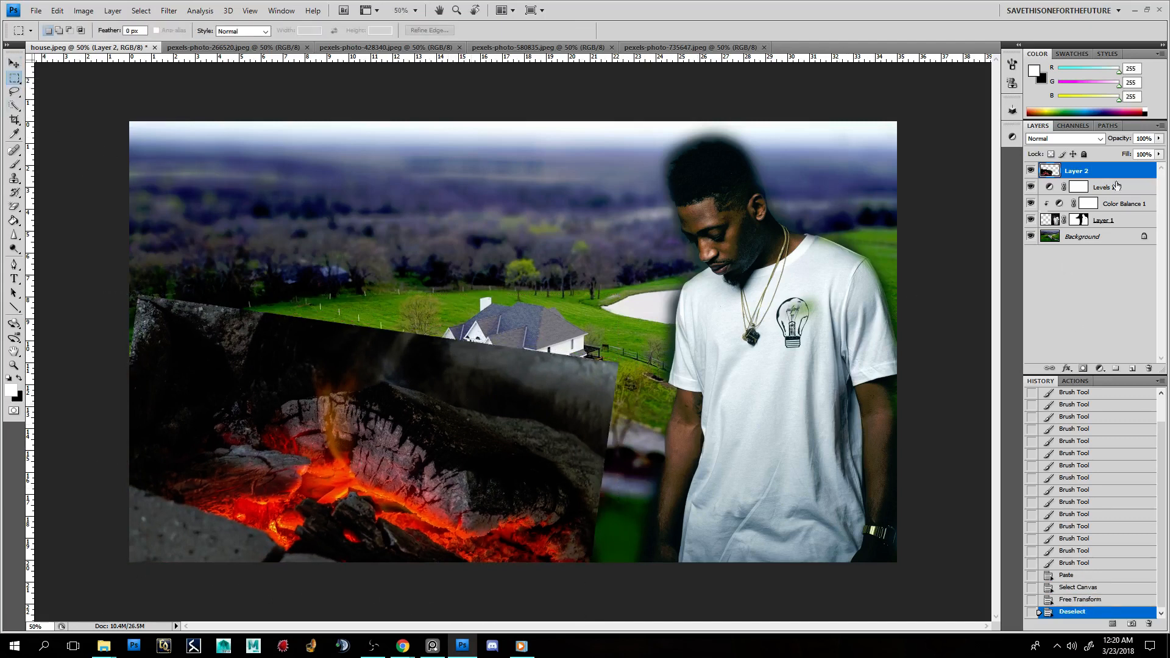
pyautogui.click(1083, 368)
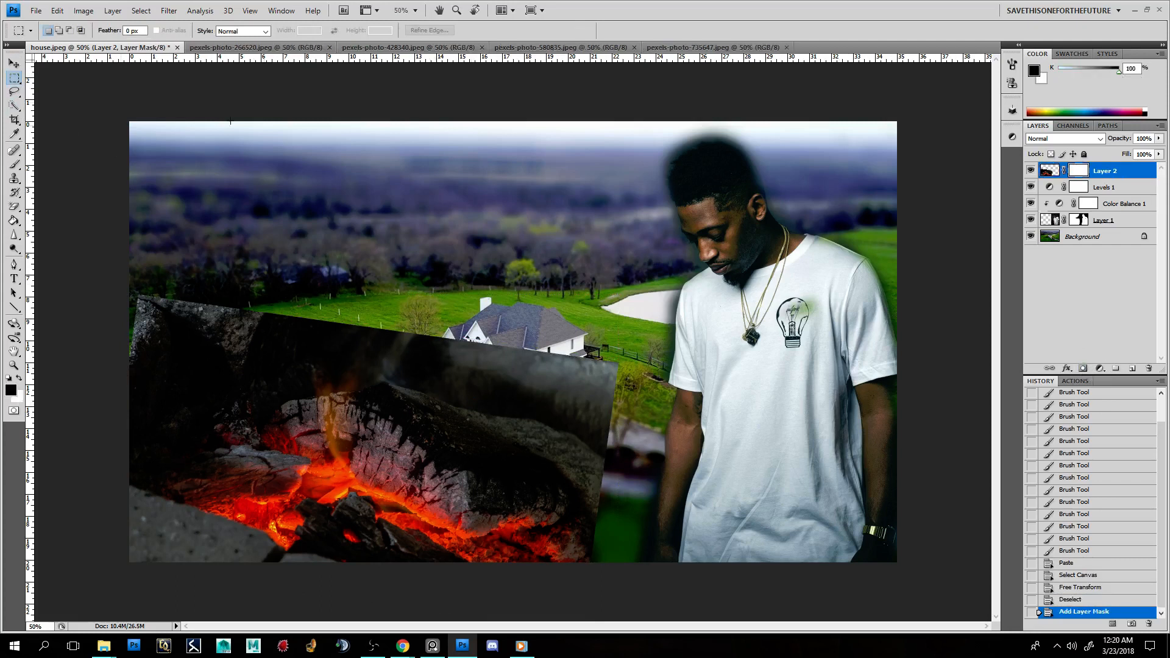
# Step: Mask out the upper part of the embers layer around the house and field with a soft black 246 px brush at 84% opacity
pyautogui.click(14, 178)
pyautogui.click(14, 164)
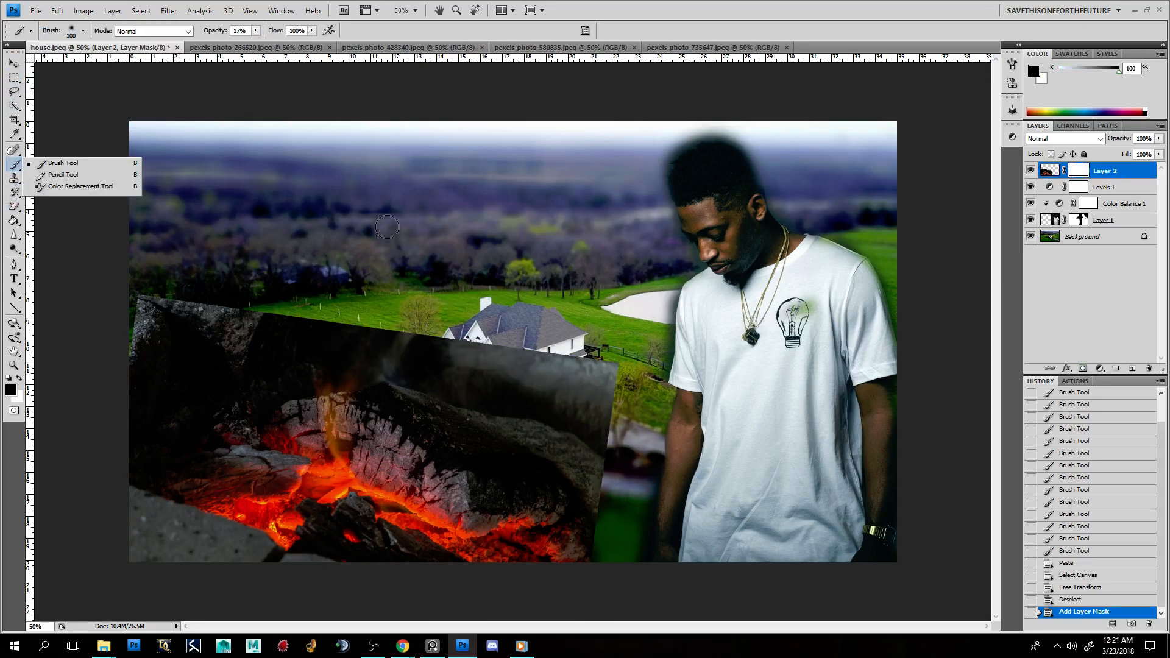
pyautogui.rightClick(350, 213)
pyautogui.moveTo(440, 231); pyautogui.dragTo(452, 230)
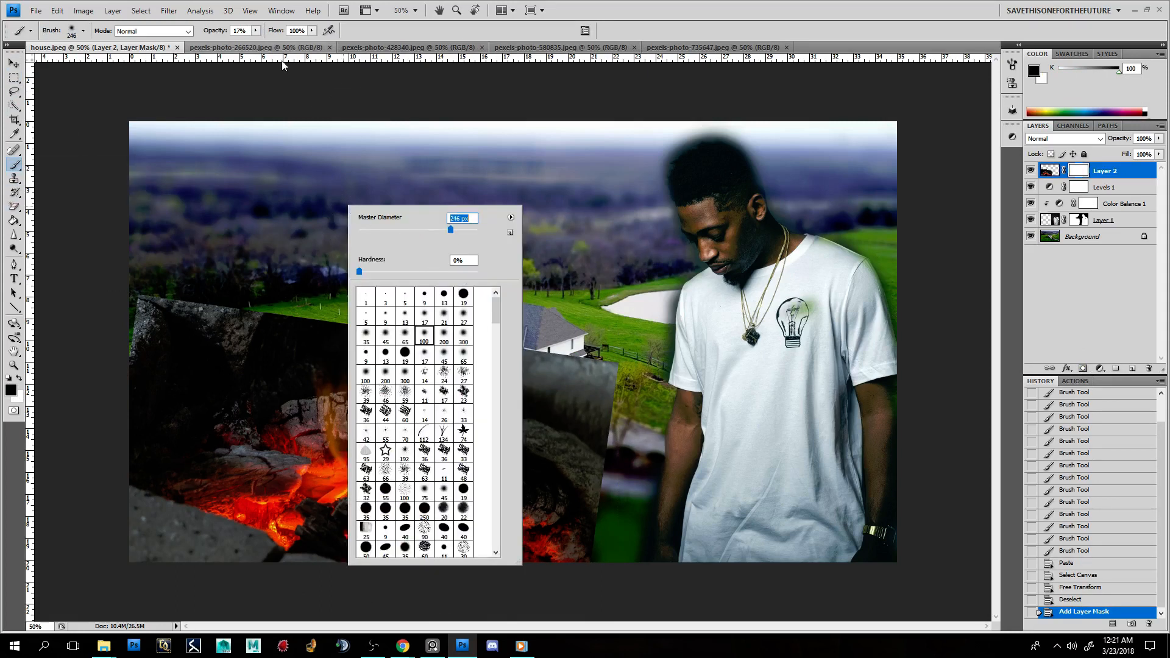
pyautogui.click(255, 31)
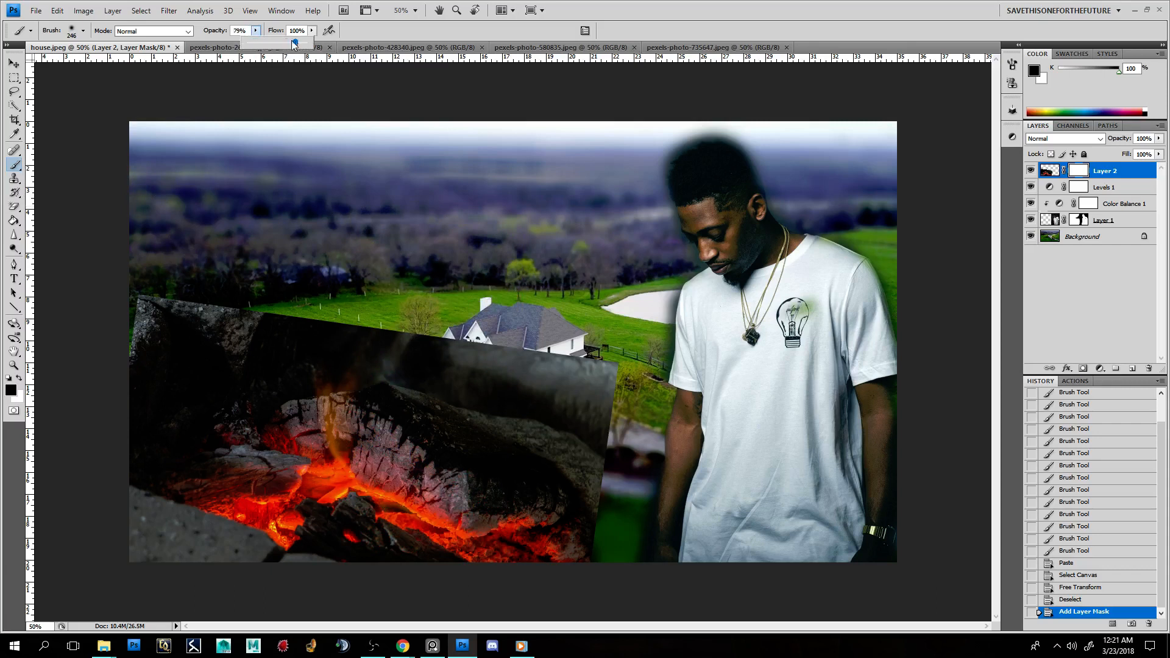
pyautogui.moveTo(293, 41); pyautogui.dragTo(298, 47)
pyautogui.moveTo(247, 307)
pyautogui.mouseDown()
pyautogui.moveTo(165, 317)
pyautogui.moveTo(258, 305)
pyautogui.mouseUp()
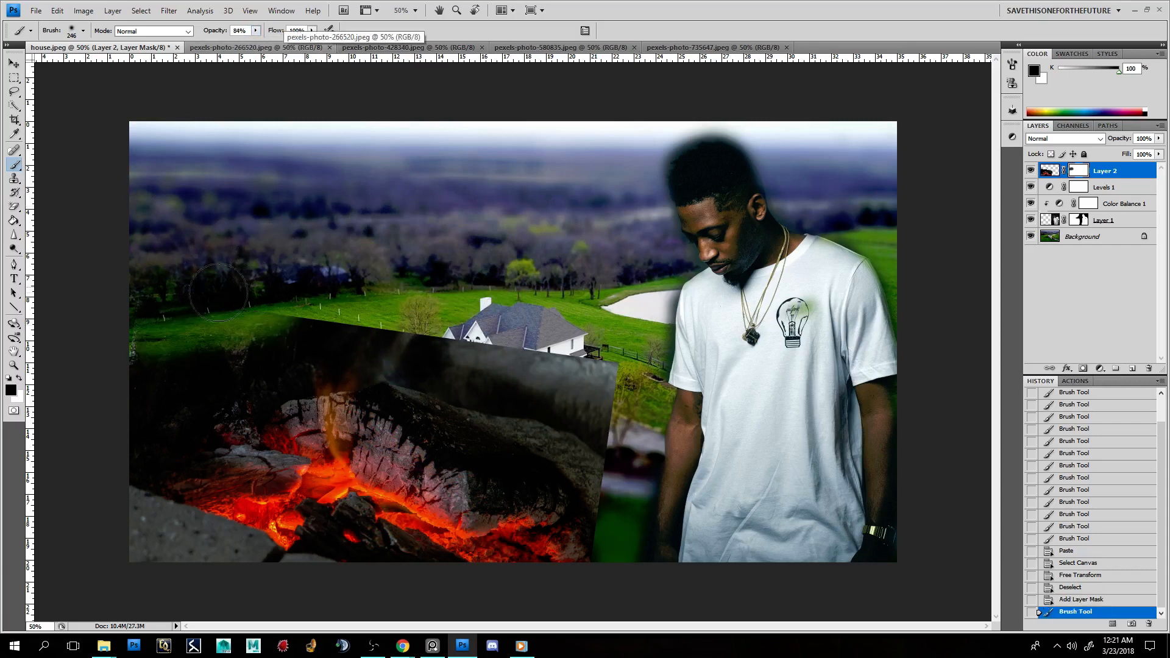
pyautogui.moveTo(183, 344)
pyautogui.mouseDown()
pyautogui.moveTo(239, 297)
pyautogui.moveTo(366, 332)
pyautogui.moveTo(293, 342)
pyautogui.moveTo(316, 354)
pyautogui.moveTo(159, 360)
pyautogui.moveTo(183, 396)
pyautogui.moveTo(146, 415)
pyautogui.moveTo(201, 427)
pyautogui.moveTo(164, 445)
pyautogui.mouseUp()
pyautogui.moveTo(266, 353)
pyautogui.mouseDown()
pyautogui.moveTo(388, 331)
pyautogui.moveTo(504, 364)
pyautogui.moveTo(353, 342)
pyautogui.moveTo(218, 370)
pyautogui.moveTo(388, 356)
pyautogui.moveTo(523, 412)
pyautogui.moveTo(424, 400)
pyautogui.moveTo(298, 359)
pyautogui.moveTo(570, 454)
pyautogui.moveTo(563, 471)
pyautogui.moveTo(446, 423)
pyautogui.moveTo(357, 363)
pyautogui.moveTo(542, 471)
pyautogui.moveTo(656, 515)
pyautogui.moveTo(583, 416)
pyautogui.moveTo(613, 371)
pyautogui.moveTo(651, 423)
pyautogui.moveTo(456, 343)
pyautogui.moveTo(470, 379)
pyautogui.moveTo(383, 360)
pyautogui.moveTo(573, 454)
pyautogui.mouseUp()
pyautogui.moveTo(518, 453)
pyautogui.mouseDown()
pyautogui.moveTo(424, 418)
pyautogui.moveTo(603, 496)
pyautogui.moveTo(575, 483)
pyautogui.mouseUp()
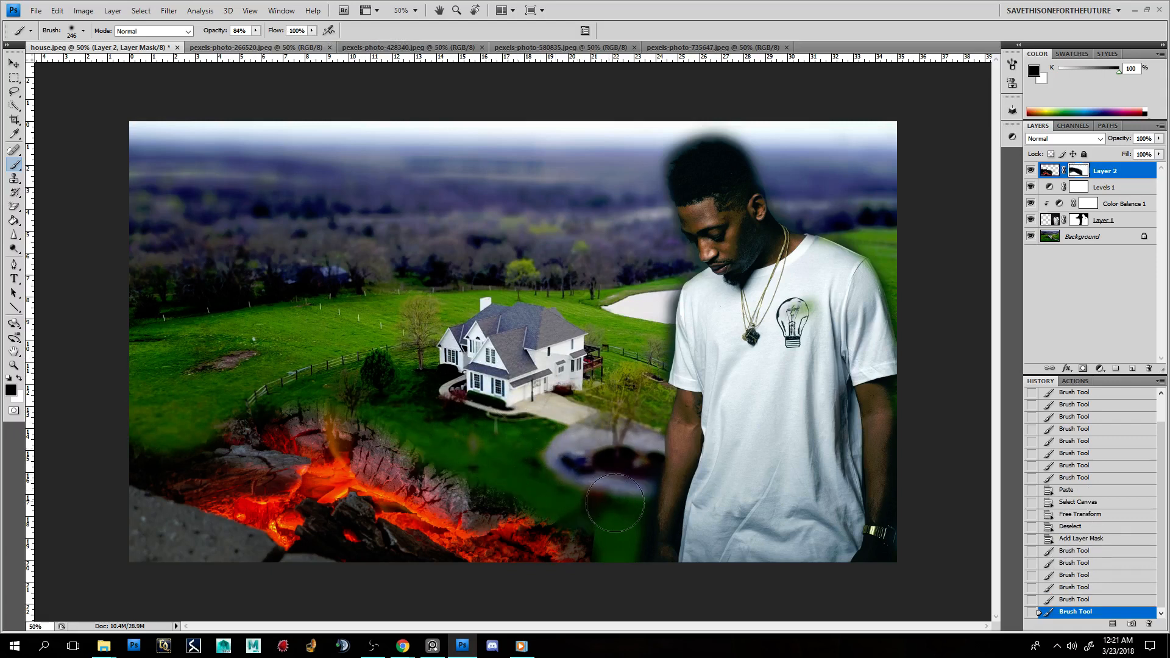
# Step: Paint black on the embers mask to remove the remains beside the man's arm and along the lava's upper-left edge
pyautogui.click(592, 501)
pyautogui.click(635, 552)
pyautogui.click(630, 554)
pyautogui.click(594, 507)
pyautogui.click(593, 504)
pyautogui.click(593, 503)
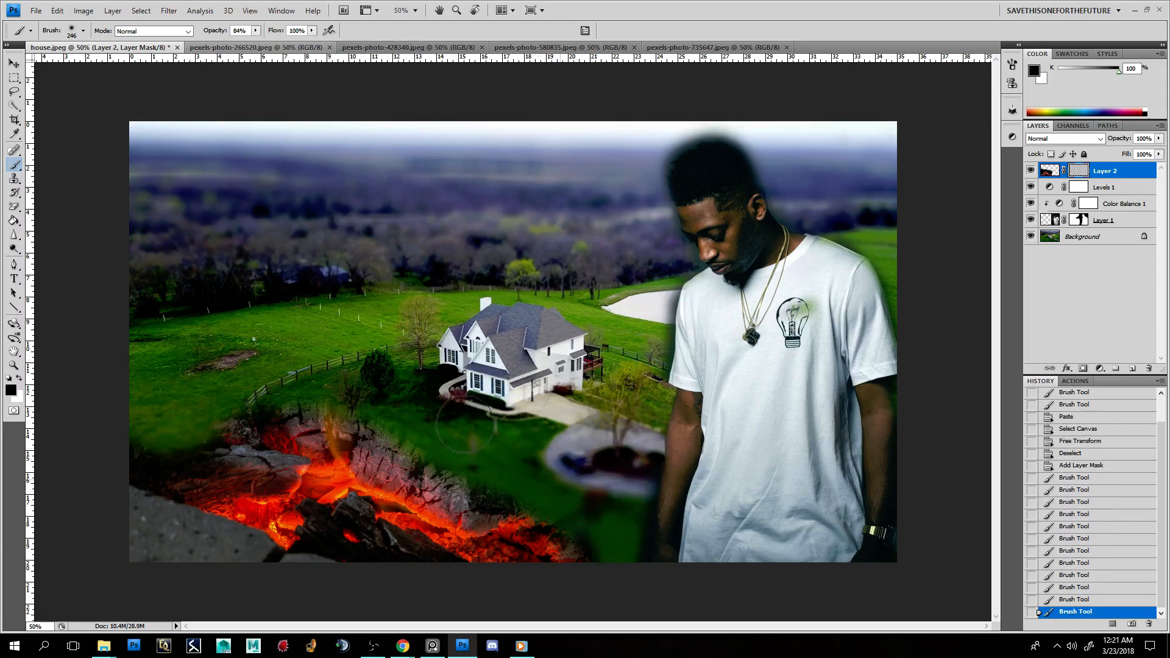
pyautogui.click(593, 503)
pyautogui.moveTo(109, 455)
pyautogui.mouseDown()
pyautogui.moveTo(201, 396)
pyautogui.moveTo(148, 447)
pyautogui.moveTo(181, 426)
pyautogui.moveTo(381, 390)
pyautogui.moveTo(338, 426)
pyautogui.moveTo(277, 411)
pyautogui.moveTo(451, 416)
pyautogui.moveTo(536, 387)
pyautogui.mouseUp()
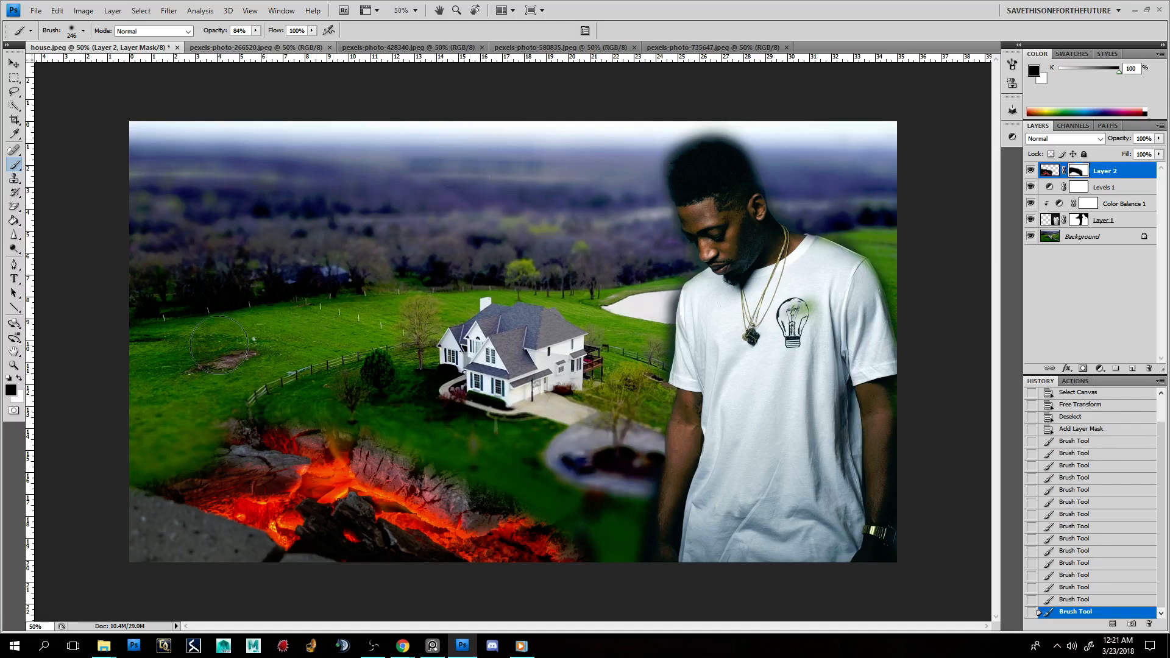
# Step: Restore the rocks at the lava's upper-left edge by painting white on the mask with a soft 47 px brush
pyautogui.press('x')
pyautogui.rightClick(278, 440)
pyautogui.moveTo(334, 293); pyautogui.dragTo(319, 293)
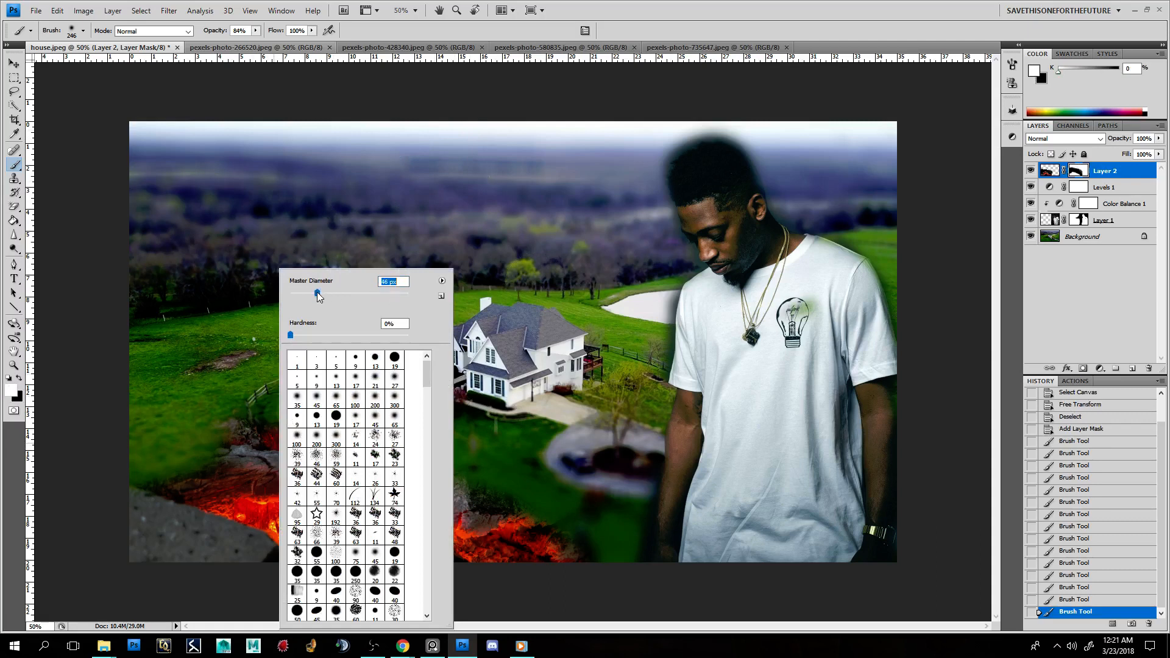
pyautogui.click(434, 116)
pyautogui.moveTo(255, 433)
pyautogui.mouseDown()
pyautogui.moveTo(234, 426)
pyautogui.moveTo(177, 451)
pyautogui.moveTo(220, 452)
pyautogui.mouseUp()
# Step: Blend the grass above the left-hand rocks by painting black on the embers mask with a soft 92 px brush
pyautogui.press('x')
pyautogui.rightClick(257, 438)
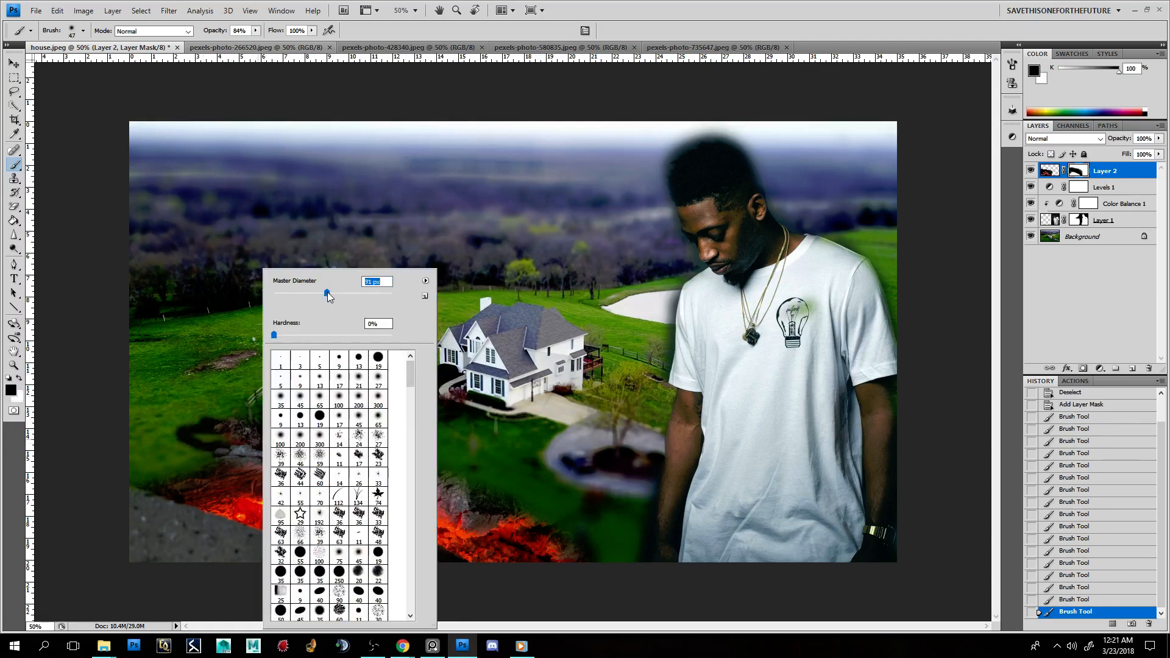
pyautogui.moveTo(328, 293); pyautogui.dragTo(328, 293)
pyautogui.moveTo(224, 437)
pyautogui.mouseDown()
pyautogui.moveTo(202, 441)
pyautogui.moveTo(157, 419)
pyautogui.mouseUp()
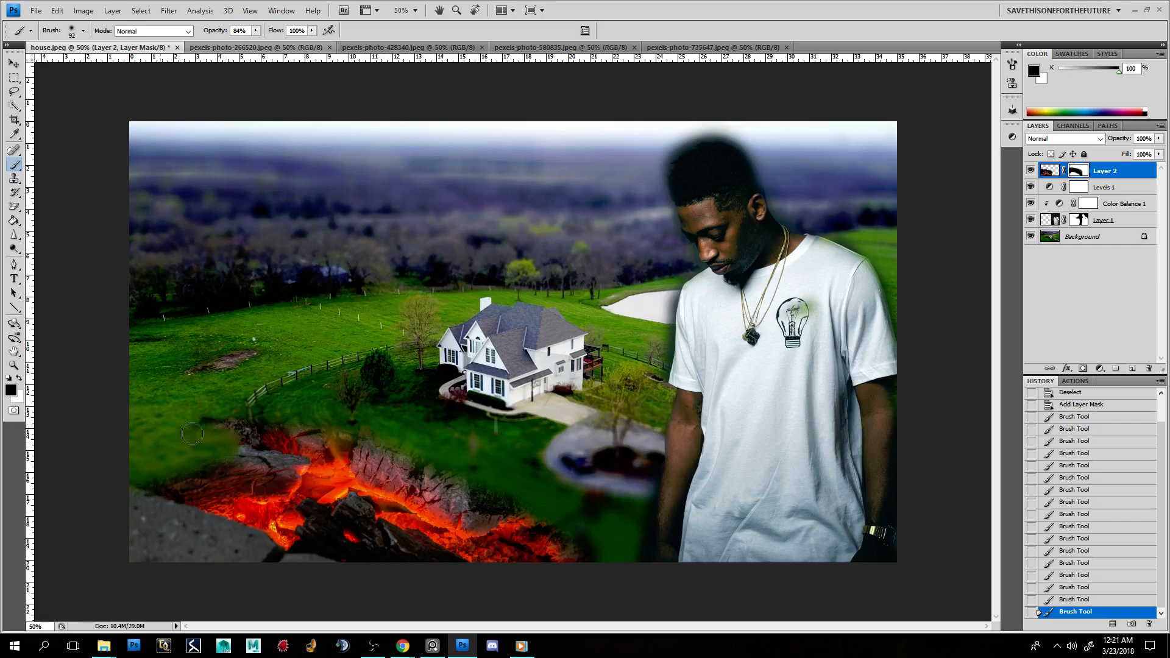
pyautogui.moveTo(134, 374); pyautogui.dragTo(208, 400)
# Step: Trim the rocky edge between the lava and the lawn with the black 92 px brush on the embers mask
pyautogui.hotkey('ctrl', '+')
pyautogui.hotkey('ctrl', '+')
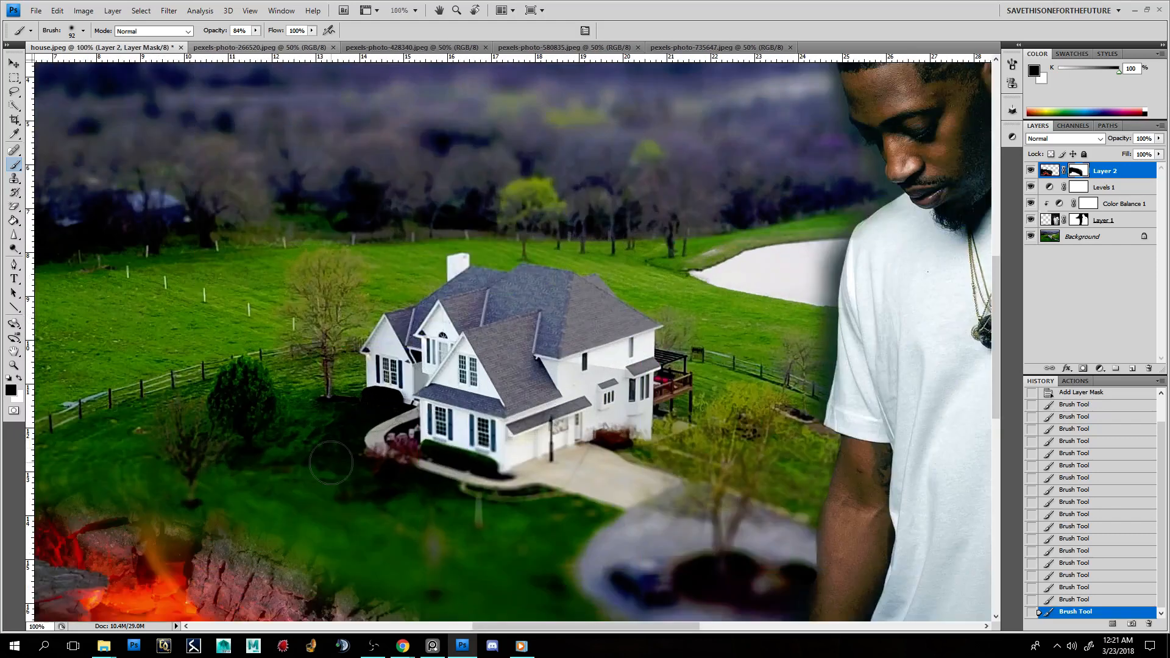
pyautogui.scroll(-8, 519, 508)
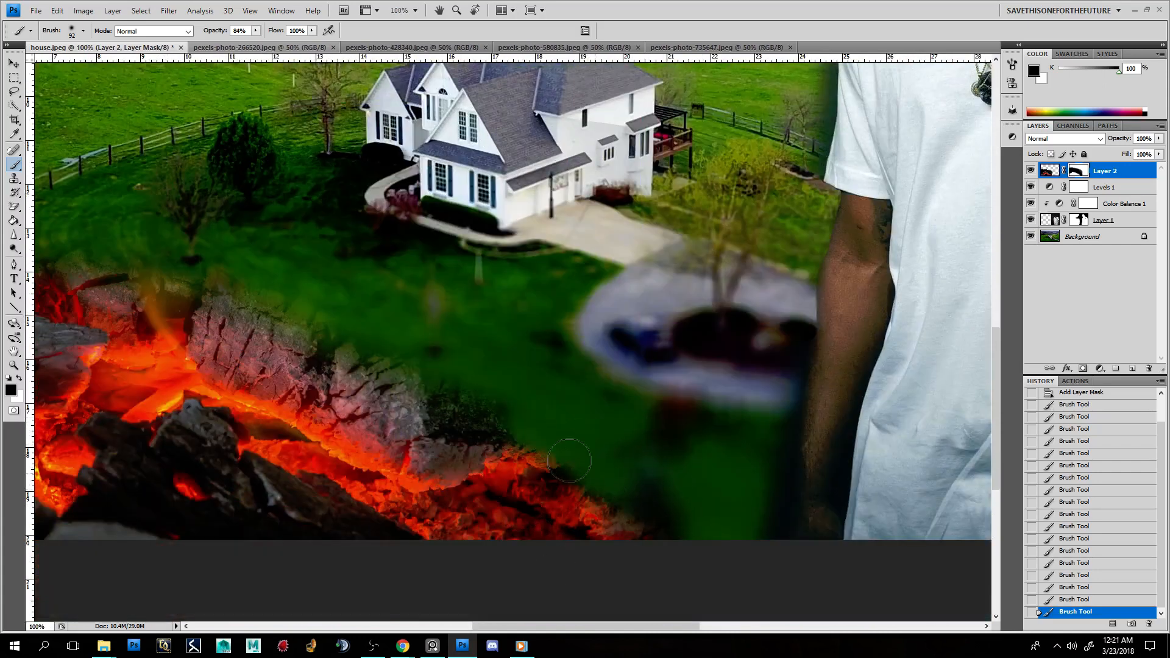
pyautogui.moveTo(392, 332)
pyautogui.mouseDown()
pyautogui.moveTo(475, 372)
pyautogui.moveTo(274, 213)
pyautogui.mouseUp()
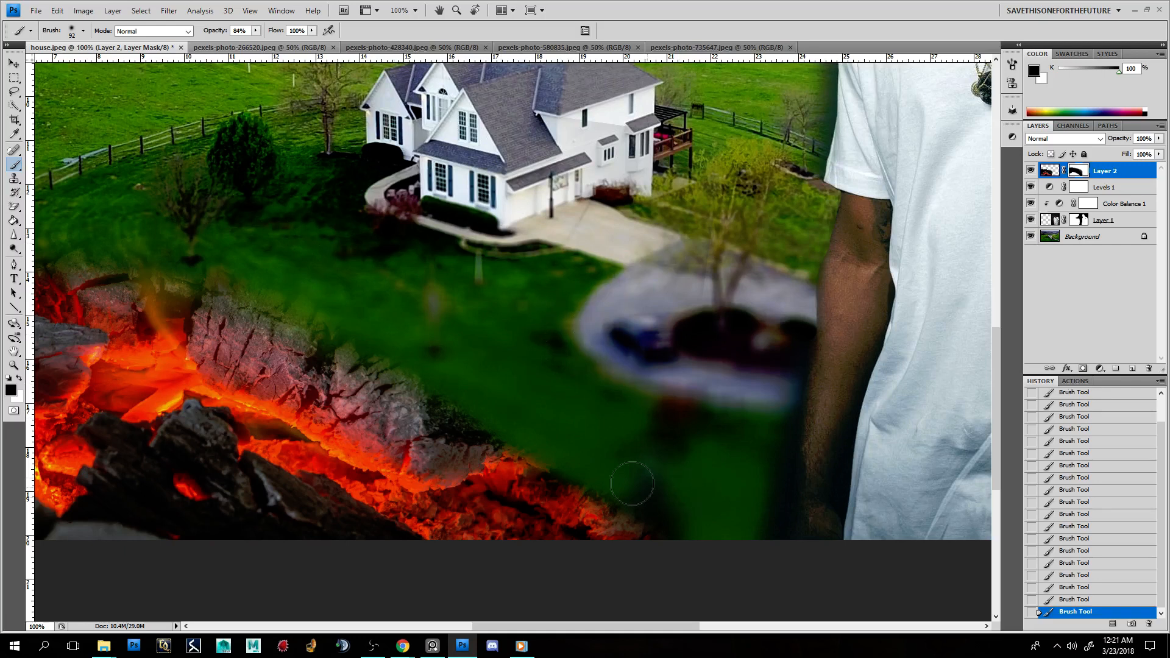
# Step: Bring back dark rock along the lava's right-hand edge with white on the mask, and trim the excess with black
pyautogui.press('x')
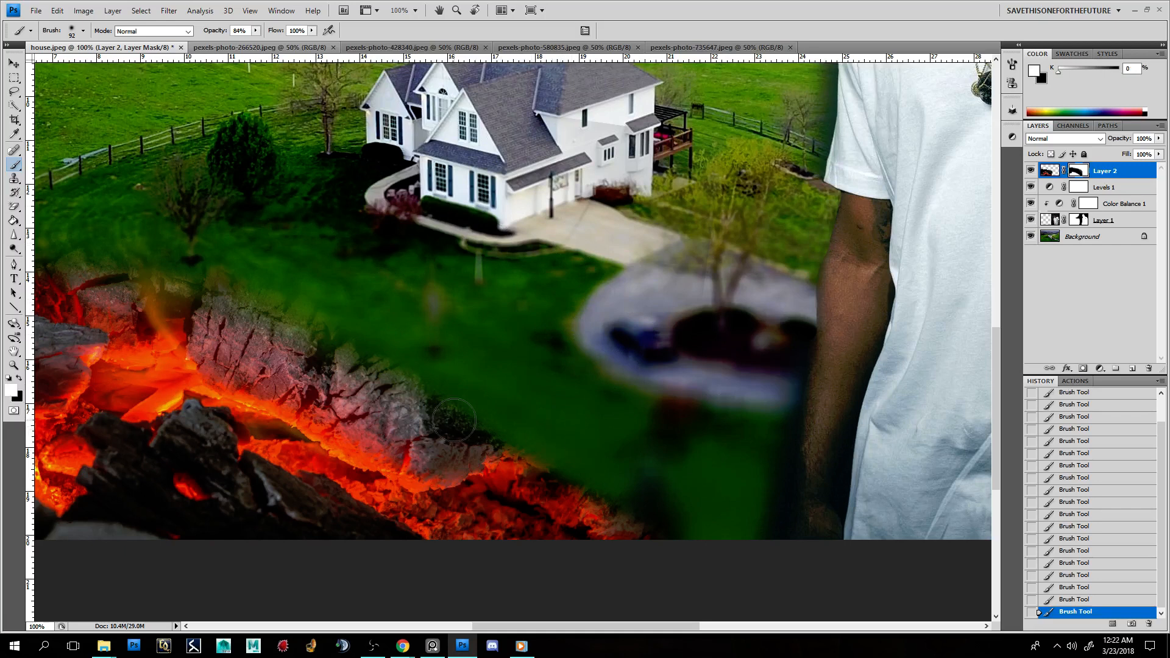
pyautogui.moveTo(451, 409)
pyautogui.mouseDown()
pyautogui.moveTo(682, 557)
pyautogui.moveTo(590, 498)
pyautogui.moveTo(749, 560)
pyautogui.moveTo(654, 547)
pyautogui.moveTo(672, 552)
pyautogui.moveTo(656, 469)
pyautogui.moveTo(700, 516)
pyautogui.moveTo(625, 505)
pyautogui.moveTo(711, 550)
pyautogui.moveTo(608, 476)
pyautogui.moveTo(665, 505)
pyautogui.moveTo(647, 507)
pyautogui.moveTo(600, 444)
pyautogui.moveTo(634, 469)
pyautogui.mouseUp()
pyautogui.press('x')
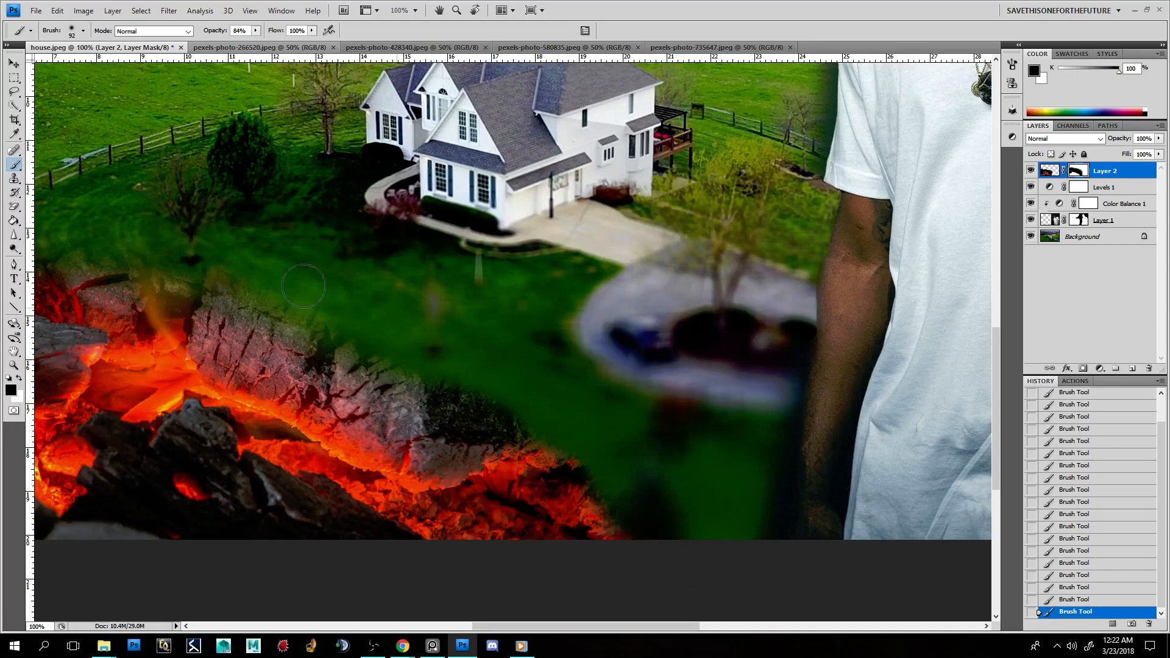
# Step: Reduce the soft mask brush's diameter to 21 px for fine work on the left-hand rocks
pyautogui.hotkey('ctrl', '-')
pyautogui.hotkey('ctrl', '-')
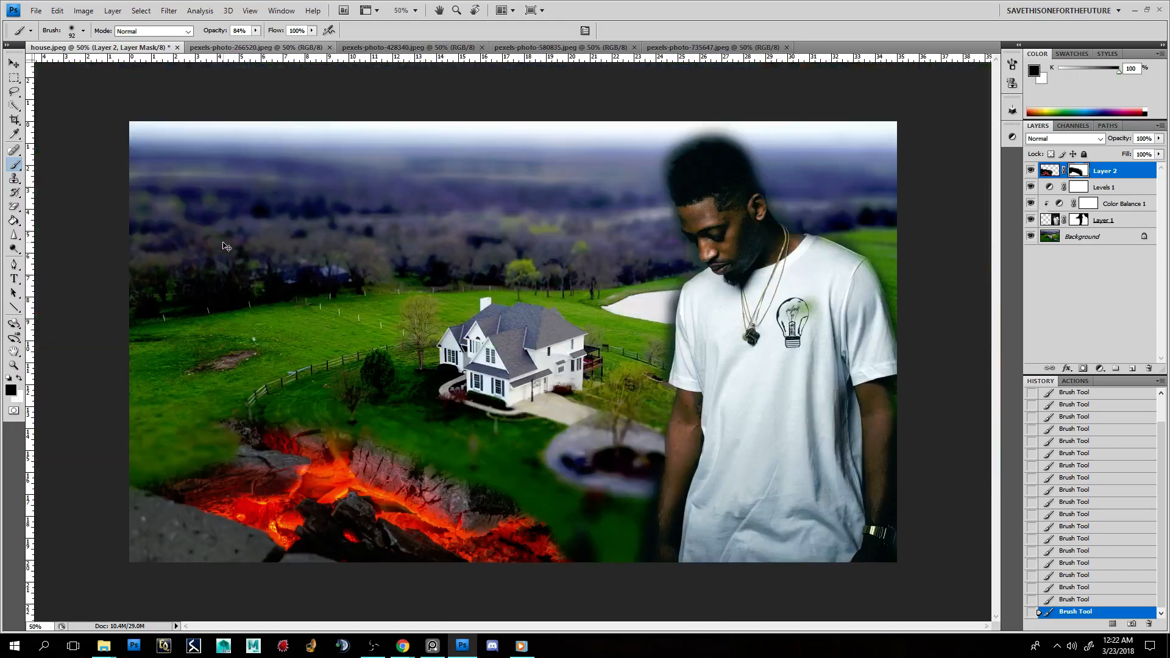
pyautogui.rightClick(203, 469)
pyautogui.moveTo(269, 292); pyautogui.dragTo(258, 292)
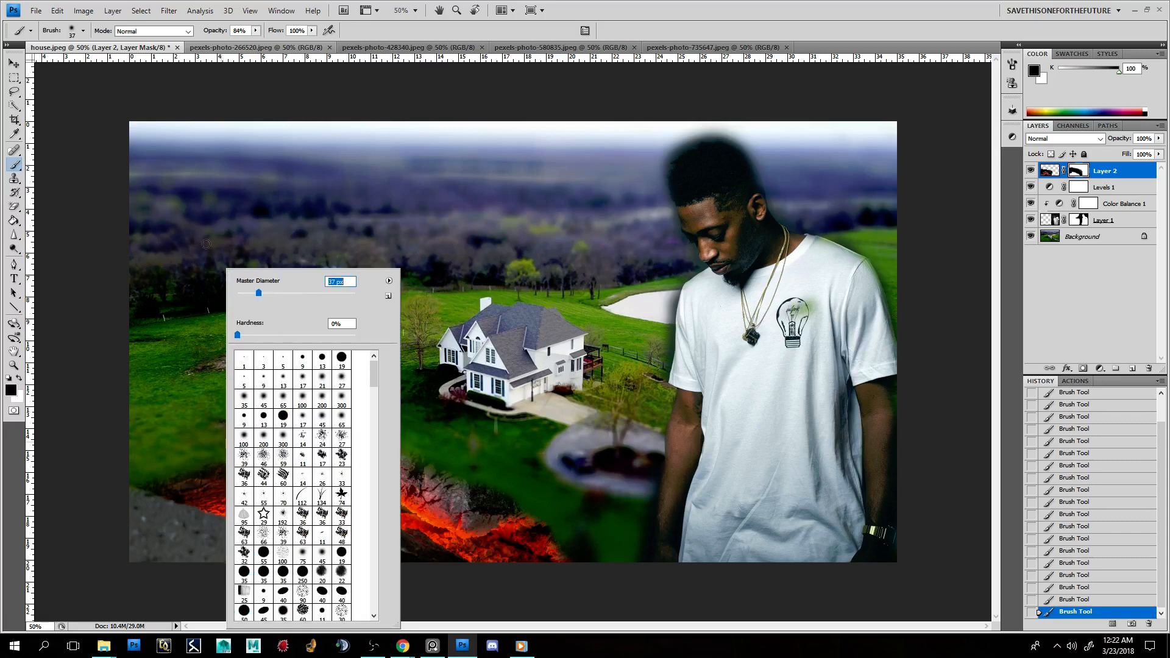
pyautogui.click(105, 221)
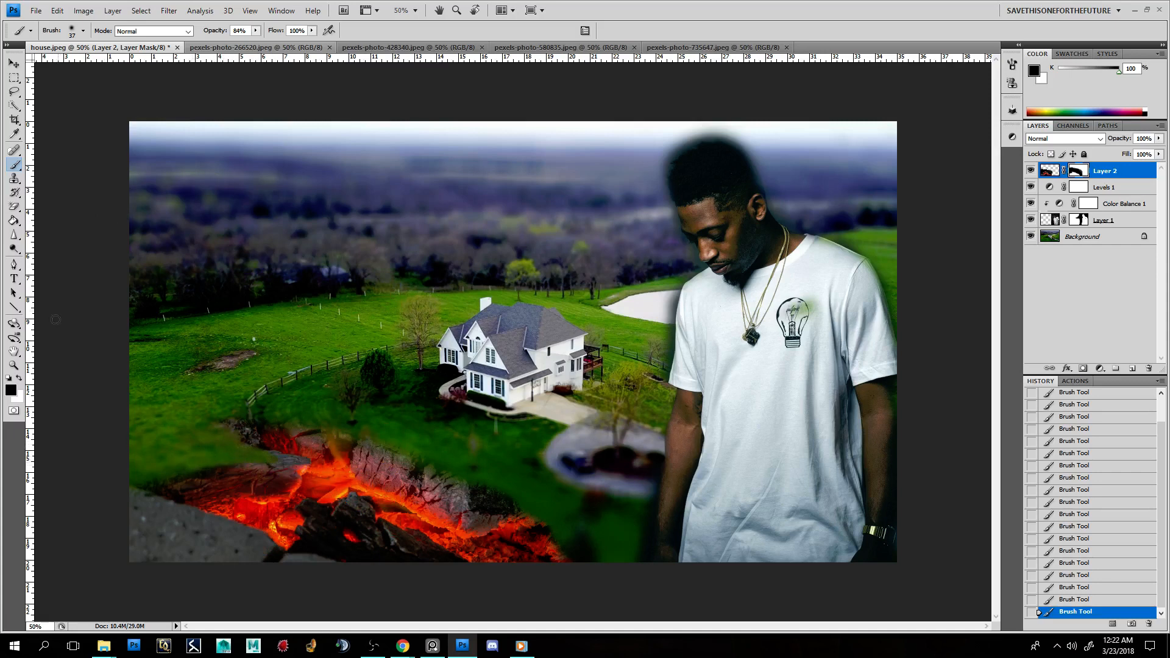
pyautogui.rightClick(129, 363)
pyautogui.moveTo(173, 293); pyautogui.dragTo(160, 295)
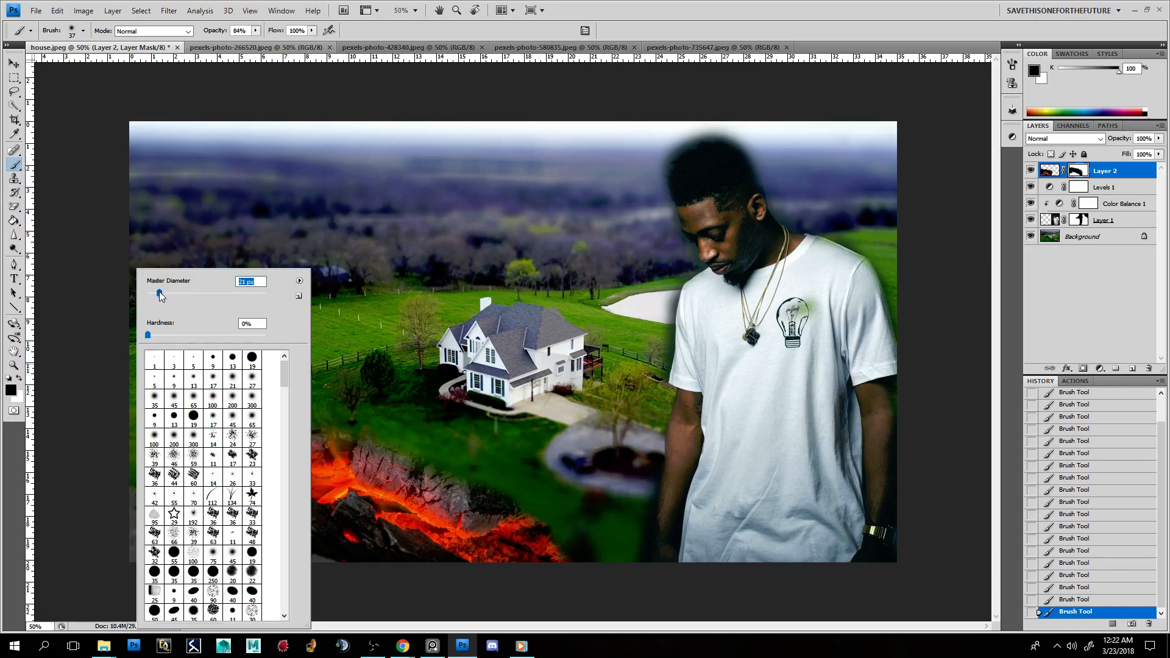
pyautogui.click(289, 240)
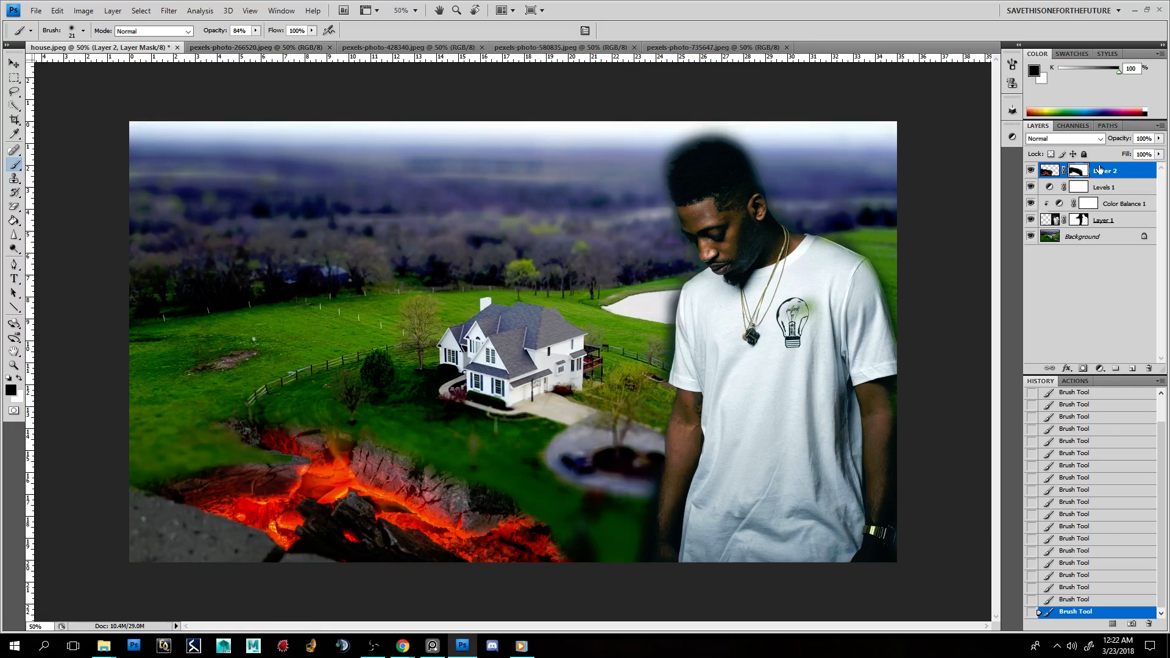
# Step: Add a Color Balance adjustment layer above the embers layer and clip it to that layer
pyautogui.click(1100, 370)
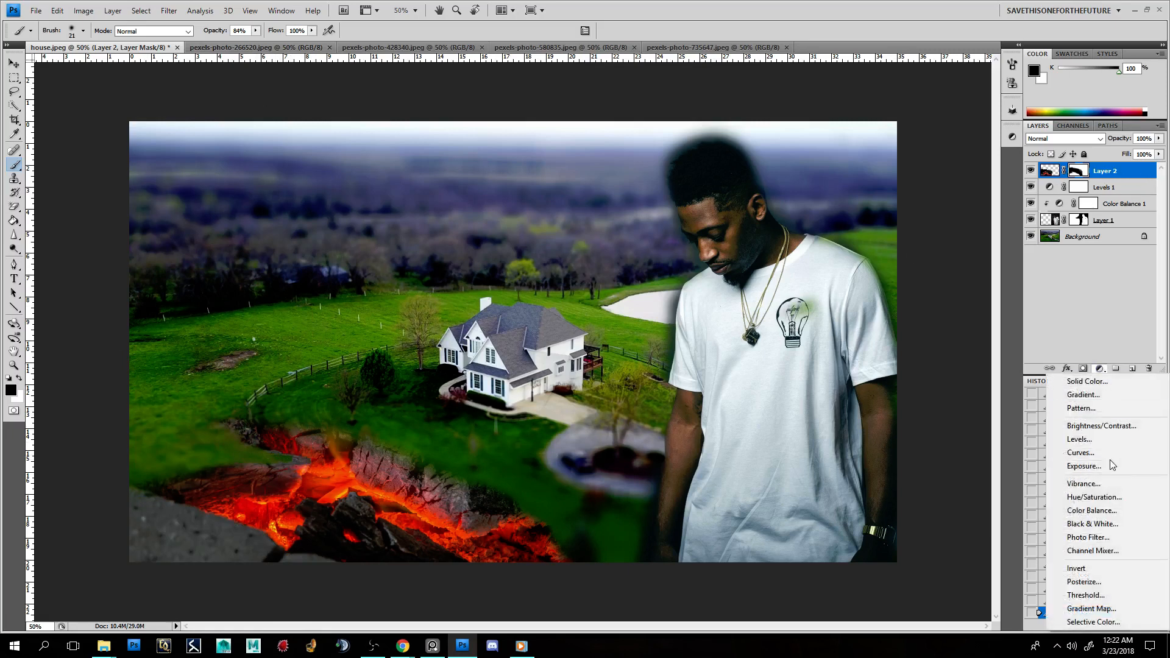
pyautogui.click(1127, 513)
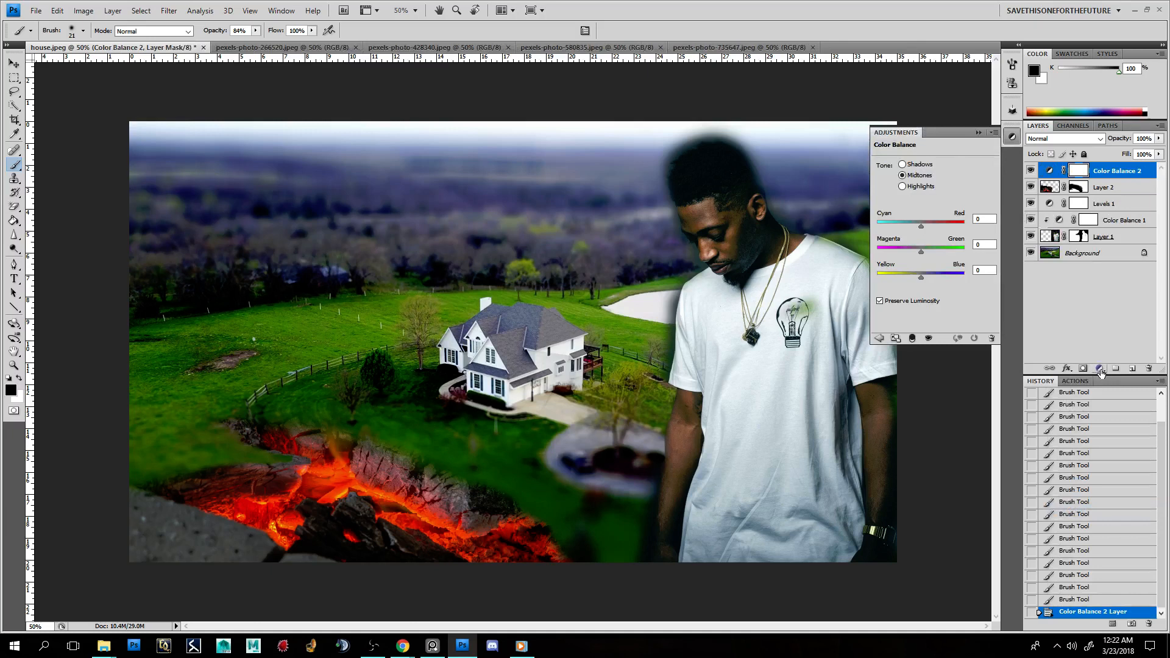
pyautogui.rightClick(1119, 173)
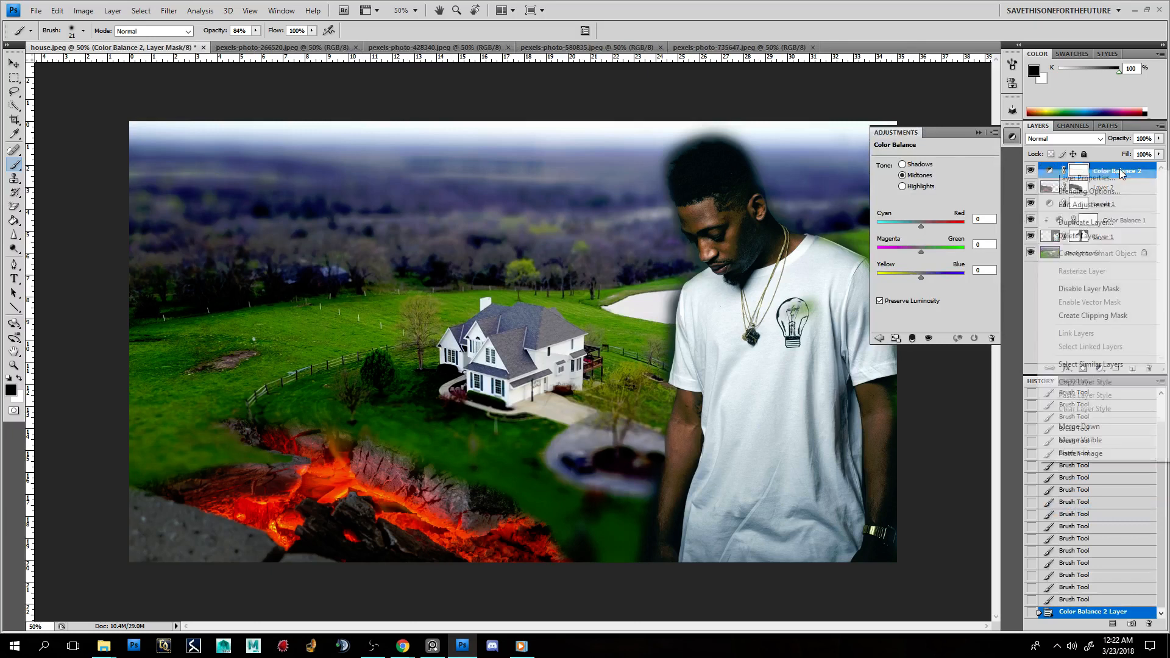
pyautogui.click(1120, 316)
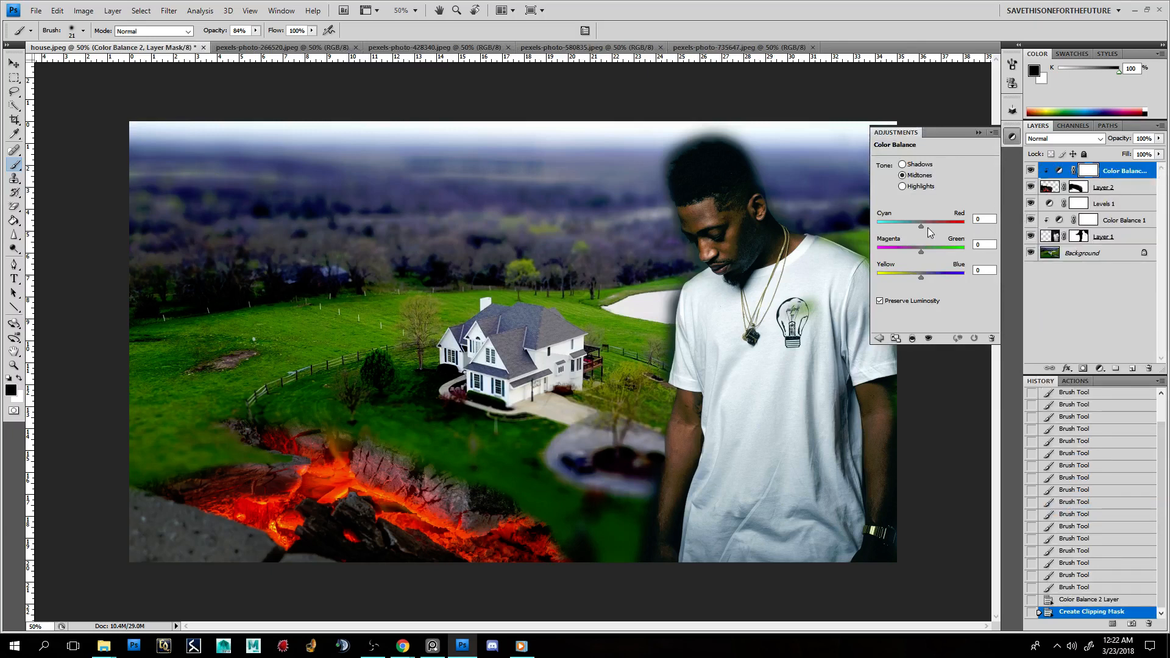
# Step: Set the clipped Color Balance midtones to -17 cyan/red, -2 magenta/green and +19 yellow/blue
pyautogui.moveTo(928, 227)
pyautogui.mouseDown()
pyautogui.moveTo(961, 224)
pyautogui.moveTo(921, 222)
pyautogui.mouseUp()
pyautogui.moveTo(913, 224); pyautogui.dragTo(922, 278)
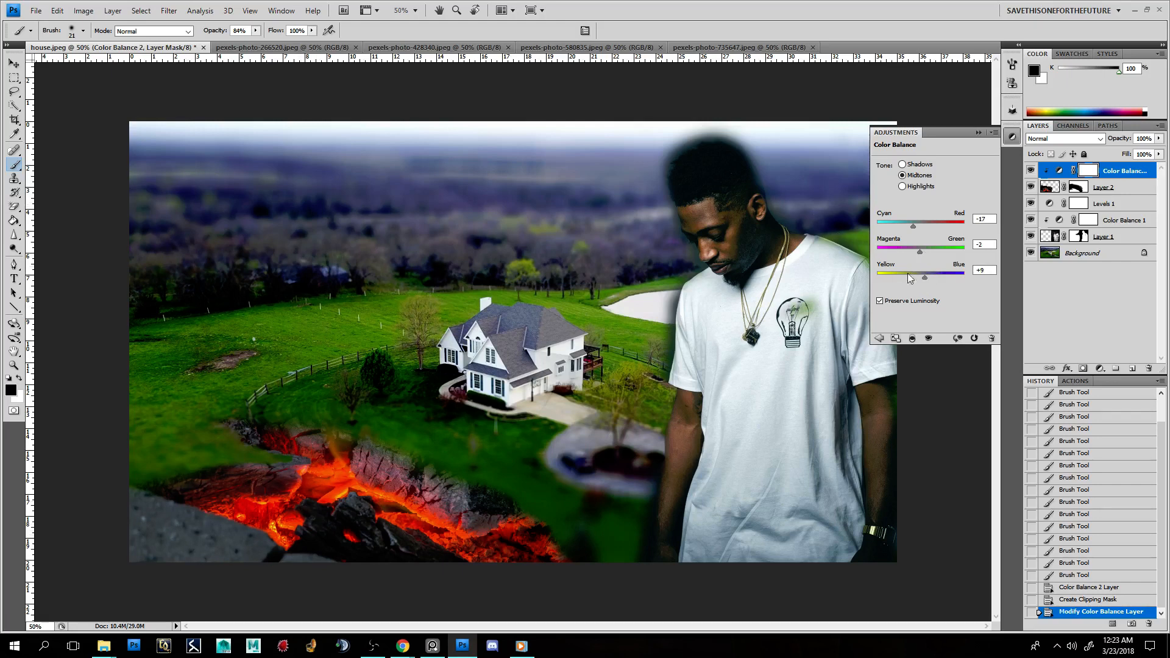
pyautogui.moveTo(927, 279); pyautogui.dragTo(930, 276)
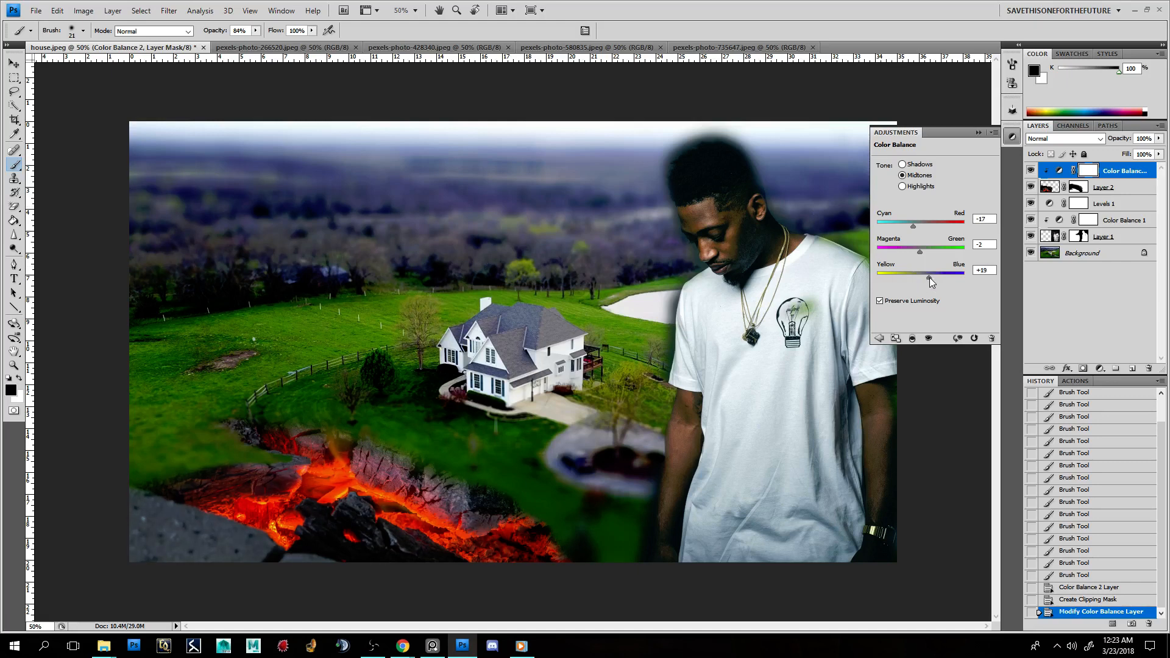
# Step: Fine-tune the cyan/red and yellow/blue balance of the embers' highlights and close the adjustment settings
pyautogui.click(904, 188)
pyautogui.moveTo(923, 278); pyautogui.dragTo(923, 277)
pyautogui.moveTo(915, 222); pyautogui.dragTo(916, 227)
pyautogui.moveTo(923, 276); pyautogui.dragTo(923, 277)
pyautogui.click(1115, 174)
pyautogui.press('x')
pyautogui.click(978, 132)
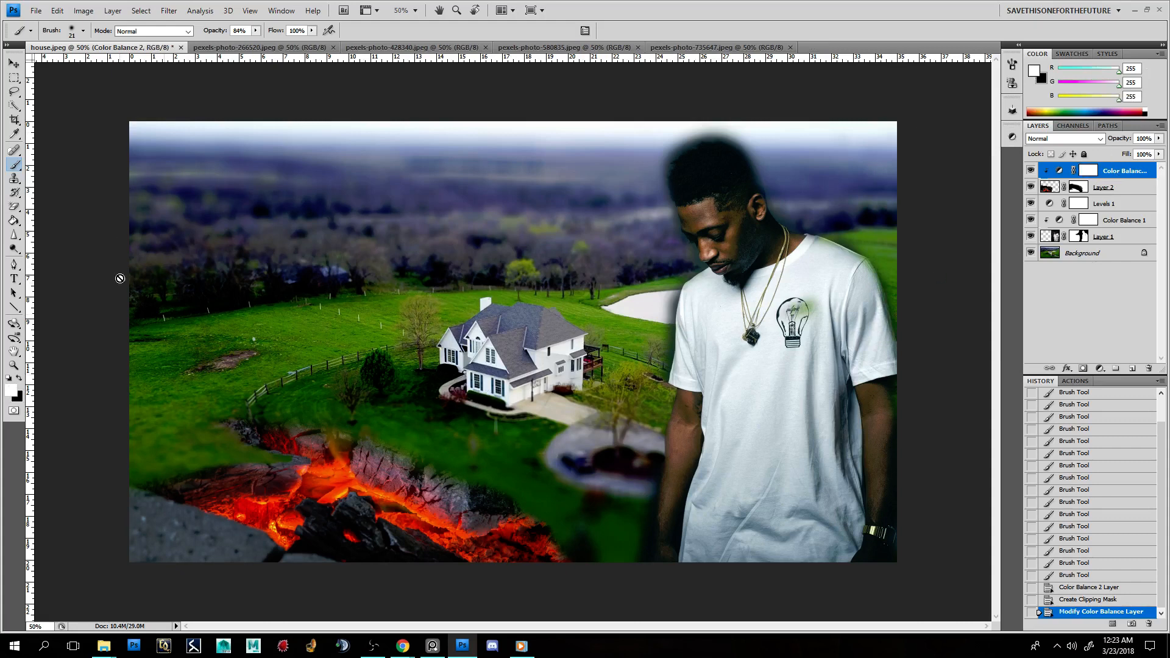
# Step: Compare the embers with and without the clipped Color Balance layer by toggling its visibility
pyautogui.click(1030, 170)
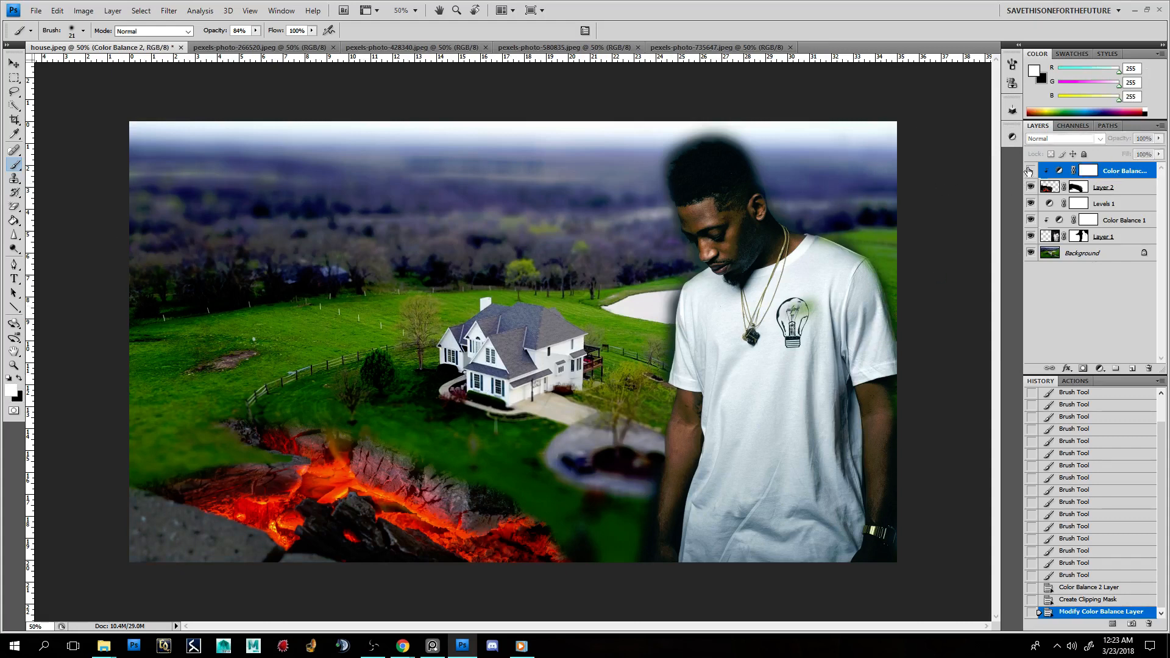
pyautogui.click(1029, 170)
pyautogui.click(1029, 169)
pyautogui.click(1029, 170)
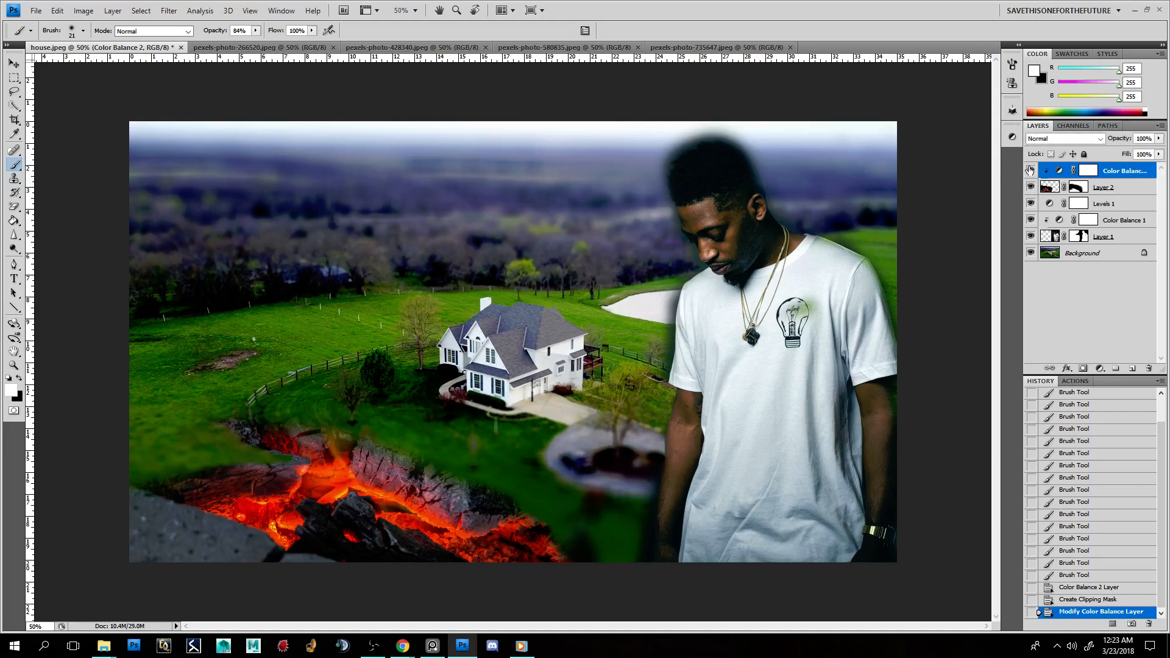
pyautogui.click(1030, 170)
pyautogui.click(1030, 170)
# Step: In pexels-photo-735647.jpeg, lasso a freehand area around the smoke plume, embers and volcano peak, and copy it
pyautogui.click(724, 47)
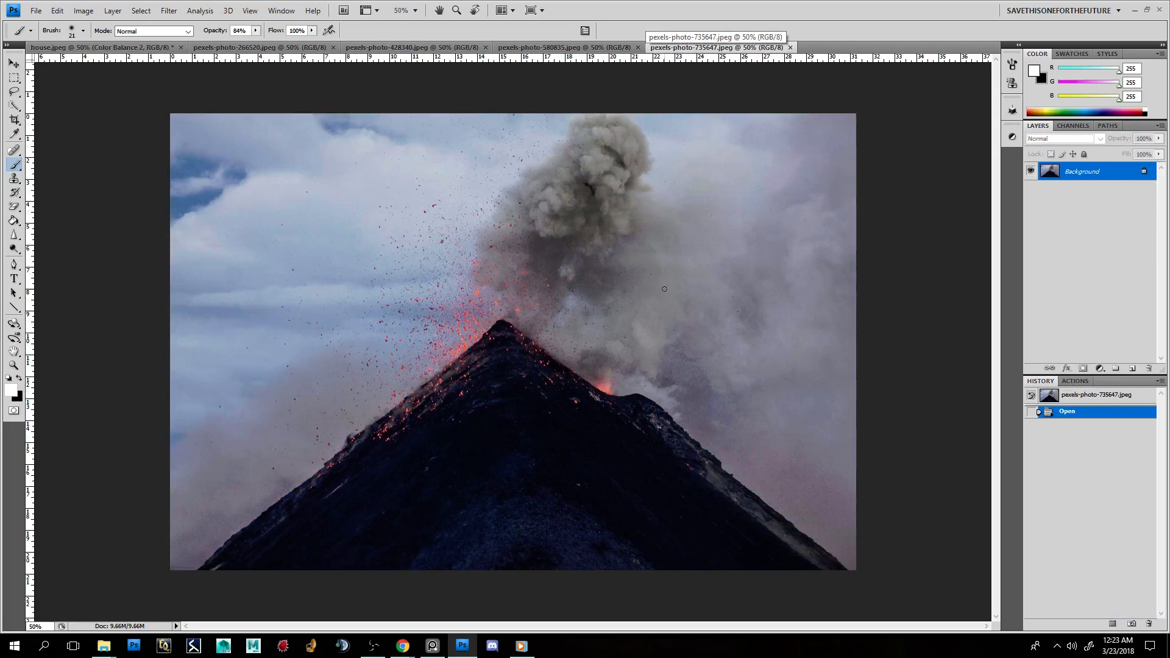
pyautogui.hotkey('ctrl', 'a')
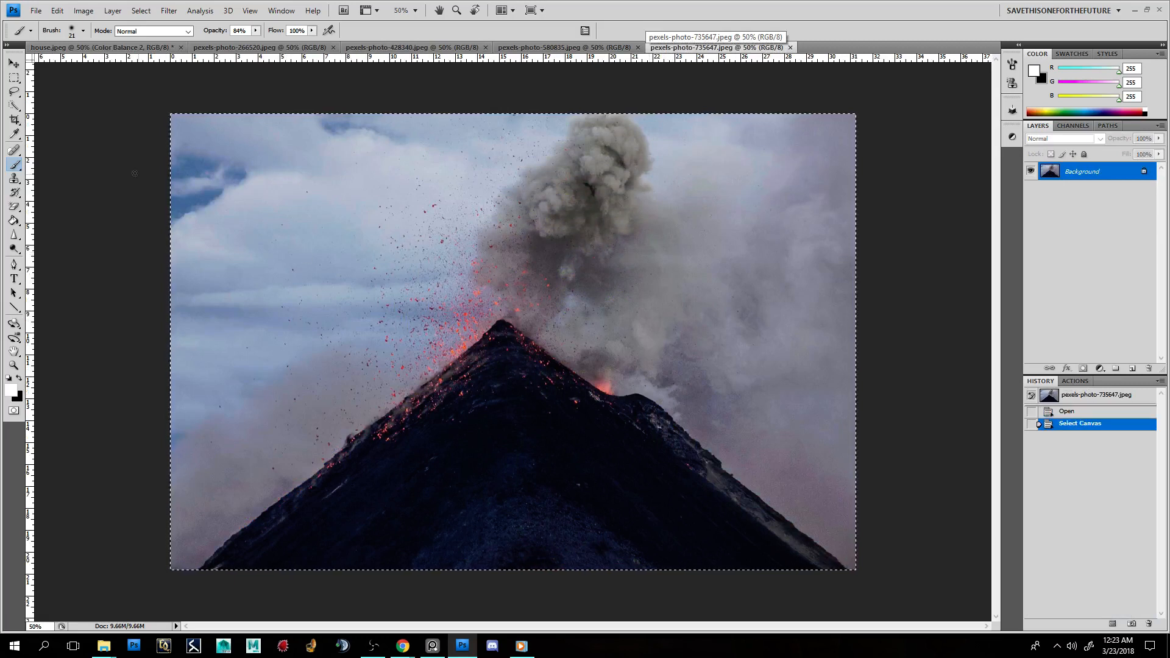
pyautogui.click(14, 92)
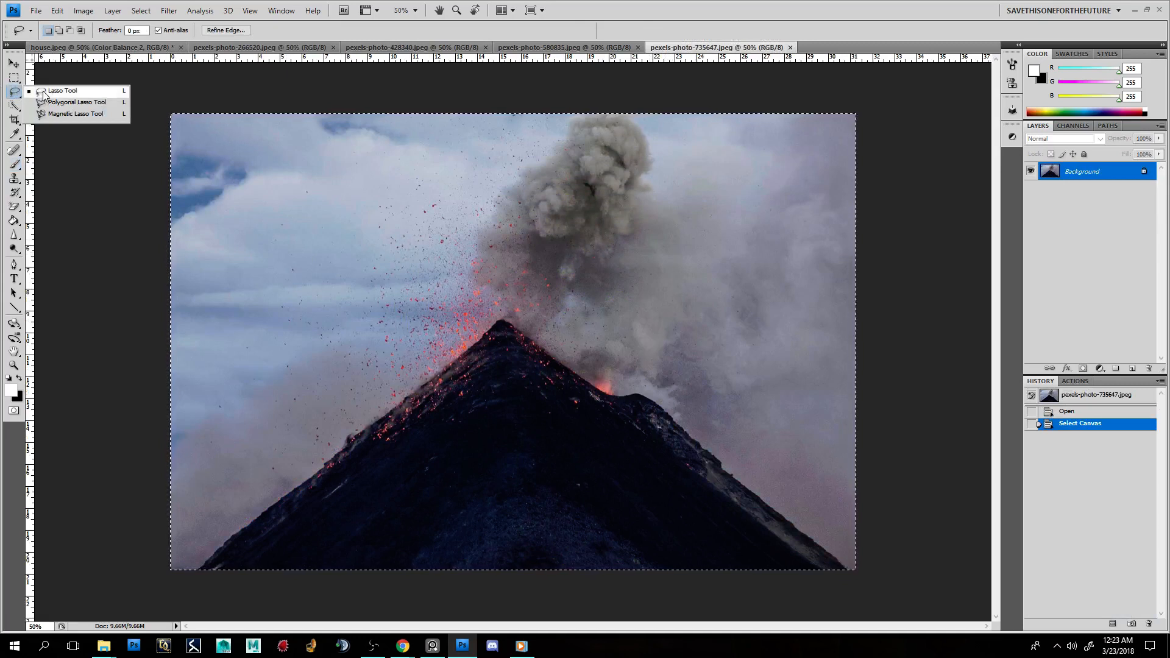
pyautogui.click(43, 92)
pyautogui.click(524, 91)
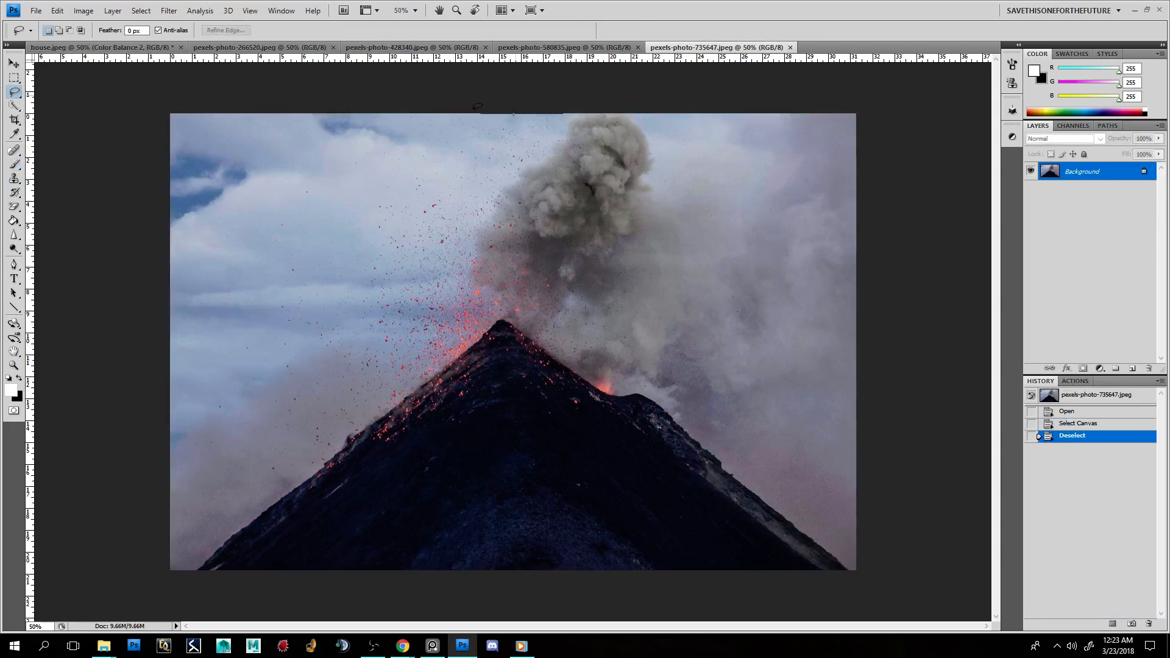
pyautogui.moveTo(476, 107)
pyautogui.mouseDown()
pyautogui.moveTo(415, 190)
pyautogui.moveTo(415, 336)
pyautogui.moveTo(428, 366)
pyautogui.moveTo(567, 419)
pyautogui.moveTo(718, 425)
pyautogui.moveTo(793, 301)
pyautogui.moveTo(812, 175)
pyautogui.moveTo(725, 103)
pyautogui.moveTo(482, 72)
pyautogui.mouseUp()
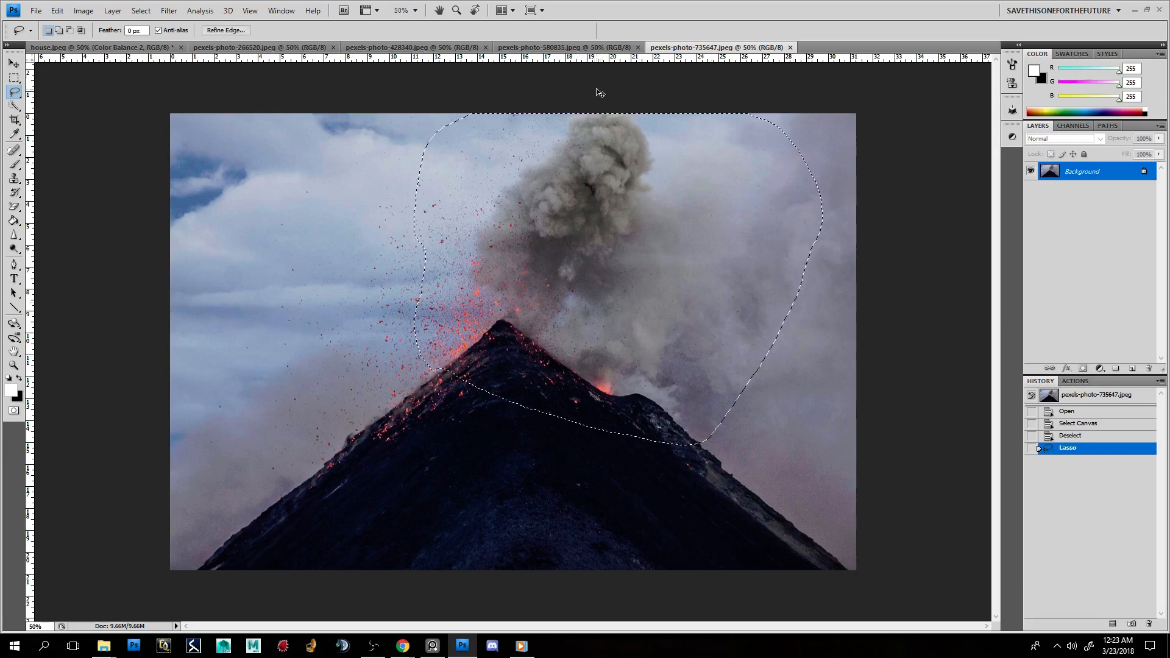
pyautogui.click(57, 11)
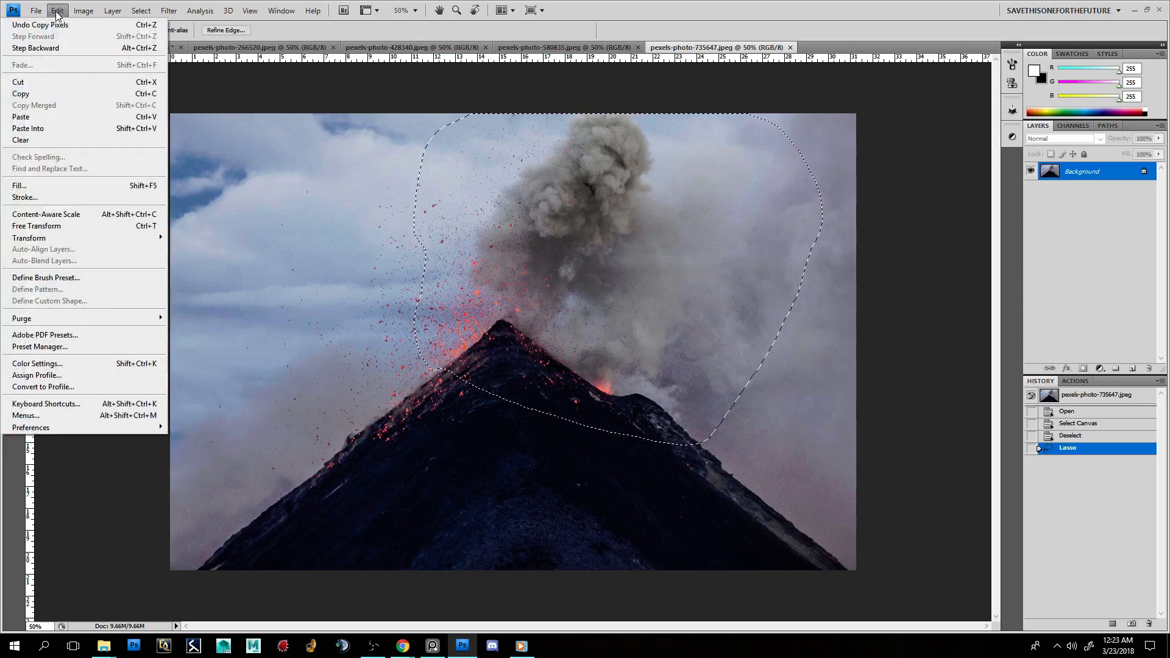
pyautogui.click(24, 93)
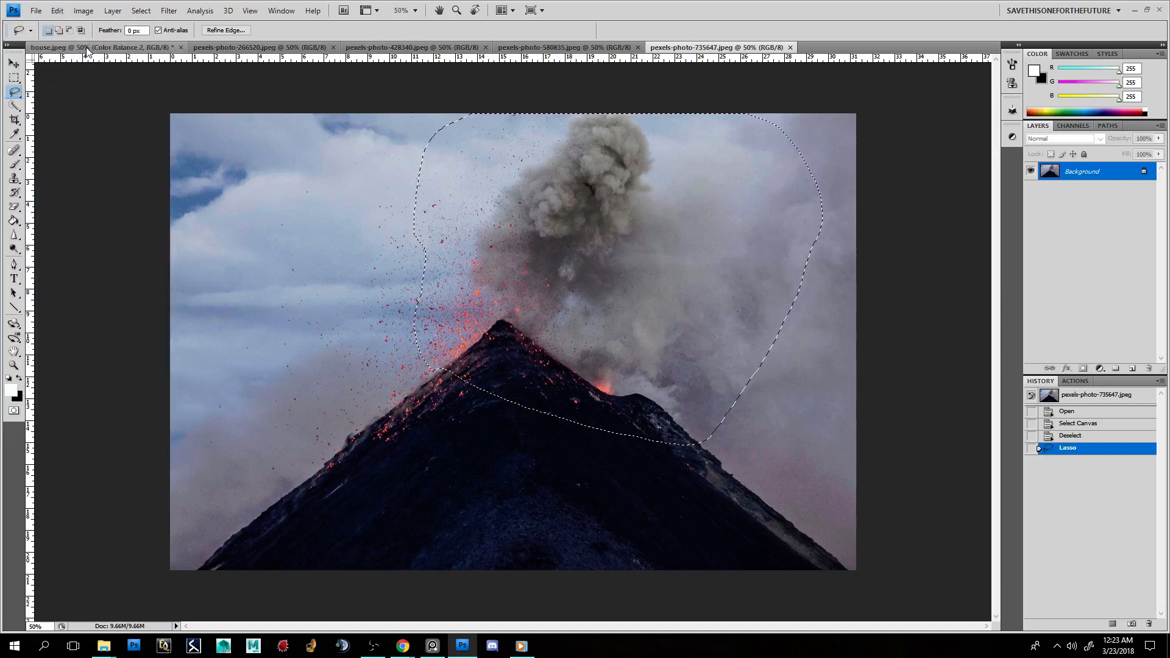
# Step: Switch to house.jpeg and paste the copied volcano piece as a new layer directly above Layer 2
pyautogui.click(87, 48)
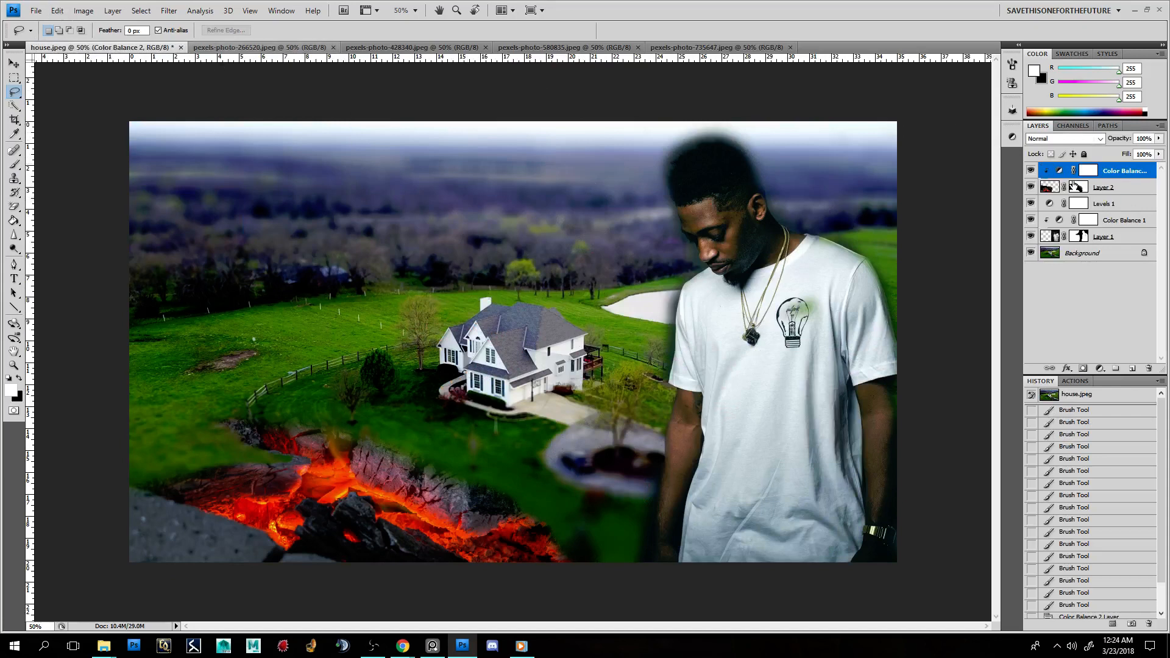
pyautogui.click(1140, 191)
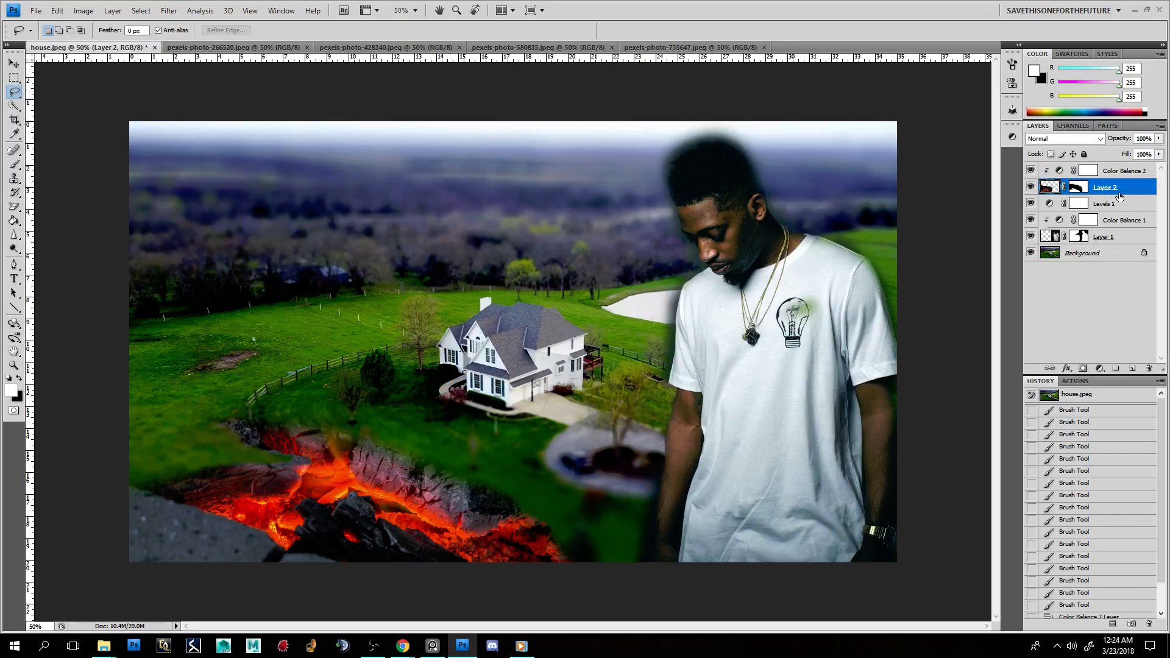
pyautogui.click(1126, 171)
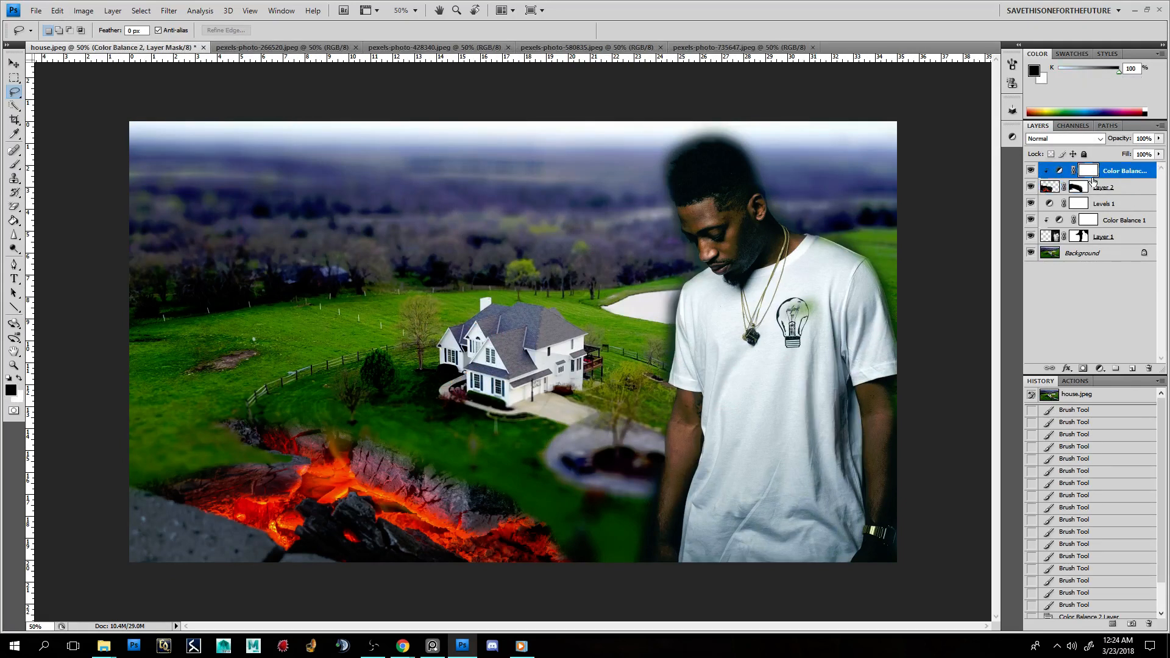
pyautogui.click(1128, 192)
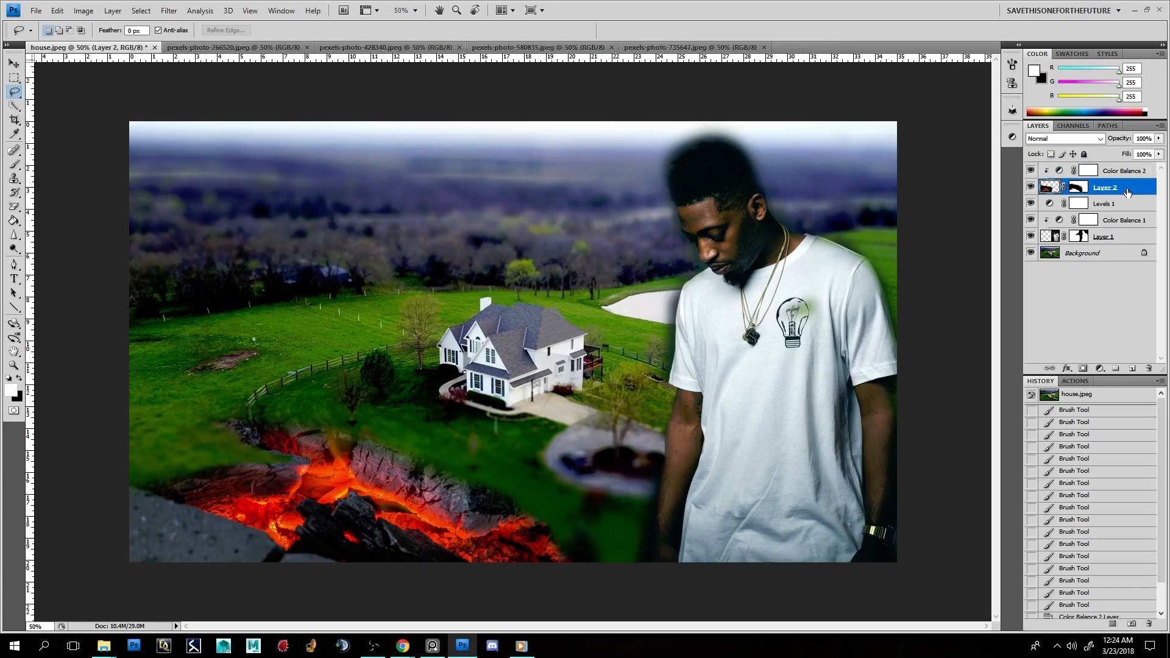
pyautogui.click(57, 10)
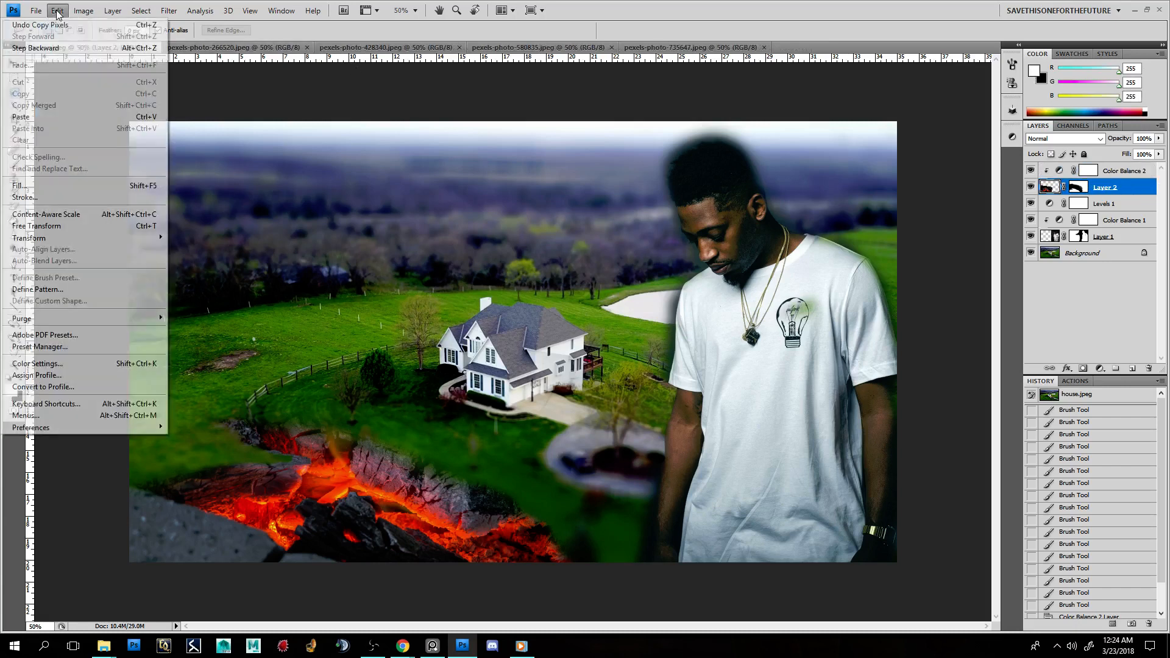
pyautogui.click(80, 117)
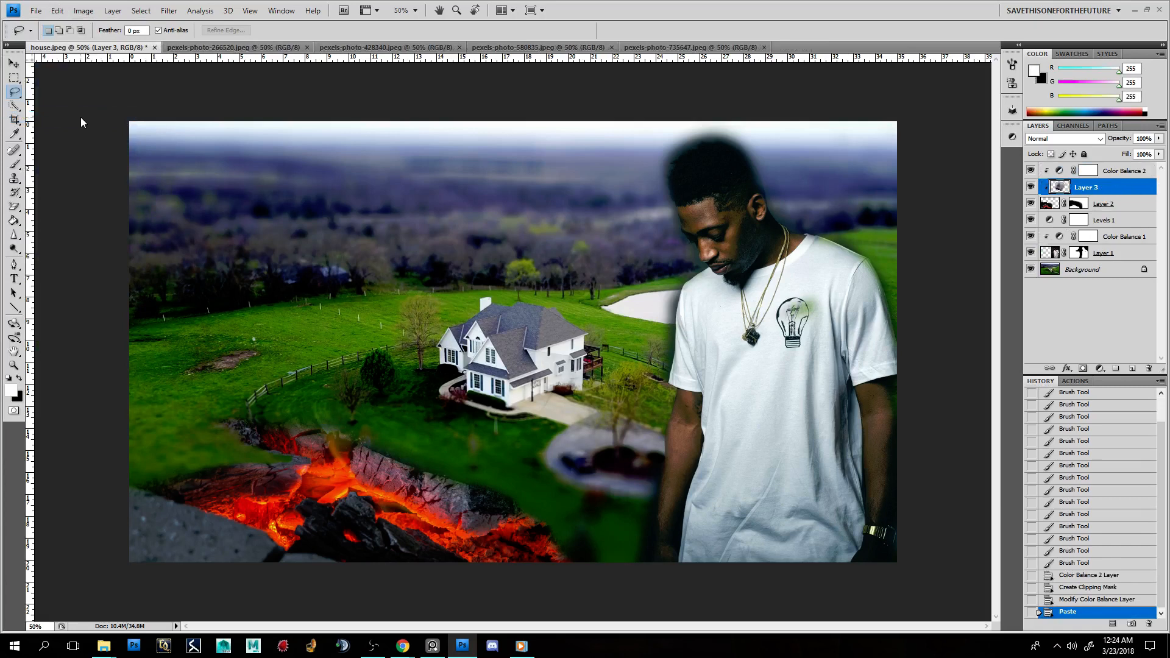
# Step: Release the clipping mask on the pasted volcano layer, Layer 3
pyautogui.rightClick(1093, 191)
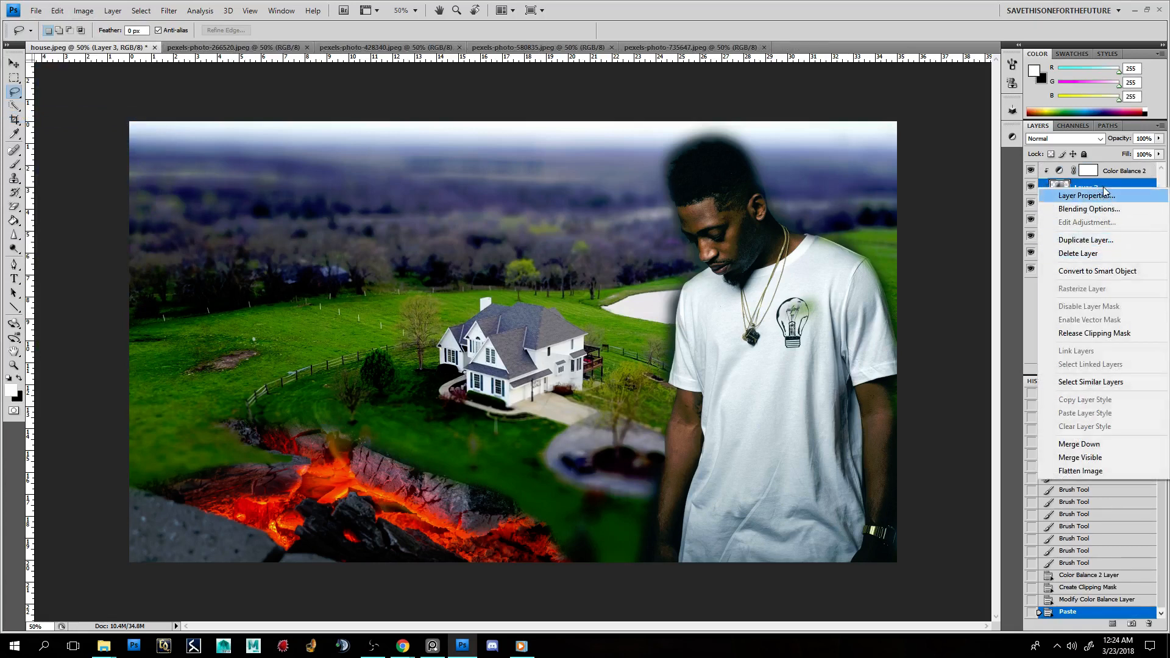
pyautogui.click(1098, 183)
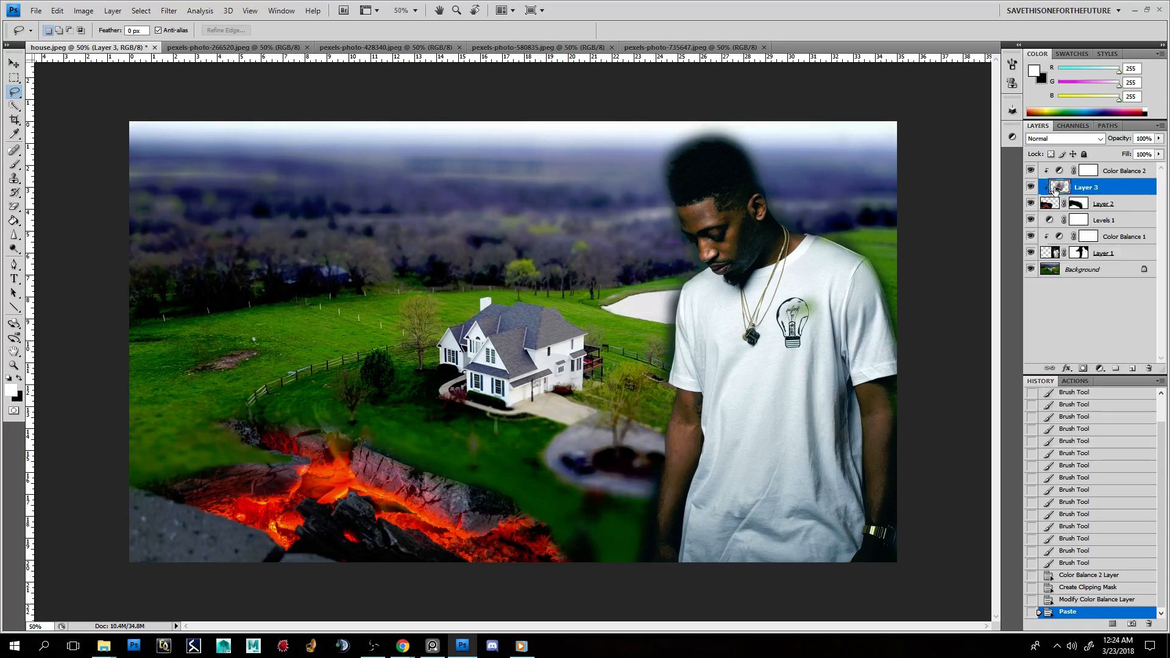
pyautogui.rightClick(1091, 191)
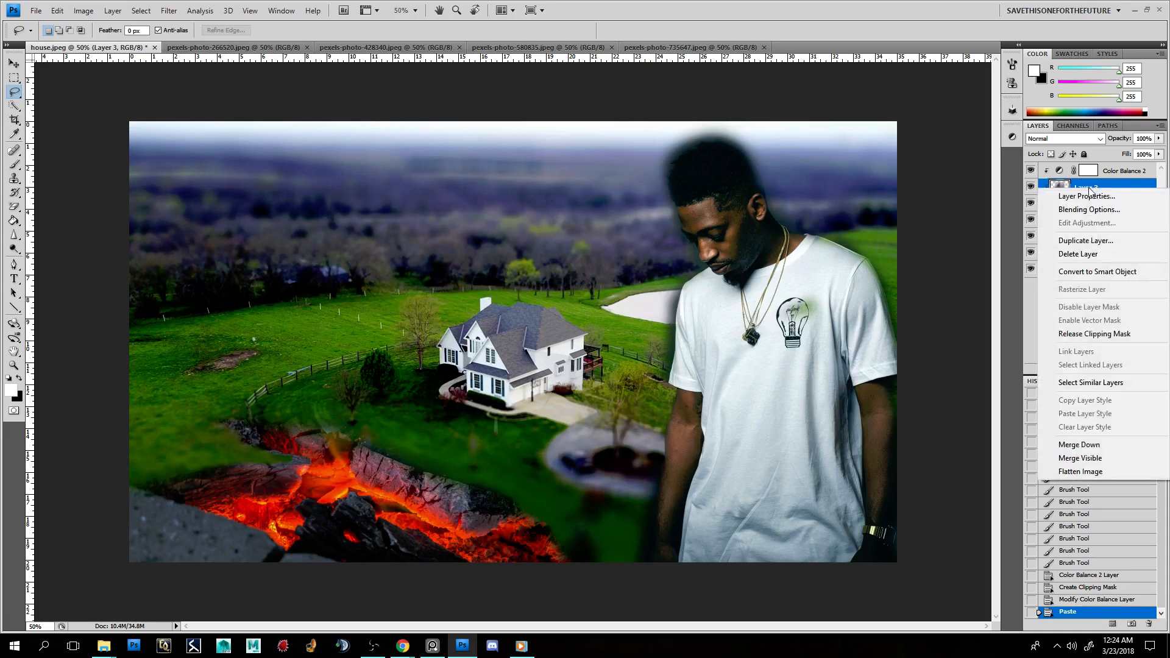
pyautogui.click(1110, 334)
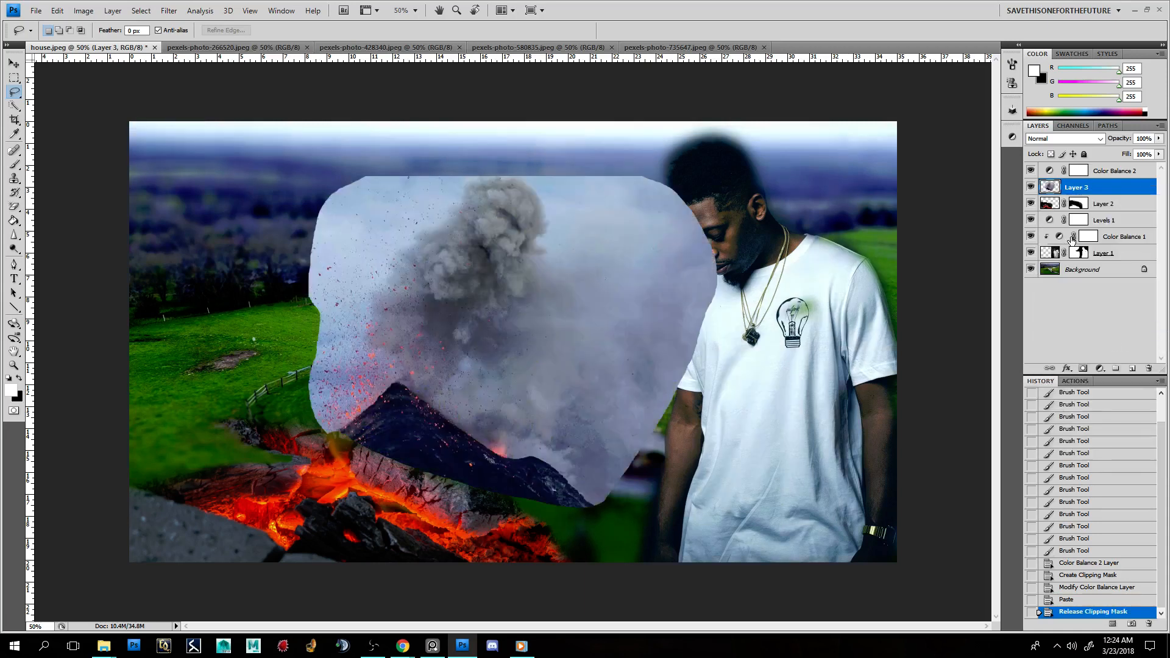
# Step: Move the Color Balance 2 adjustment below Layer 3 and clip it to the lava layer, Layer 2, again
pyautogui.moveTo(1106, 170); pyautogui.dragTo(1112, 187)
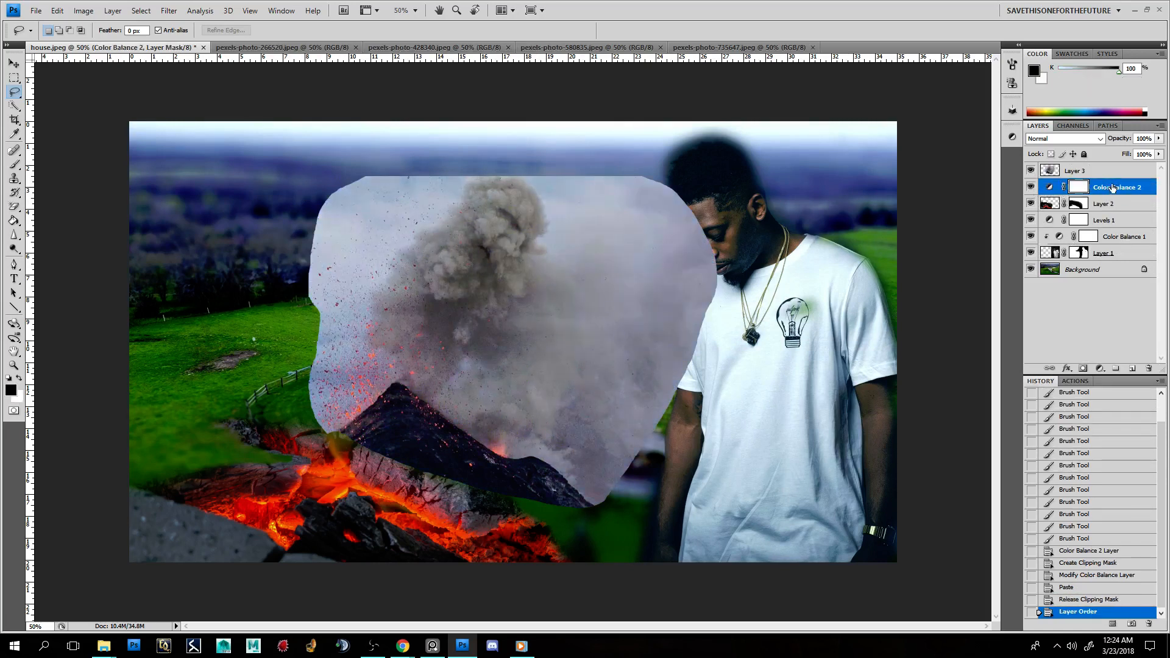
pyautogui.rightClick(1118, 191)
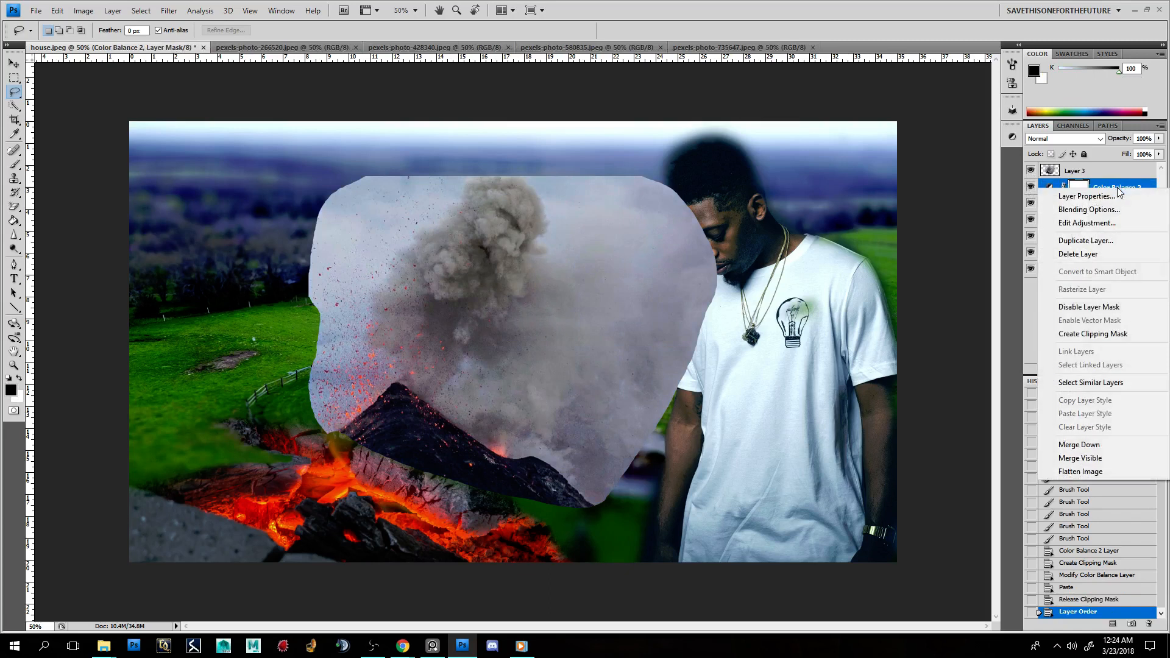
pyautogui.click(1112, 335)
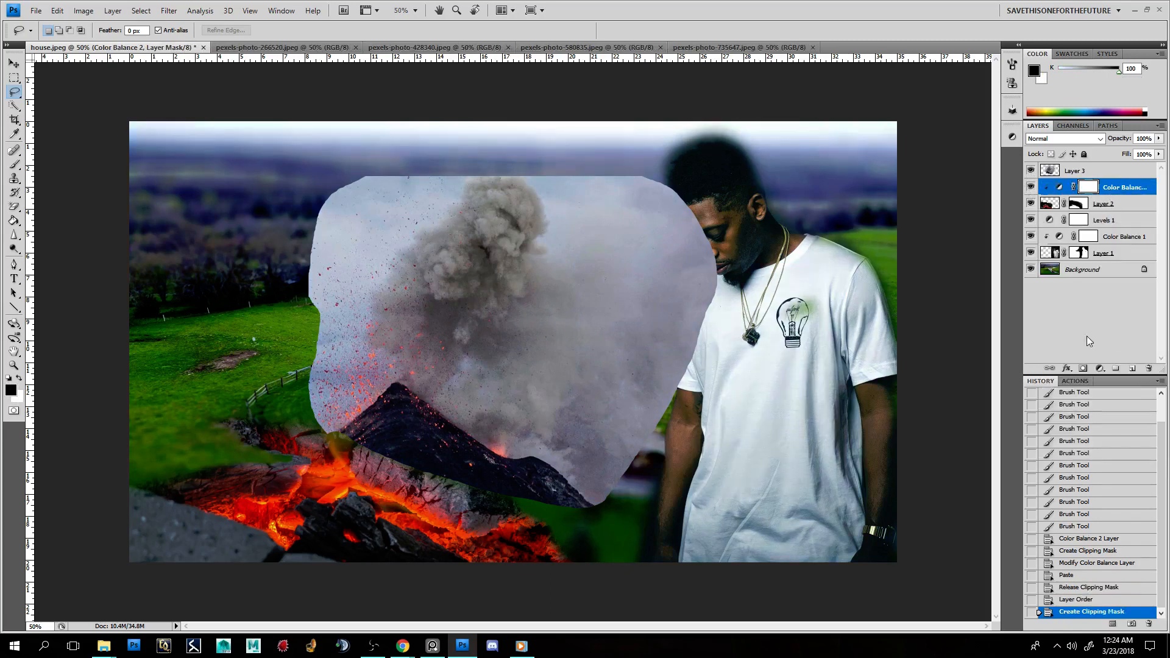
# Step: Move the volcano piece on Layer 3 over the man's head and shoulders, and add a layer mask to it
pyautogui.click(1086, 178)
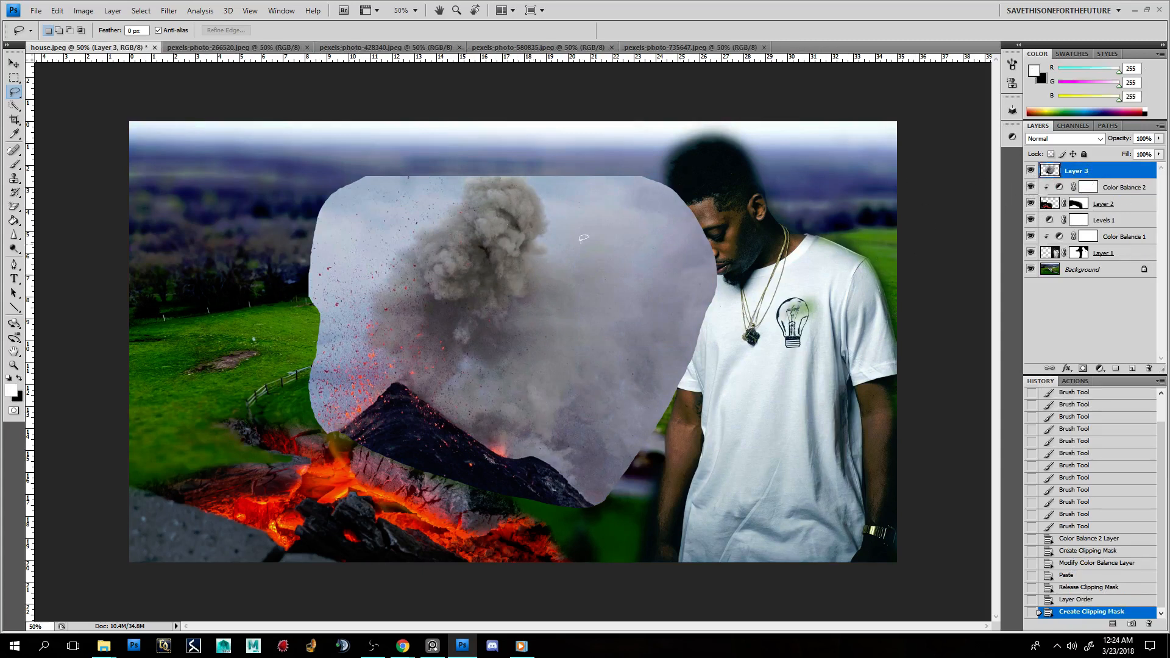
pyautogui.click(14, 63)
pyautogui.moveTo(382, 294); pyautogui.dragTo(685, 214)
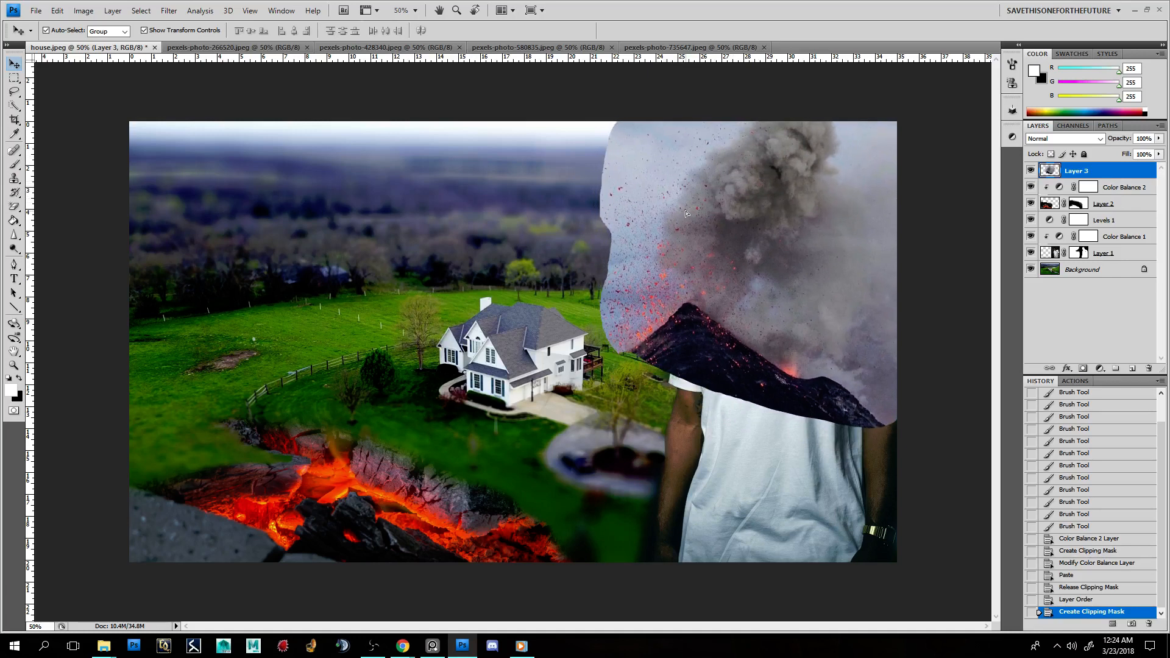
pyautogui.moveTo(714, 259); pyautogui.dragTo(733, 246)
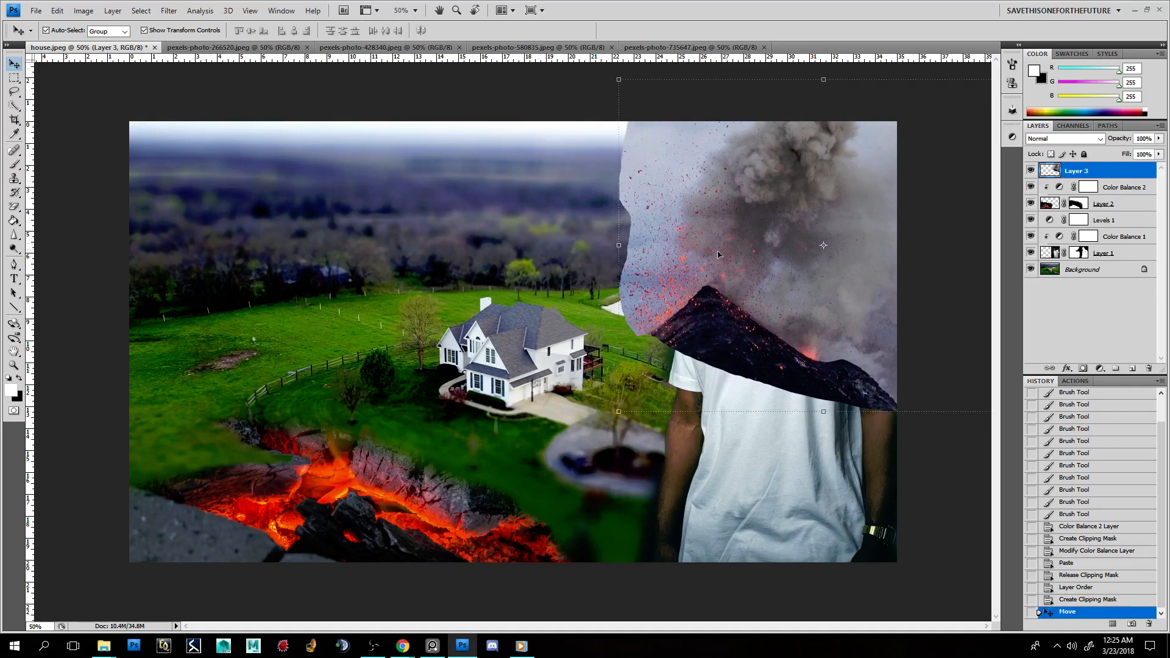
pyautogui.click(1099, 369)
pyautogui.click(1083, 351)
pyautogui.click(1083, 369)
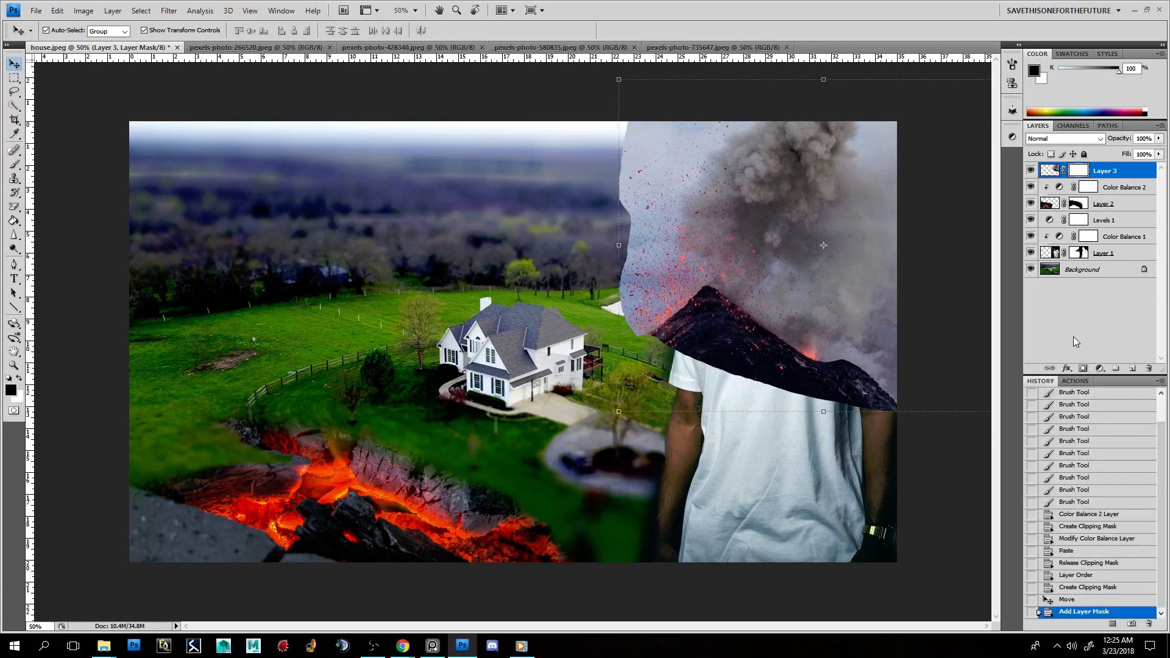
# Step: Paint black on Layer 3's mask with soft 121 px and 360 px brushes, hiding the sky and mountain around the smoke and embers
pyautogui.click(14, 164)
pyautogui.rightClick(614, 219)
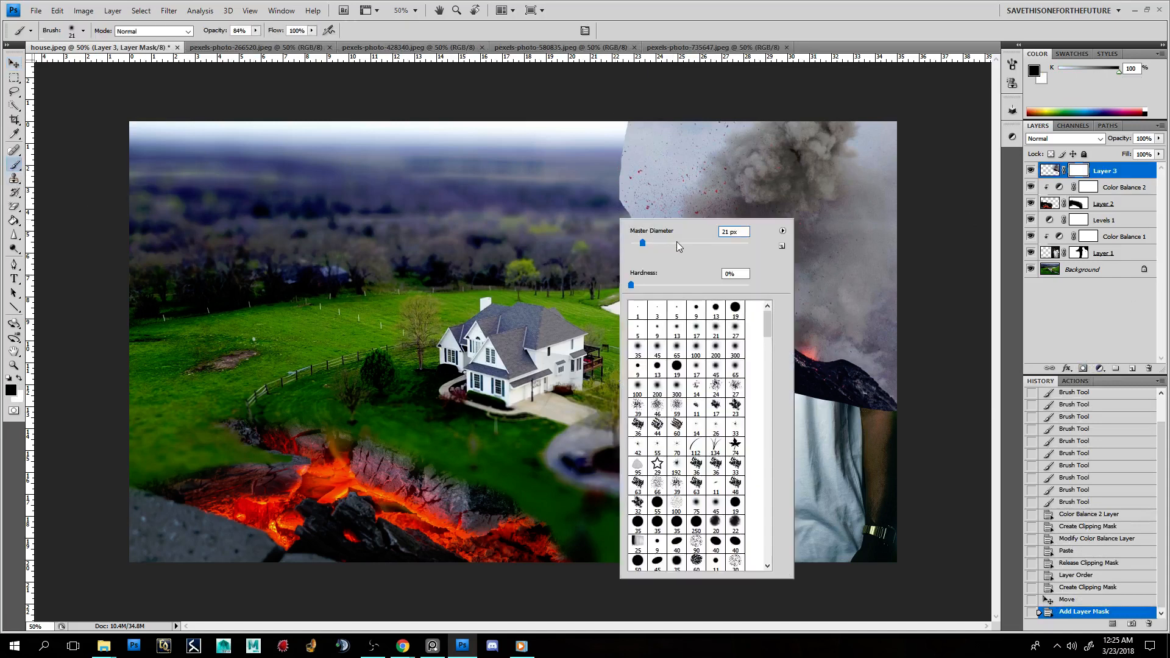
pyautogui.moveTo(678, 243); pyautogui.dragTo(681, 240)
pyautogui.moveTo(609, 116)
pyautogui.mouseDown()
pyautogui.moveTo(643, 131)
pyautogui.moveTo(614, 163)
pyautogui.moveTo(622, 140)
pyautogui.mouseUp()
pyautogui.rightClick(625, 150)
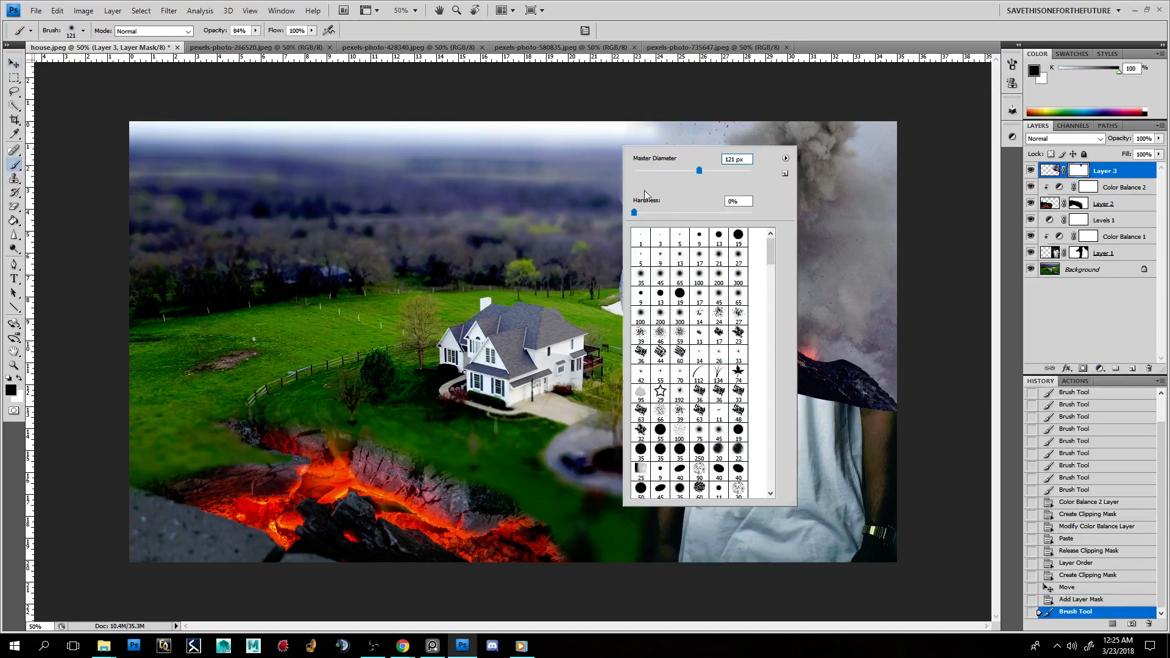
pyautogui.moveTo(724, 171); pyautogui.dragTo(720, 170)
pyautogui.moveTo(698, 117)
pyautogui.mouseDown()
pyautogui.moveTo(650, 119)
pyautogui.moveTo(597, 194)
pyautogui.moveTo(601, 296)
pyautogui.moveTo(601, 238)
pyautogui.moveTo(598, 252)
pyautogui.moveTo(613, 215)
pyautogui.moveTo(624, 380)
pyautogui.moveTo(823, 416)
pyautogui.moveTo(649, 320)
pyautogui.mouseUp()
pyautogui.moveTo(655, 318)
pyautogui.mouseDown()
pyautogui.moveTo(835, 369)
pyautogui.moveTo(737, 387)
pyautogui.mouseUp()
pyautogui.moveTo(741, 375)
pyautogui.mouseDown()
pyautogui.moveTo(915, 302)
pyautogui.moveTo(805, 380)
pyautogui.mouseUp()
pyautogui.moveTo(810, 372)
pyautogui.mouseDown()
pyautogui.moveTo(917, 292)
pyautogui.moveTo(781, 364)
pyautogui.moveTo(656, 352)
pyautogui.moveTo(587, 283)
pyautogui.moveTo(613, 323)
pyautogui.moveTo(592, 246)
pyautogui.moveTo(641, 301)
pyautogui.moveTo(618, 252)
pyautogui.moveTo(625, 141)
pyautogui.moveTo(622, 221)
pyautogui.moveTo(661, 153)
pyautogui.moveTo(734, 374)
pyautogui.mouseUp()
pyautogui.moveTo(945, 195); pyautogui.dragTo(841, 331)
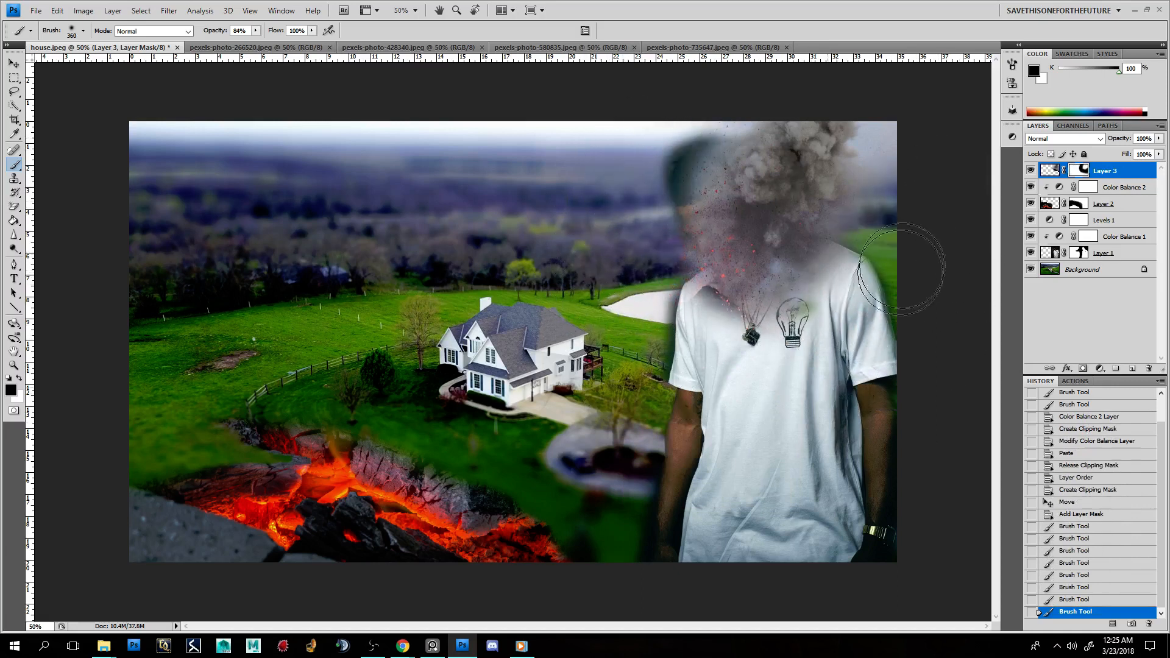
pyautogui.moveTo(879, 256)
pyautogui.mouseDown()
pyautogui.moveTo(905, 165)
pyautogui.moveTo(821, 343)
pyautogui.moveTo(753, 384)
pyautogui.moveTo(764, 358)
pyautogui.moveTo(807, 370)
pyautogui.moveTo(847, 341)
pyautogui.mouseUp()
# Step: Shift the smoke onto the man's face, rotate it -35.2 degrees, reposition it over his head and apply the transform
pyautogui.click(13, 64)
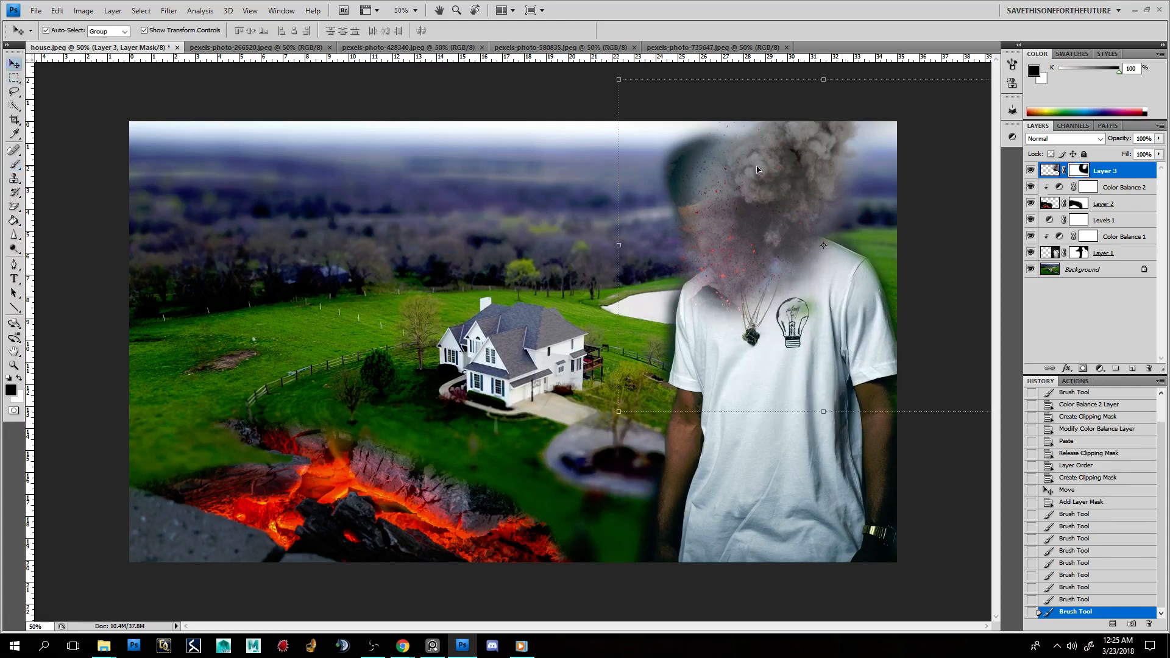
pyautogui.moveTo(795, 190); pyautogui.dragTo(768, 187)
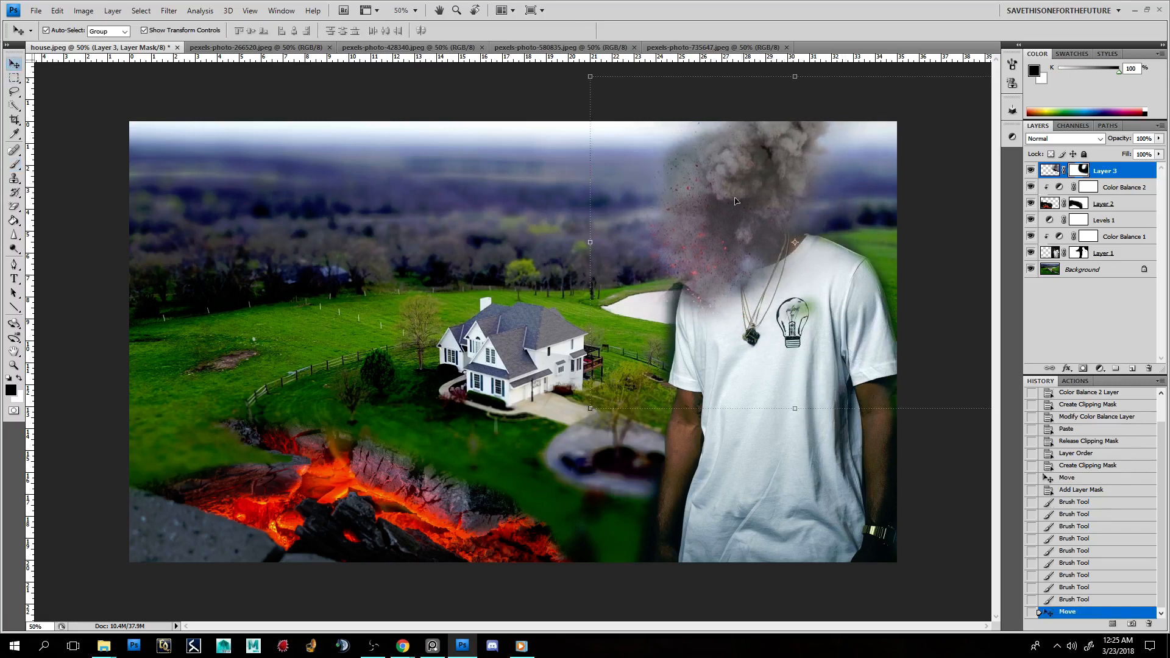
pyautogui.click(57, 10)
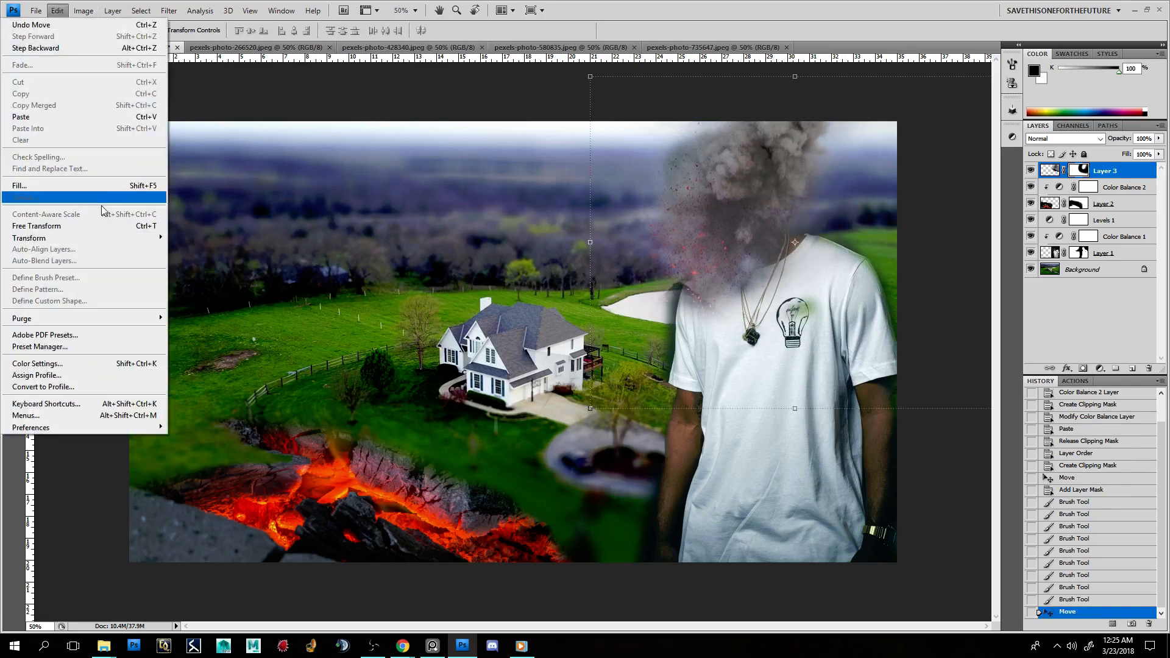
pyautogui.moveTo(110, 239)
pyautogui.click(224, 266)
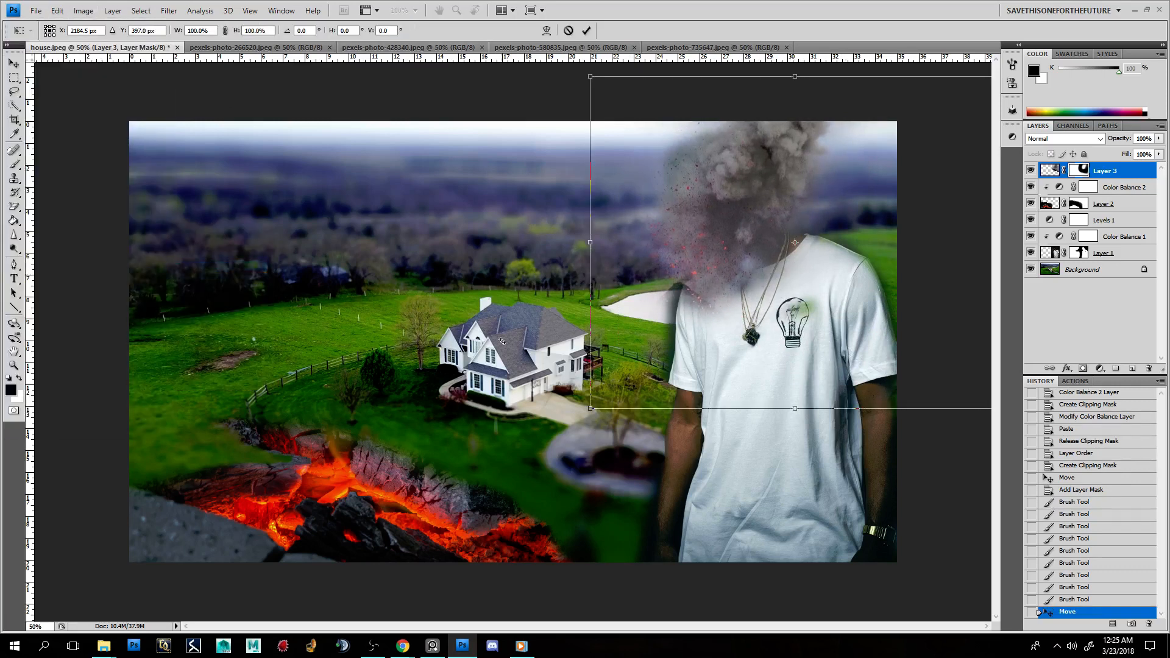
pyautogui.moveTo(595, 415); pyautogui.dragTo(735, 432)
pyautogui.moveTo(737, 255); pyautogui.dragTo(750, 244)
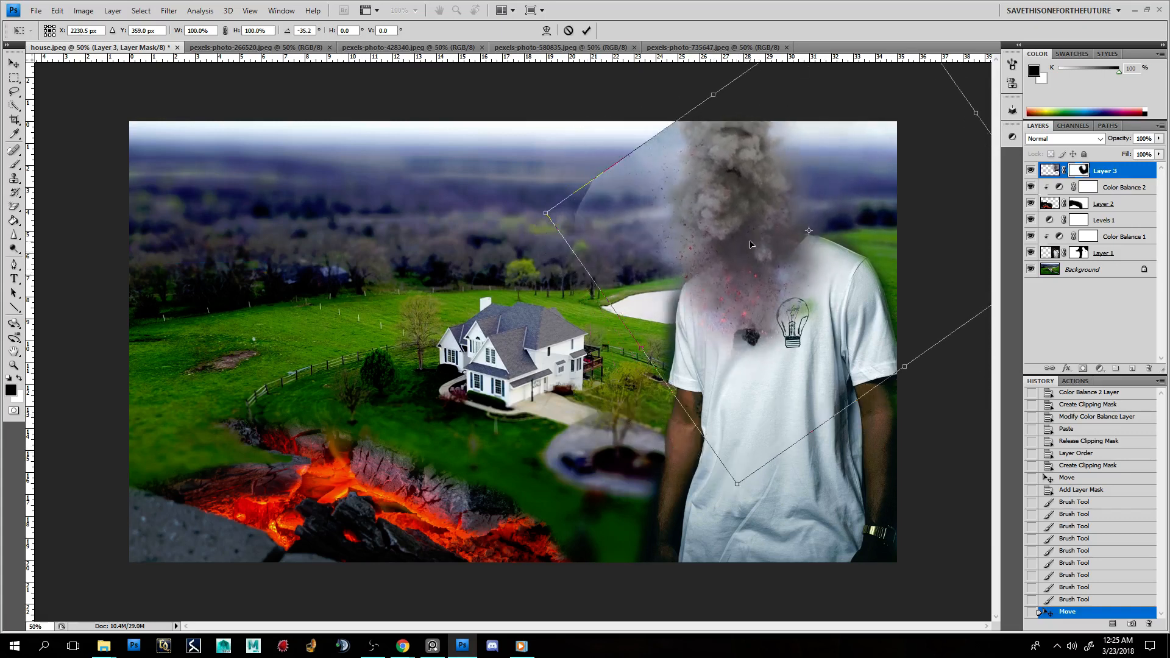
pyautogui.click(13, 93)
pyautogui.click(520, 244)
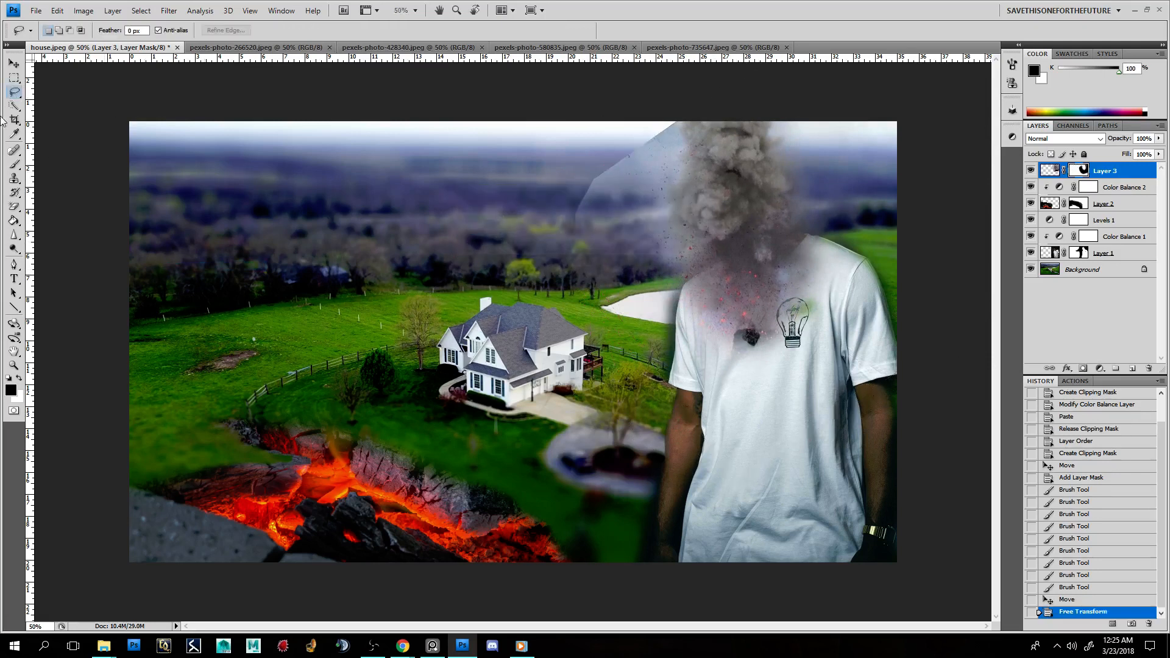
# Step: Paint black on Layer 3's mask with the 360 px brush to hide the hard sky edge beside the rotated smoke
pyautogui.click(14, 164)
pyautogui.click(49, 163)
pyautogui.click(597, 171)
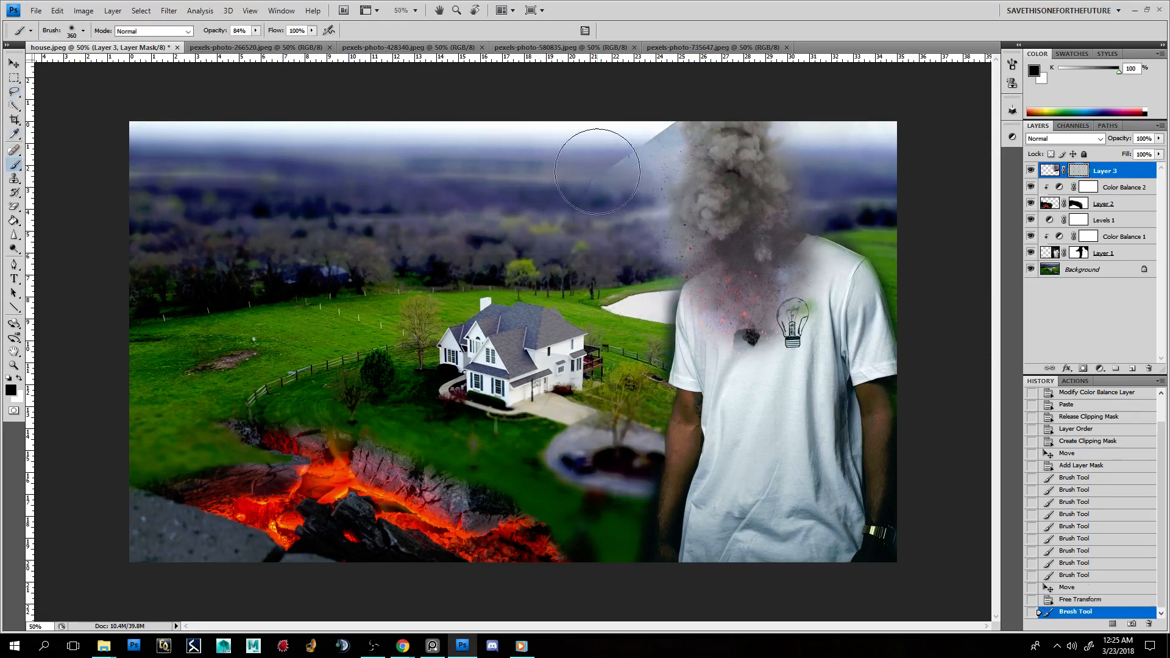
pyautogui.moveTo(597, 171)
pyautogui.mouseDown()
pyautogui.moveTo(623, 165)
pyautogui.moveTo(622, 126)
pyautogui.mouseUp()
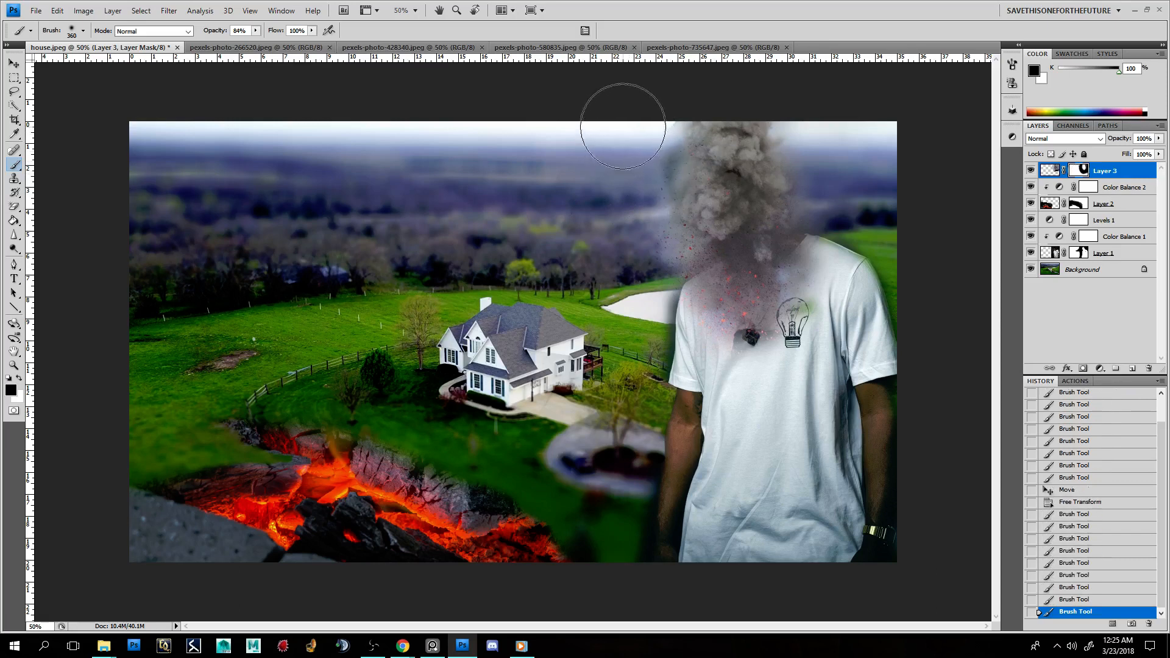
# Step: Paint black on Layer 3's mask with the 360 px brush to fade the remaining haze beside the smoke and the man's shoulder
pyautogui.click(640, 108)
pyautogui.click(650, 108)
pyautogui.click(625, 144)
pyautogui.click(644, 266)
pyautogui.click(663, 316)
pyautogui.click(651, 287)
pyautogui.click(634, 265)
pyautogui.click(616, 245)
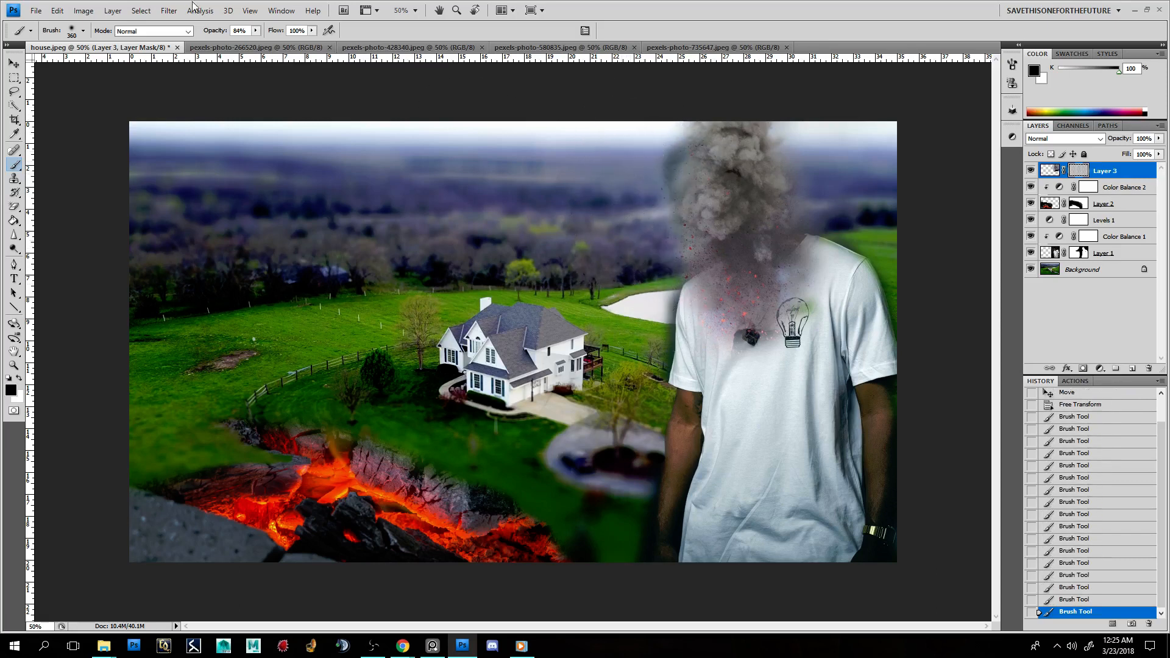
# Step: Move the smoke on Layer 3 slightly up and toward the house, and deselect the layer
pyautogui.click(13, 63)
pyautogui.moveTo(728, 196); pyautogui.dragTo(713, 186)
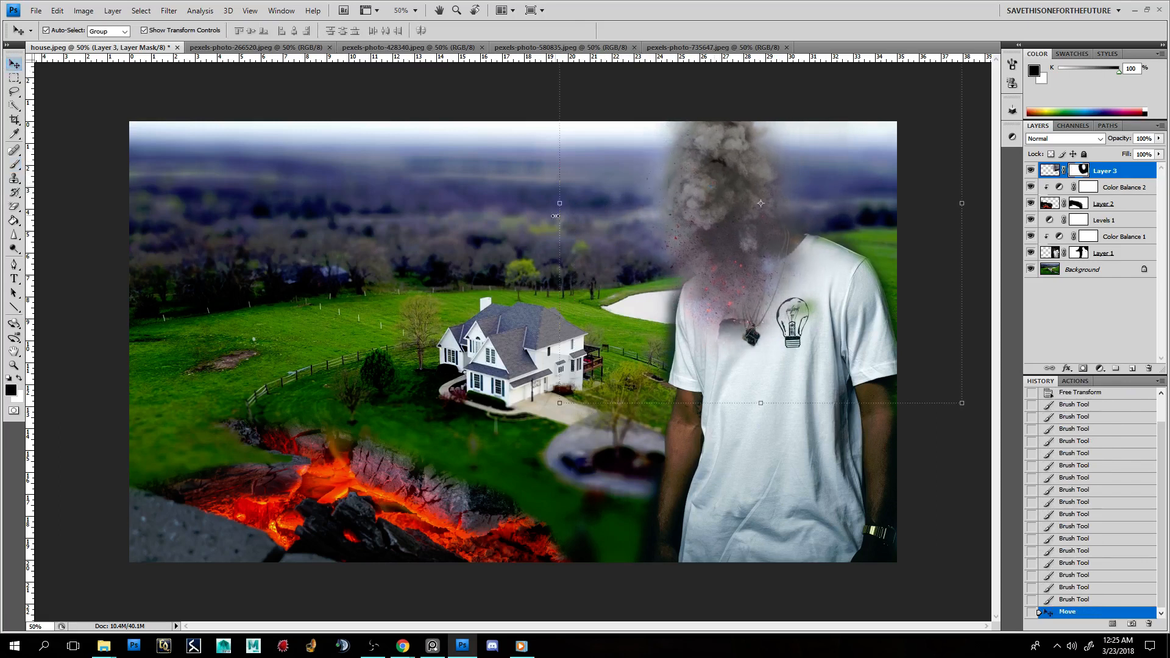
pyautogui.click(456, 236)
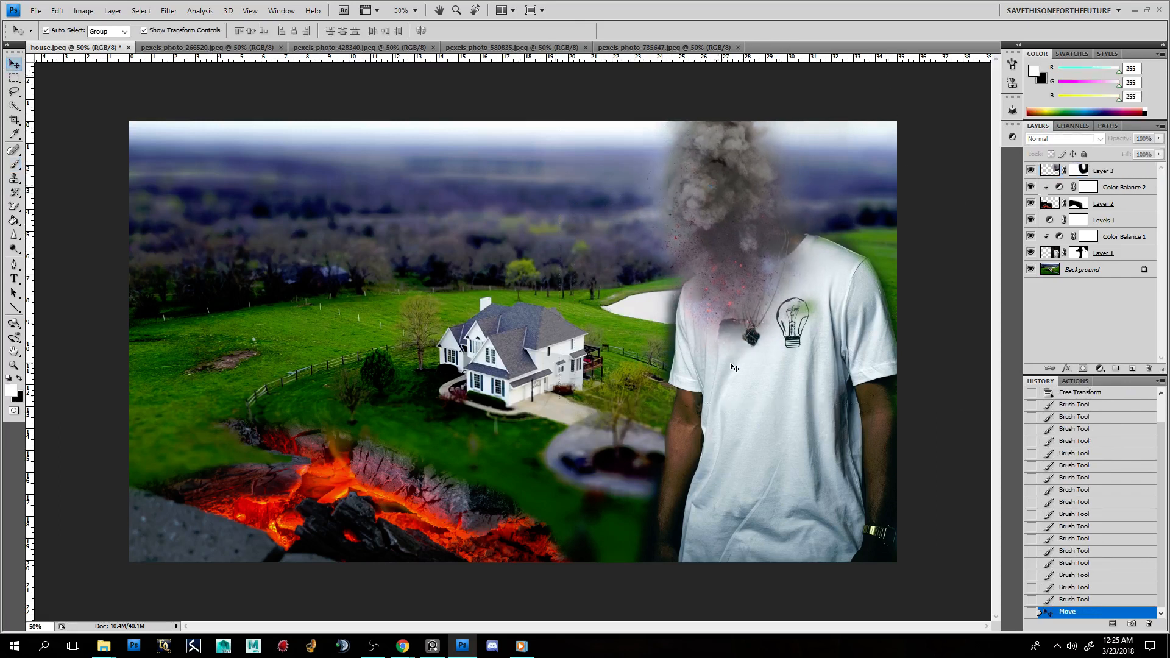
# Step: Reselect Layer 3's mask and paint black on the shirt just below the pendant with the 360 px brush
pyautogui.click(14, 166)
pyautogui.click(732, 322)
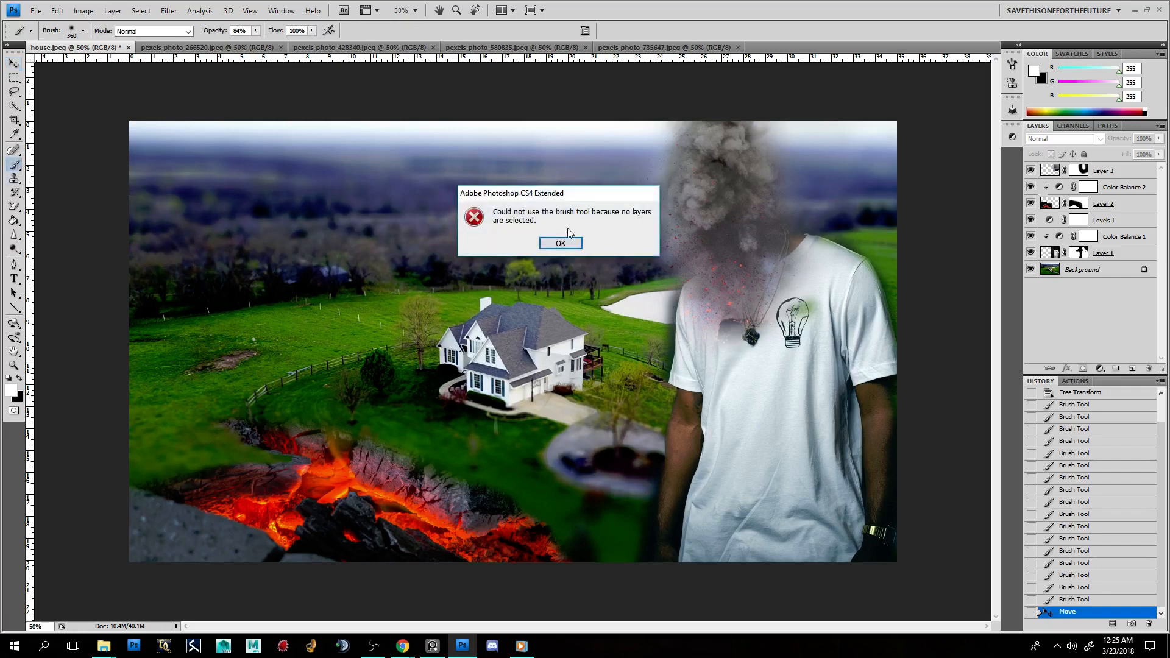
pyautogui.click(556, 241)
pyautogui.click(1082, 172)
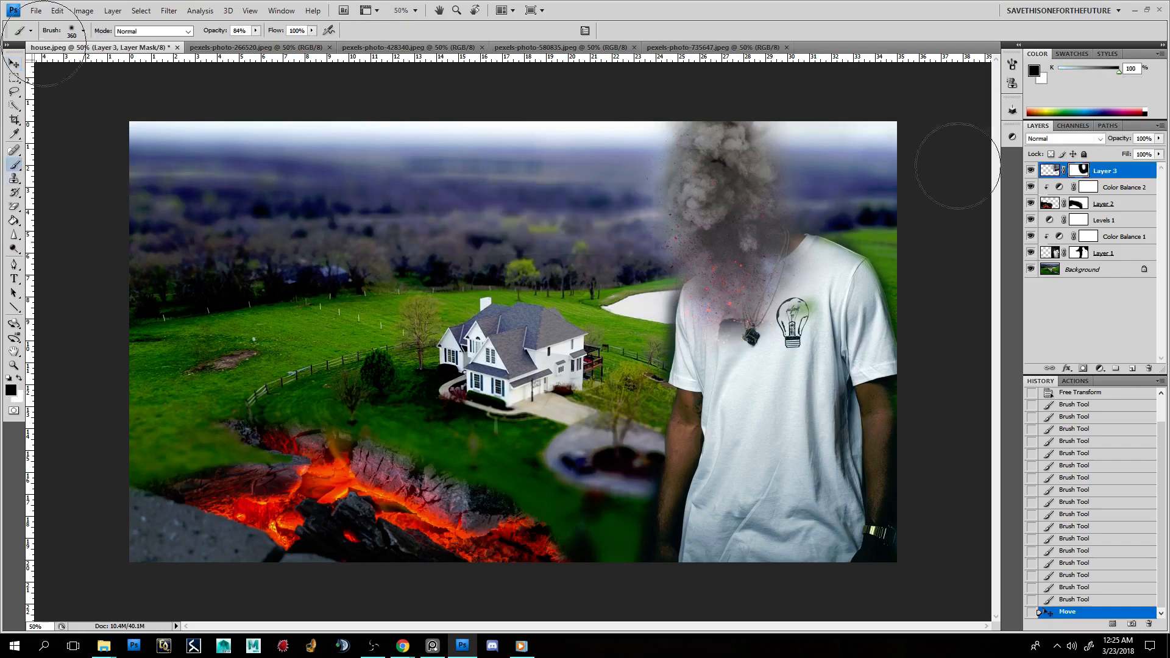
pyautogui.moveTo(739, 361); pyautogui.dragTo(741, 357)
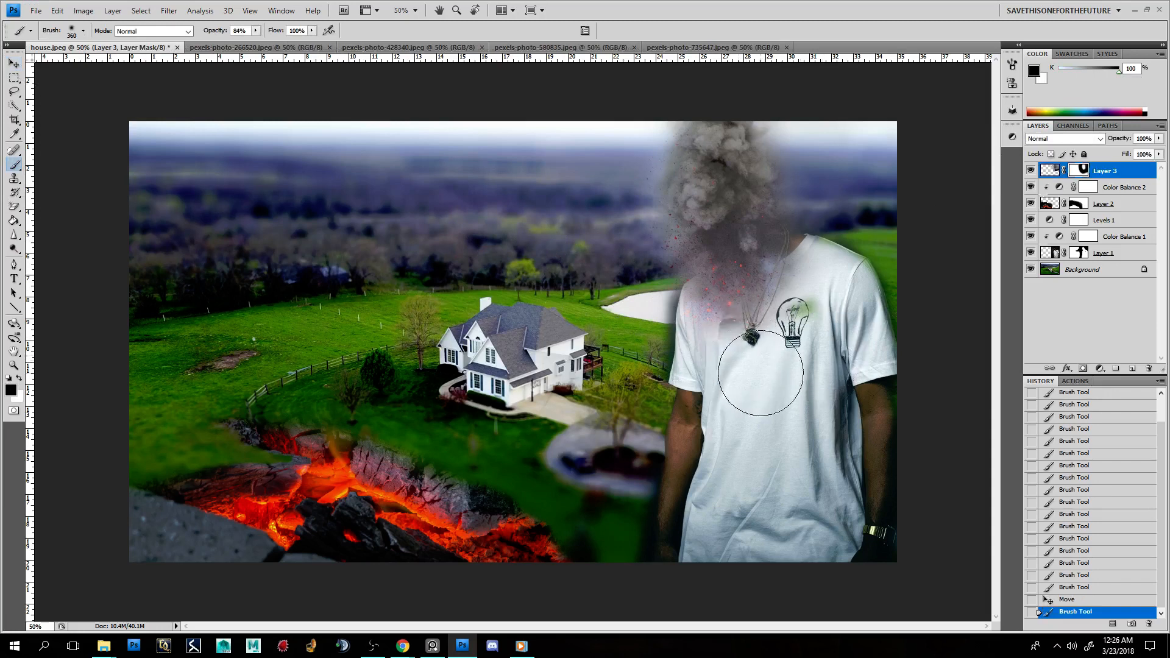
# Step: Paint white on Layer 3's mask over the chest and shoulder to bring back the smoke and embers there
pyautogui.click(734, 331)
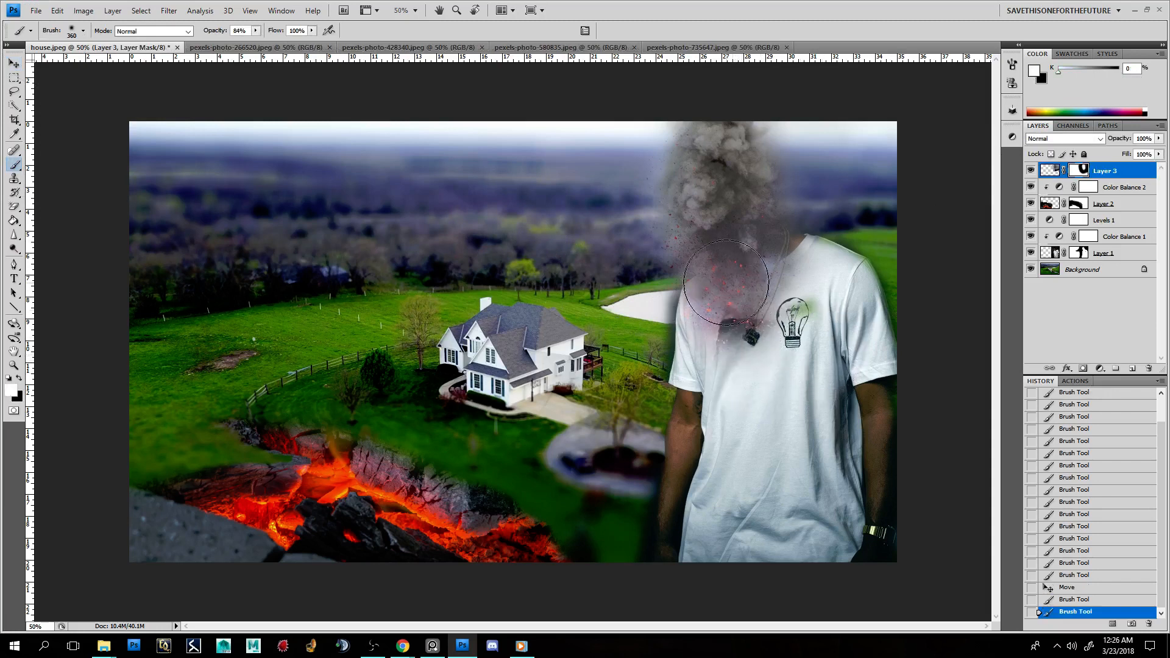
pyautogui.click(736, 307)
pyautogui.click(728, 282)
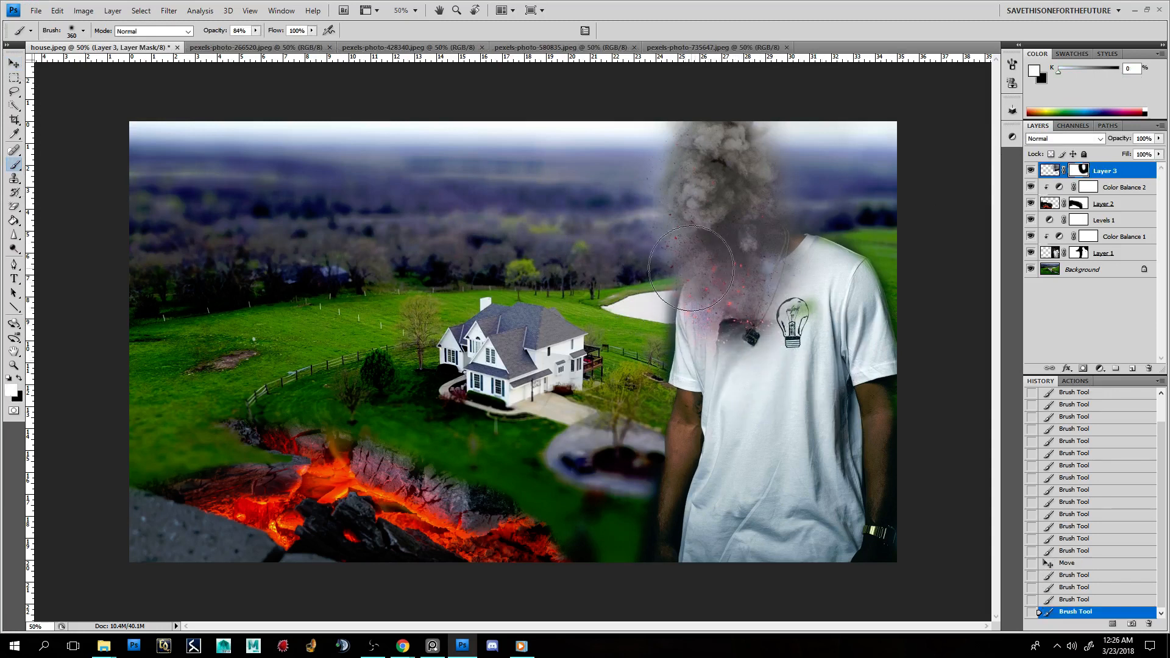
pyautogui.click(710, 268)
# Step: Paint black on Layer 3's mask over the pendant and shirt front, uncovering the necklace below the smoke
pyautogui.press('x')
pyautogui.click(769, 364)
pyautogui.click(760, 363)
pyautogui.click(748, 364)
pyautogui.click(755, 369)
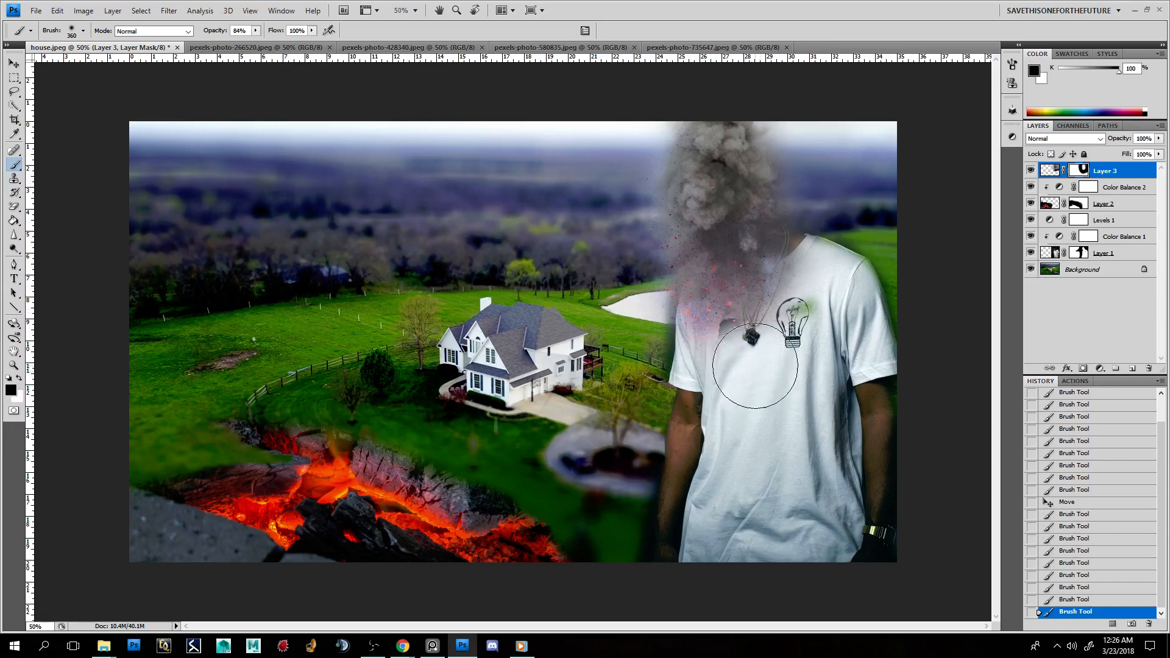
pyautogui.click(759, 353)
pyautogui.click(753, 347)
pyautogui.click(744, 341)
pyautogui.click(746, 357)
pyautogui.click(742, 353)
pyautogui.click(740, 364)
pyautogui.click(739, 366)
pyautogui.click(768, 356)
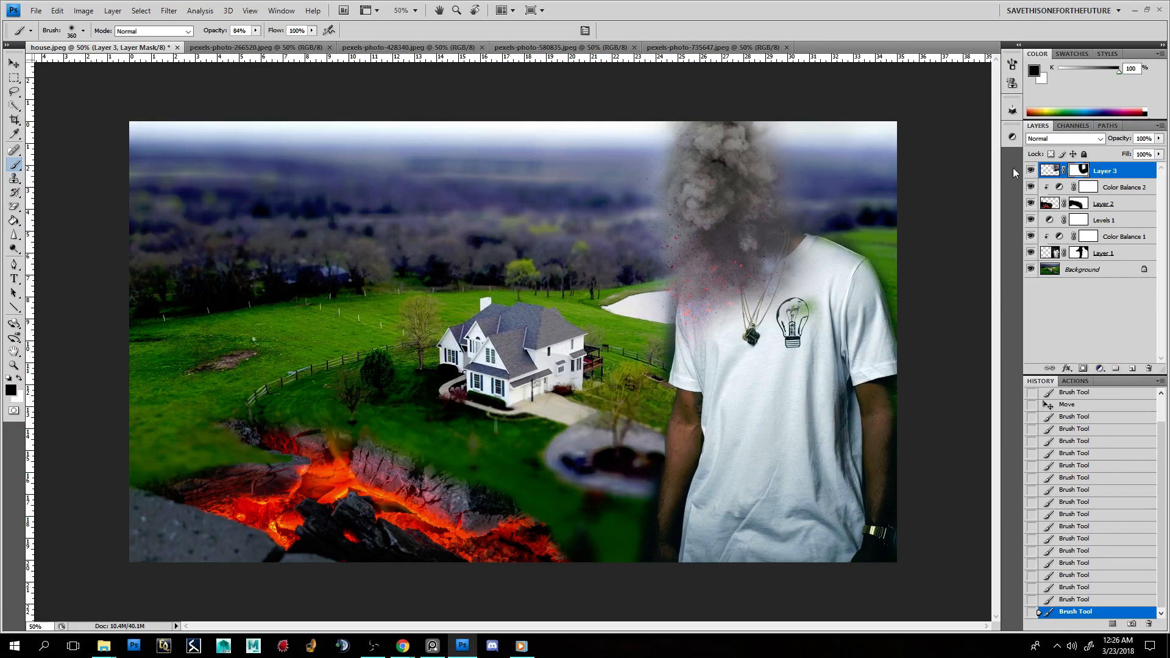
# Step: Add a Black & White adjustment layer above Layer 3 with Reds 54, Yellows 164, Greens 43, Cyans 17, Blues -4 and Magentas -114
pyautogui.click(1100, 367)
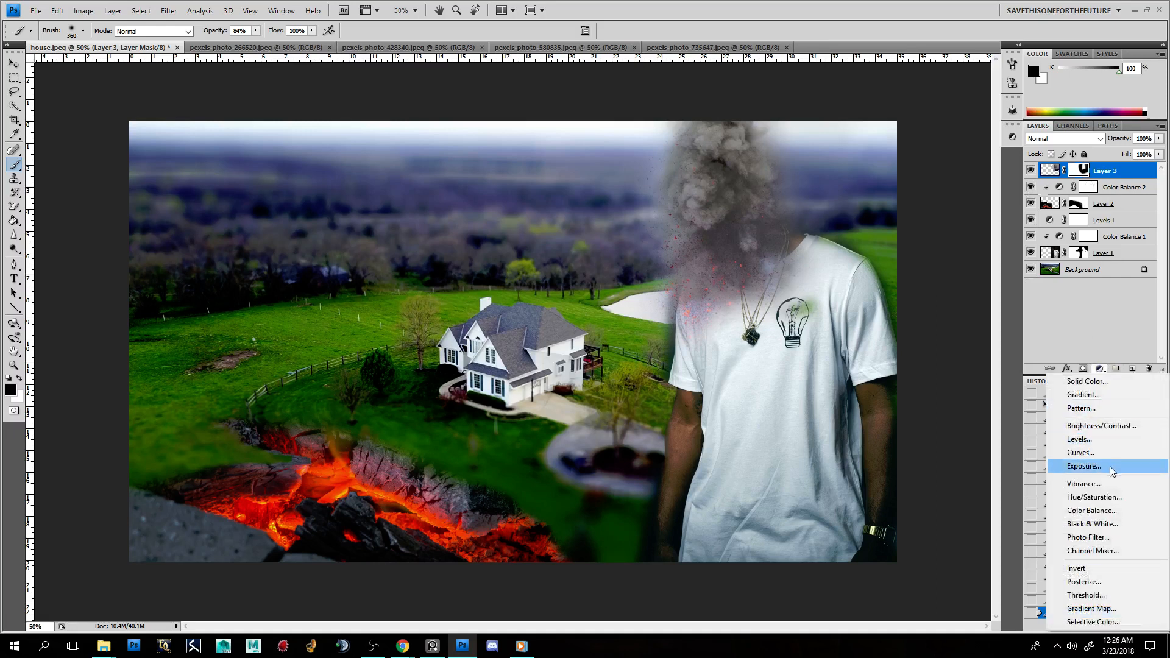
pyautogui.click(1116, 523)
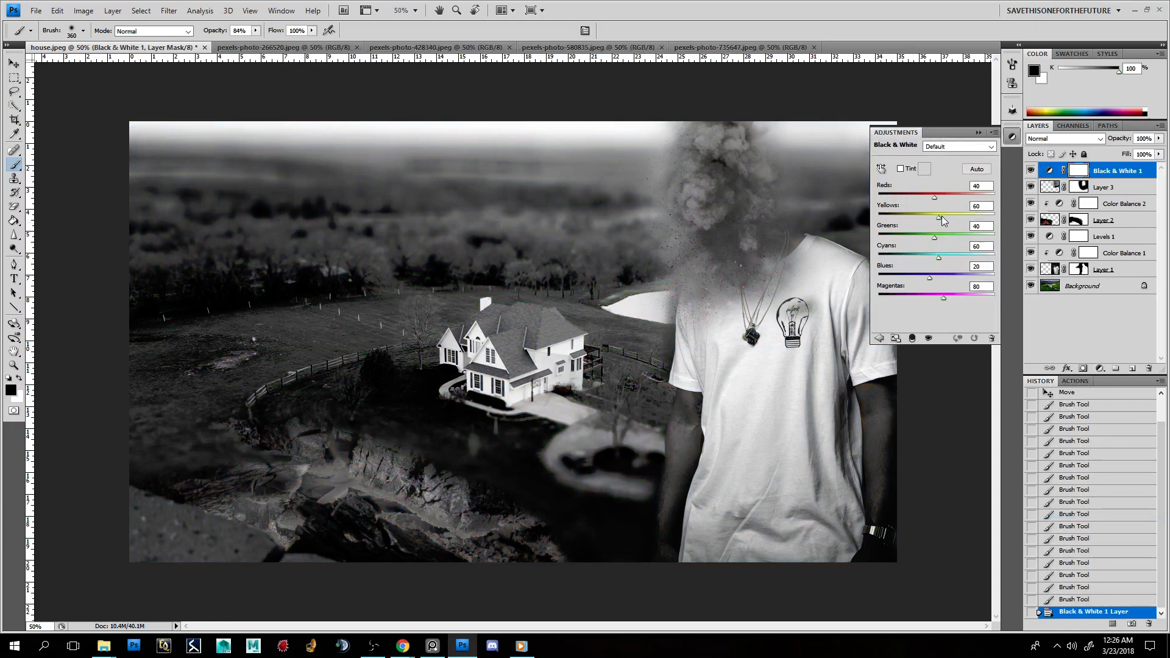
pyautogui.moveTo(943, 220)
pyautogui.mouseDown()
pyautogui.moveTo(964, 220)
pyautogui.moveTo(939, 202)
pyautogui.mouseUp()
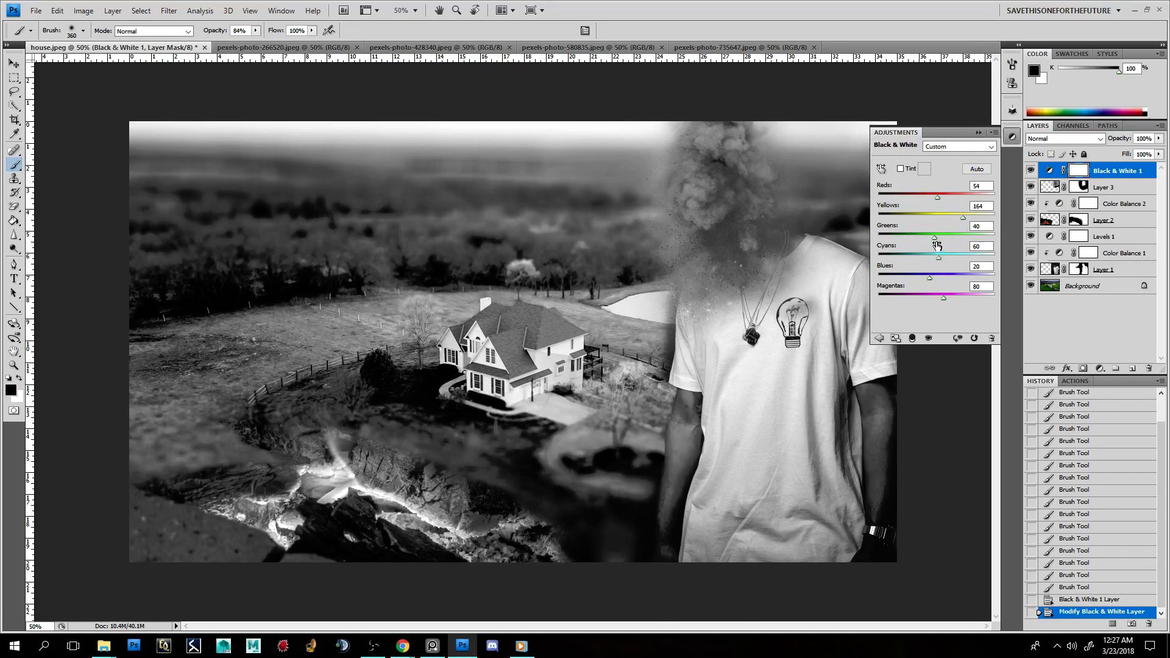
pyautogui.moveTo(937, 242)
pyautogui.mouseDown()
pyautogui.moveTo(948, 261)
pyautogui.moveTo(932, 261)
pyautogui.moveTo(936, 279)
pyautogui.moveTo(903, 280)
pyautogui.moveTo(944, 297)
pyautogui.moveTo(928, 297)
pyautogui.moveTo(962, 293)
pyautogui.moveTo(864, 297)
pyautogui.moveTo(898, 297)
pyautogui.mouseUp()
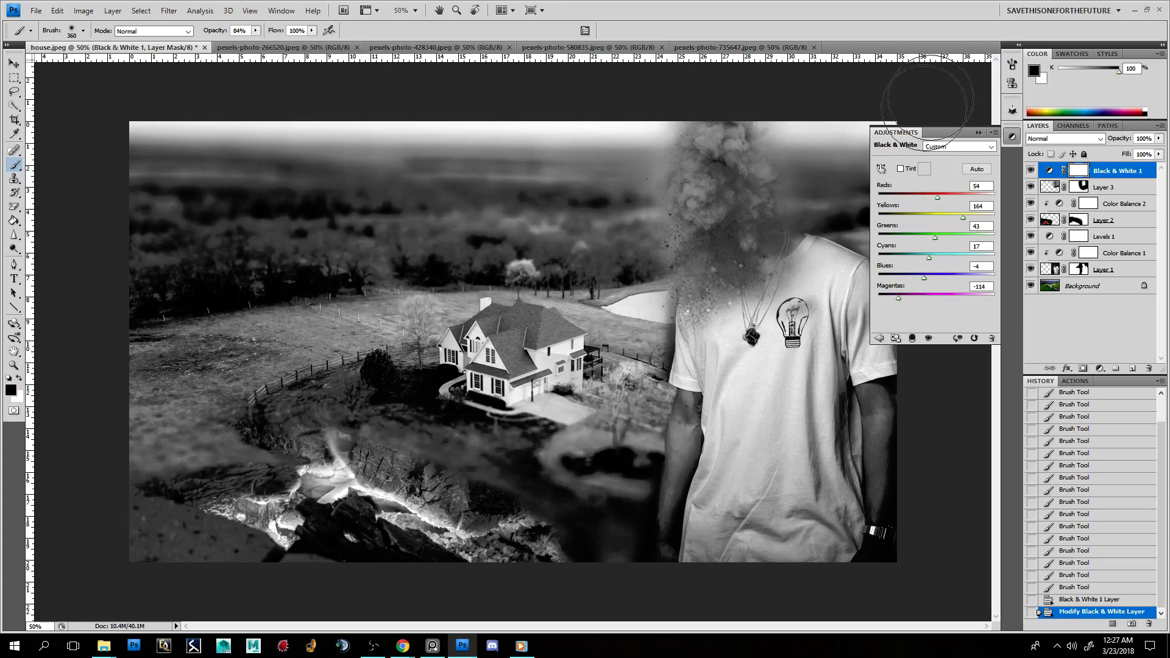
pyautogui.click(1104, 175)
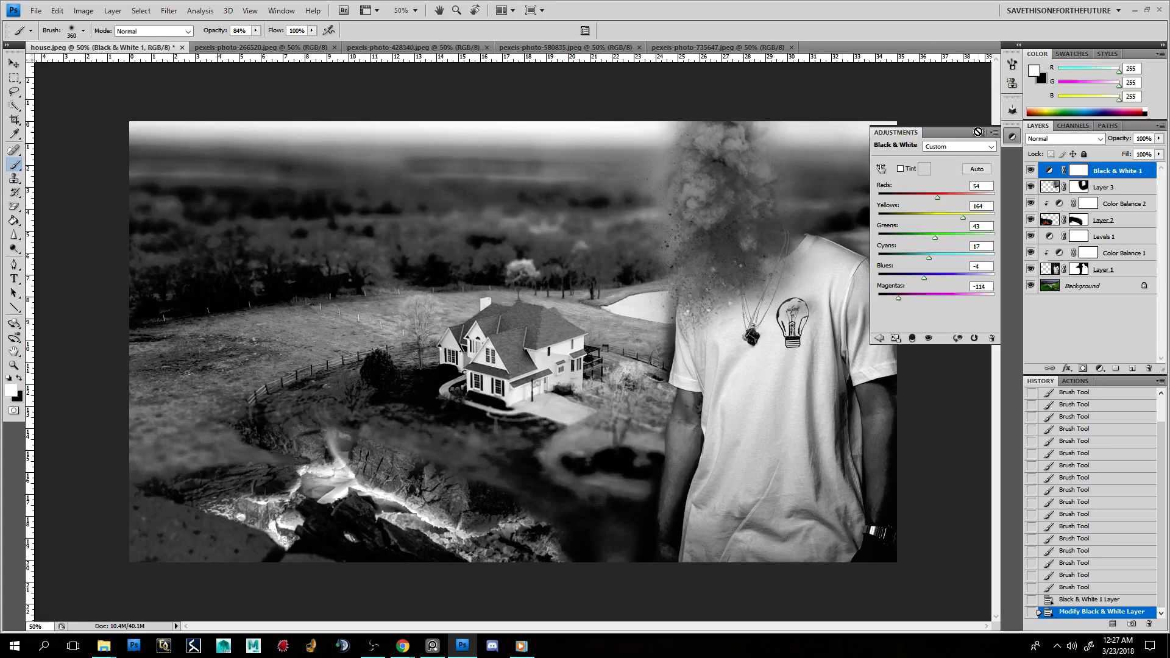
pyautogui.click(978, 132)
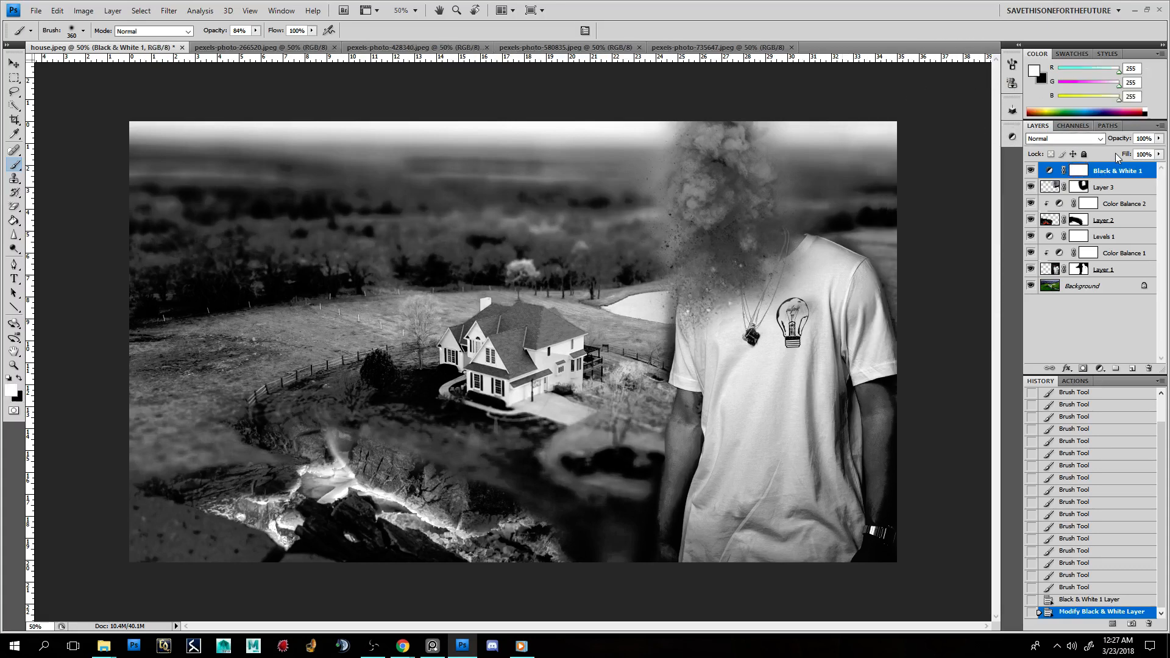
# Step: Toggle the Black & White 1 layer to compare the composite in monochrome and colour, leaving it hidden
pyautogui.click(1031, 171)
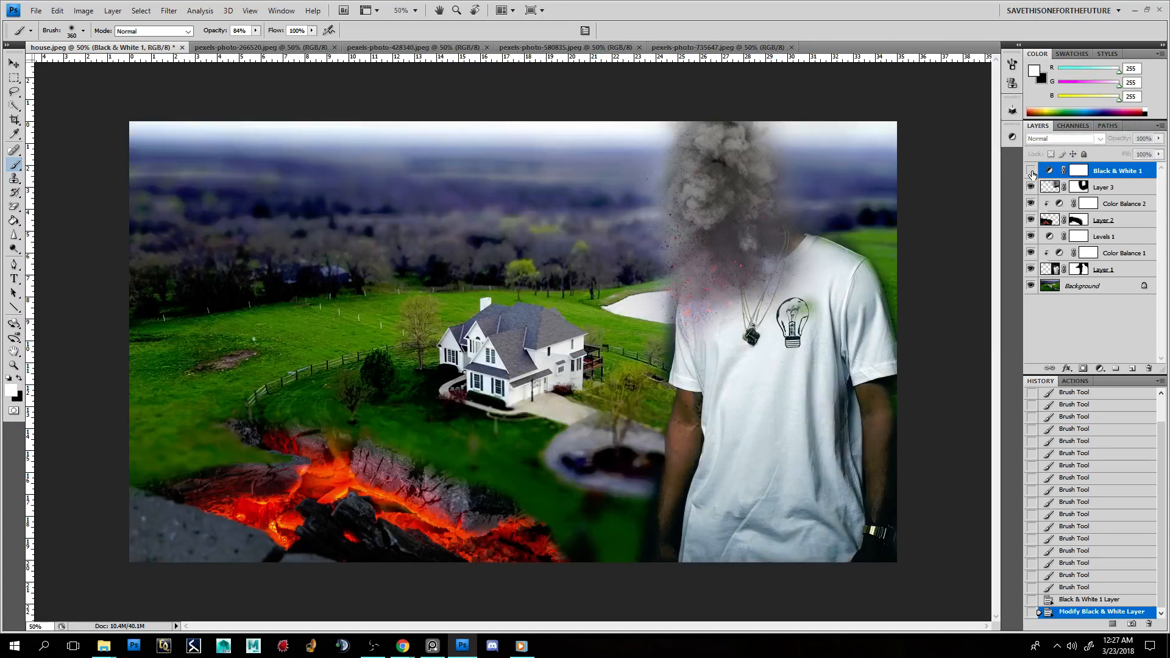
pyautogui.click(1030, 172)
pyautogui.click(1030, 171)
pyautogui.click(1031, 172)
pyautogui.click(1030, 171)
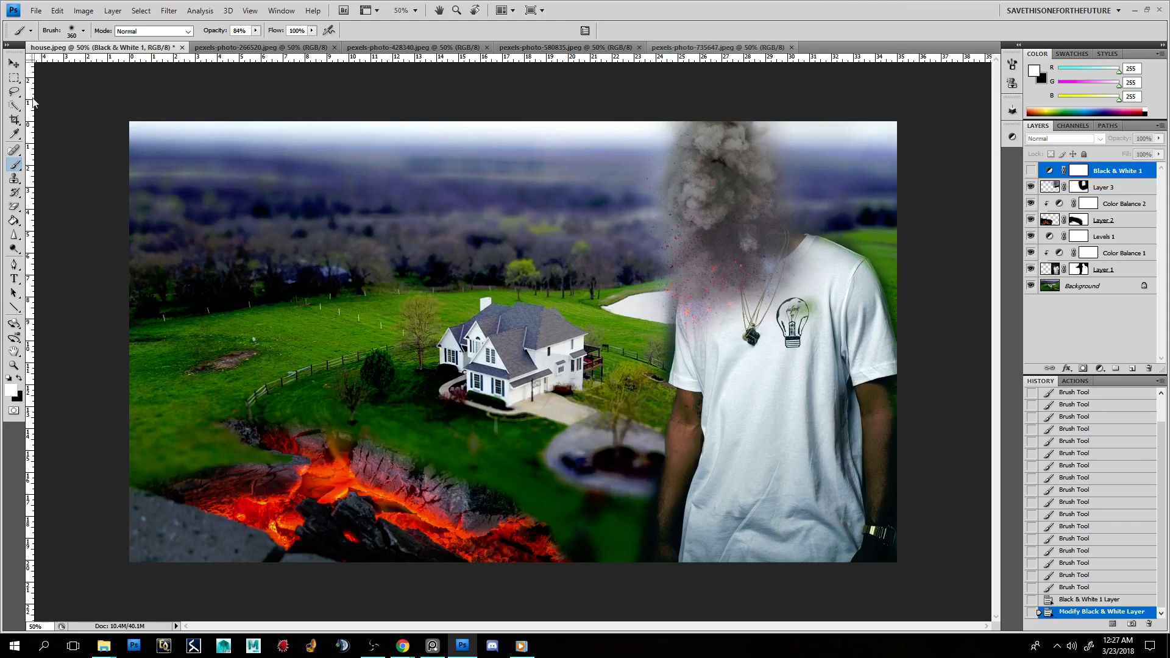
# Step: Switch to the portrait document pexels-photo-428340.jpeg and clear its rectangular selection
pyautogui.click(262, 47)
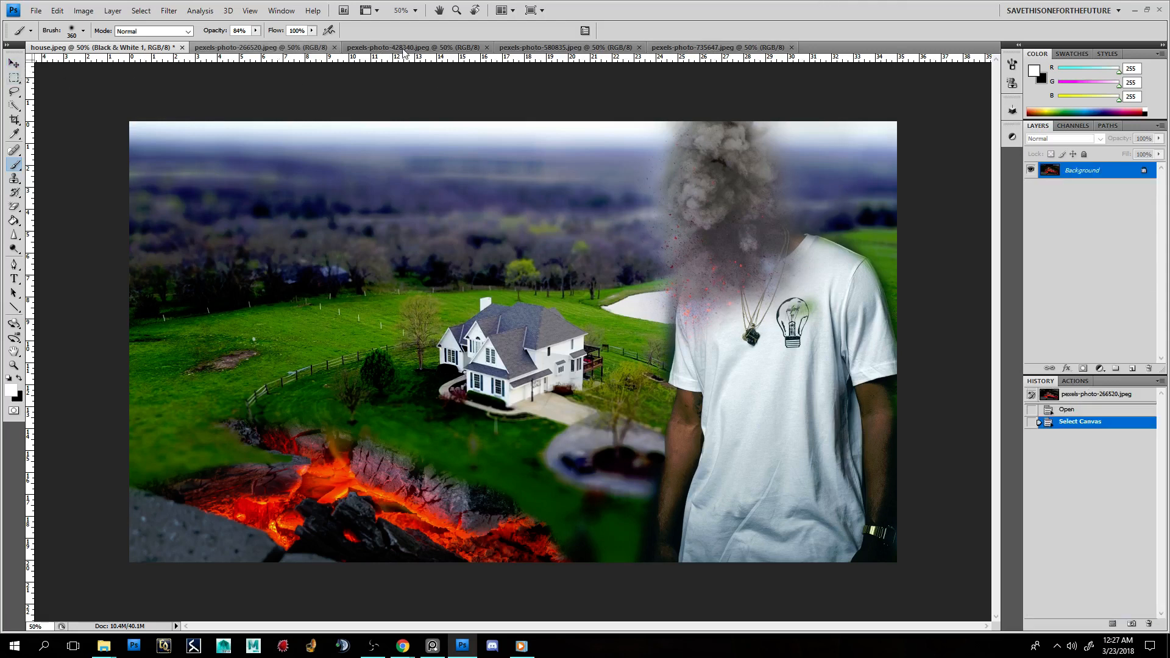
pyautogui.click(415, 49)
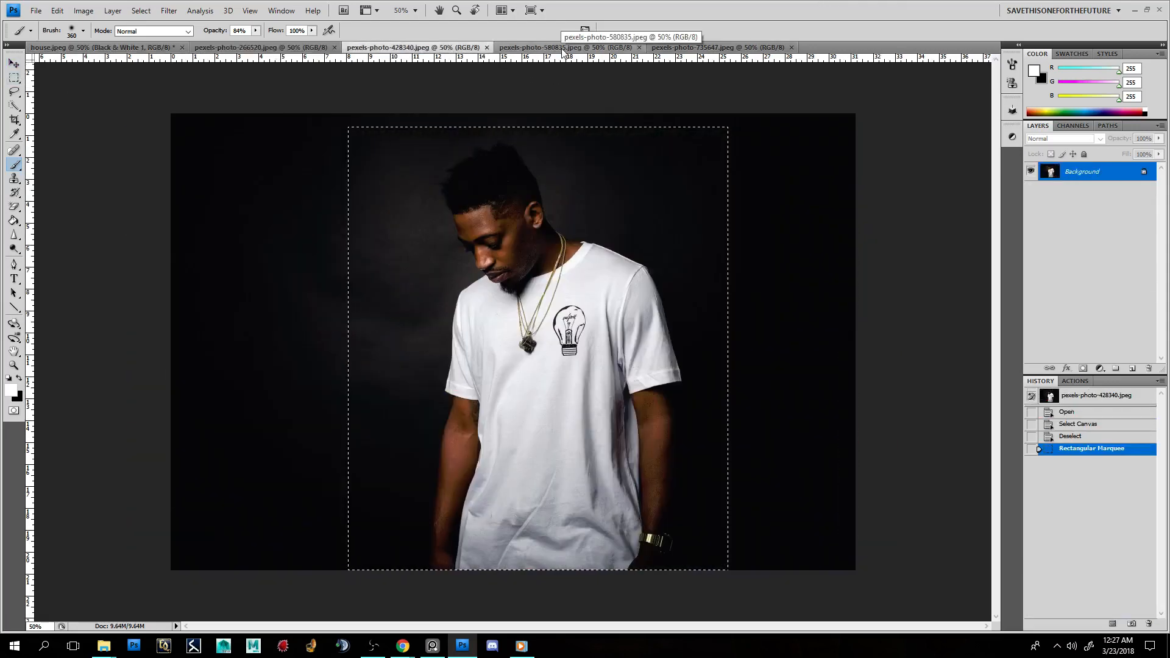
pyautogui.click(15, 77)
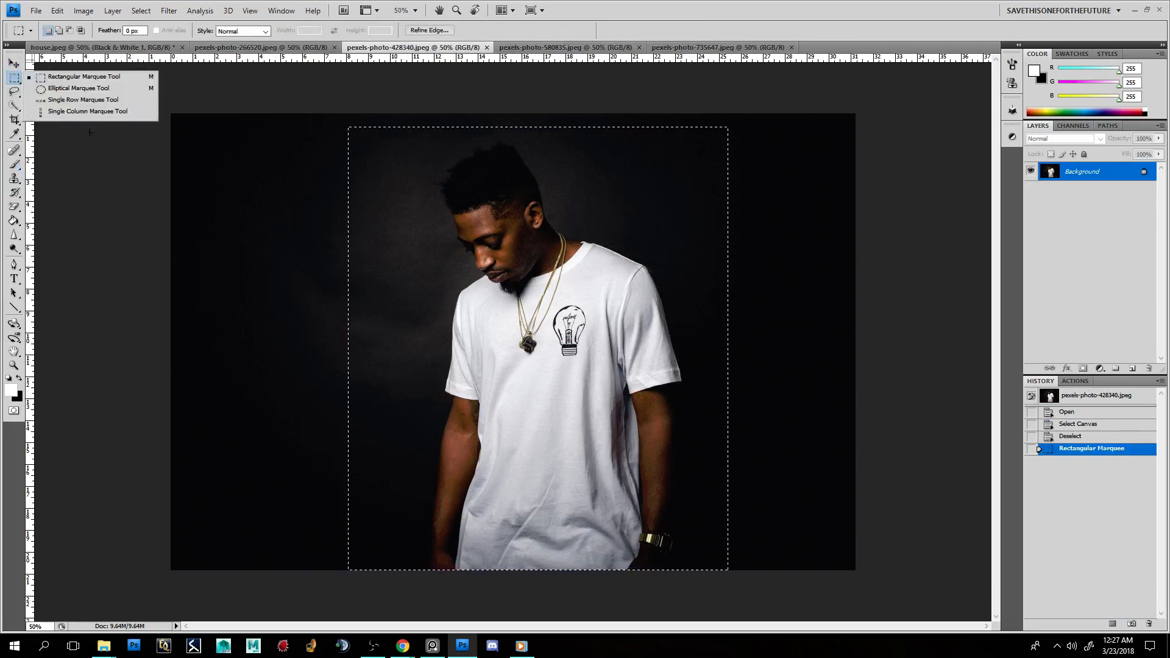
pyautogui.click(67, 77)
pyautogui.click(398, 179)
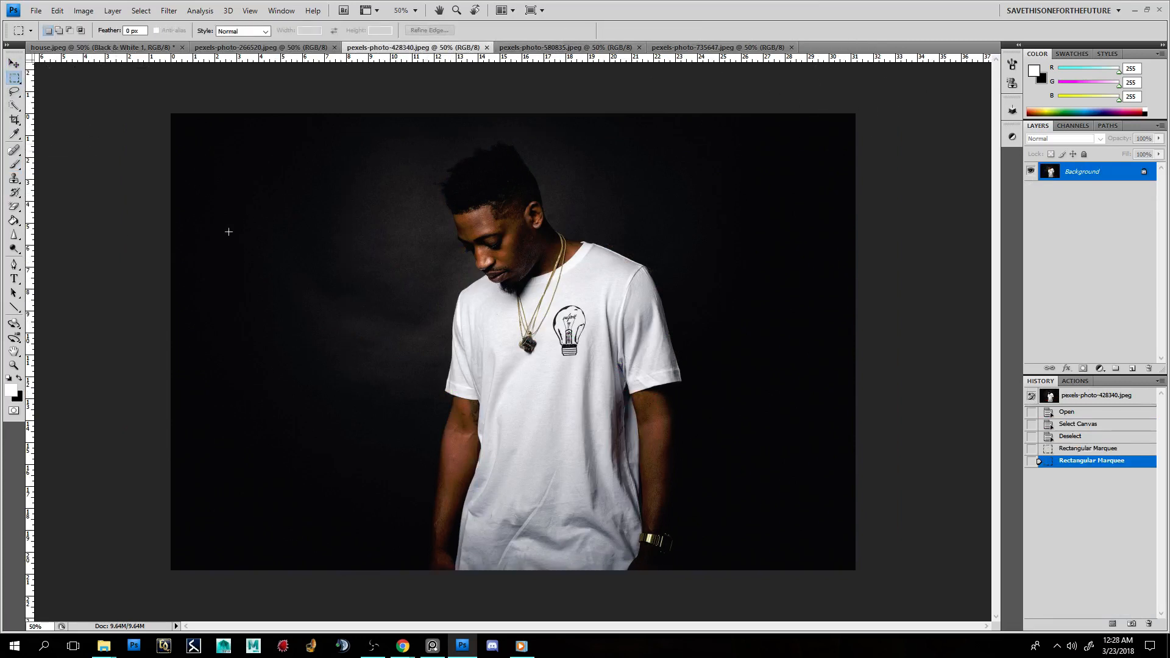
# Step: Add the text "Hannah Hoch" in white 60 pt Arial Bold and place it in the portrait's upper-left area
pyautogui.click(14, 278)
pyautogui.moveTo(471, 272); pyautogui.dragTo(490, 281)
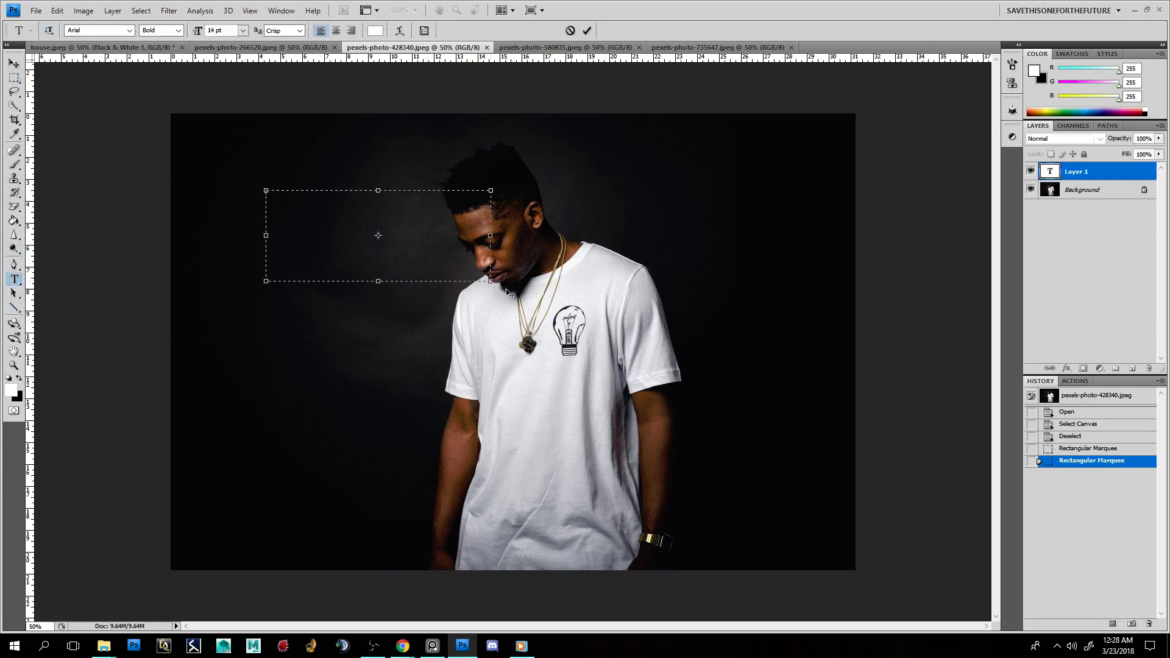
pyautogui.write('Hannah Hoch')
pyautogui.hotkey('ctrl', 'a')
pyautogui.click(242, 30)
pyautogui.click(247, 223)
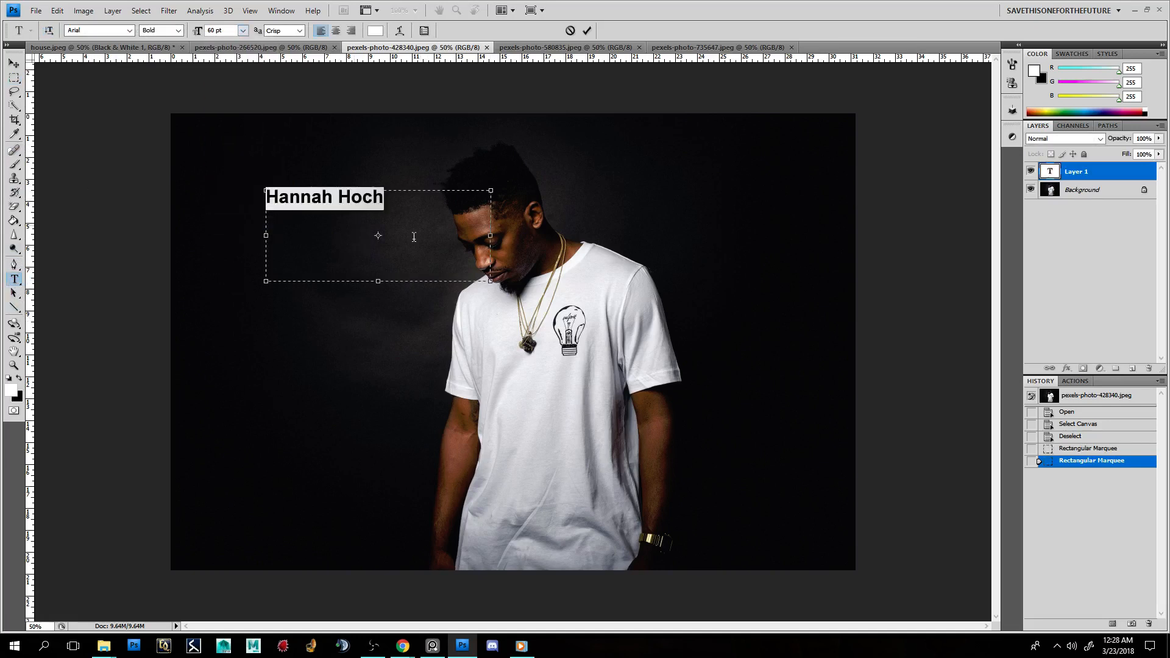
pyautogui.click(306, 237)
pyautogui.click(13, 64)
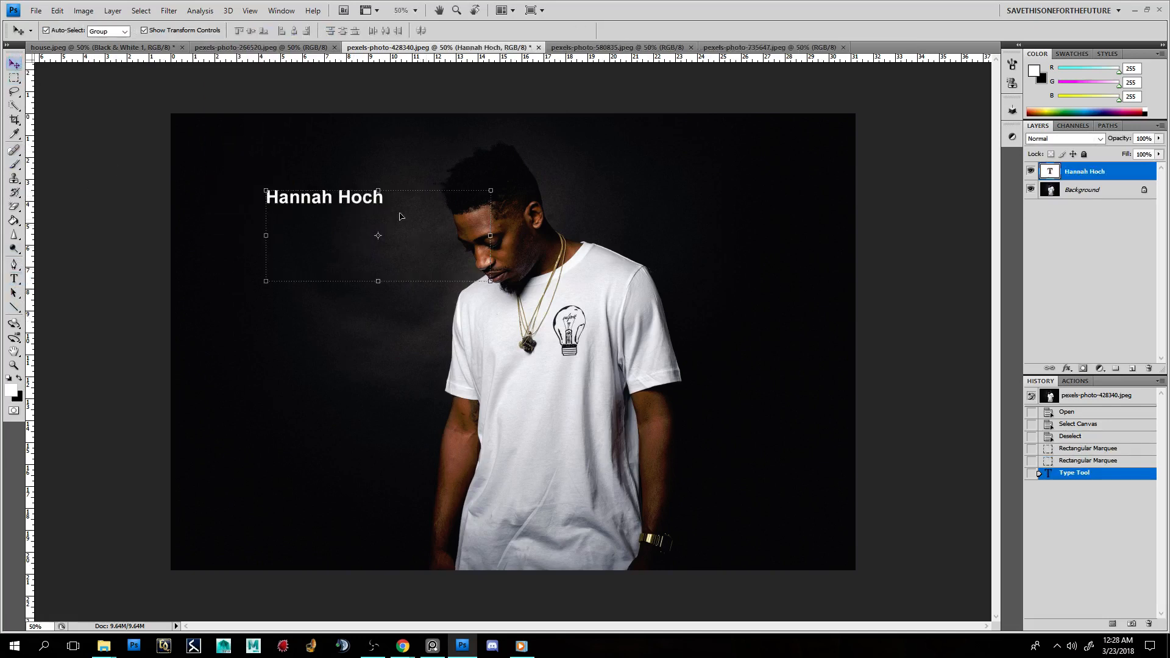
pyautogui.moveTo(356, 195)
pyautogui.mouseDown()
pyautogui.moveTo(297, 193)
pyautogui.moveTo(292, 174)
pyautogui.mouseUp()
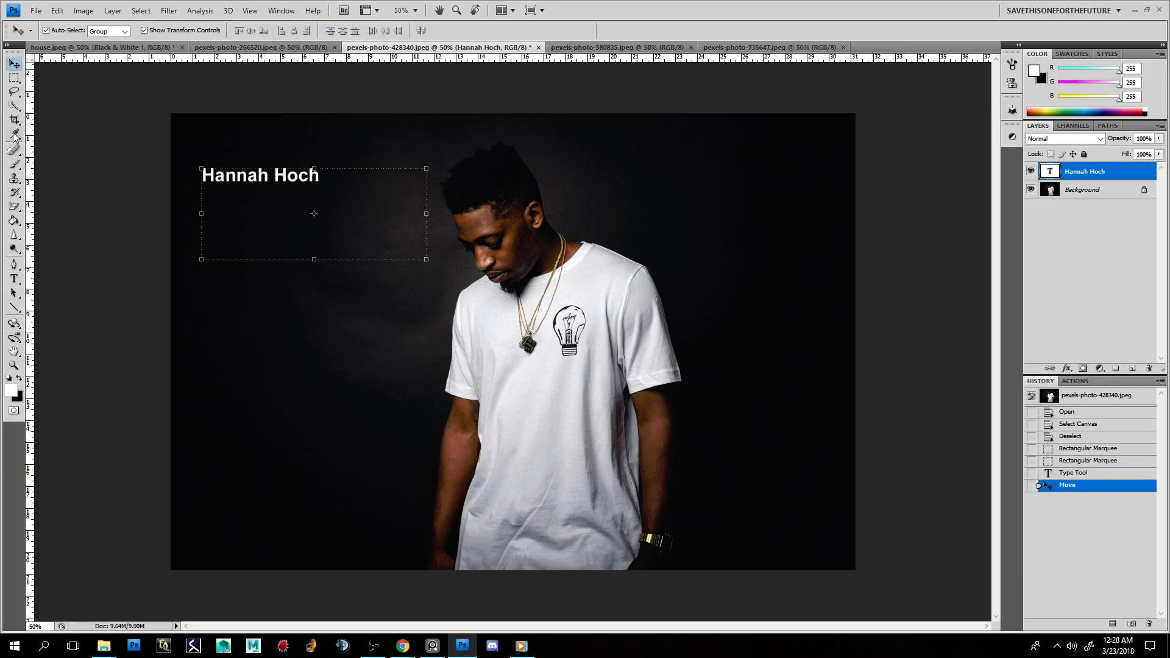
# Step: Activate the portrait's Background layer and look at the fire photo pexels-photo-266520.jpeg before returning to the portrait
pyautogui.click(14, 91)
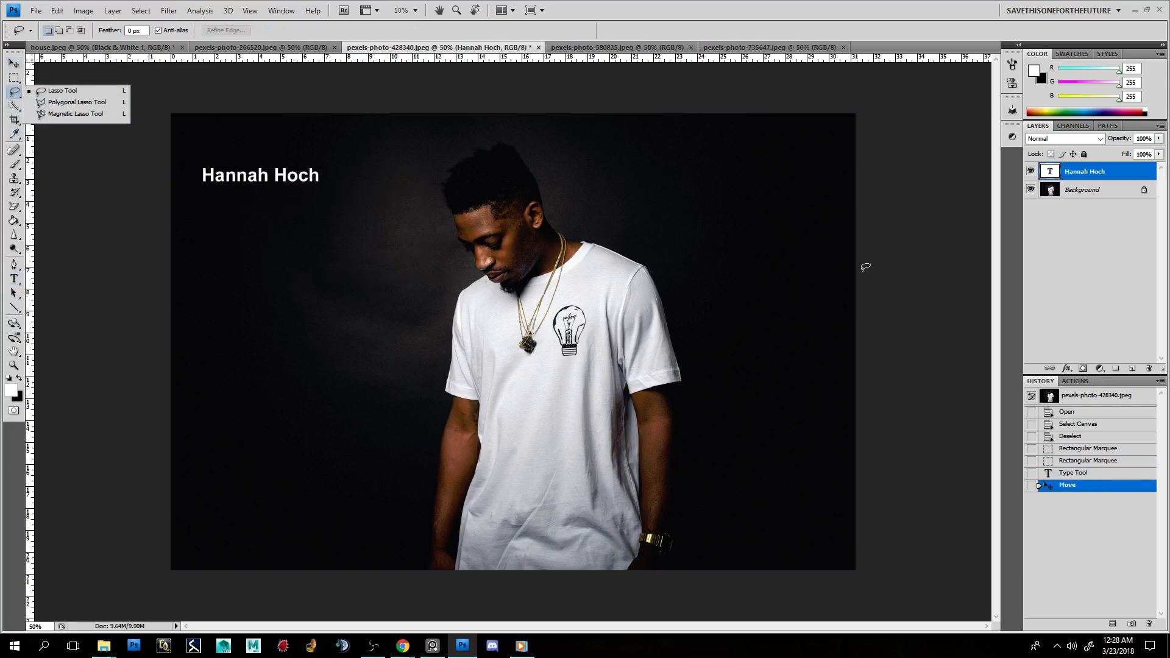
pyautogui.click(1102, 192)
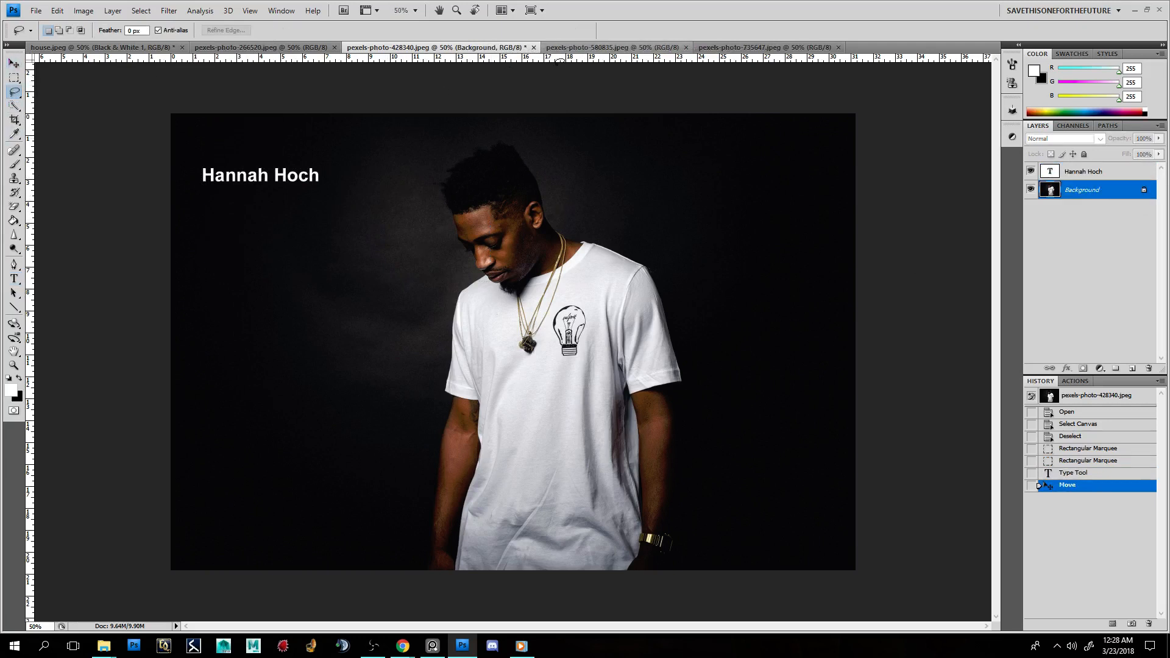
pyautogui.click(266, 49)
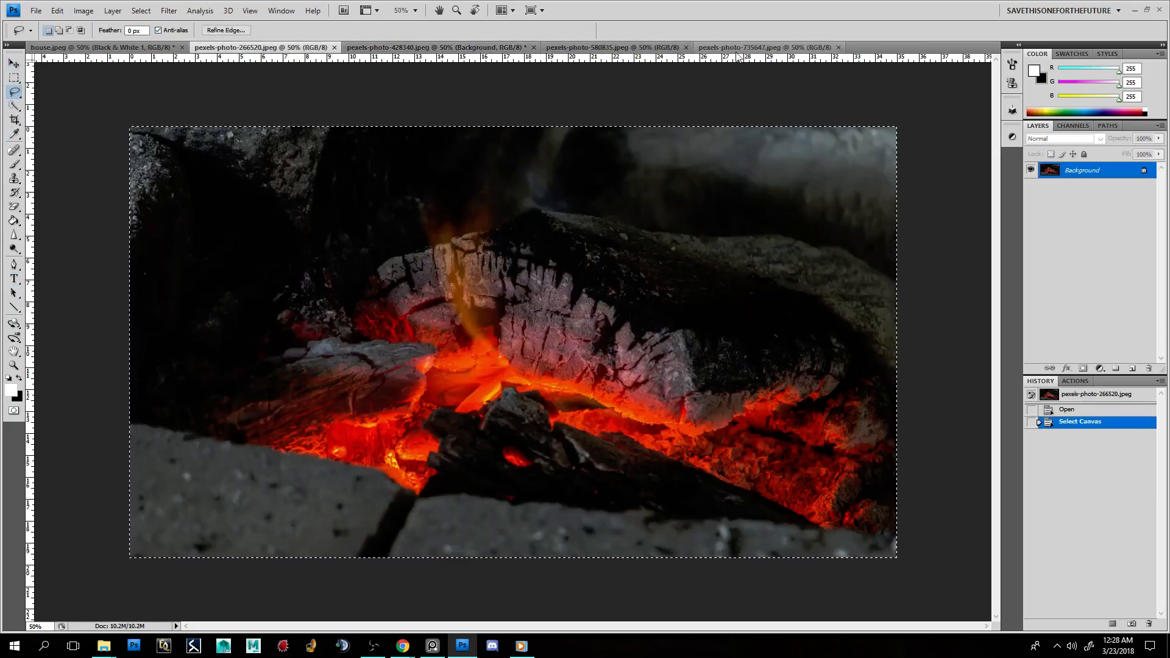
pyautogui.click(371, 47)
pyautogui.click(242, 47)
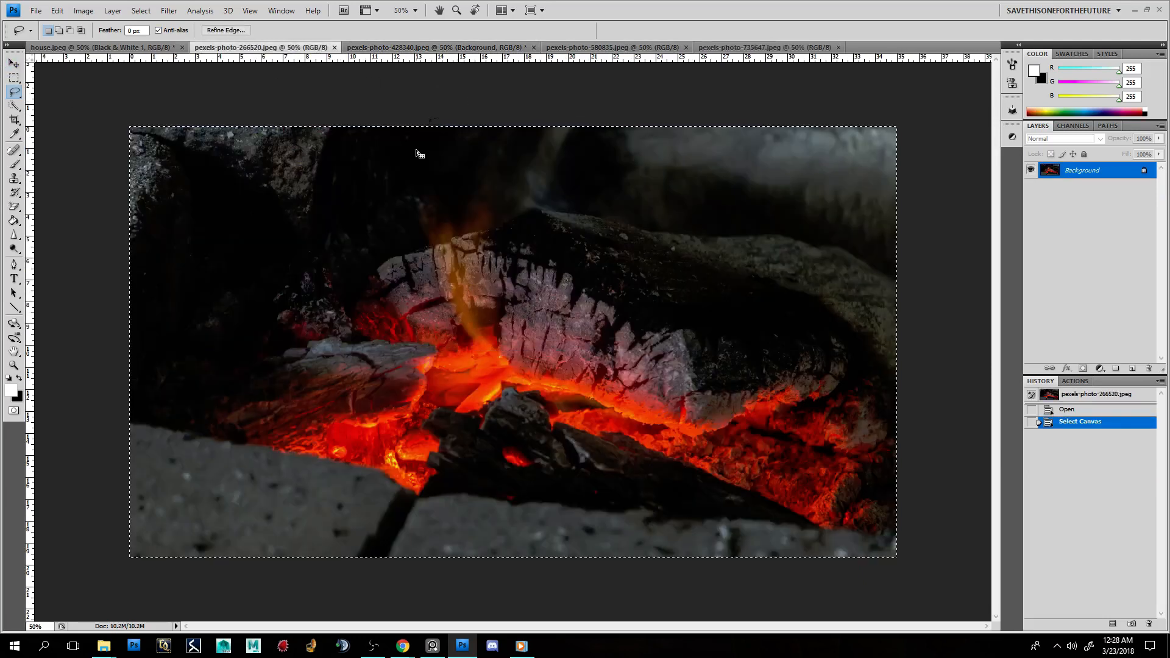
pyautogui.click(379, 49)
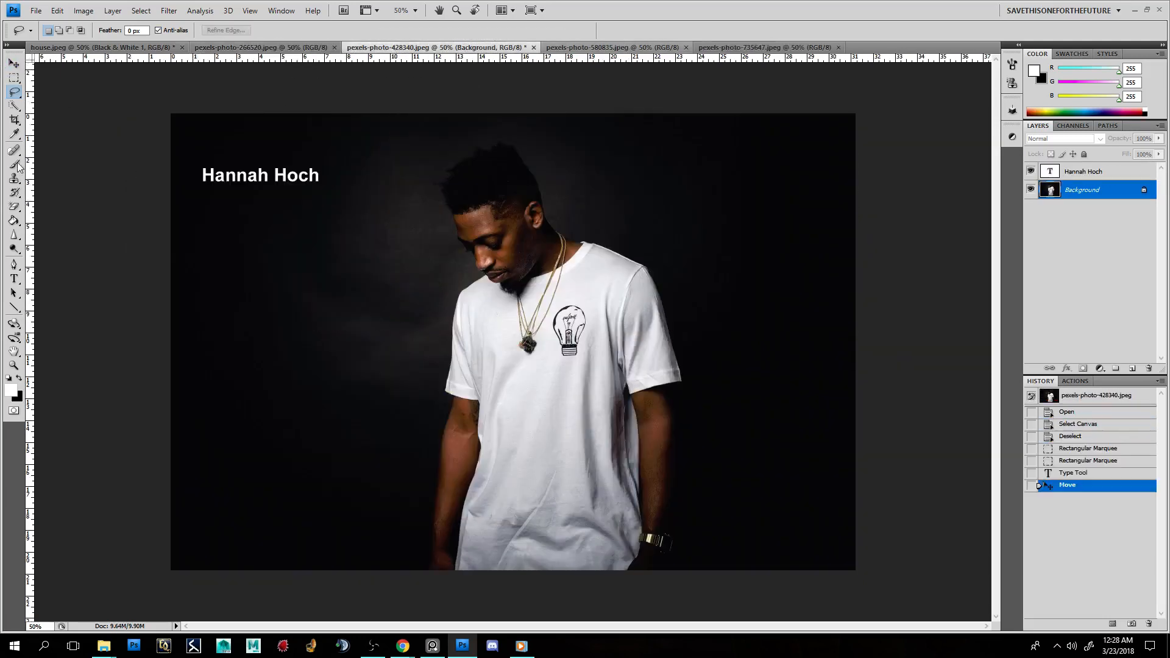
# Step: Try a rectangular selection around the man's head, clear it, and return to the house.jpeg composite
pyautogui.click(14, 77)
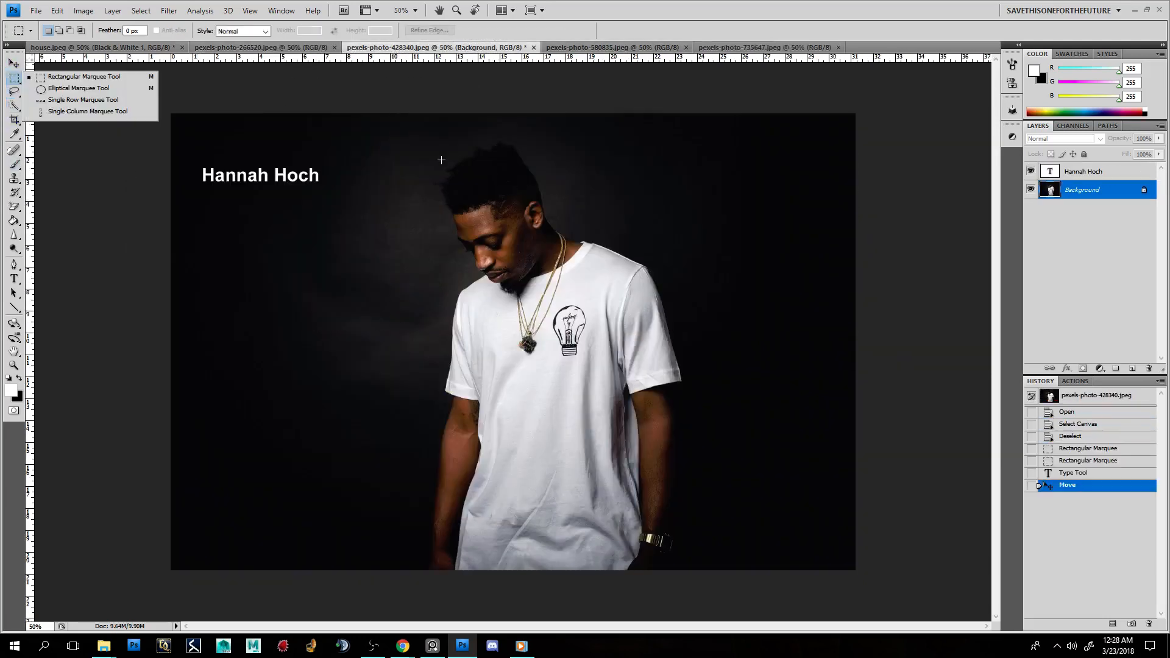
pyautogui.moveTo(416, 140); pyautogui.dragTo(563, 306)
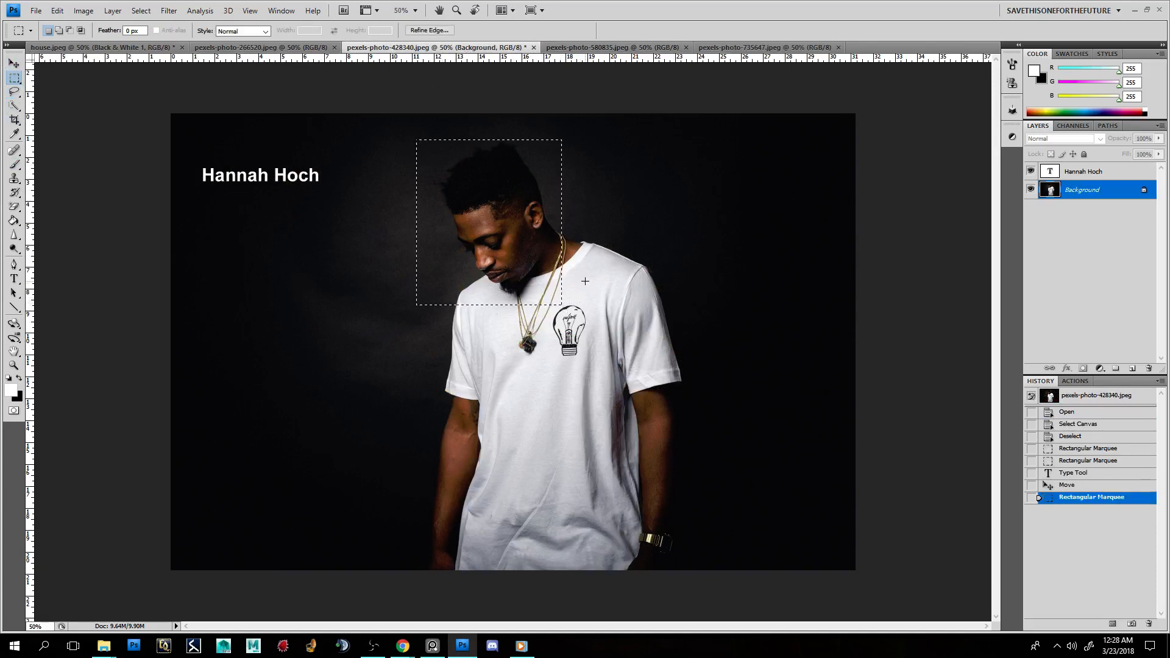
pyautogui.click(669, 243)
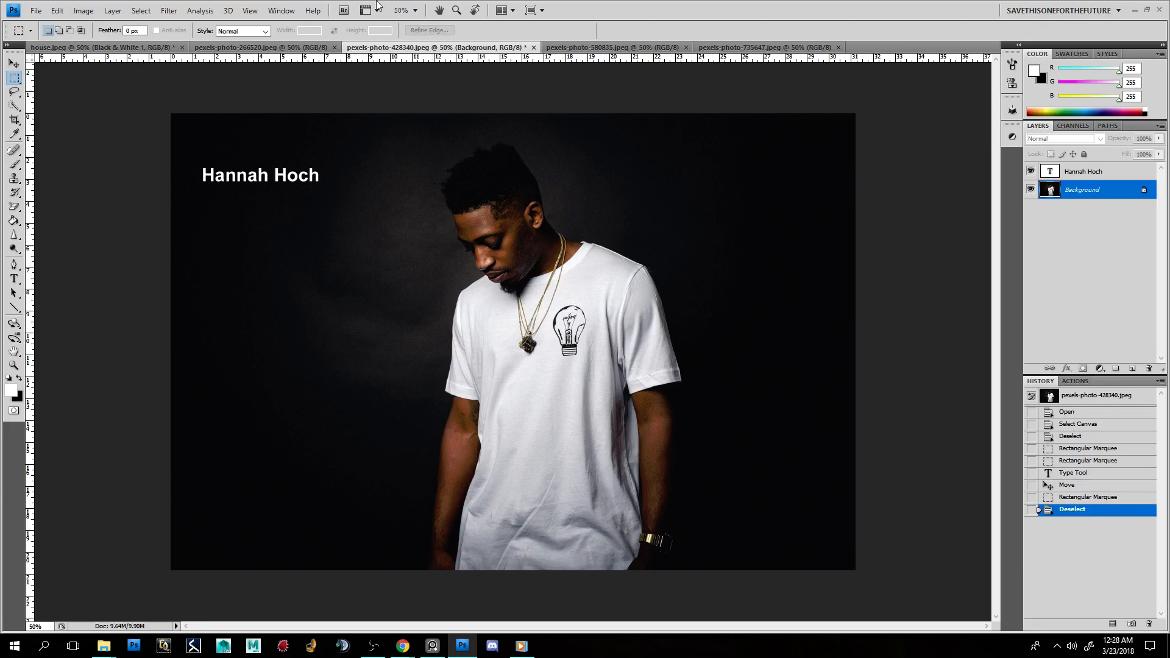
pyautogui.click(101, 47)
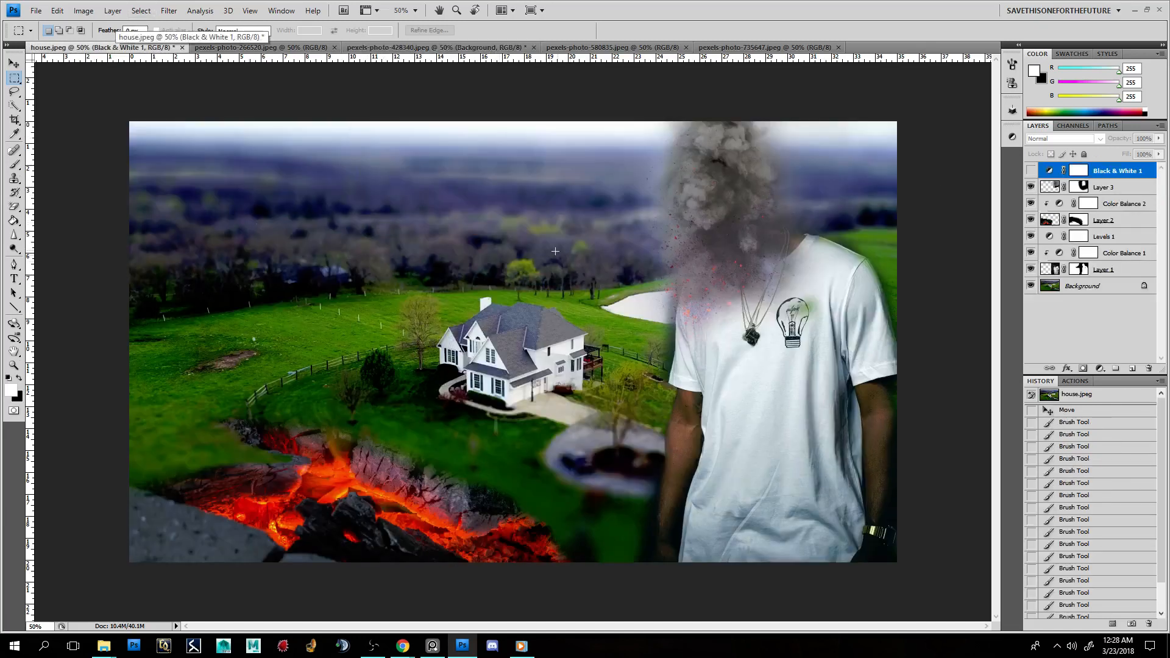